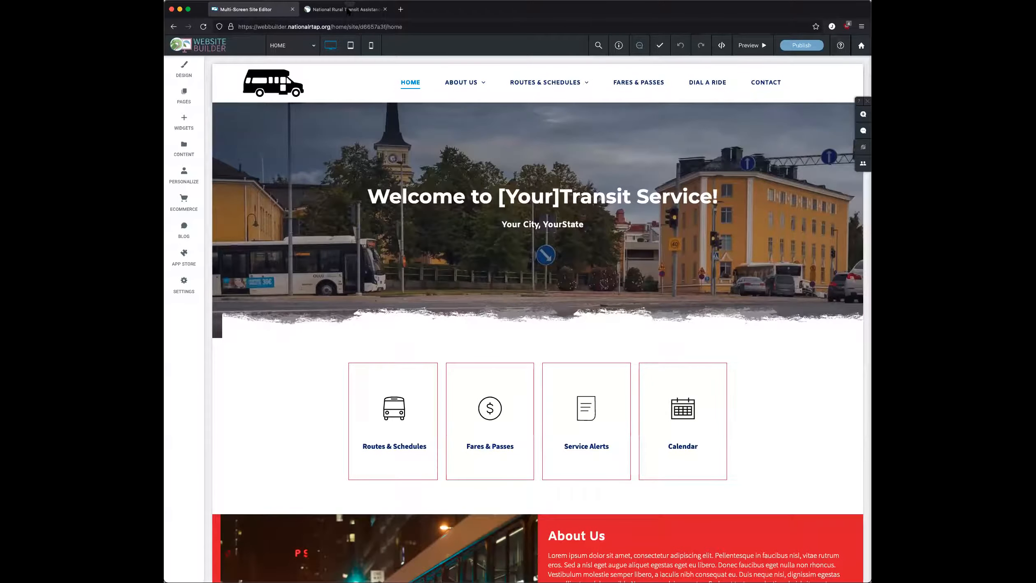
# - Switch to the National RTAP website, open its Website Builder page and bring up the template choices for creating a website
pyautogui.click(348, 11)
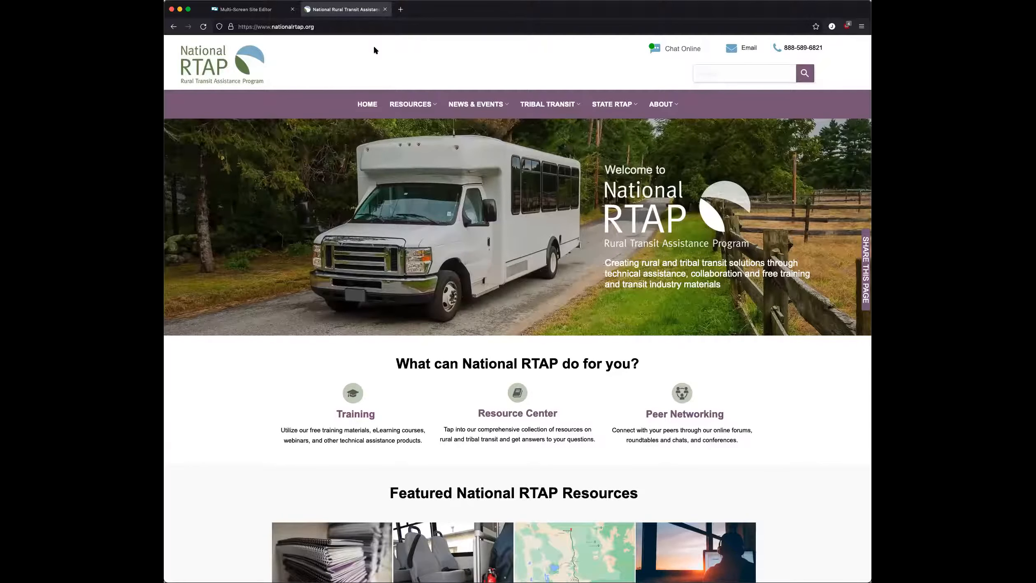
pyautogui.moveTo(409, 105)
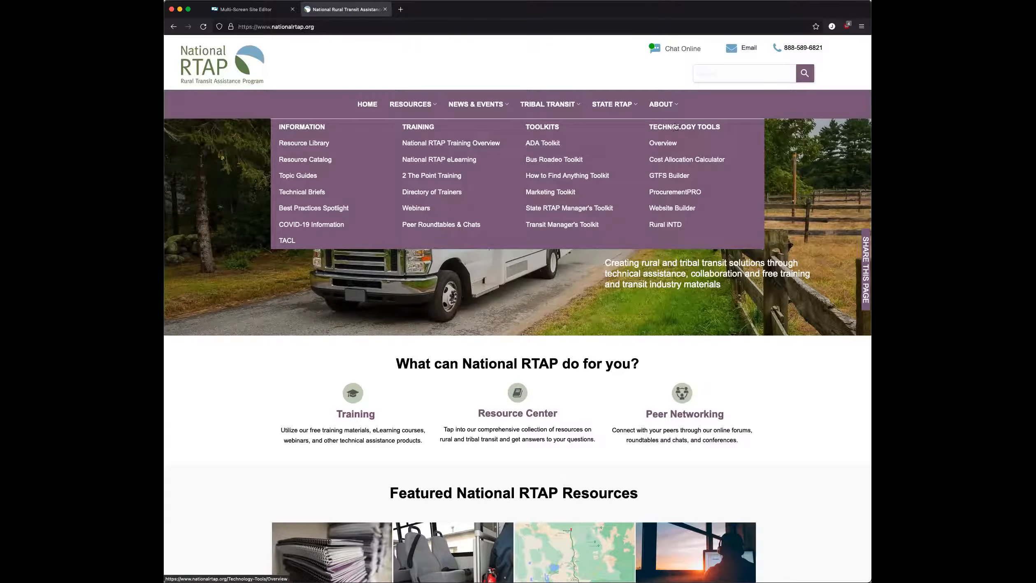
pyautogui.click(677, 208)
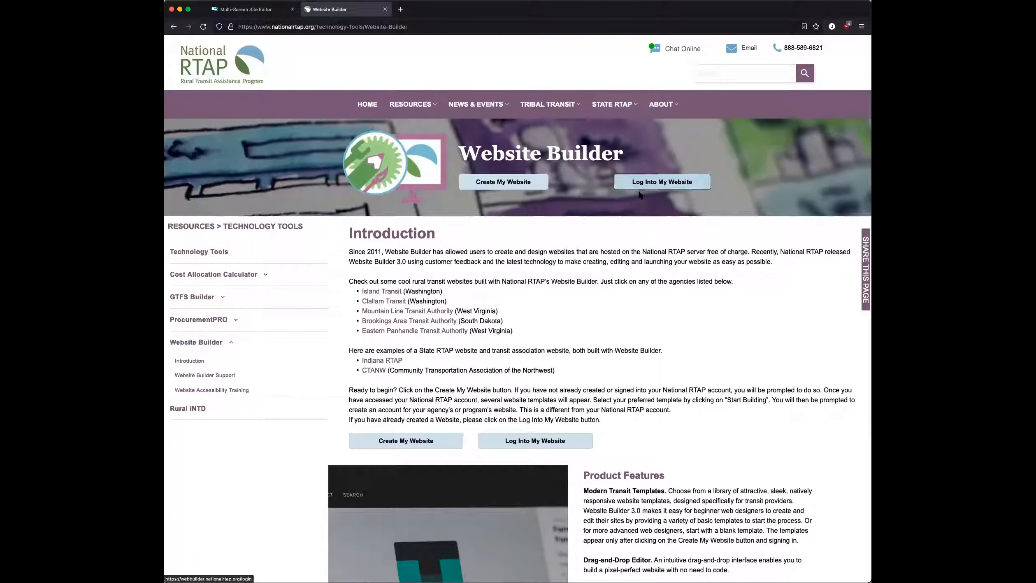
pyautogui.click(519, 183)
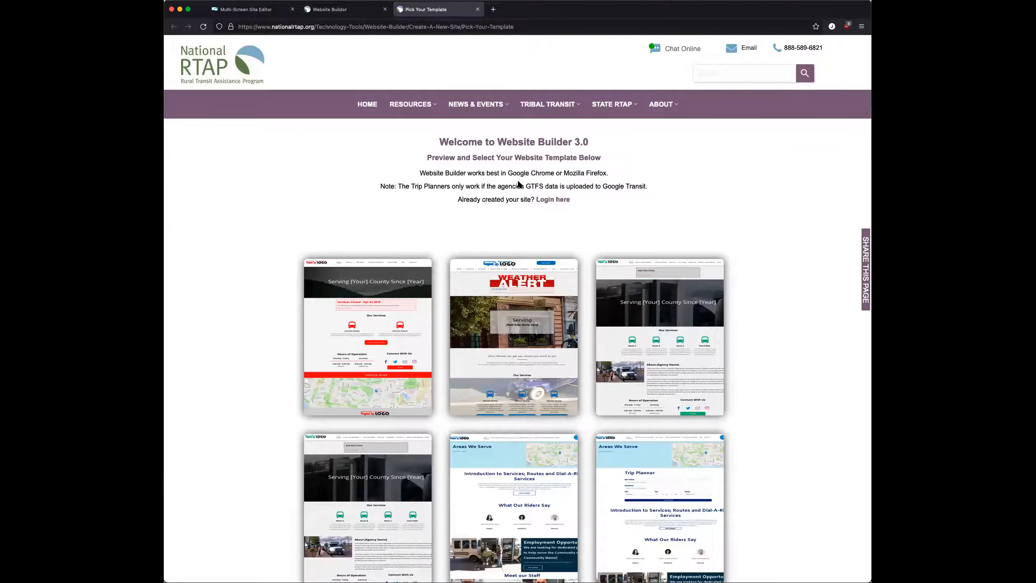
# - Browse the available website templates and examine the options offered for the red and white transit service template
pyautogui.scroll(-2, 438, 209)
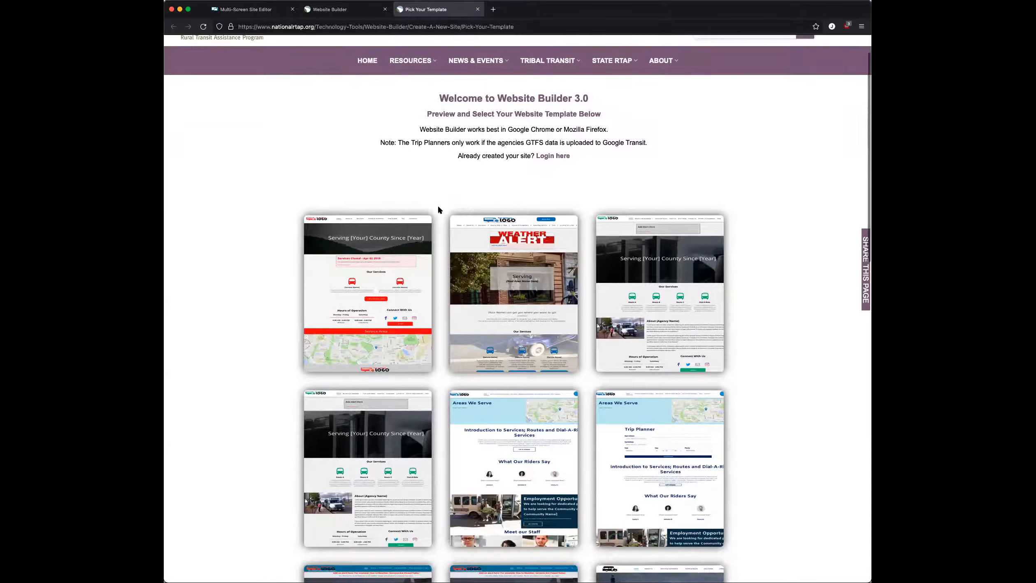
pyautogui.scroll(-6, 438, 209)
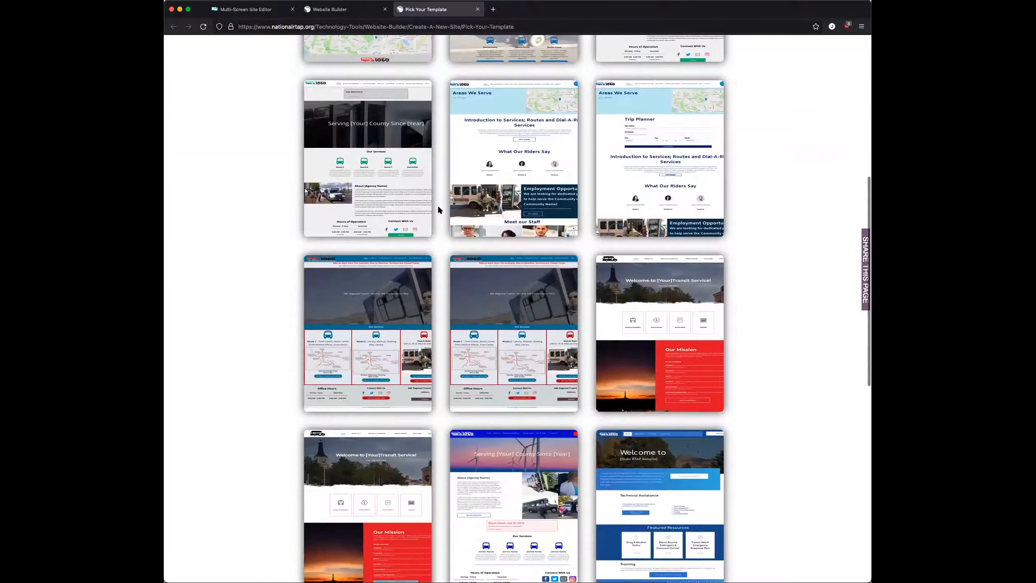
pyautogui.moveTo(653, 291)
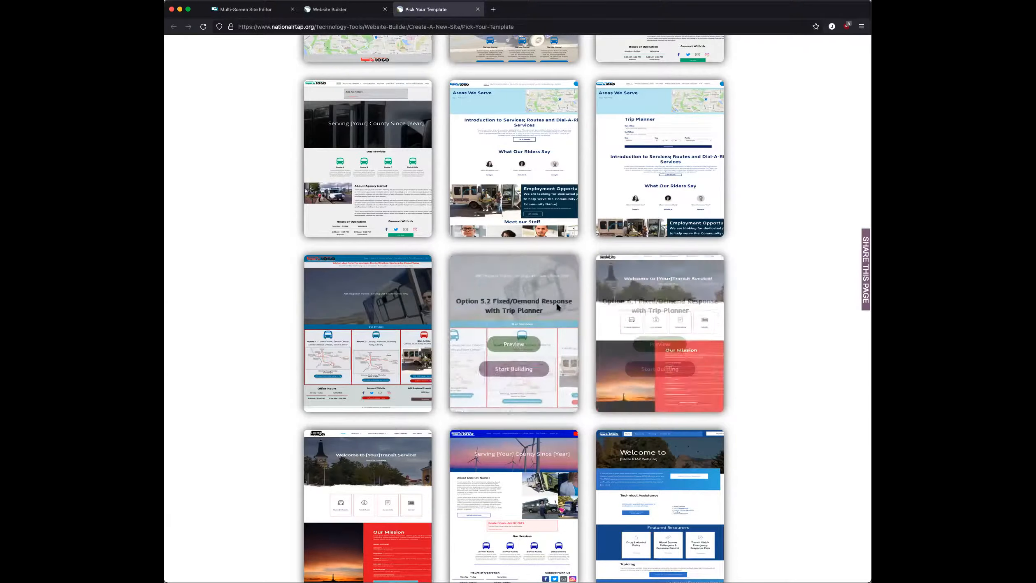
pyautogui.scroll(2, 636, 320)
pyautogui.scroll(2, 636, 320)
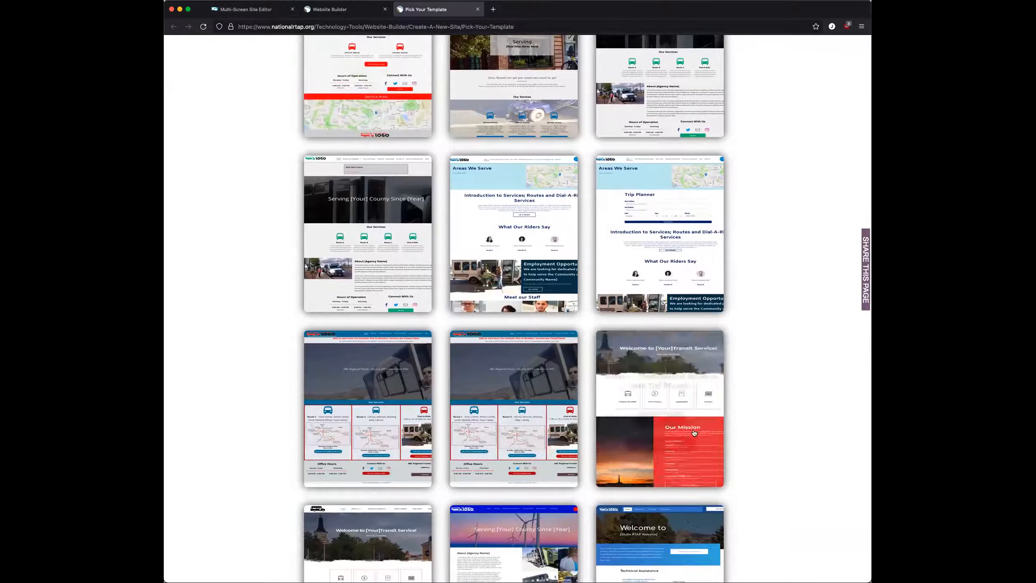
pyautogui.moveTo(643, 434)
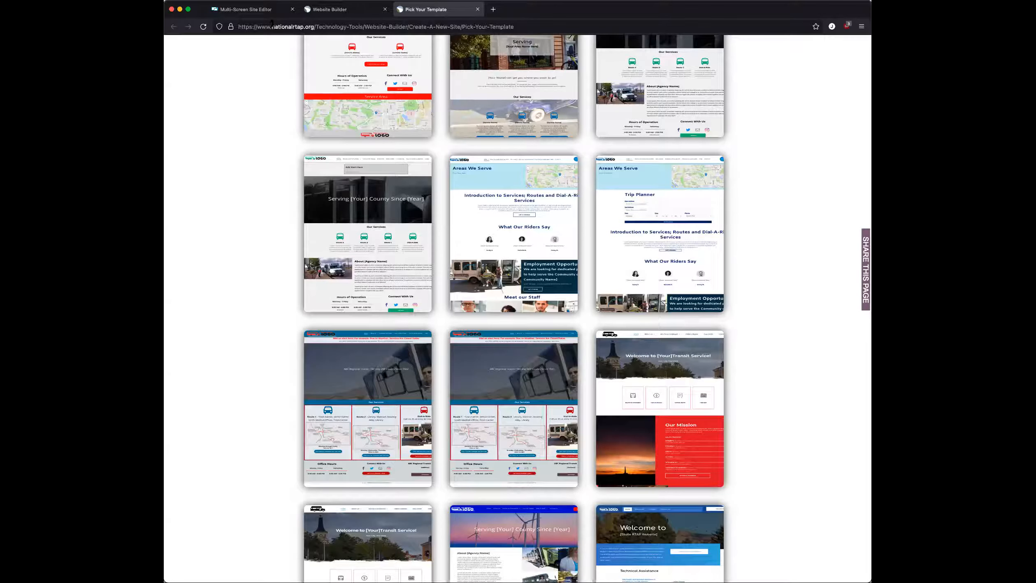
# - Return to the site editor and open the business information in the content library
pyautogui.click(270, 13)
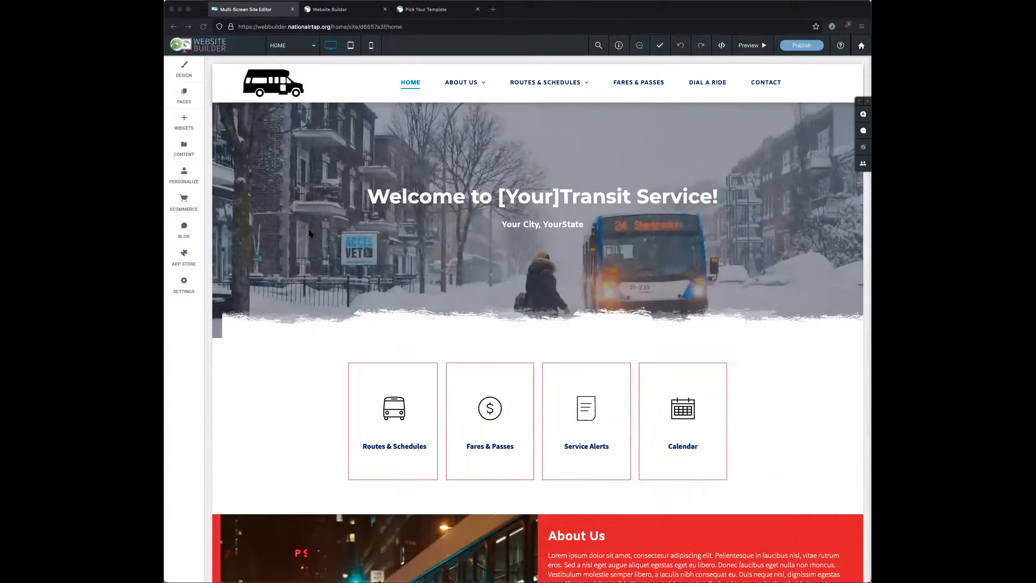
pyautogui.click(310, 234)
pyautogui.click(185, 145)
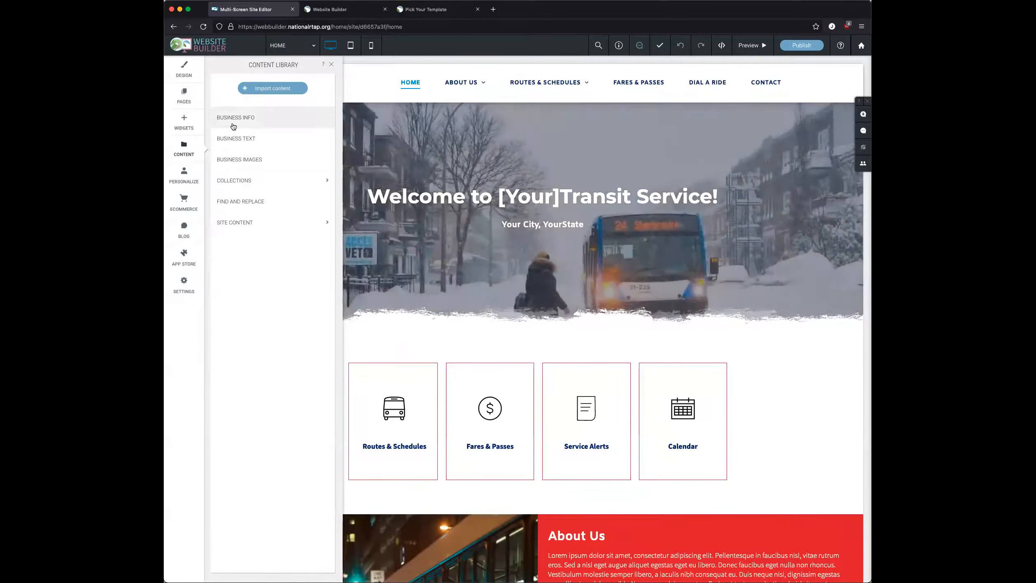
pyautogui.click(233, 126)
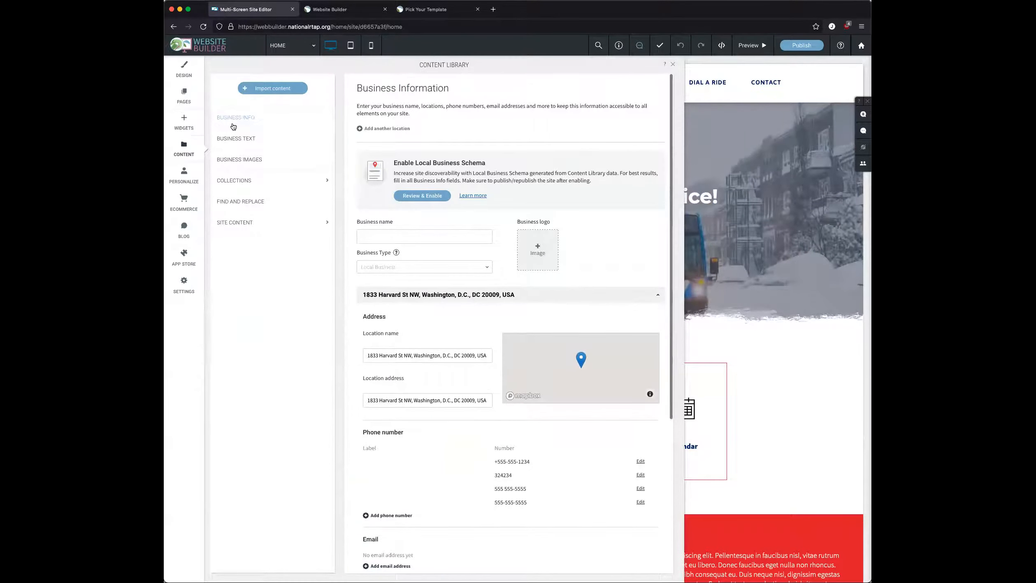
# - Review the business name, logo, location, phone number and email fields of the business information
pyautogui.scroll(-2, 370, 284)
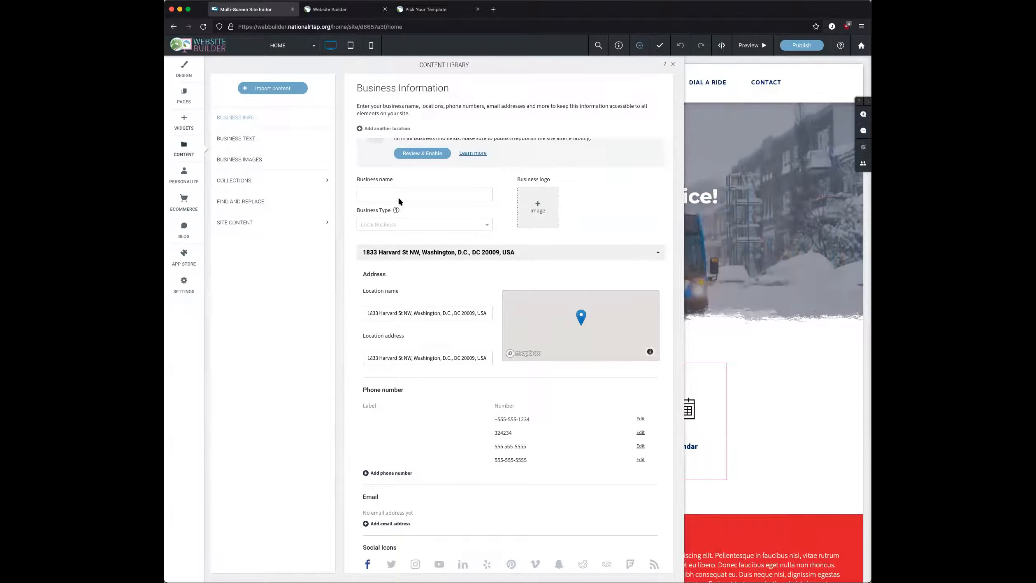
pyautogui.scroll(-2, 416, 268)
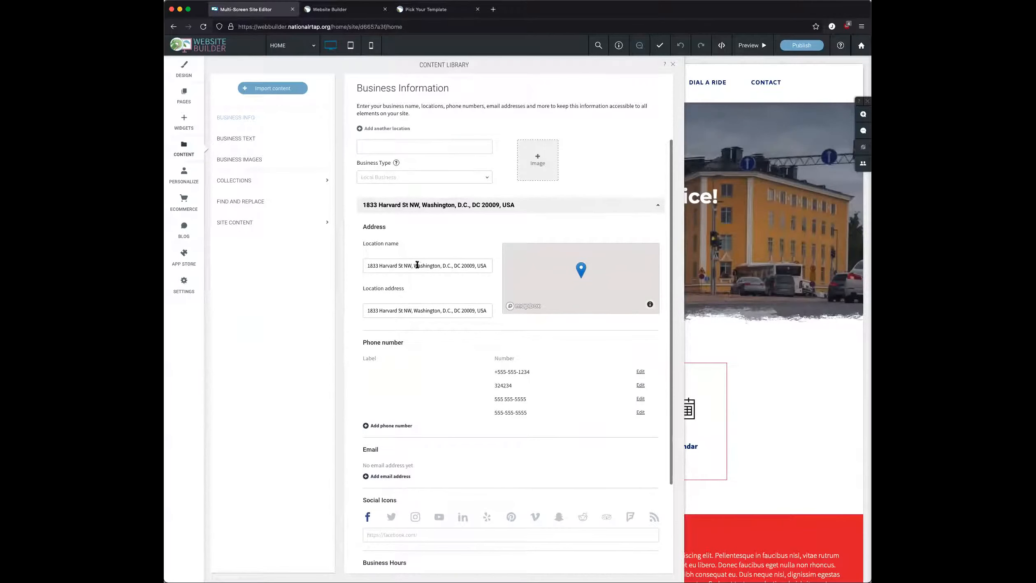
pyautogui.scroll(3, 411, 371)
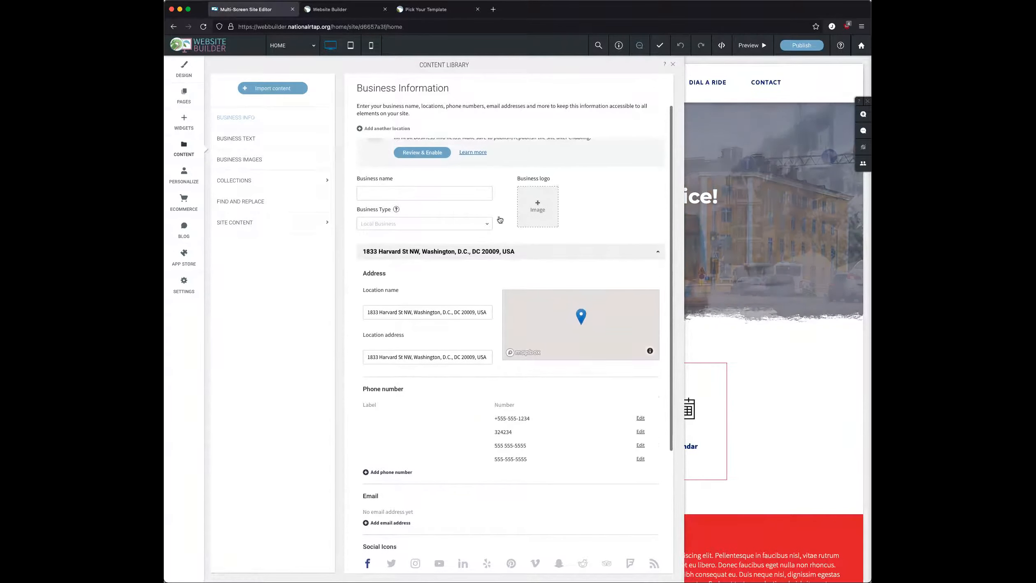
pyautogui.scroll(-2, 440, 413)
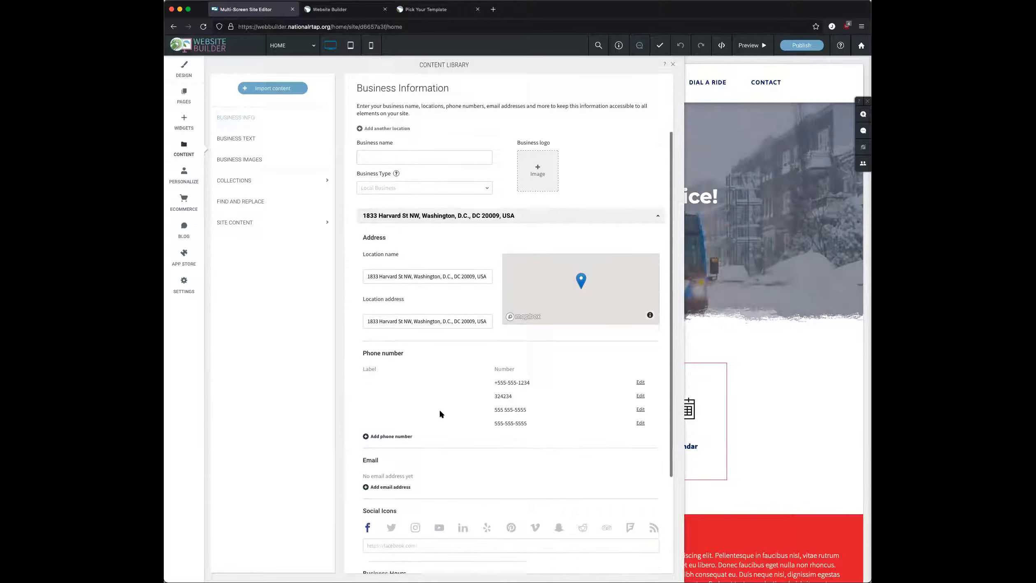
pyautogui.scroll(-3, 365, 311)
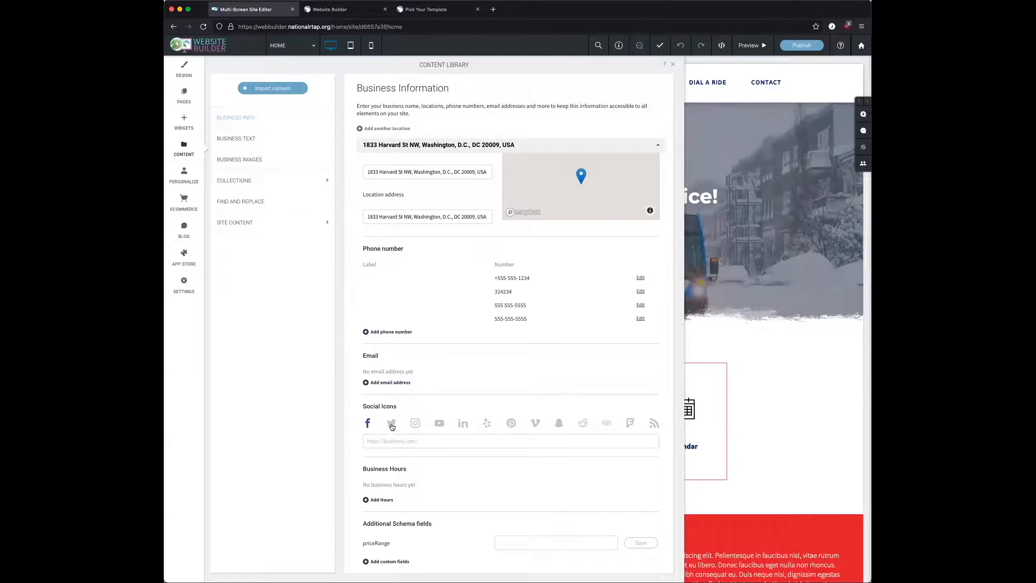
# - View the Twitter, Instagram and Facebook link fields under the social icons, along with the business hours and schema fields
pyautogui.click(391, 424)
pyautogui.click(411, 425)
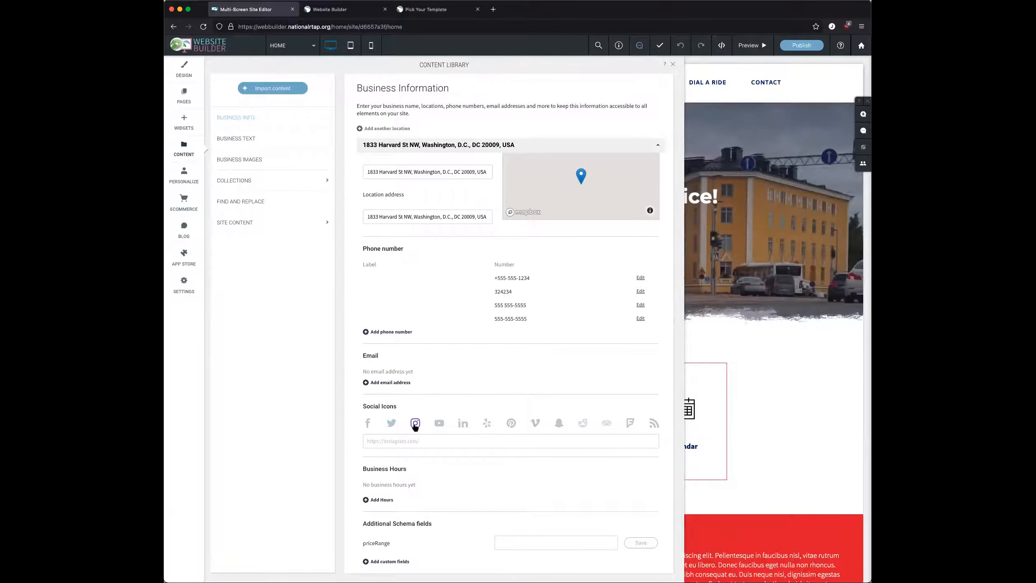
pyautogui.click(365, 426)
pyautogui.scroll(-2, 405, 401)
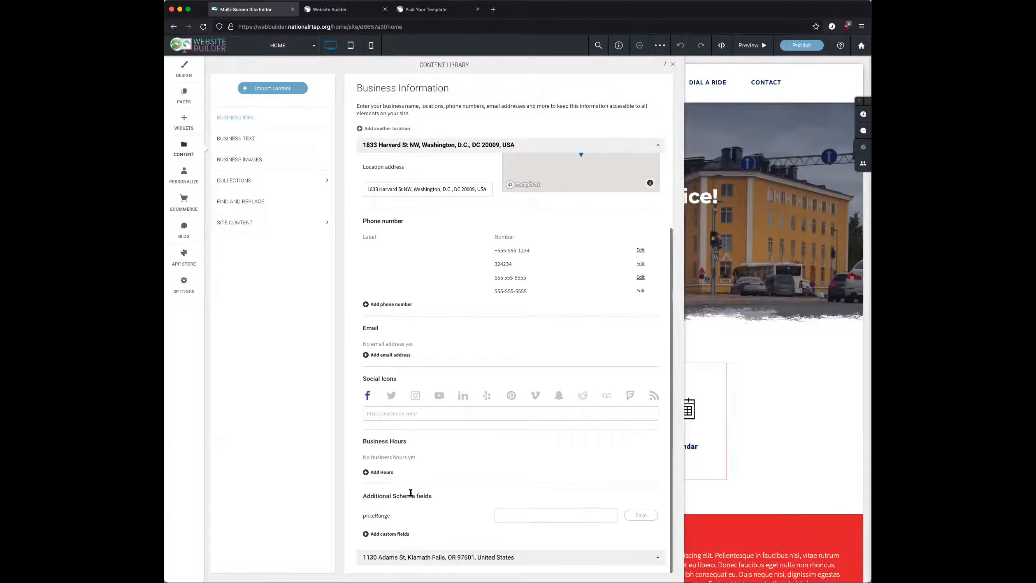
# - Review the whole business information form again from business name to additional schema fields, and close the content library
pyautogui.scroll(5, 410, 412)
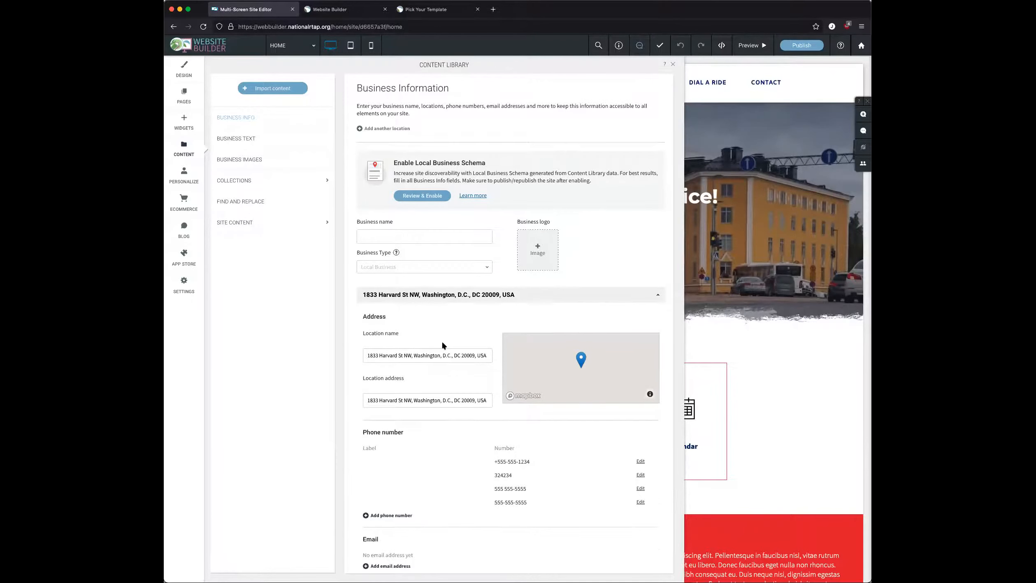
pyautogui.scroll(-2, 442, 341)
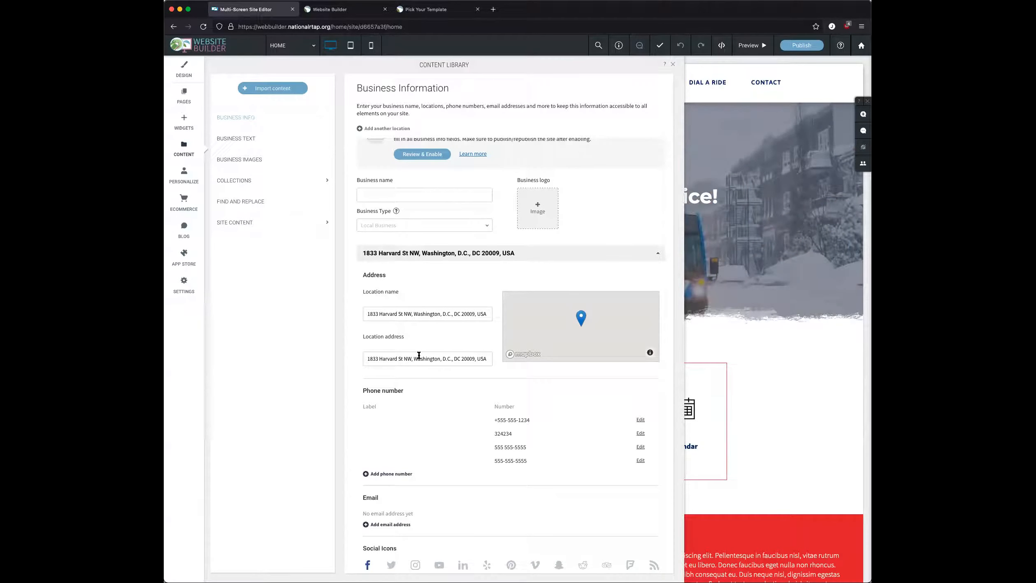
pyautogui.scroll(-3, 419, 355)
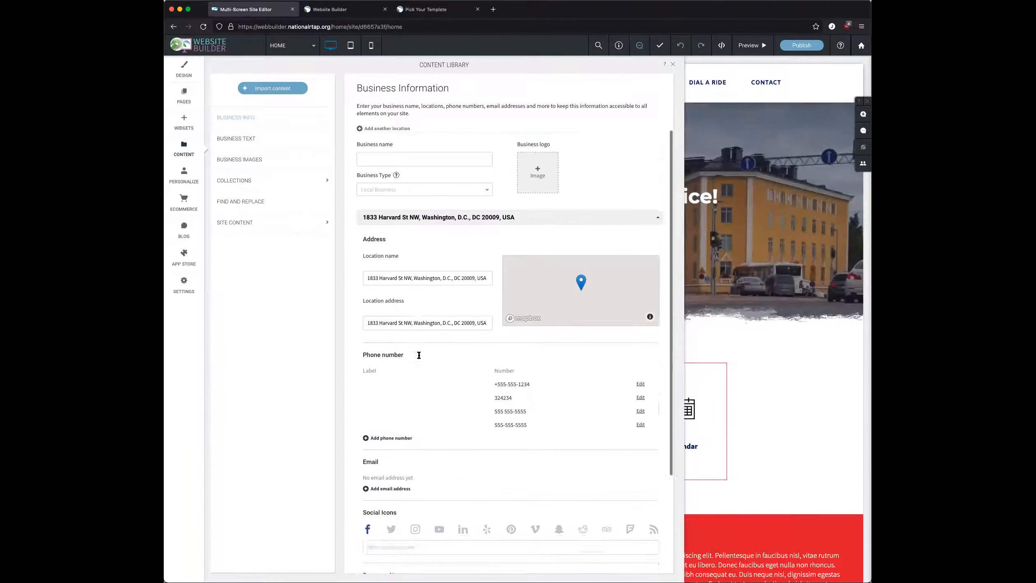
pyautogui.scroll(4, 419, 355)
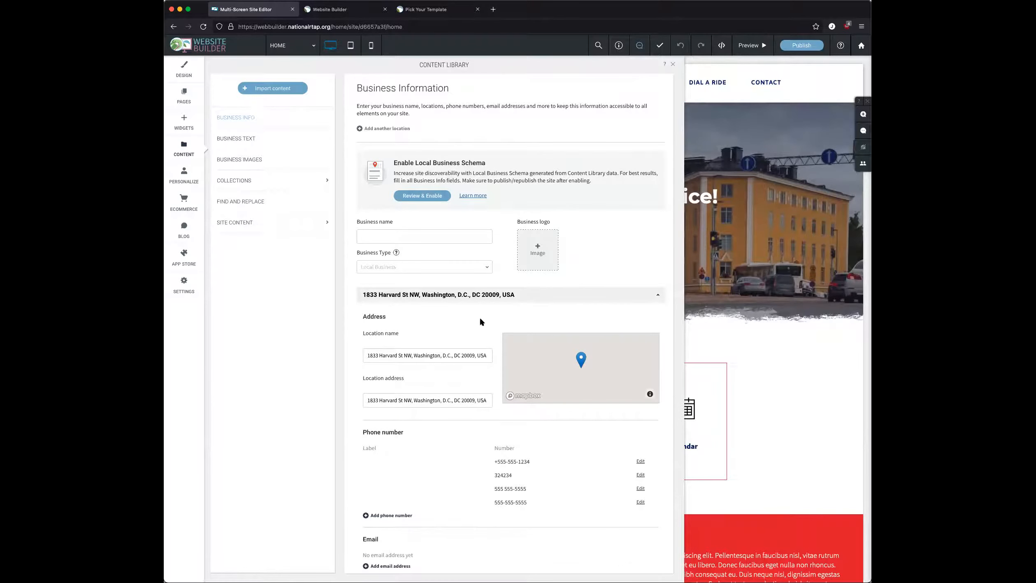
pyautogui.scroll(-5, 480, 317)
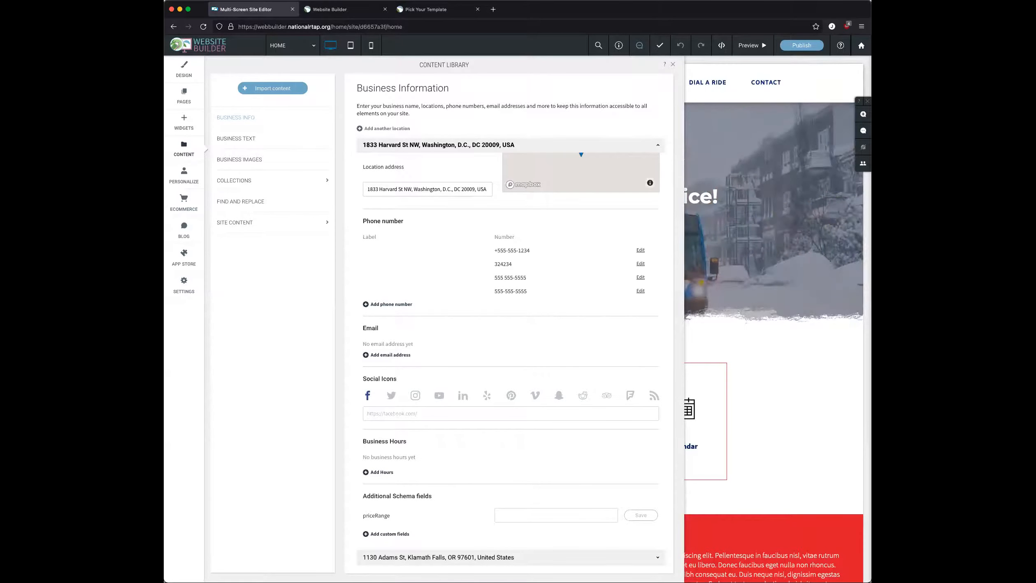
pyautogui.click(672, 65)
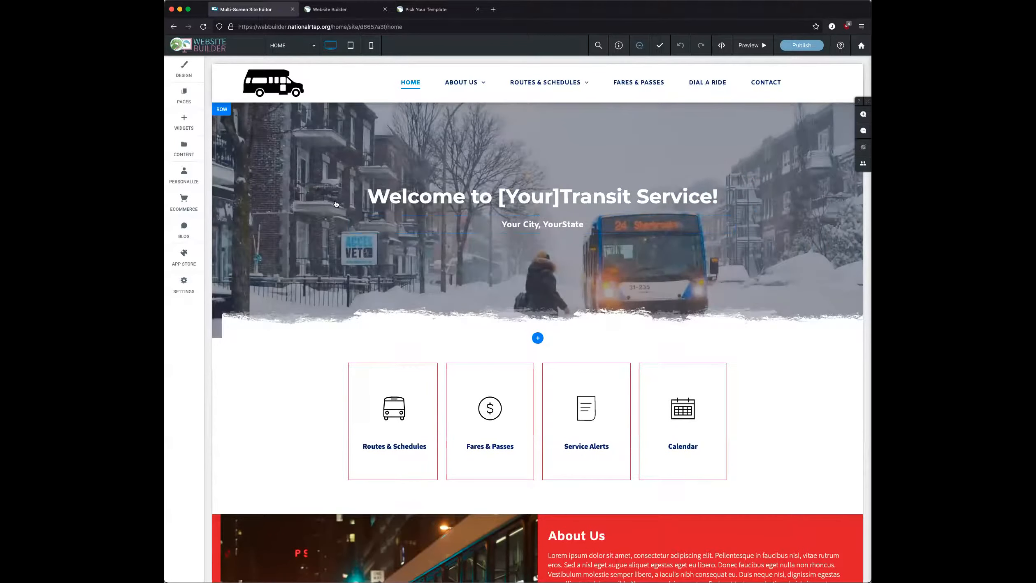
# - Open the design settings of the home page's hero banner row and check its video and image background options
pyautogui.click(278, 184)
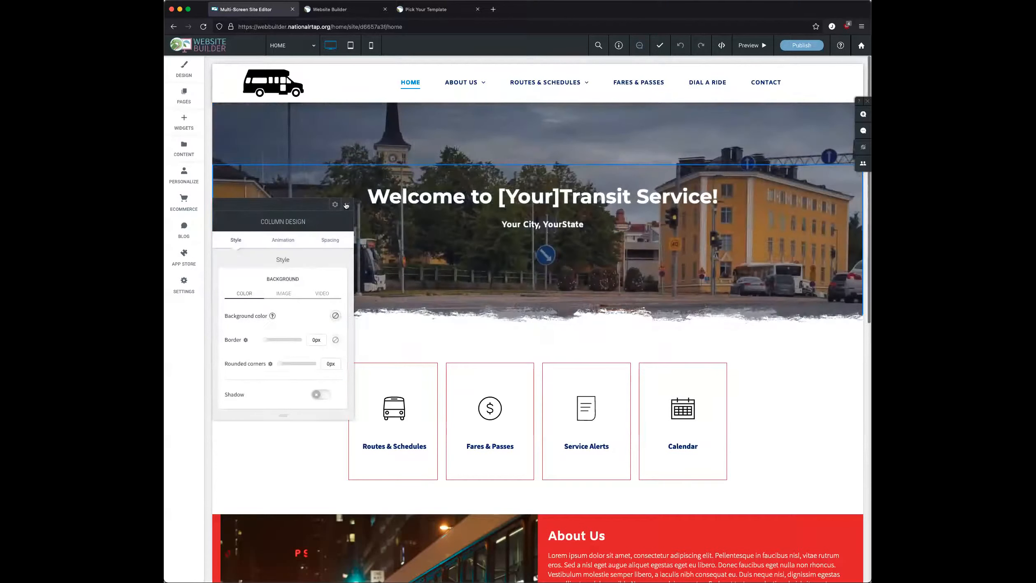
pyautogui.click(346, 205)
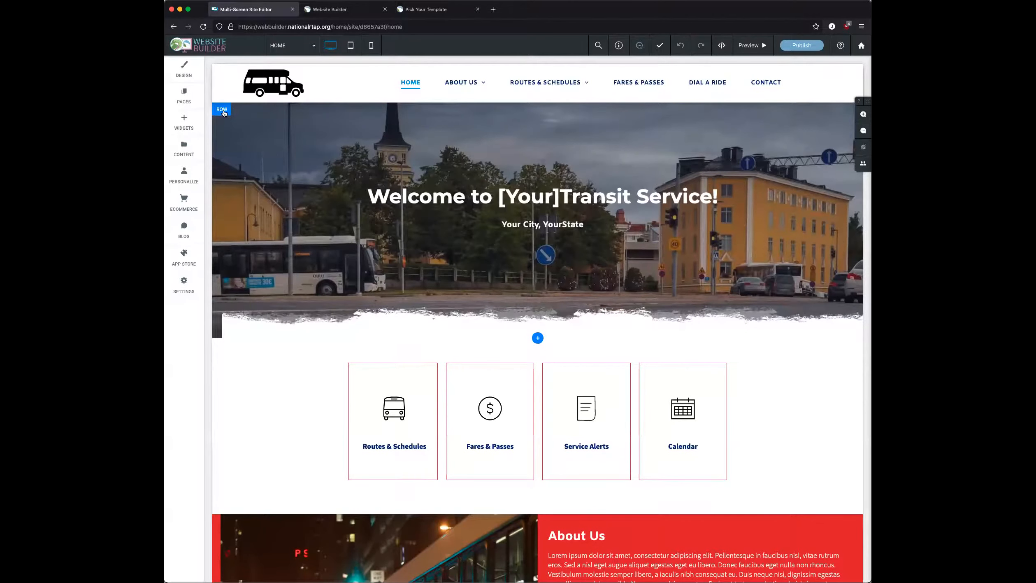
pyautogui.click(222, 110)
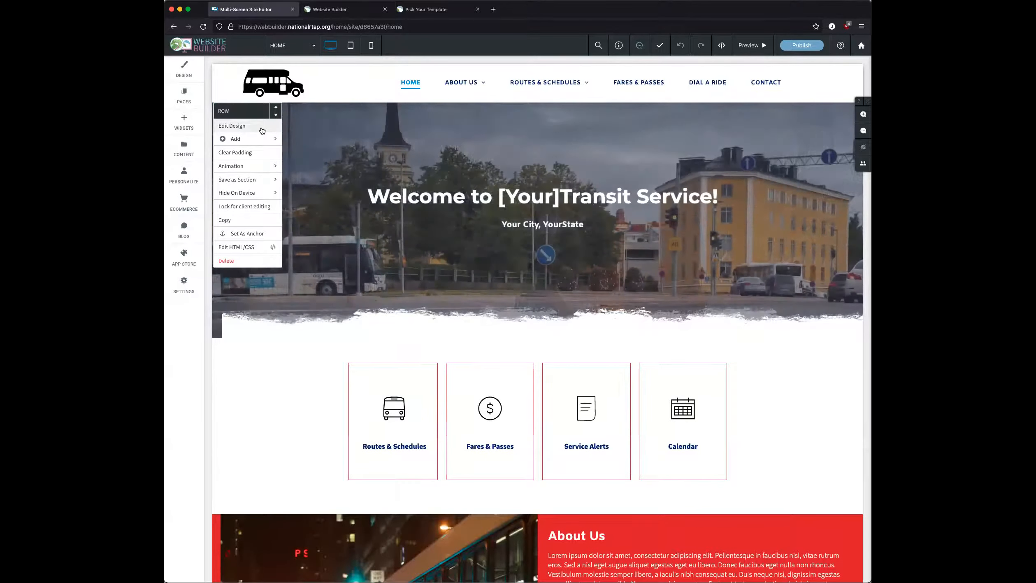
pyautogui.click(261, 131)
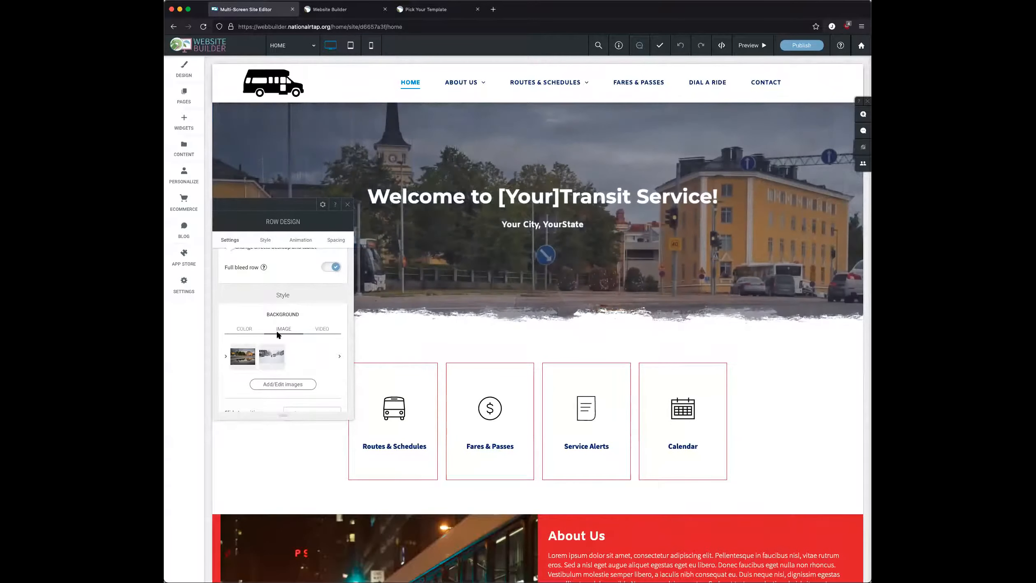
pyautogui.scroll(-1, 274, 338)
pyautogui.scroll(-1, 273, 338)
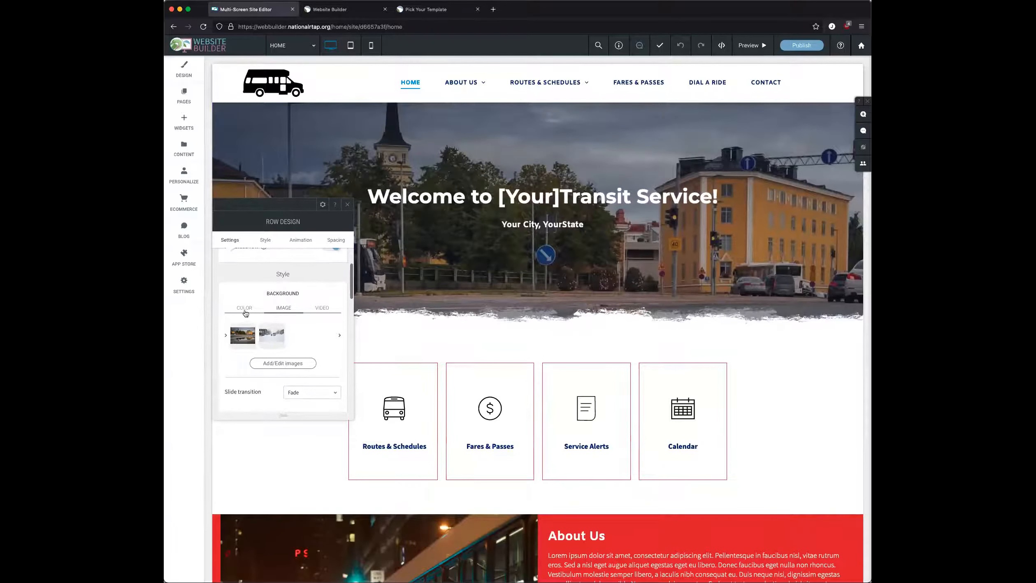
pyautogui.click(321, 308)
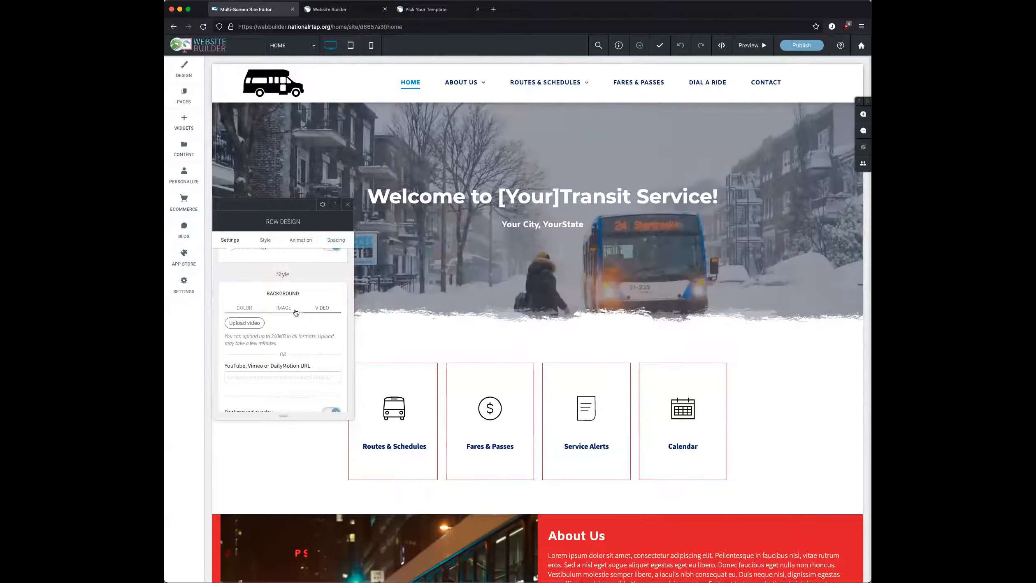
pyautogui.click(292, 312)
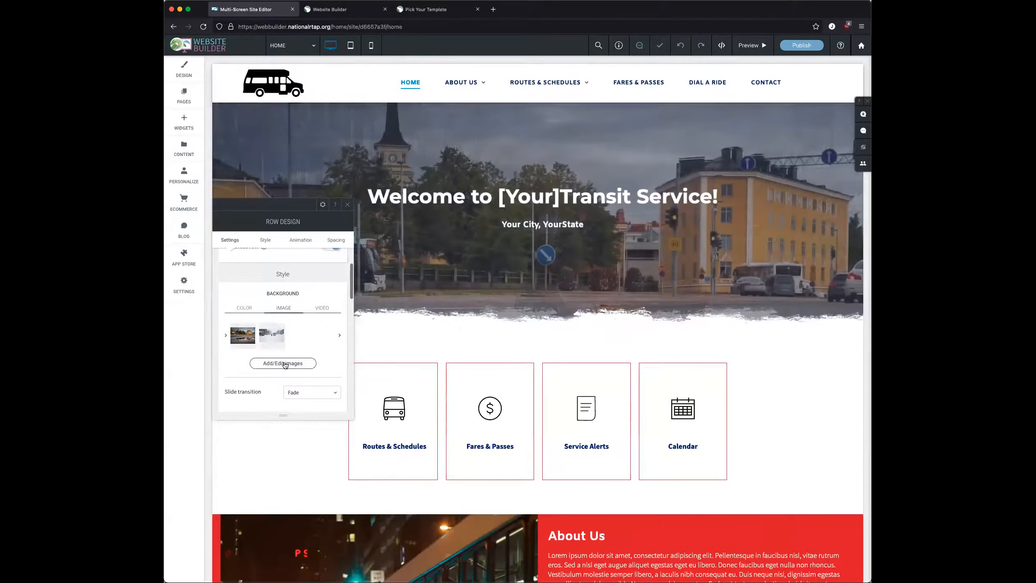
# - Add bus_02p.jpg from the site images to the hero banner row's background gallery and close the row design settings
pyautogui.click(284, 364)
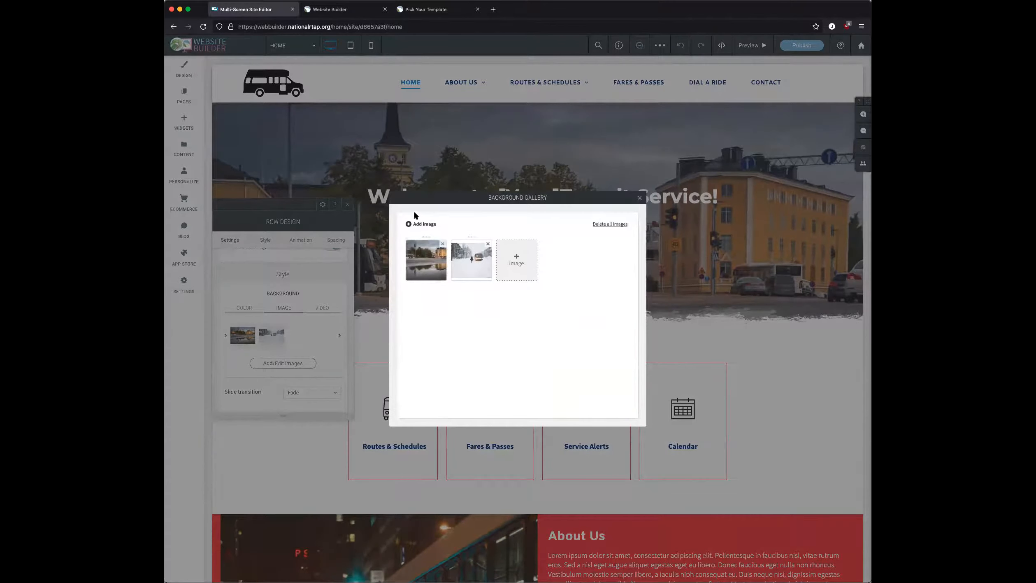
pyautogui.click(416, 226)
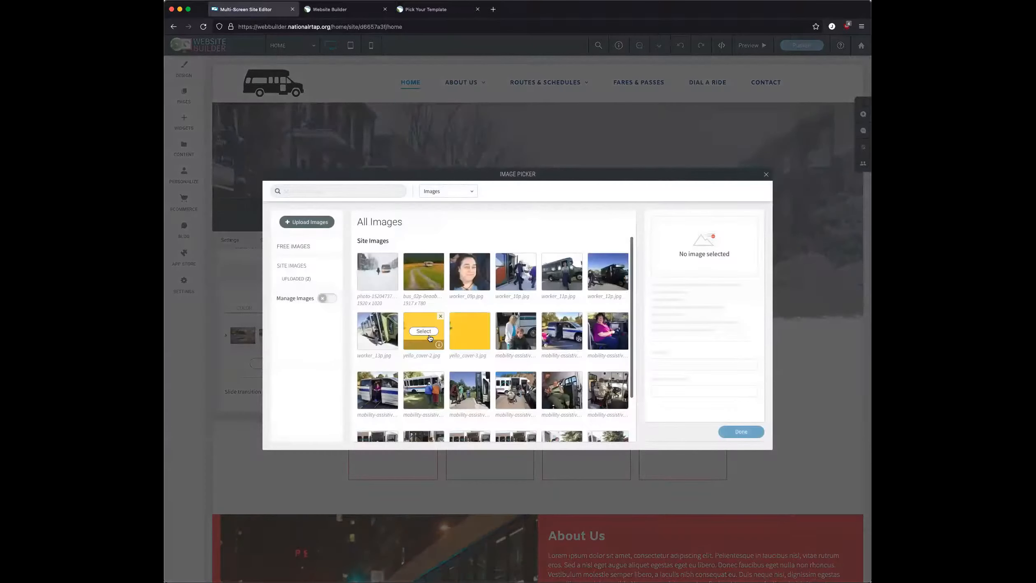
pyautogui.scroll(-3, 430, 337)
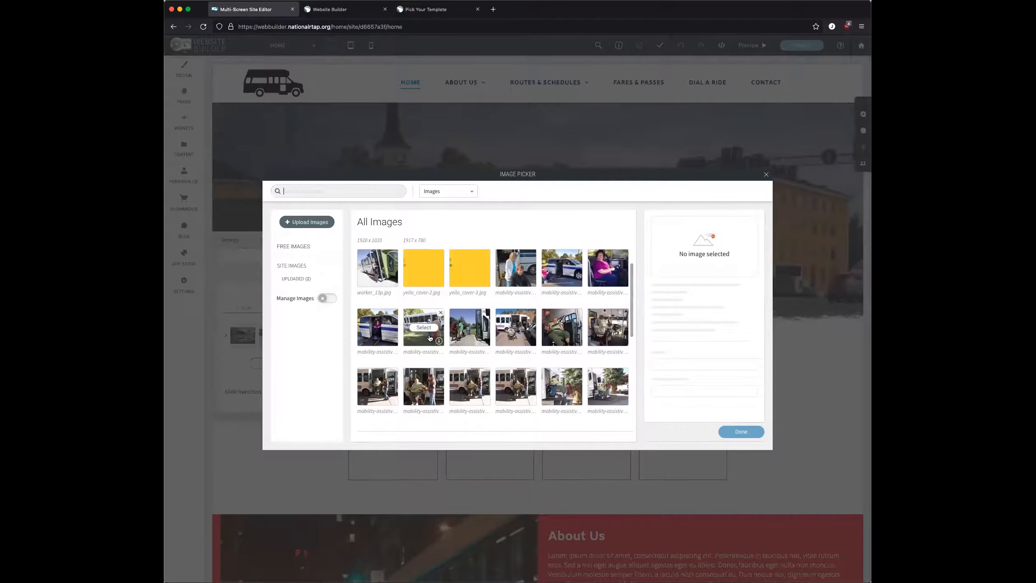
pyautogui.scroll(-2, 430, 337)
pyautogui.scroll(-10, 430, 337)
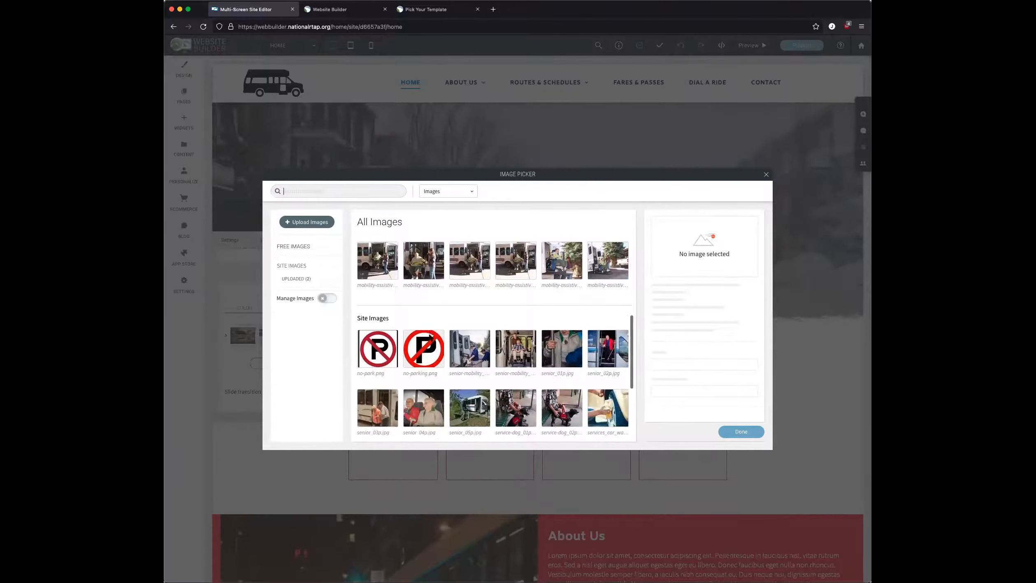
pyautogui.scroll(-15, 429, 336)
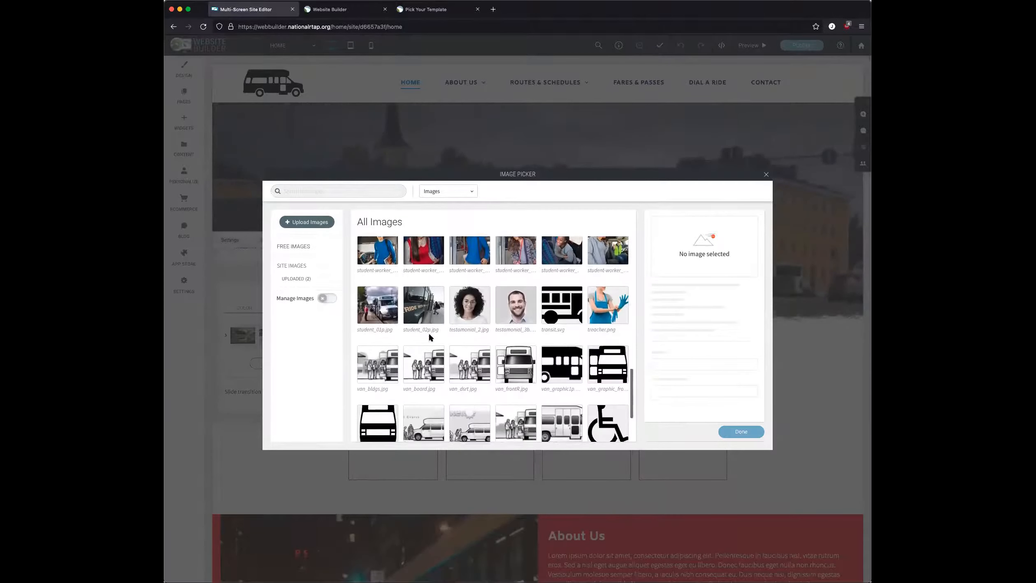
pyautogui.scroll(-5, 429, 336)
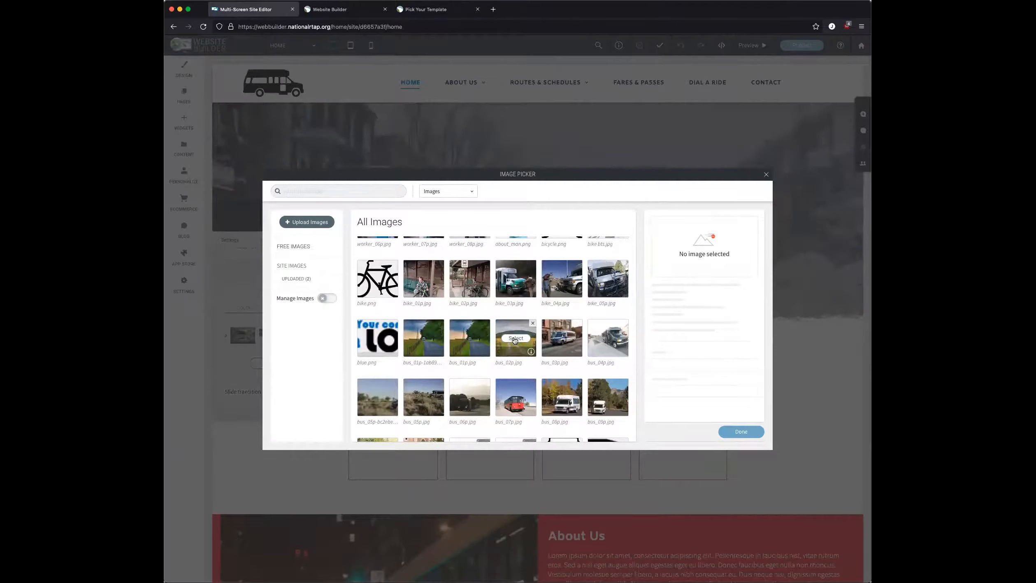
pyautogui.click(515, 338)
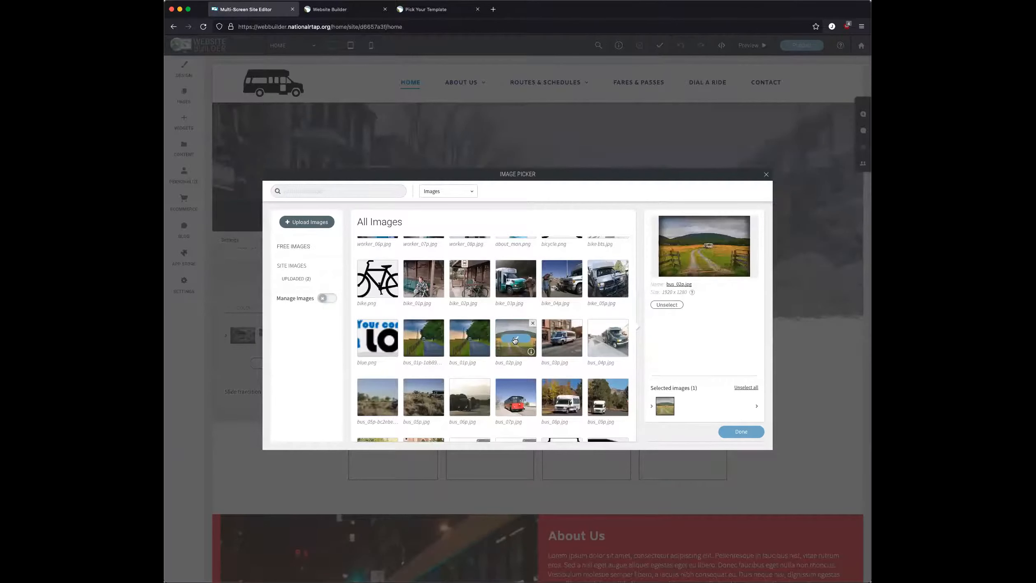
pyautogui.click(738, 432)
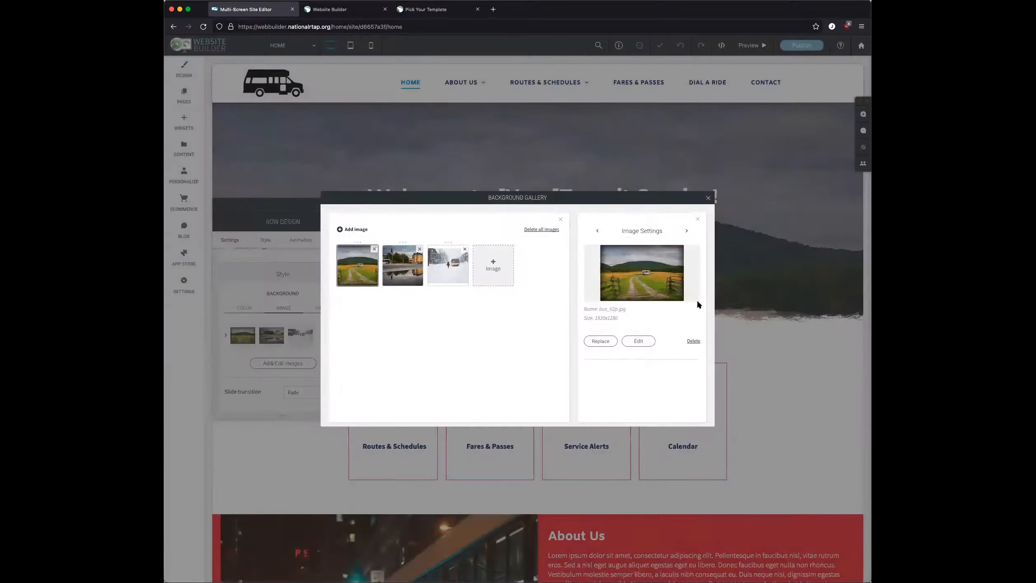
pyautogui.click(709, 199)
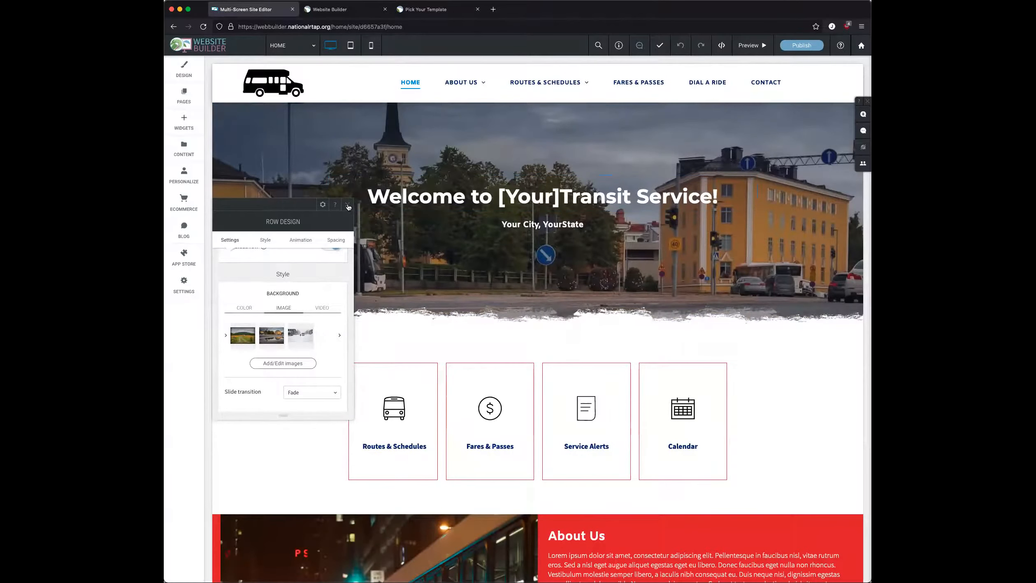
pyautogui.click(350, 205)
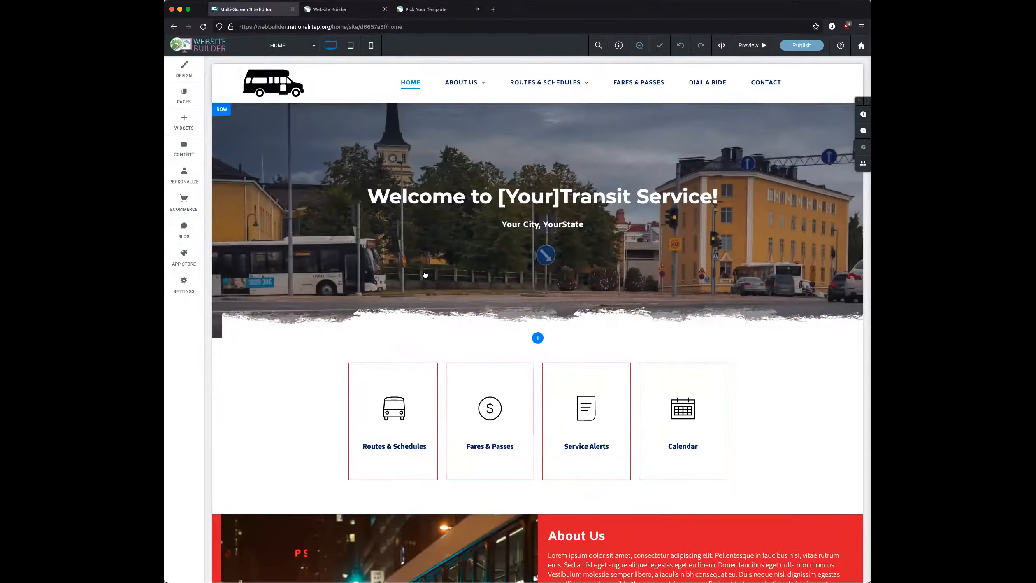
pyautogui.click(306, 167)
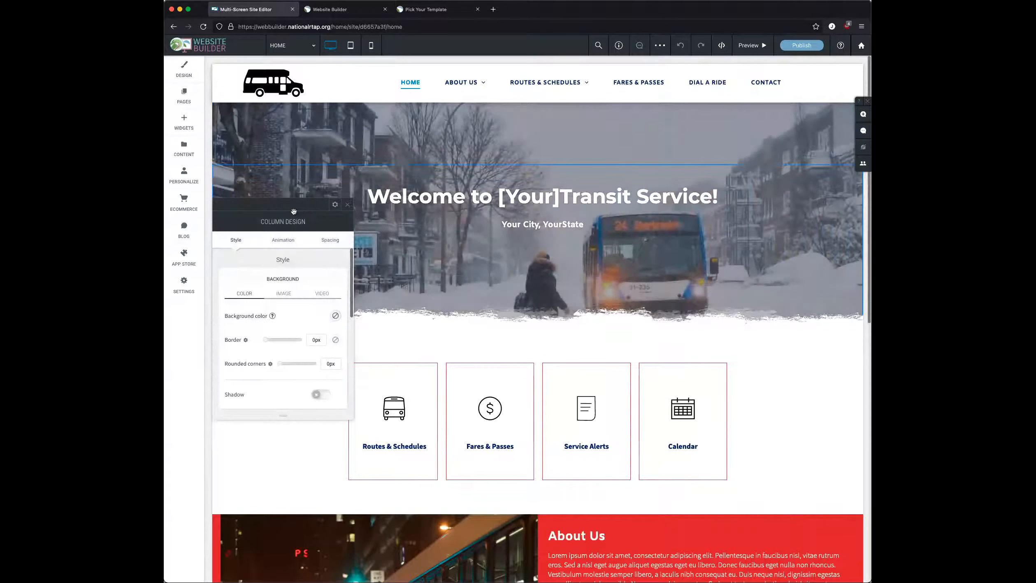
pyautogui.click(286, 294)
pyautogui.scroll(-2, 295, 329)
pyautogui.scroll(2, 301, 326)
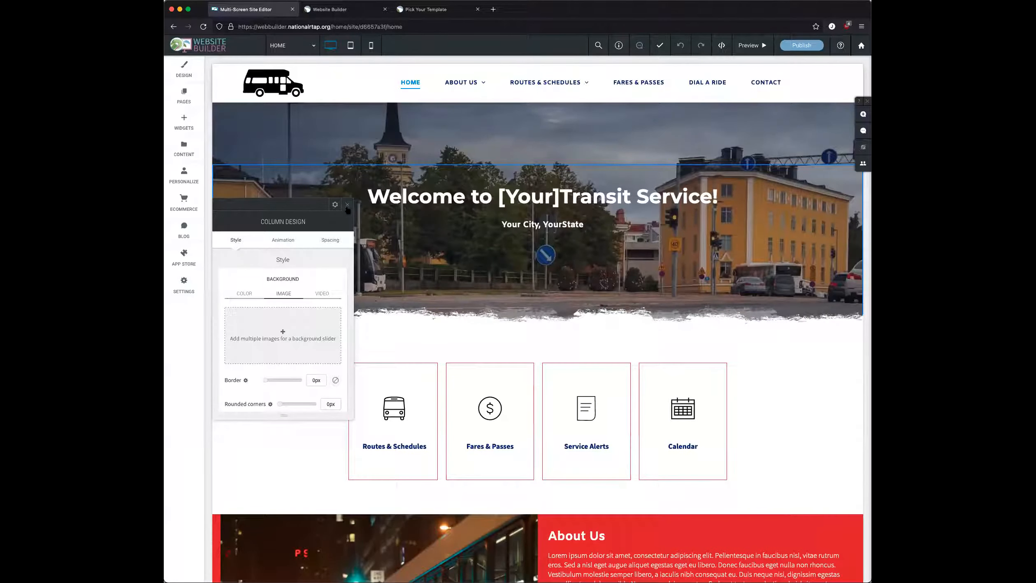
pyautogui.click(348, 207)
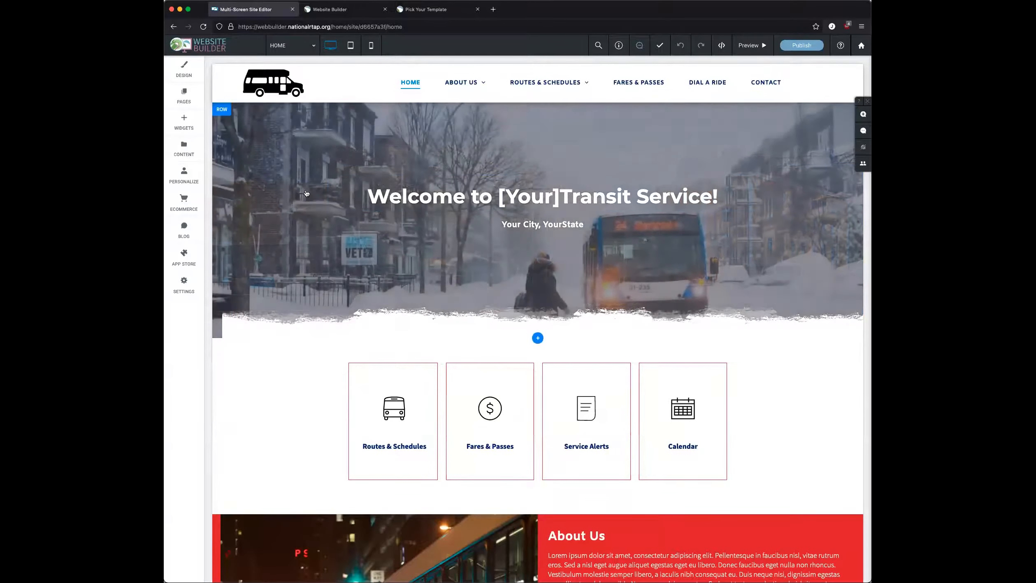
pyautogui.click(347, 200)
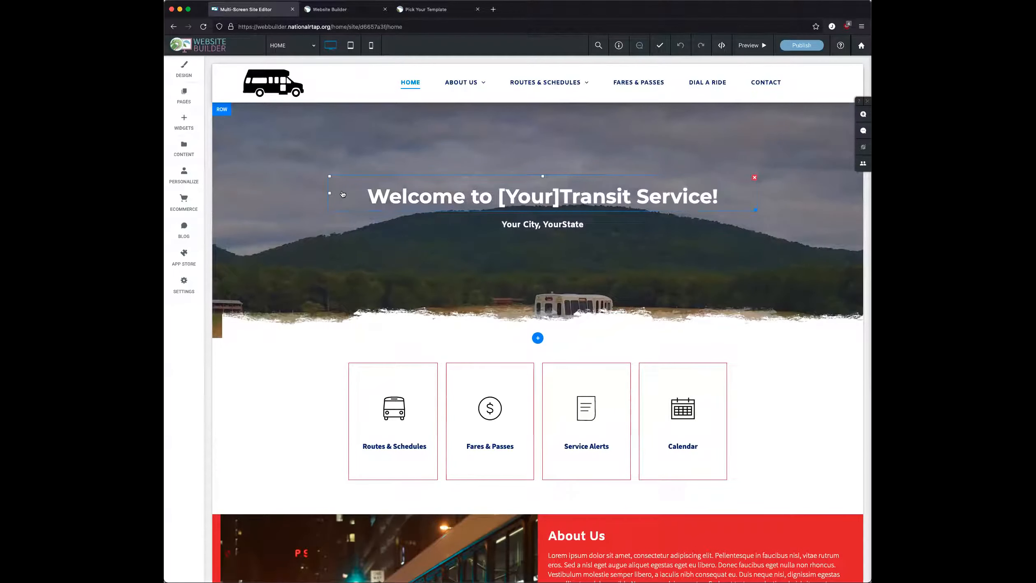
pyautogui.click(343, 194)
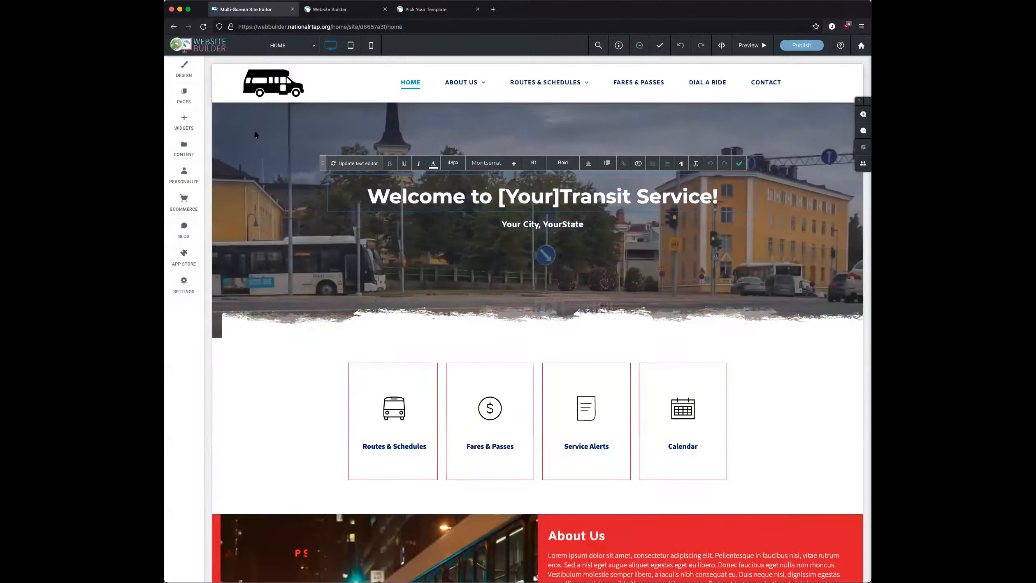
pyautogui.click(248, 114)
# - Open the hero banner row's background image bus_02p.jpg in the image editor
pyautogui.click(228, 112)
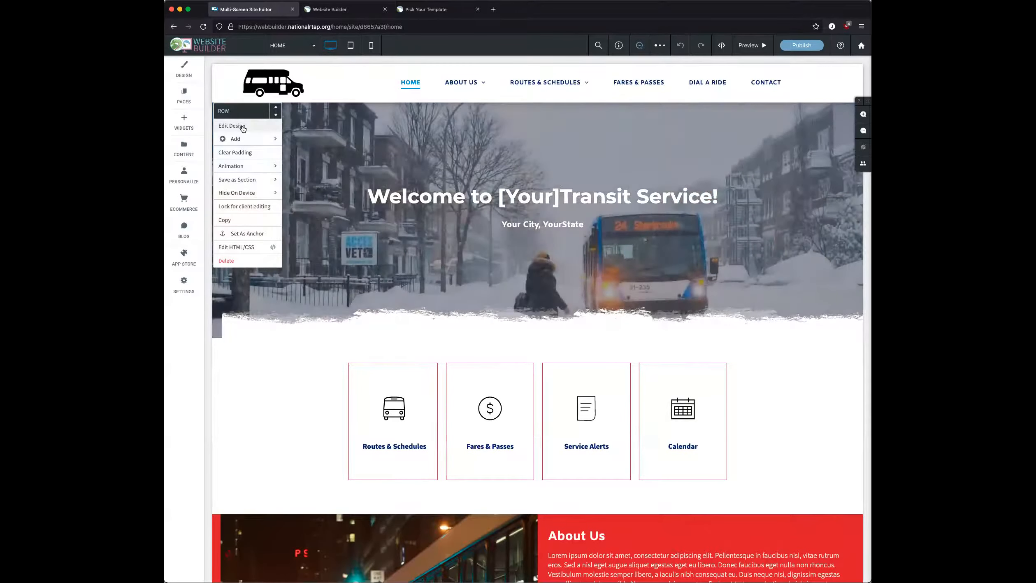
pyautogui.click(243, 128)
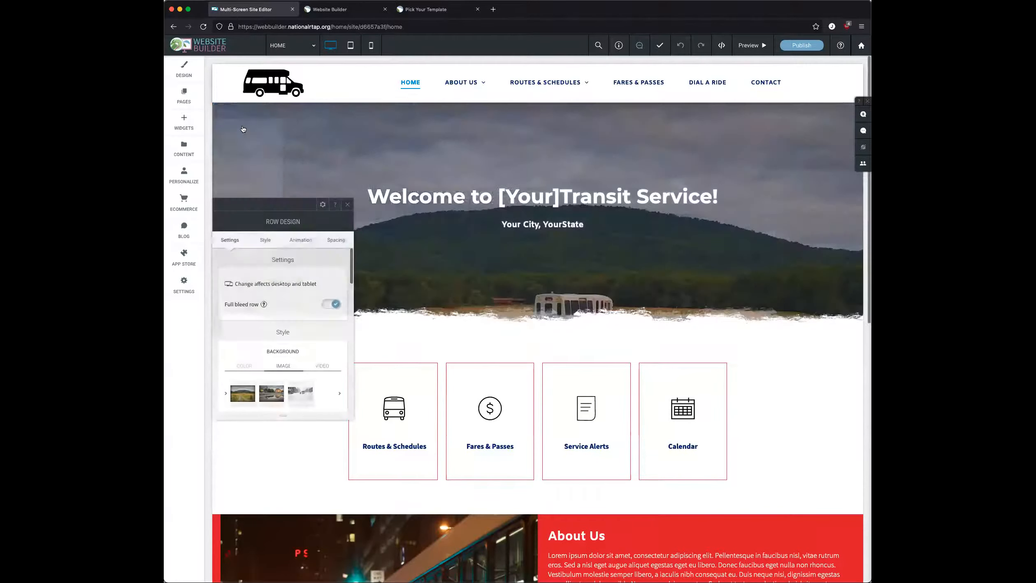
pyautogui.scroll(-2, 306, 339)
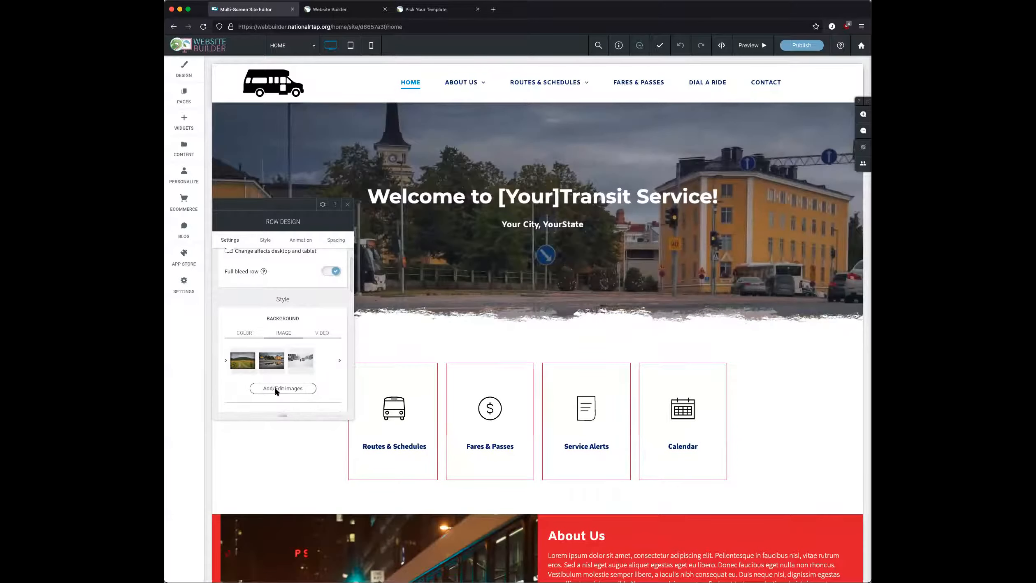
pyautogui.click(275, 389)
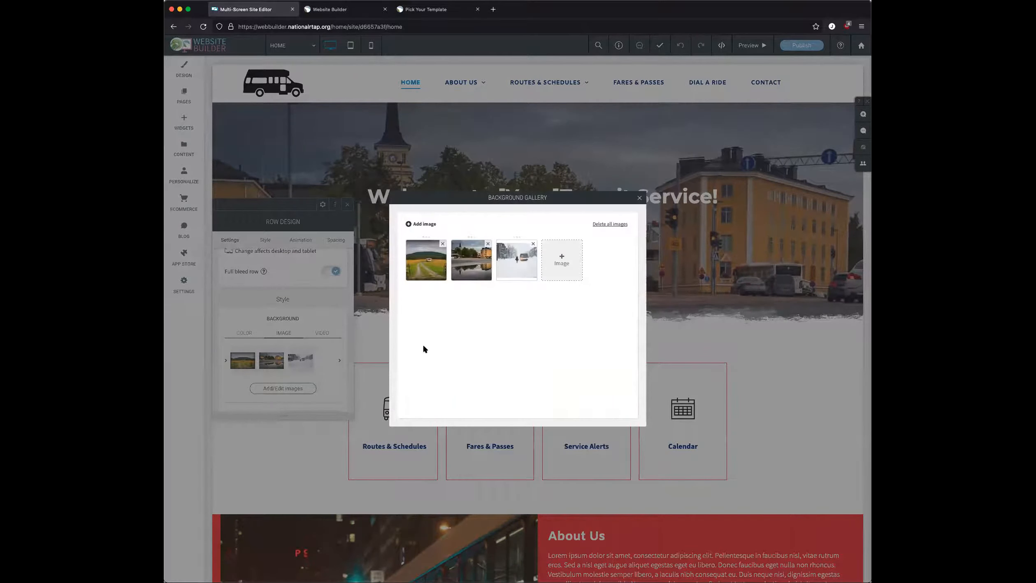
pyautogui.click(432, 264)
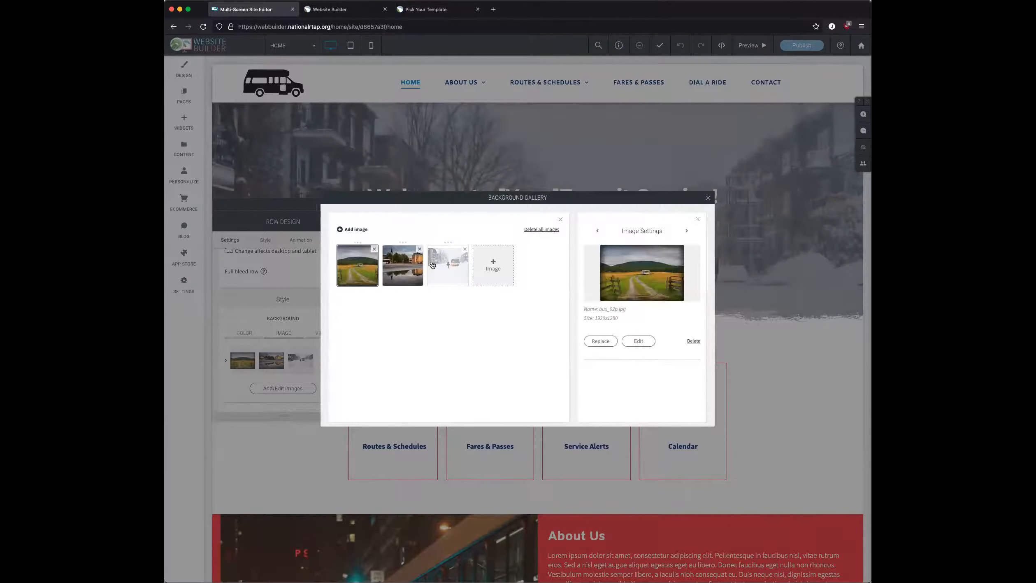
pyautogui.click(638, 341)
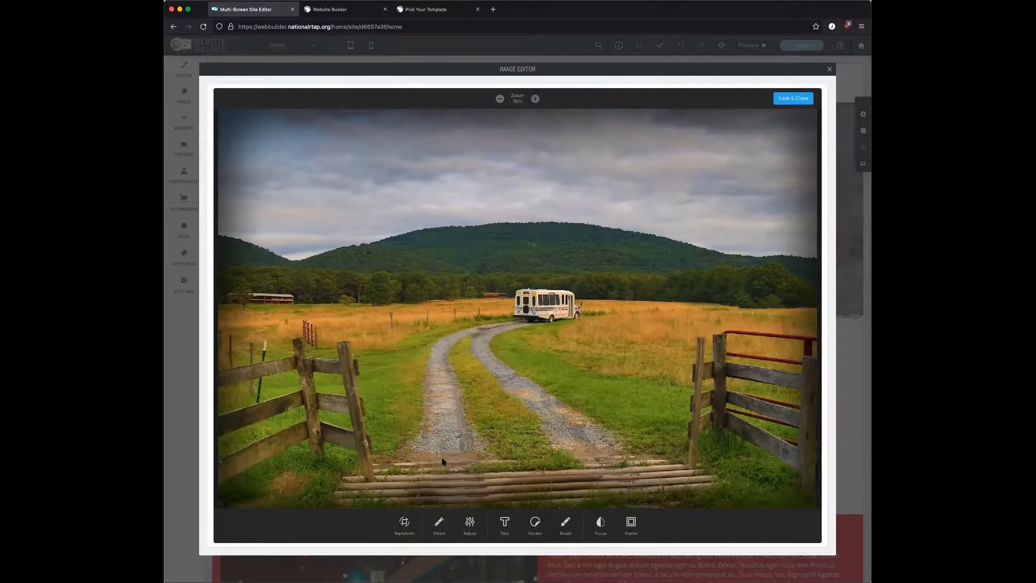
# - Crop the sky off the upper part of the image to about 1920 x 940 pixels, save it and close the row design settings
pyautogui.click(404, 523)
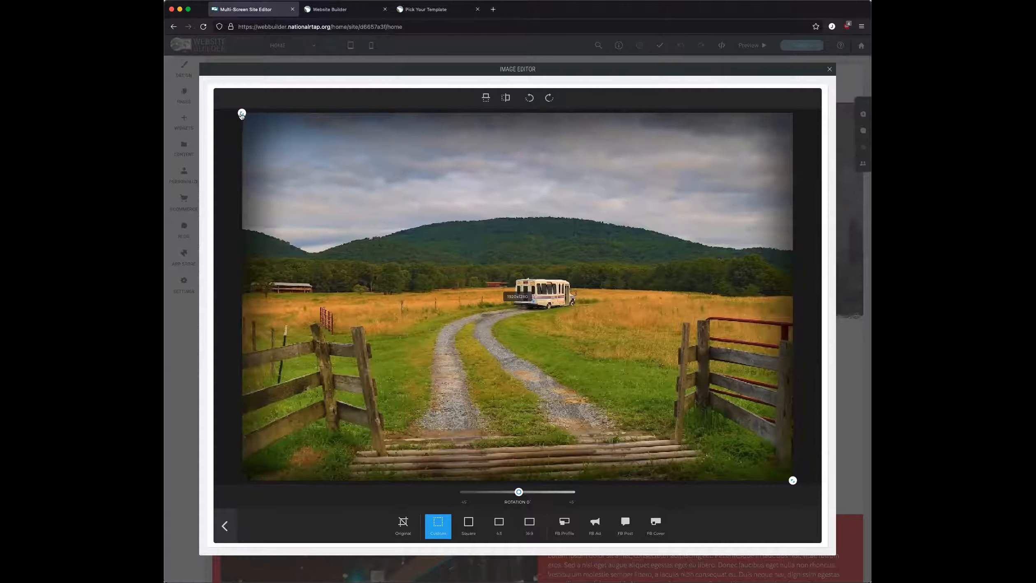
pyautogui.moveTo(241, 115); pyautogui.dragTo(233, 213)
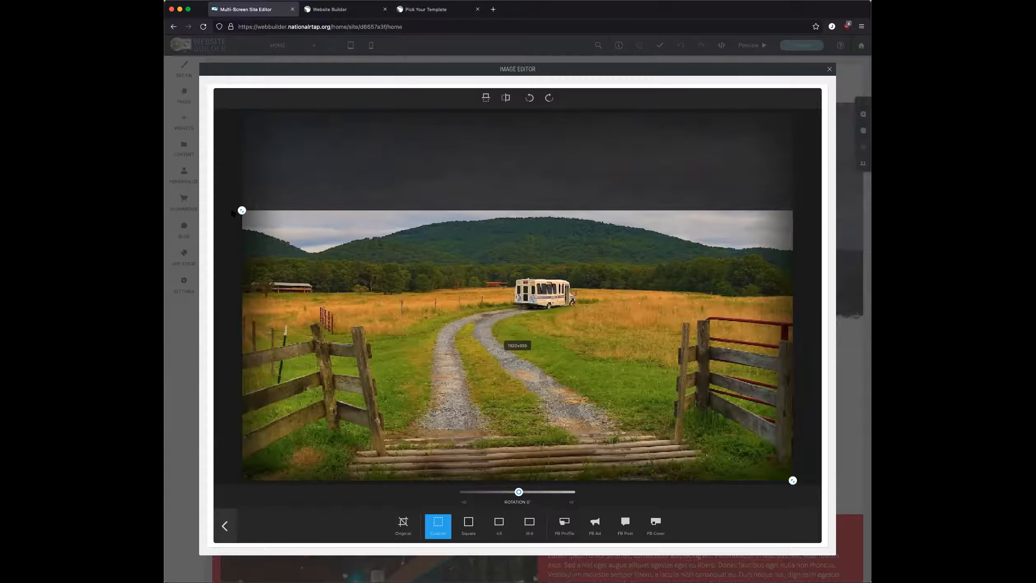
pyautogui.click(225, 527)
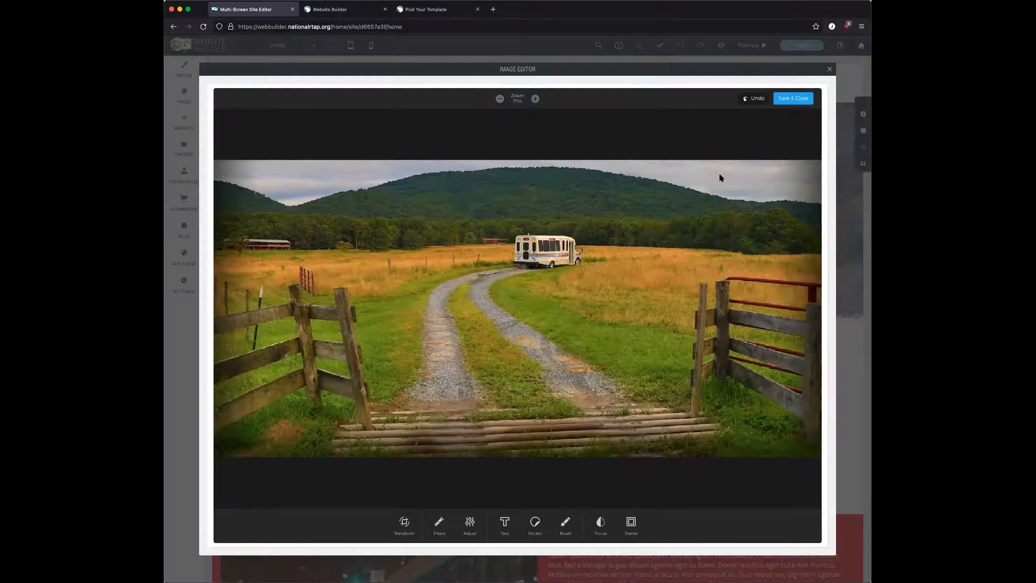
pyautogui.click(794, 99)
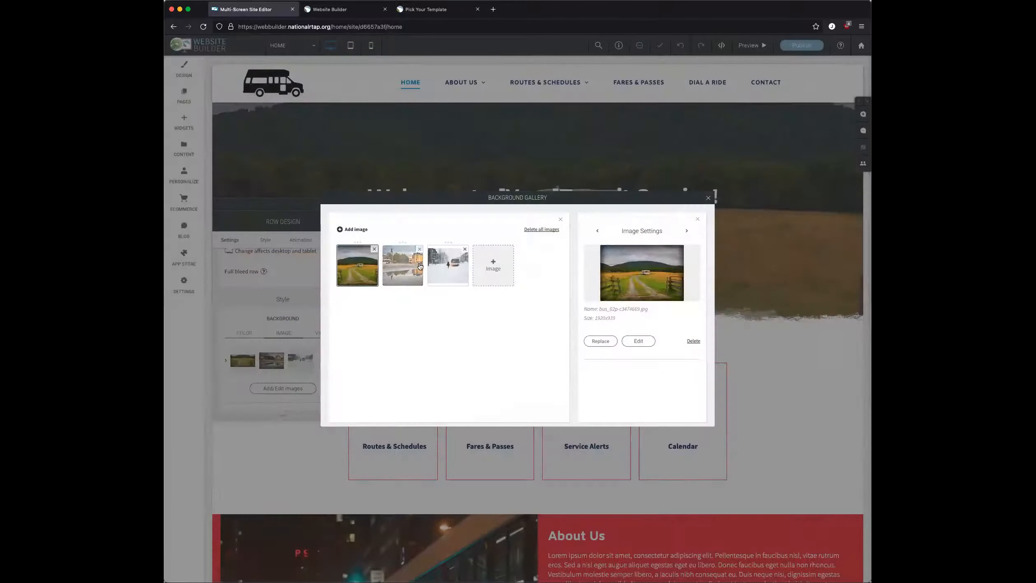
pyautogui.click(708, 199)
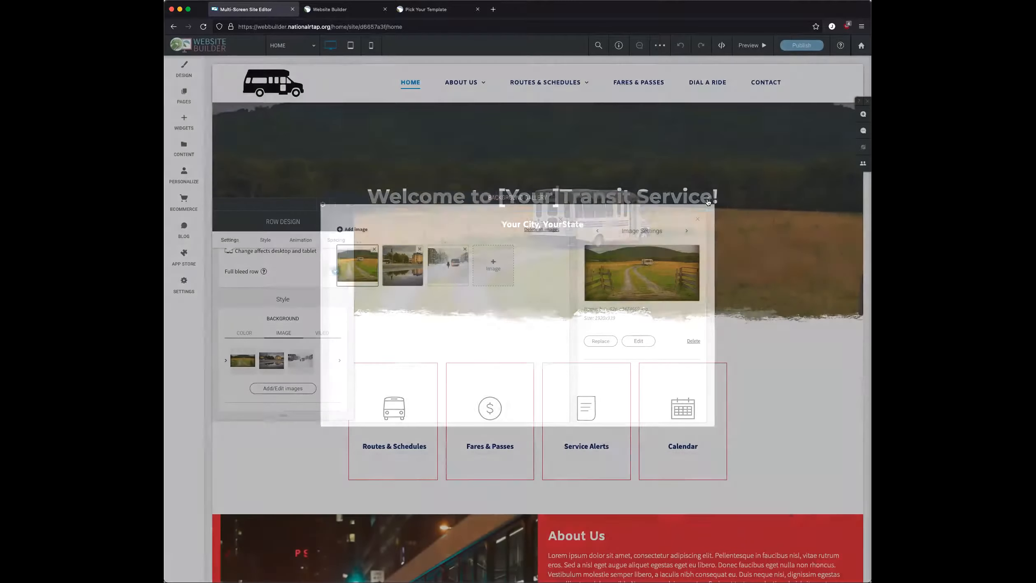
pyautogui.click(347, 205)
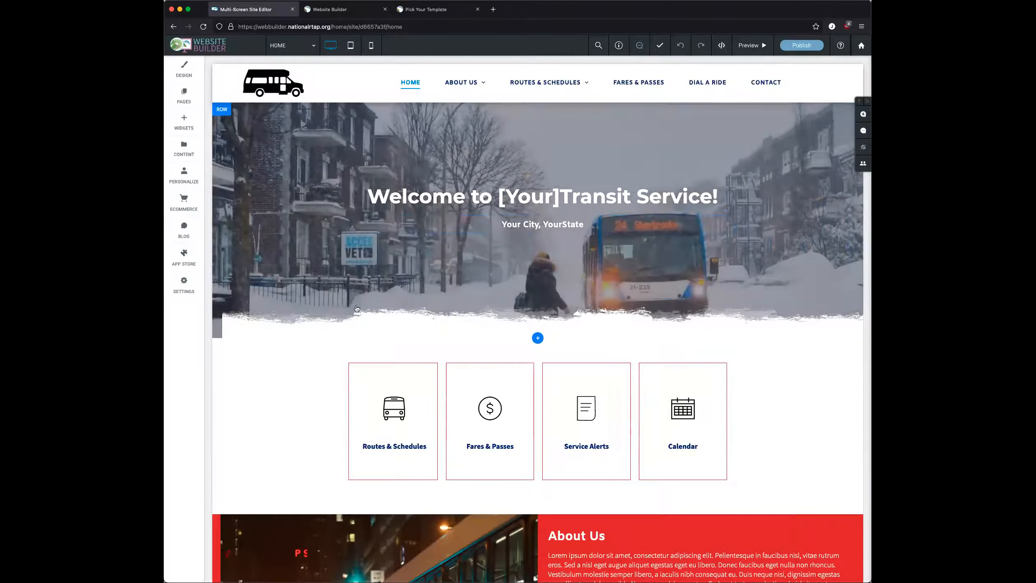
# - Check the icon and page link settings of the Routes & Schedules box below the hero banner
pyautogui.scroll(-2, 341, 361)
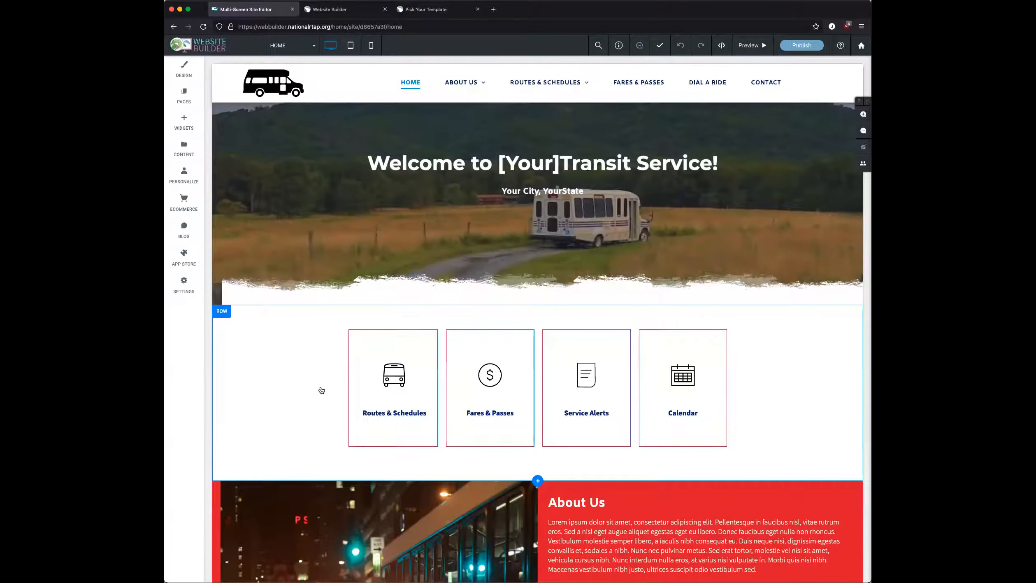
pyautogui.scroll(-1, 321, 389)
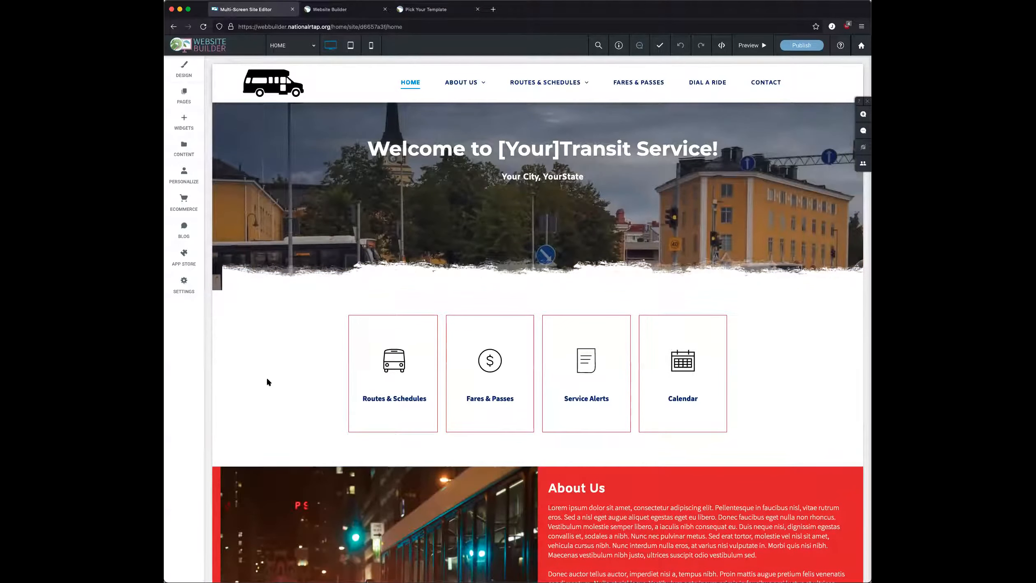
pyautogui.scroll(-1, 307, 359)
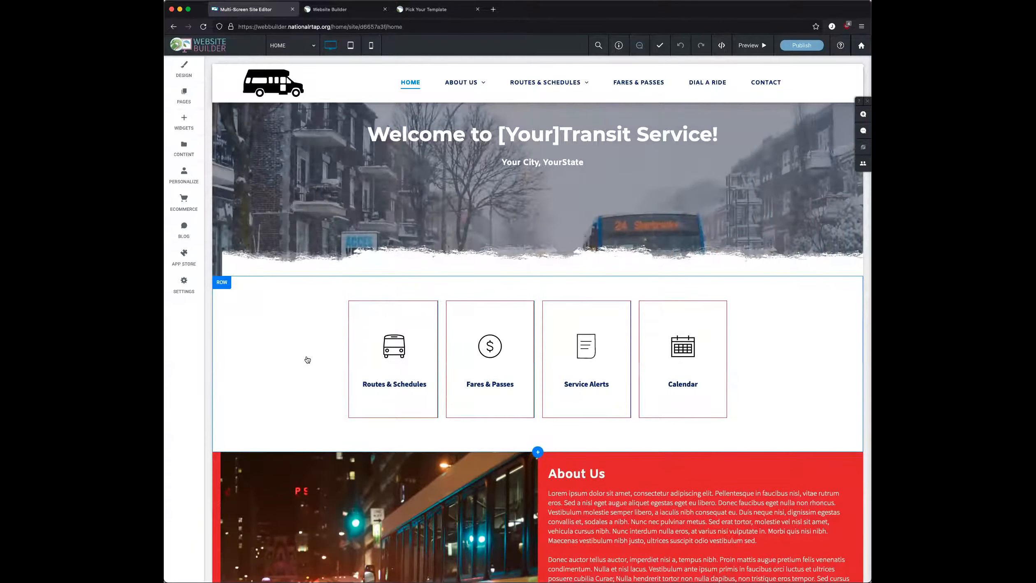
pyautogui.scroll(-5, 308, 333)
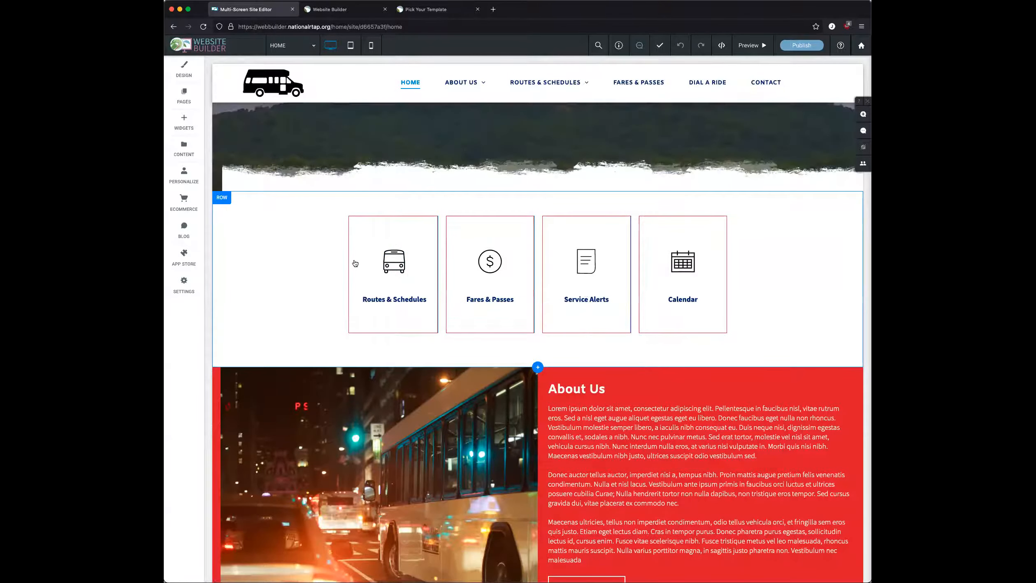
pyautogui.click(393, 274)
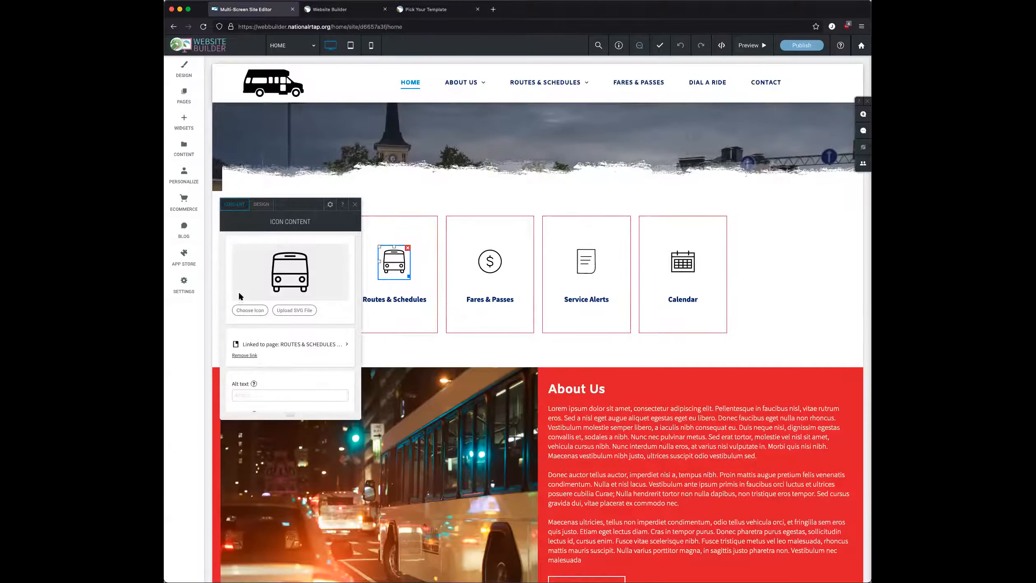
pyautogui.click(356, 205)
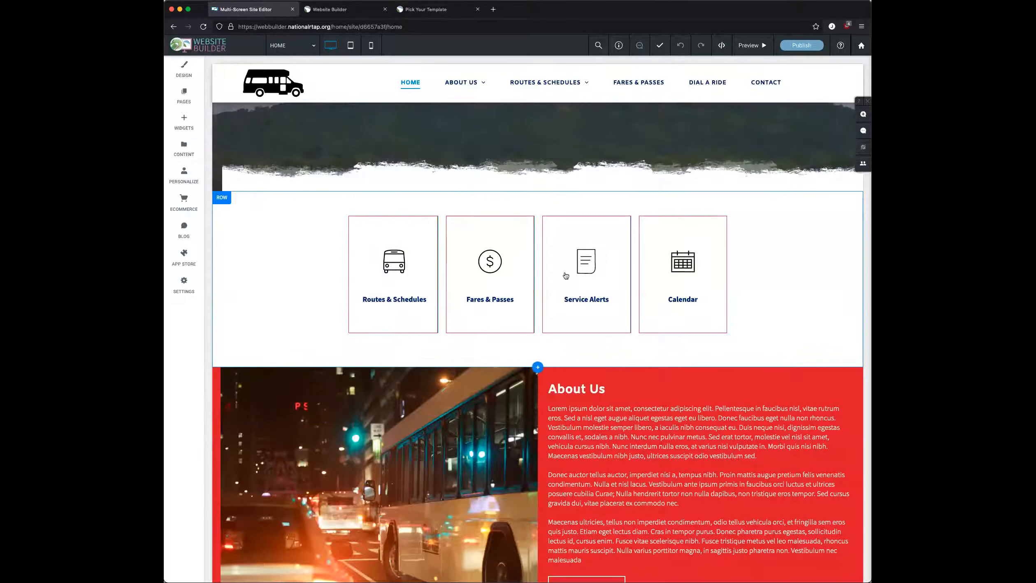
# - Replace the Service Alerts icon with the solid exclamation mark, filtering the icon library by "ex", and close the icon settings
pyautogui.click(582, 270)
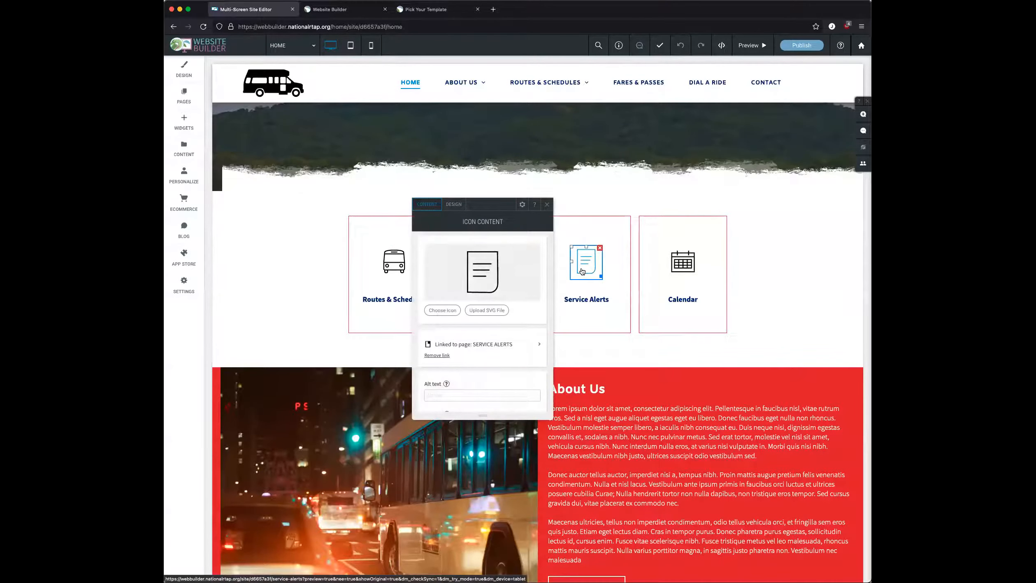
pyautogui.click(439, 311)
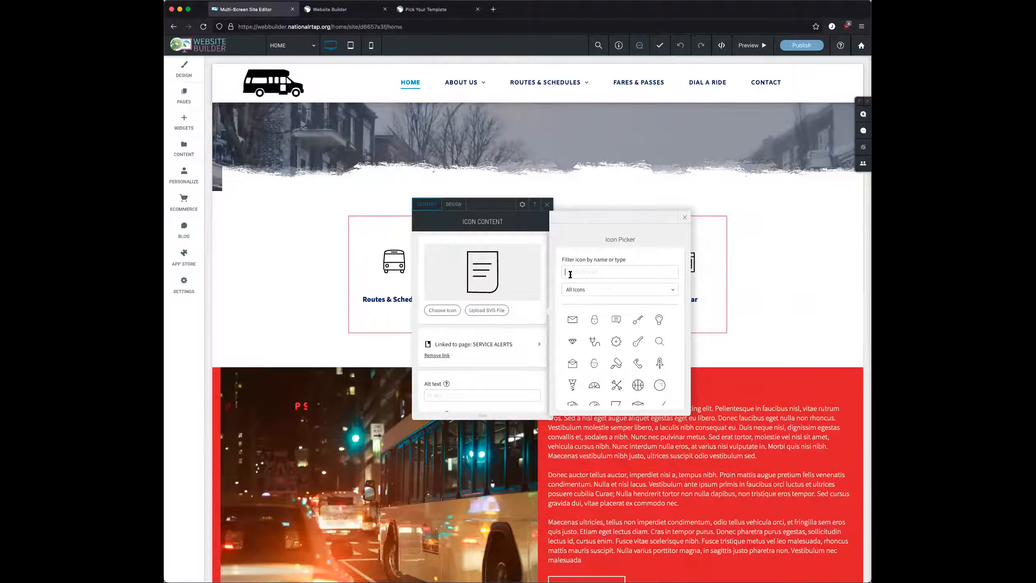
pyautogui.write('ex')
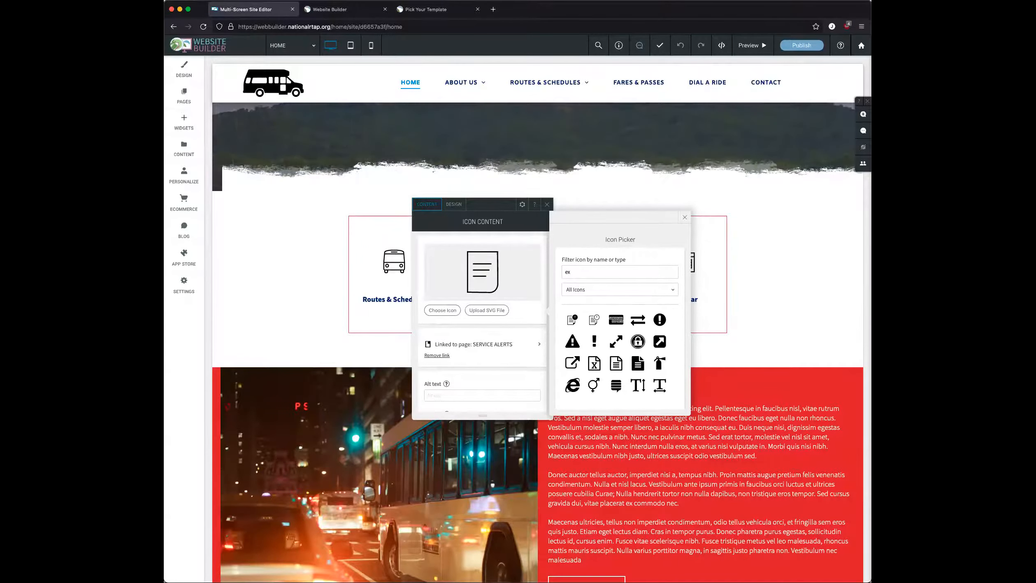
pyautogui.click(594, 340)
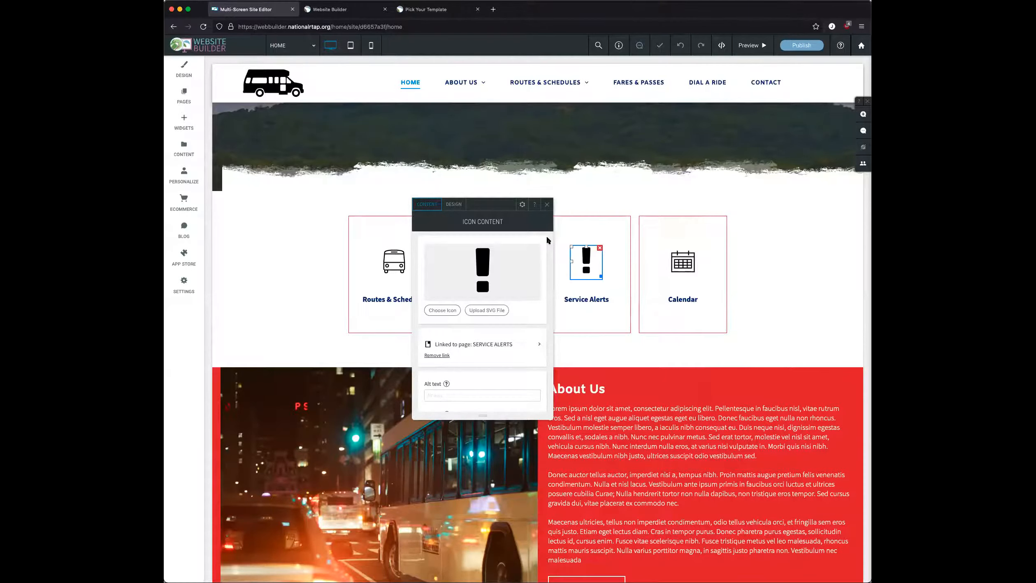
pyautogui.click(546, 205)
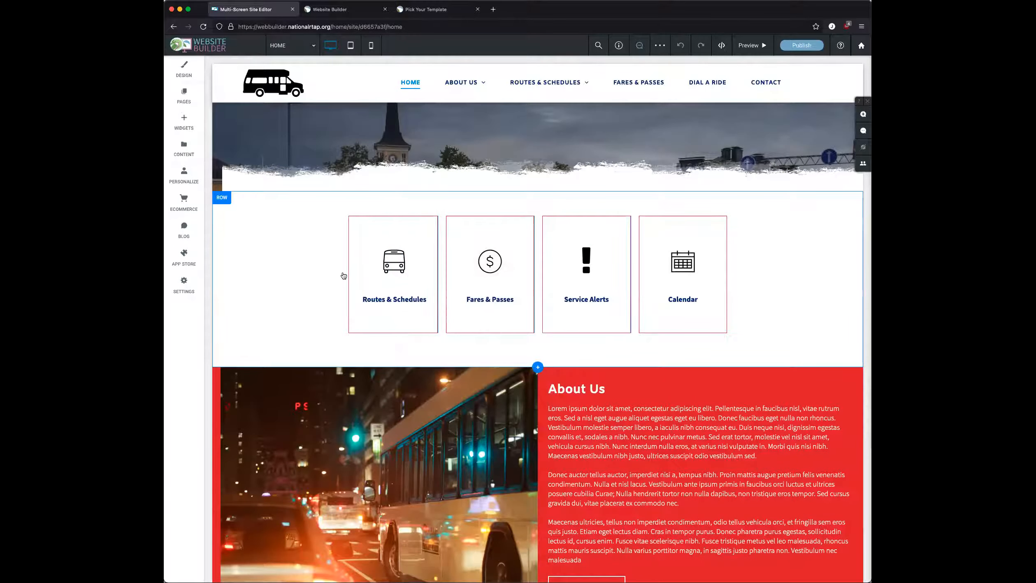
# - Review the link options of the Service Alerts icon, including existing pages and file for download, and close its settings without changing the link
pyautogui.click(578, 273)
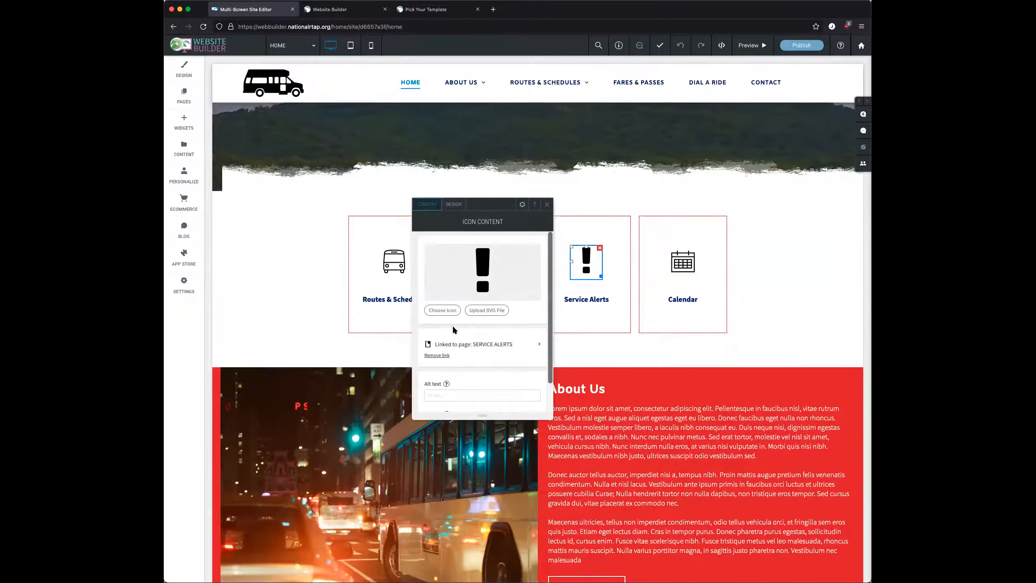
pyautogui.click(454, 349)
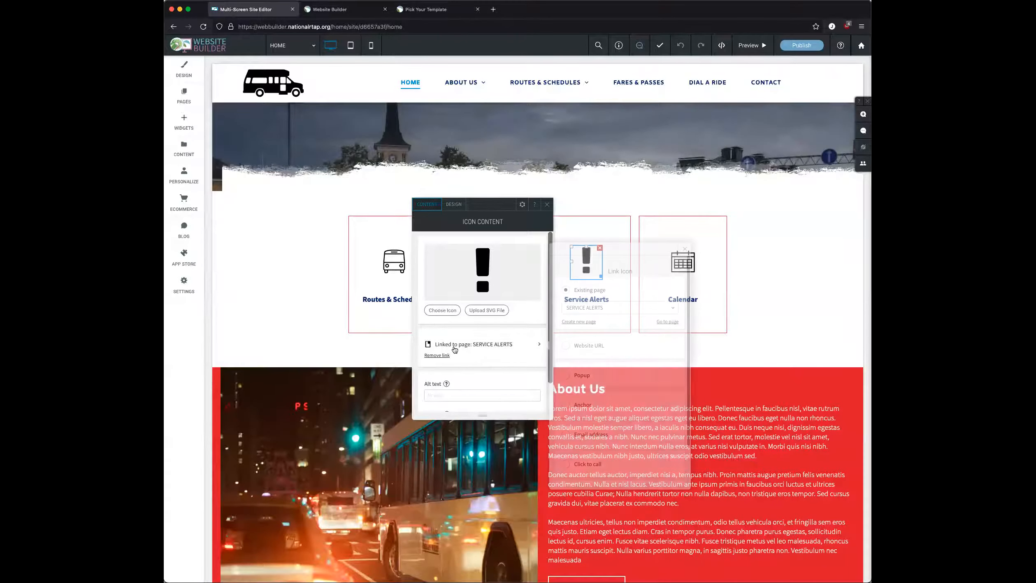
pyautogui.click(602, 314)
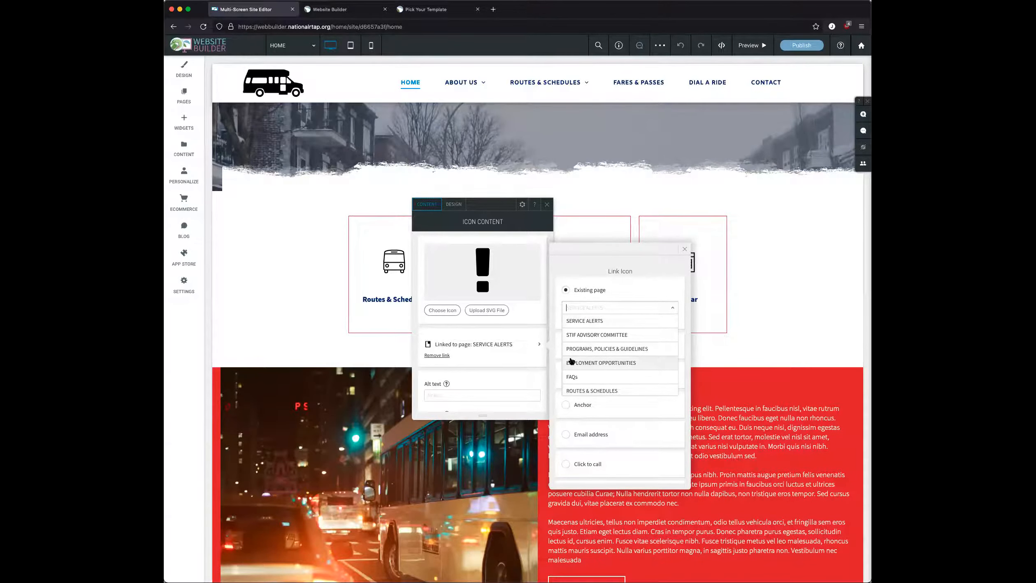
pyautogui.click(550, 345)
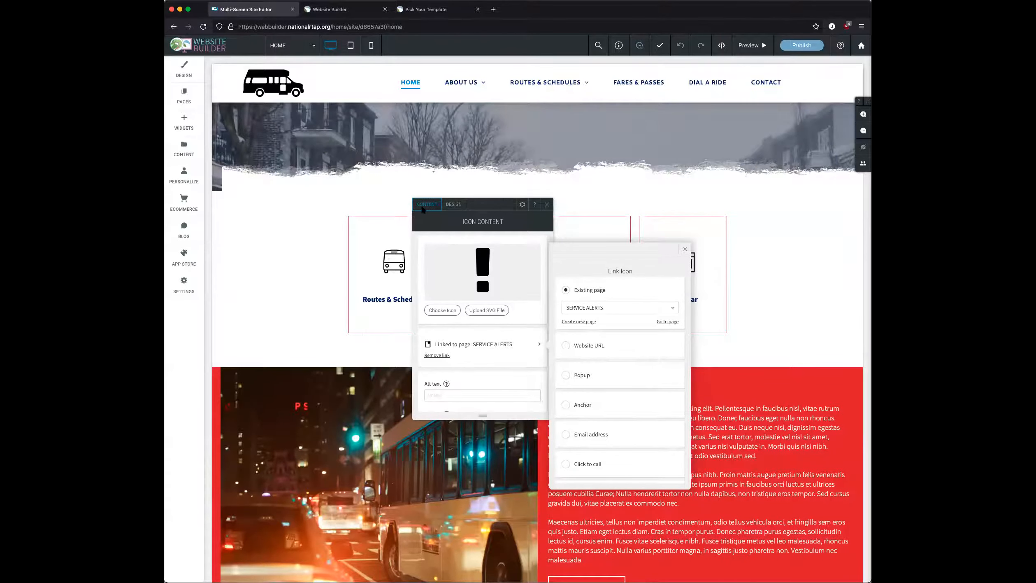
pyautogui.scroll(-2, 580, 384)
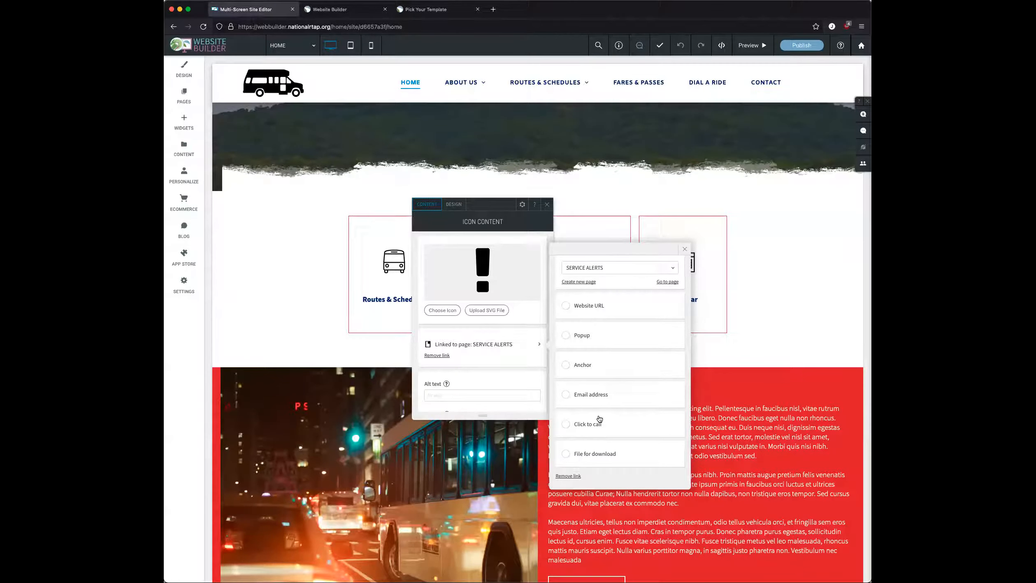
pyautogui.click(607, 460)
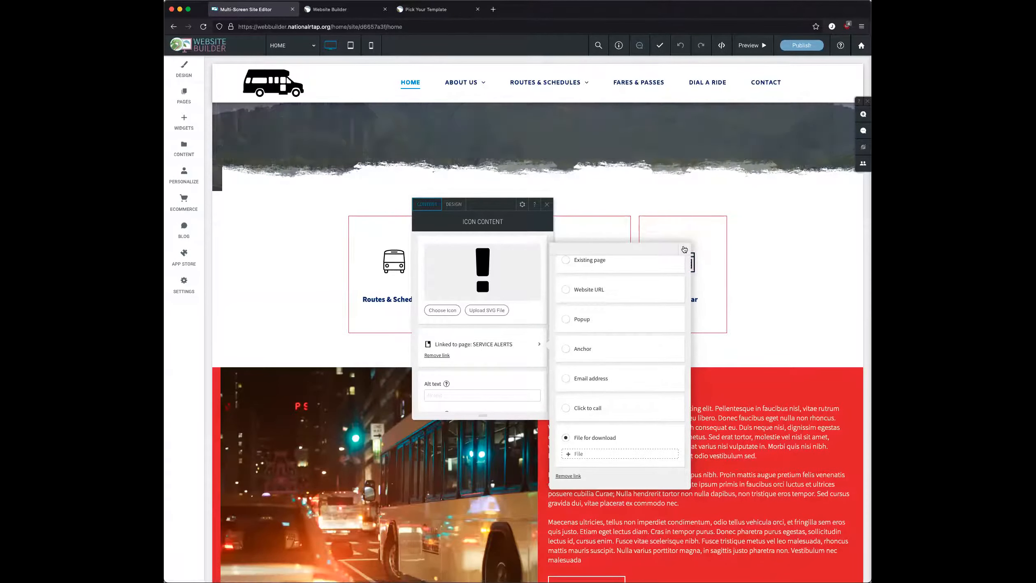
pyautogui.click(684, 250)
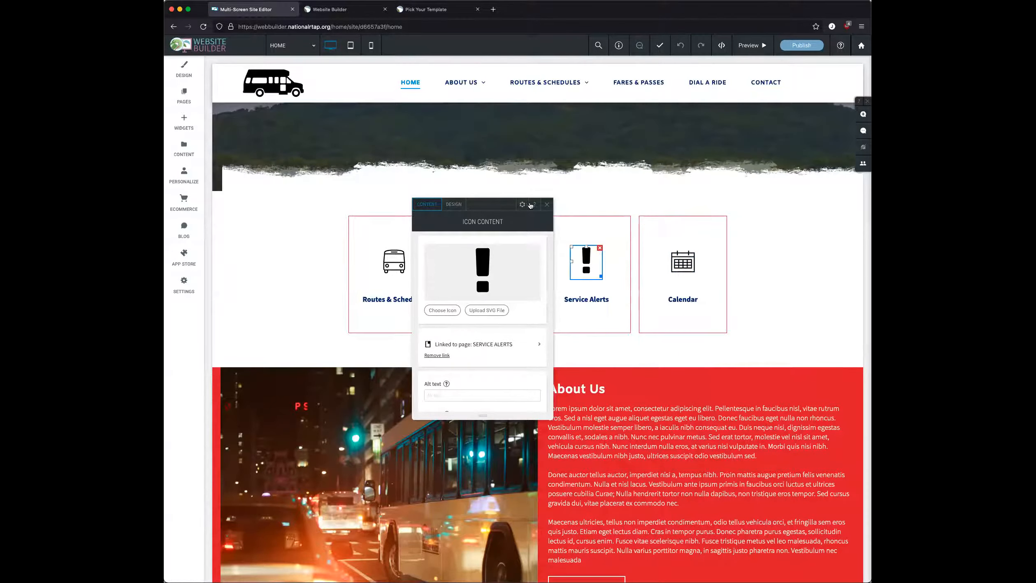
pyautogui.click(548, 204)
# - Add an empty row below the row of quick-link icon boxes on the home page
pyautogui.scroll(-2, 309, 305)
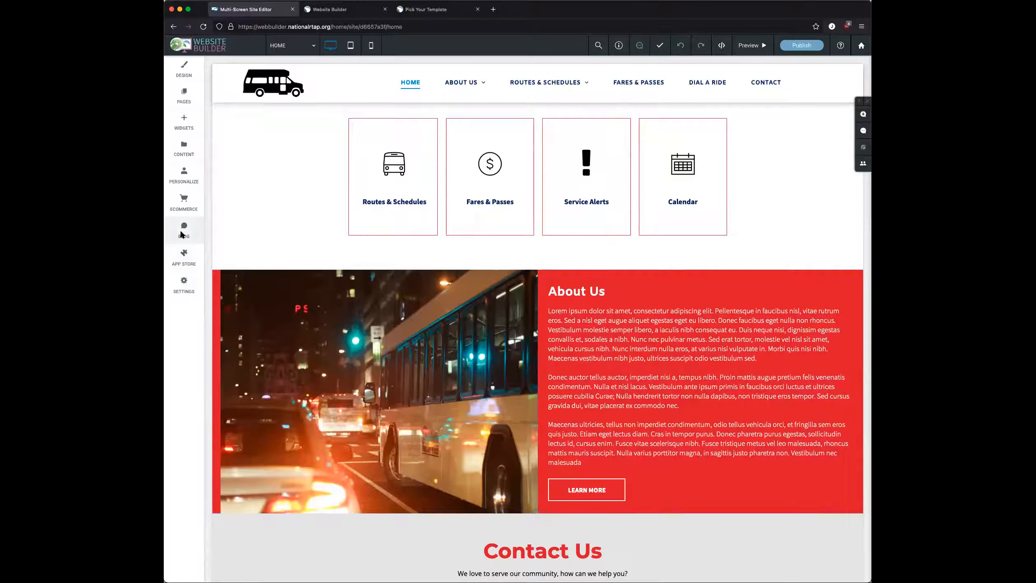
pyautogui.scroll(6, 277, 265)
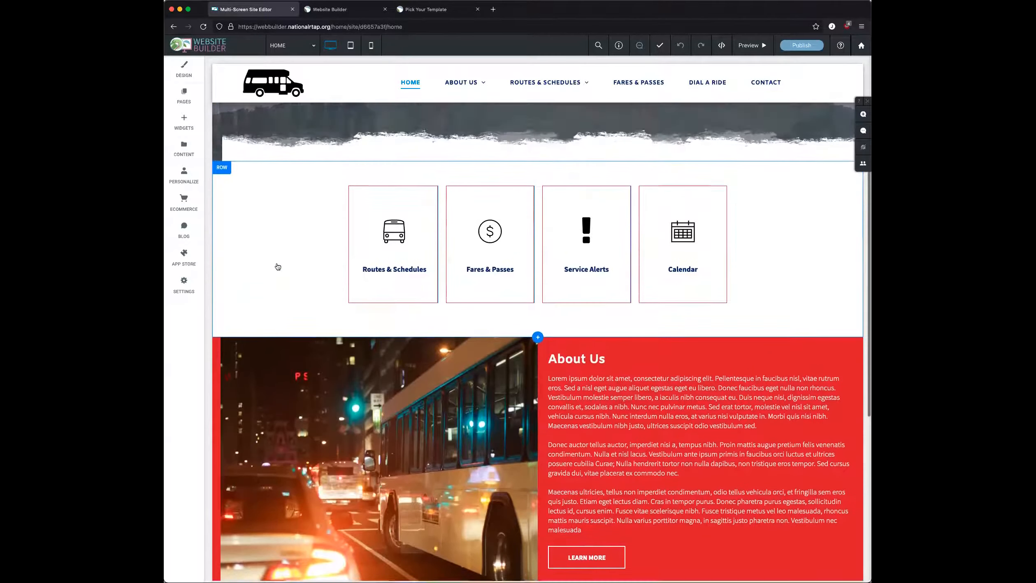
pyautogui.scroll(-12, 278, 265)
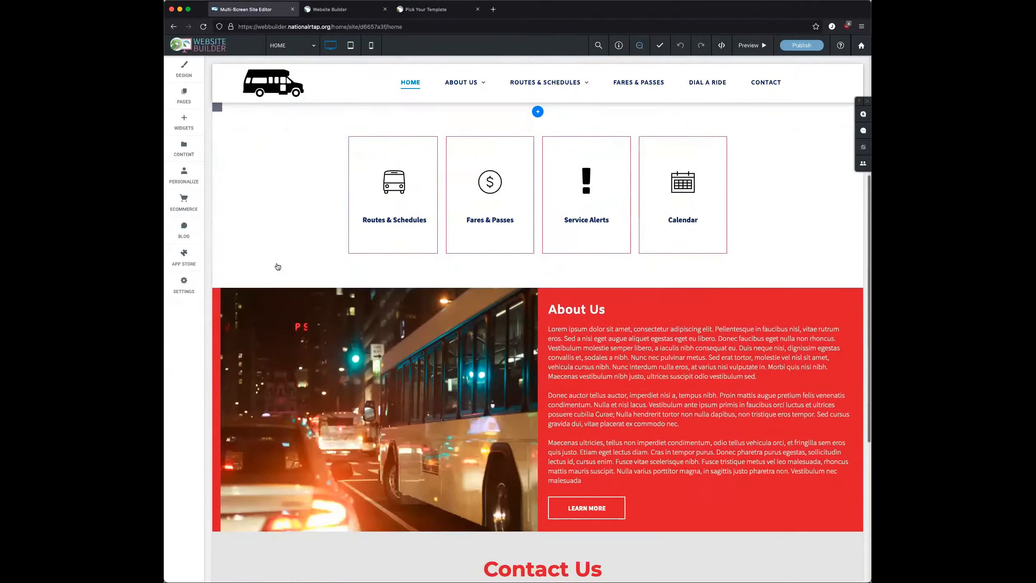
pyautogui.scroll(13, 278, 265)
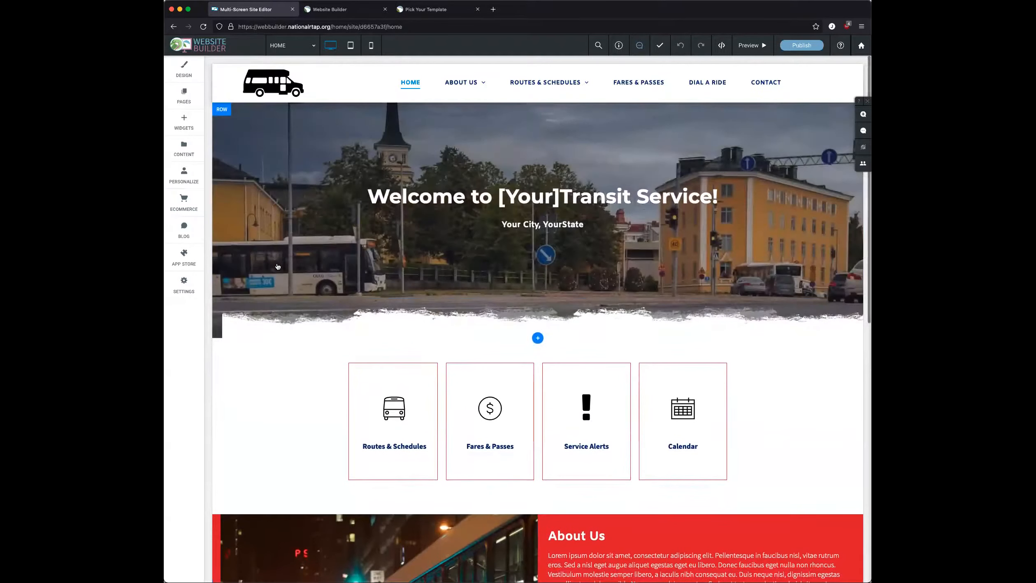
pyautogui.scroll(-1, 233, 366)
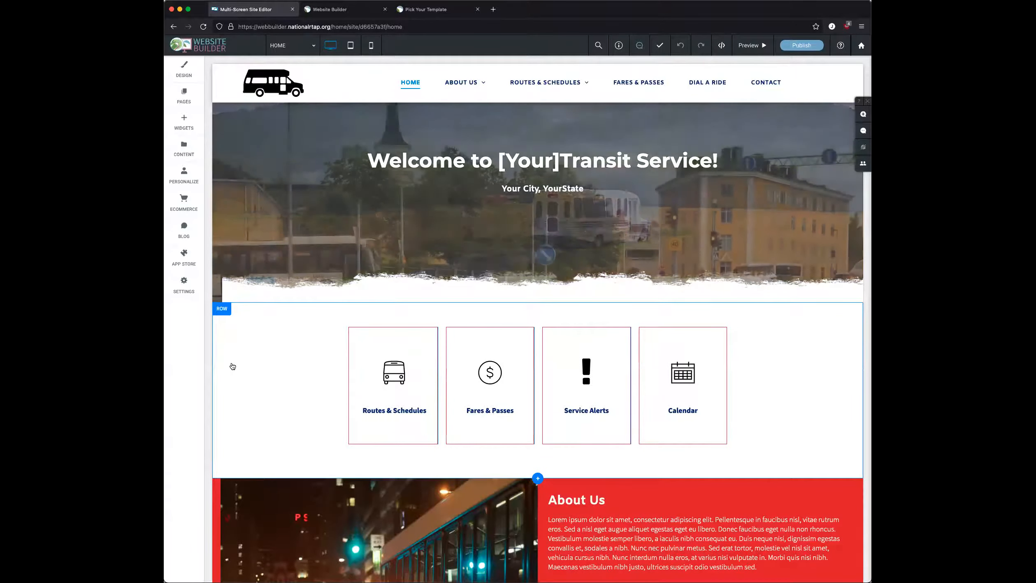
pyautogui.scroll(-1, 262, 381)
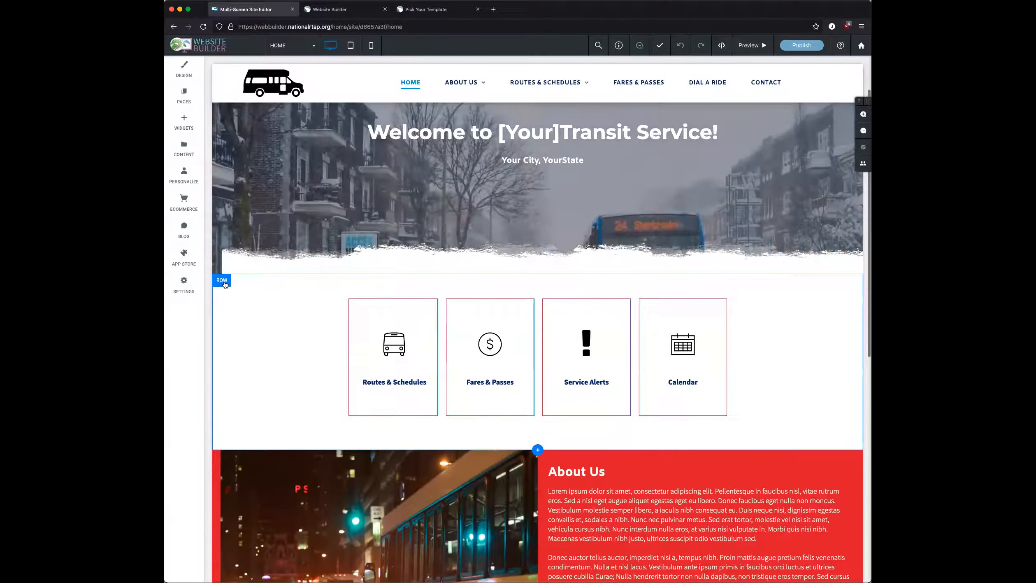
pyautogui.click(225, 284)
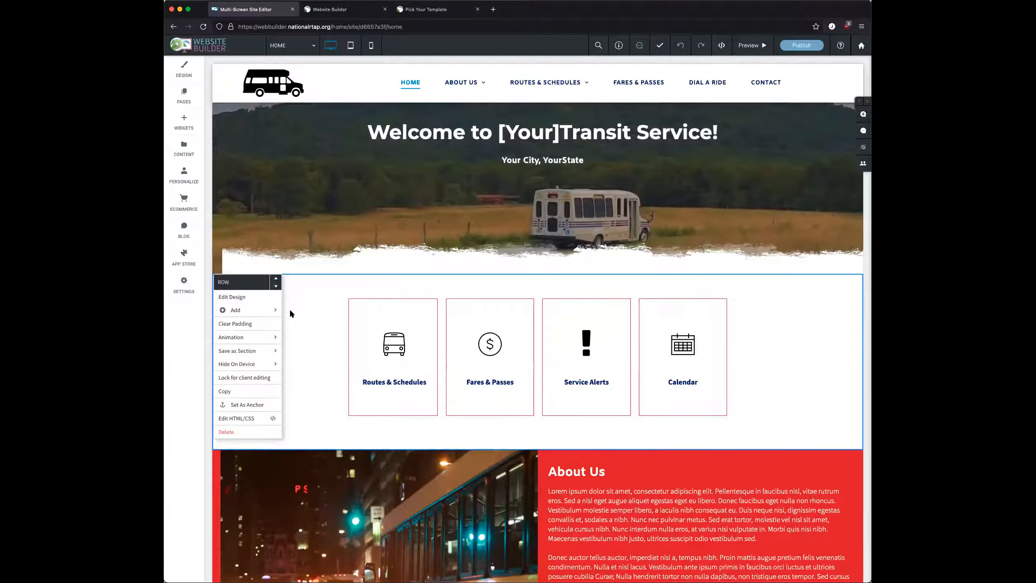
pyautogui.moveTo(274, 313)
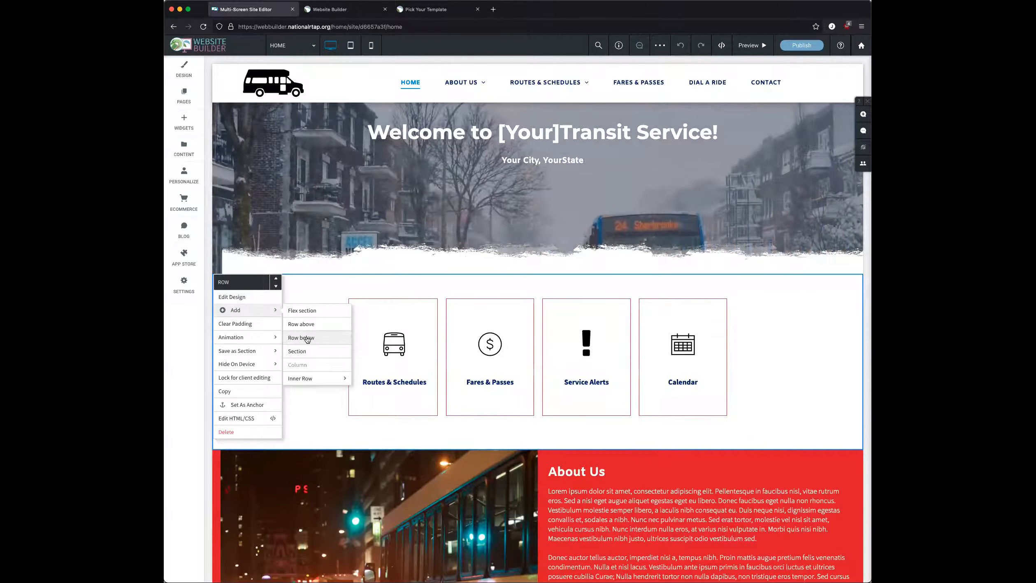
pyautogui.click(307, 338)
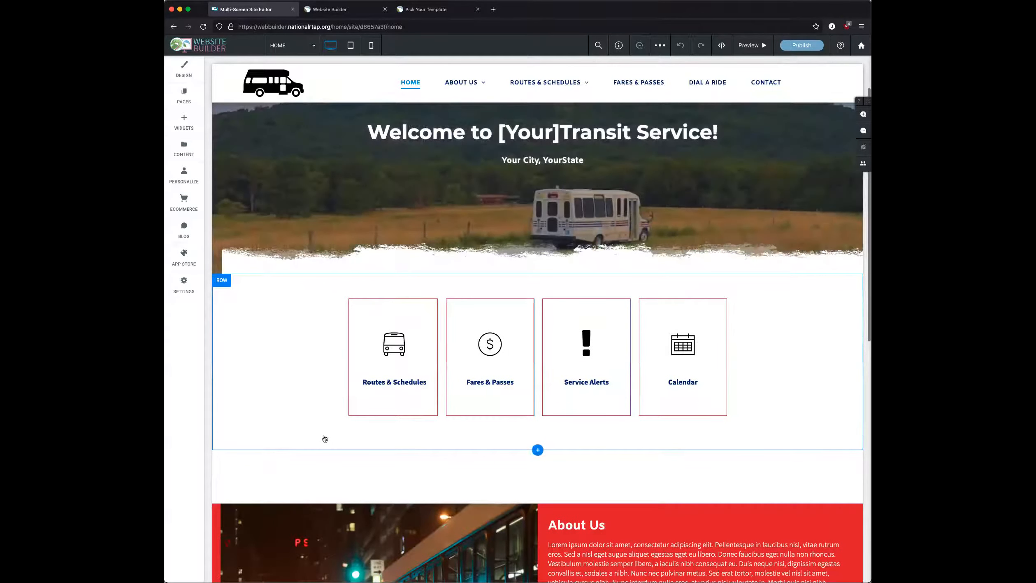
# - Find the Trip Planner widget by searching the widgets for "trip" and place it in the empty row above About Us
pyautogui.scroll(-2, 323, 435)
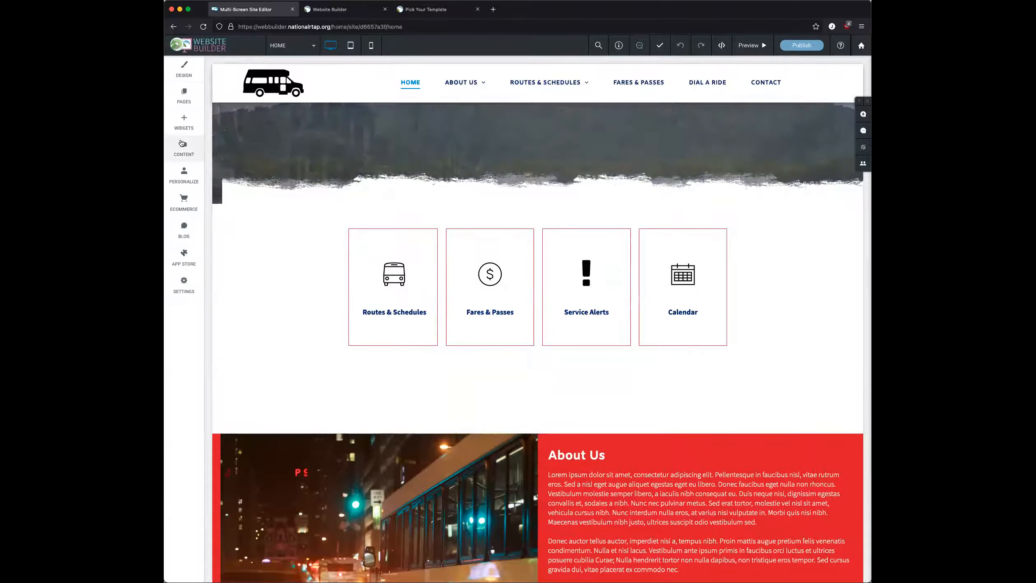
pyautogui.click(183, 130)
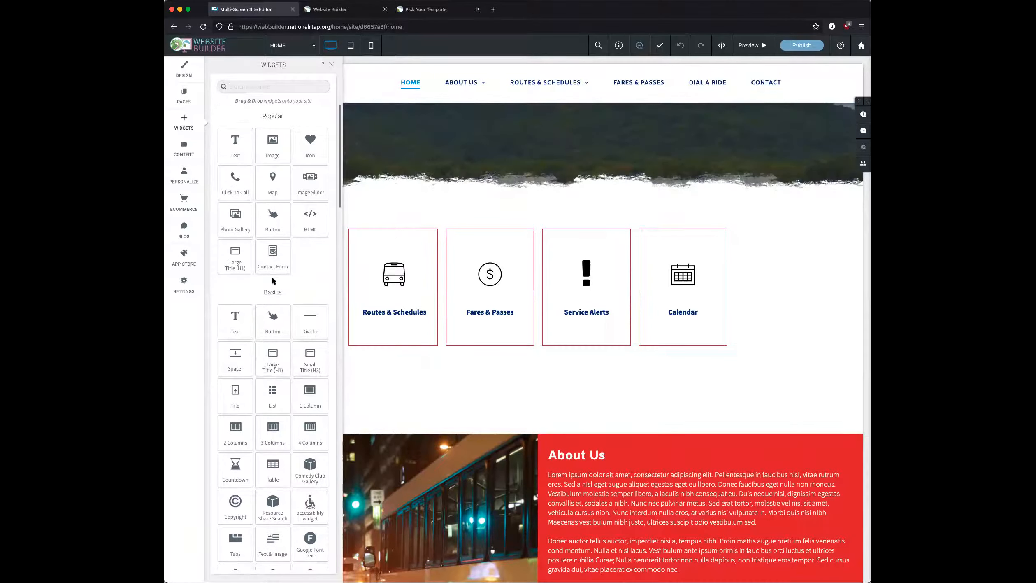
pyautogui.click(252, 87)
pyautogui.write('tr')
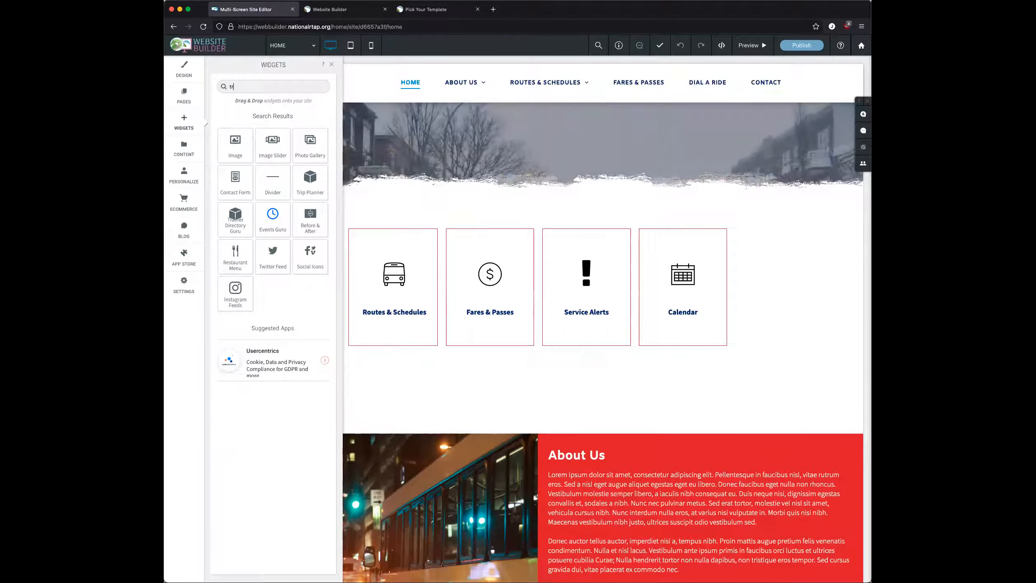
pyautogui.write('ip')
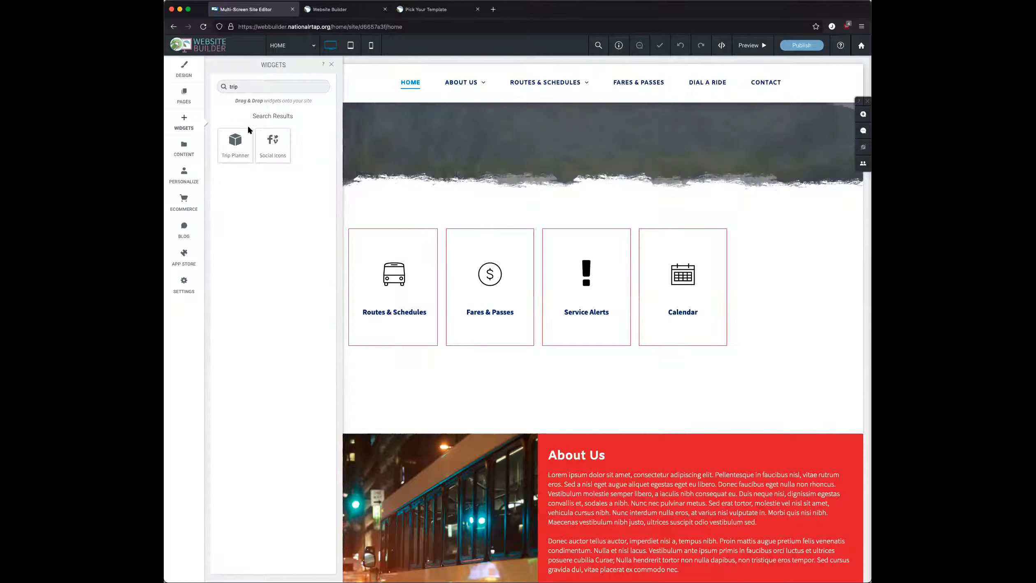
pyautogui.moveTo(230, 146); pyautogui.dragTo(470, 427)
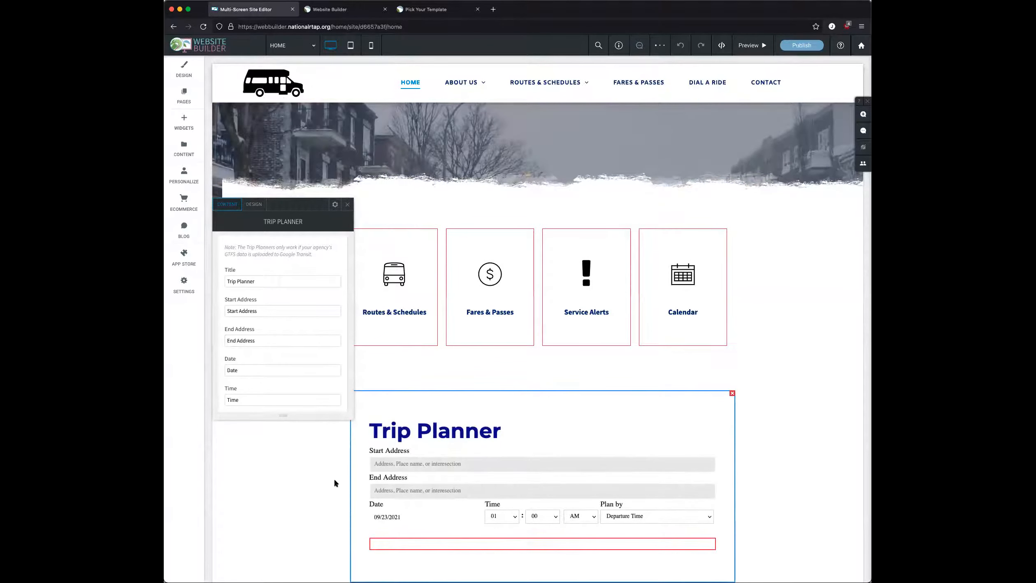
# - Look over the Trip Planner widget's content fields and set its background color to light gray from the recent colors
pyautogui.scroll(-2, 335, 461)
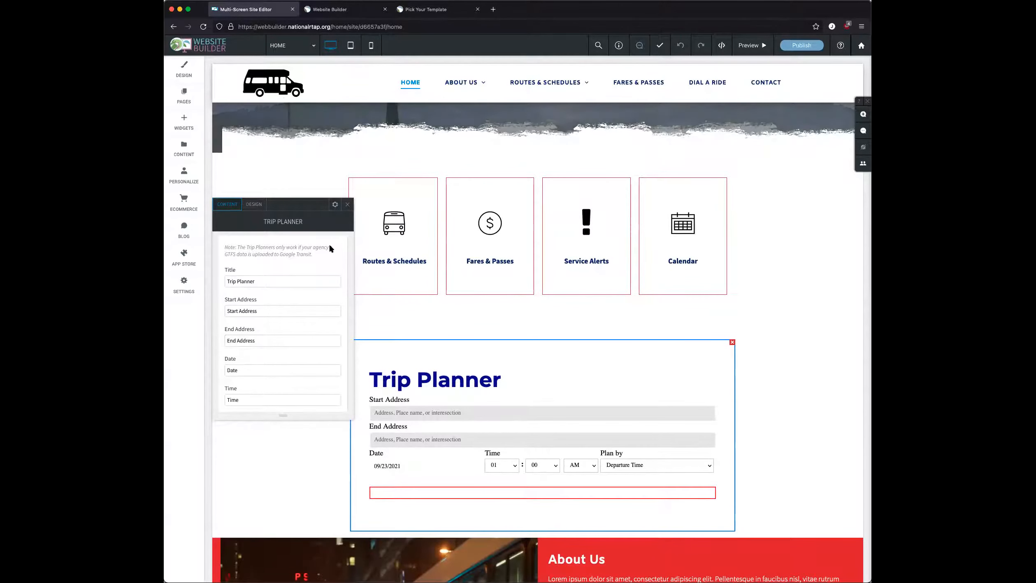
pyautogui.scroll(-5, 260, 344)
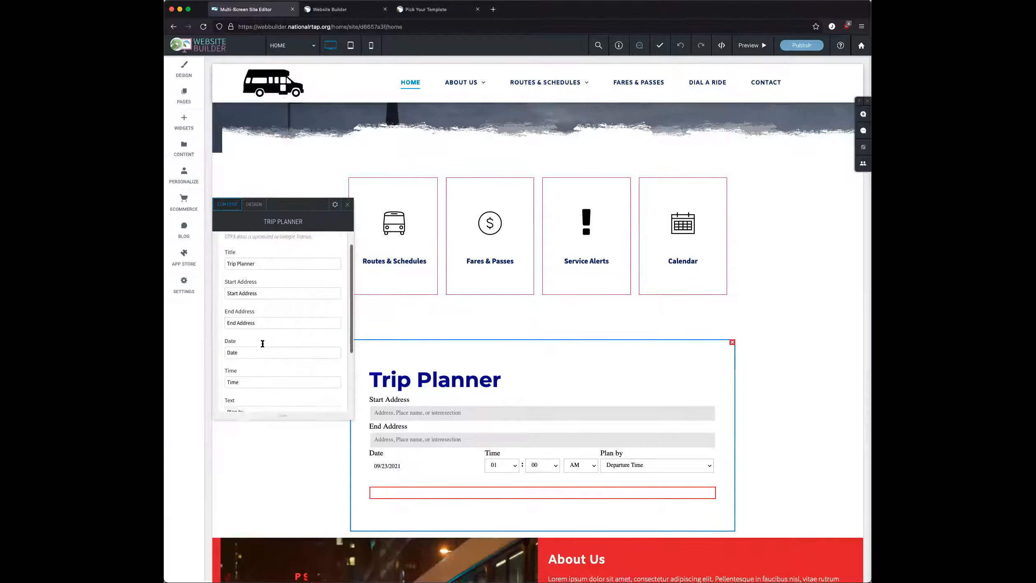
pyautogui.scroll(5, 263, 346)
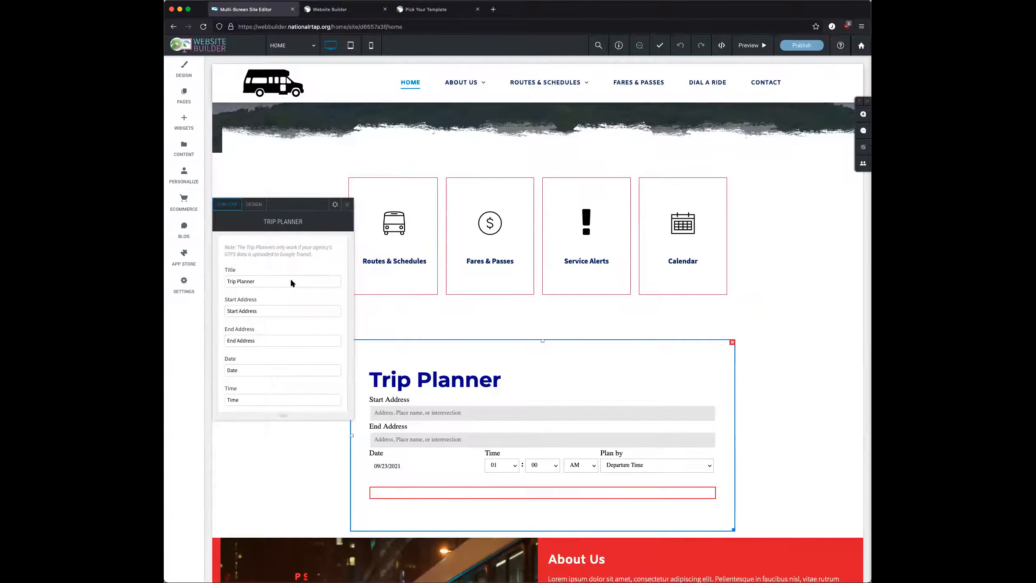
pyautogui.click(254, 205)
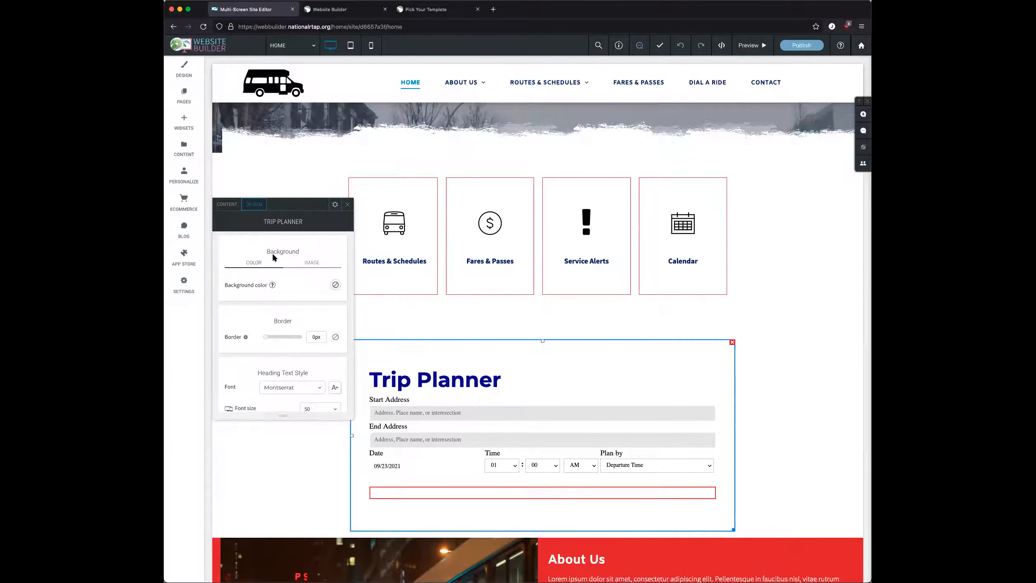
pyautogui.click(335, 284)
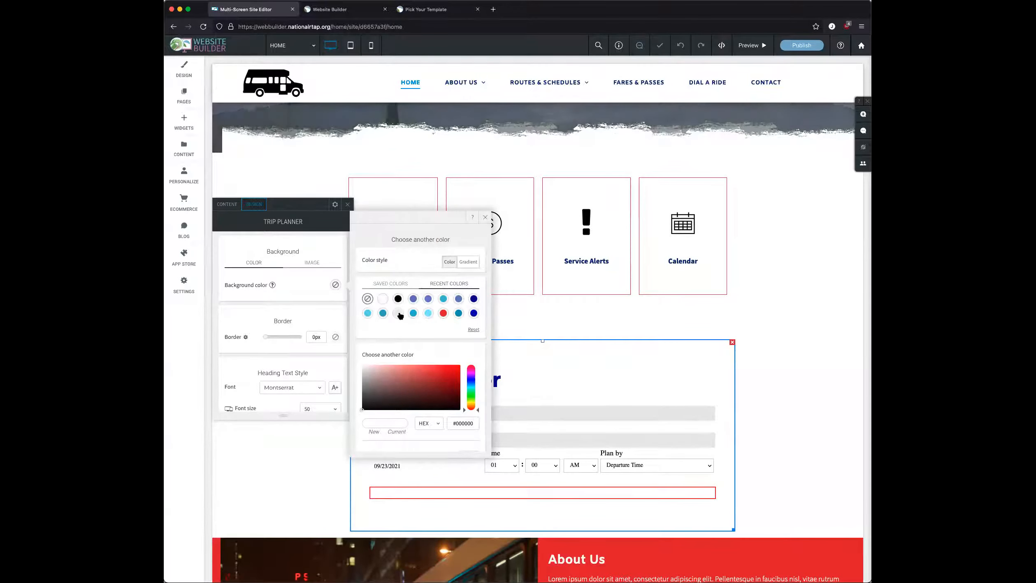
pyautogui.click(399, 313)
pyautogui.click(484, 218)
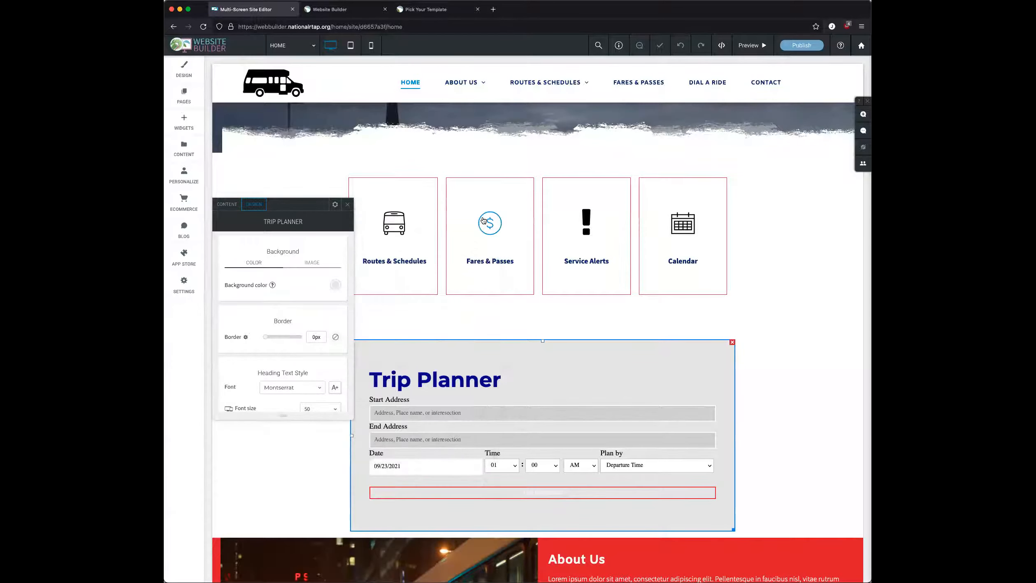
# - Set the Trip Planner heading's font color to the red #d92b2e from the recent colors
pyautogui.scroll(-1, 233, 326)
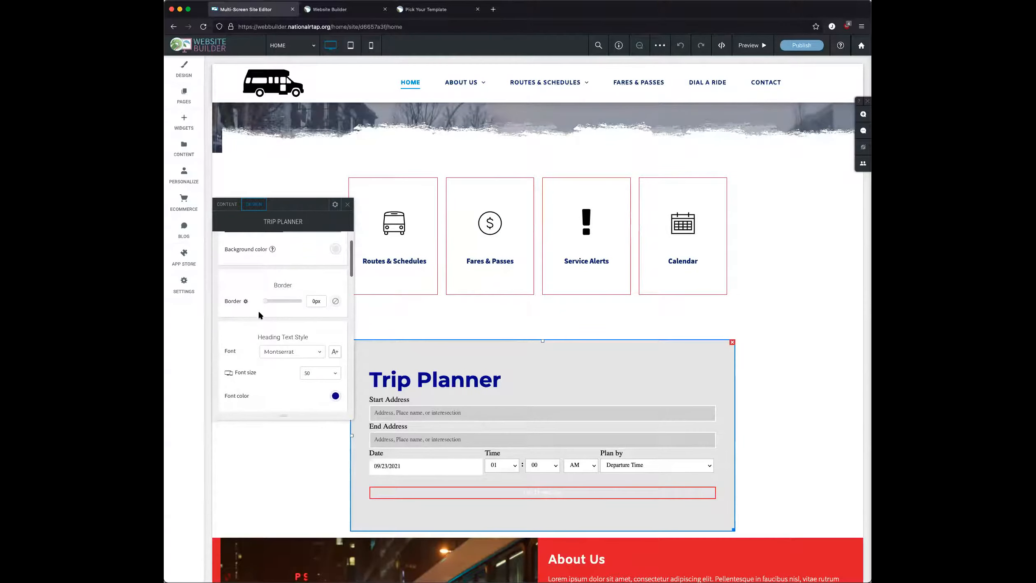
pyautogui.scroll(-2, 242, 338)
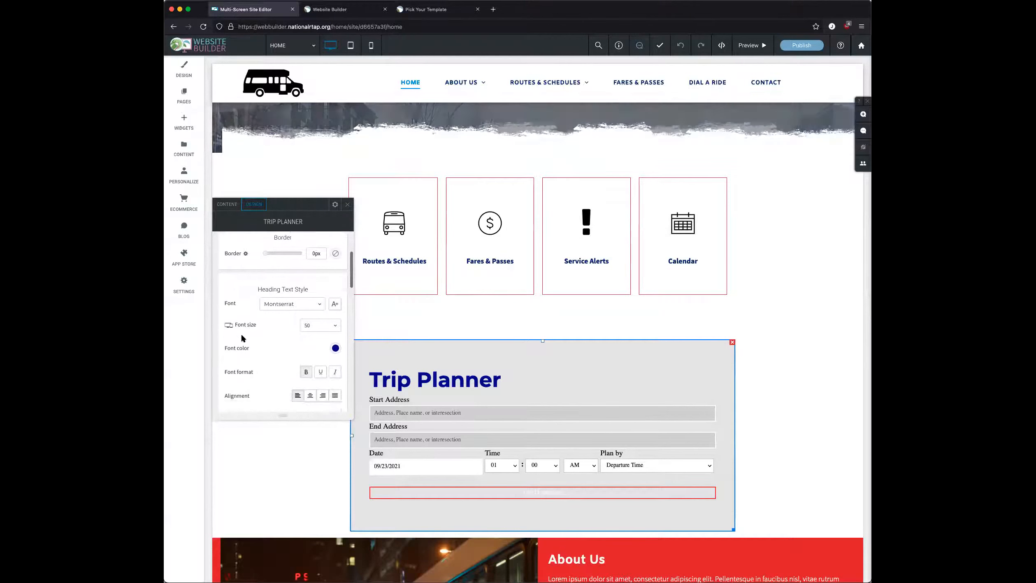
pyautogui.click(335, 343)
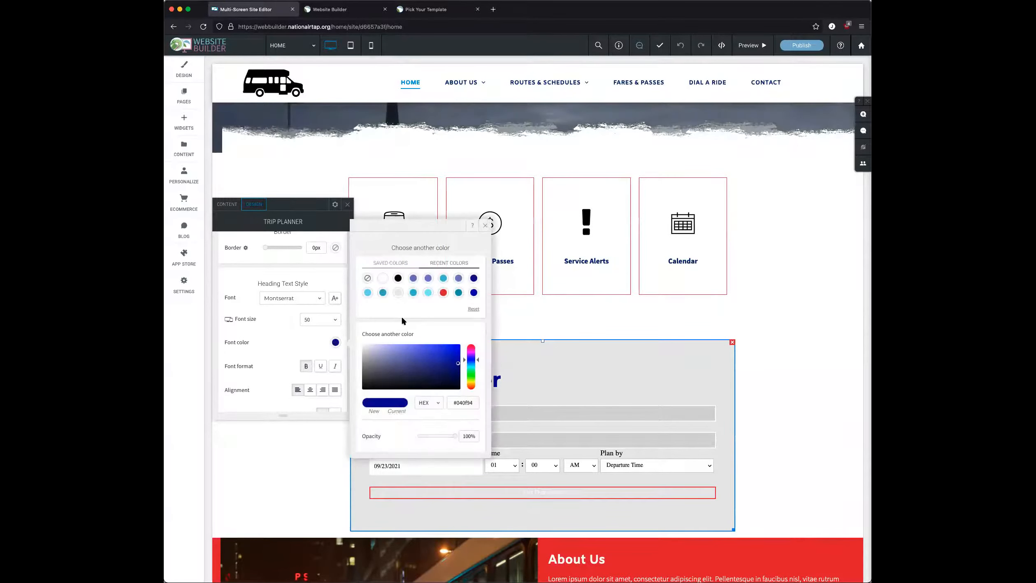
pyautogui.click(443, 292)
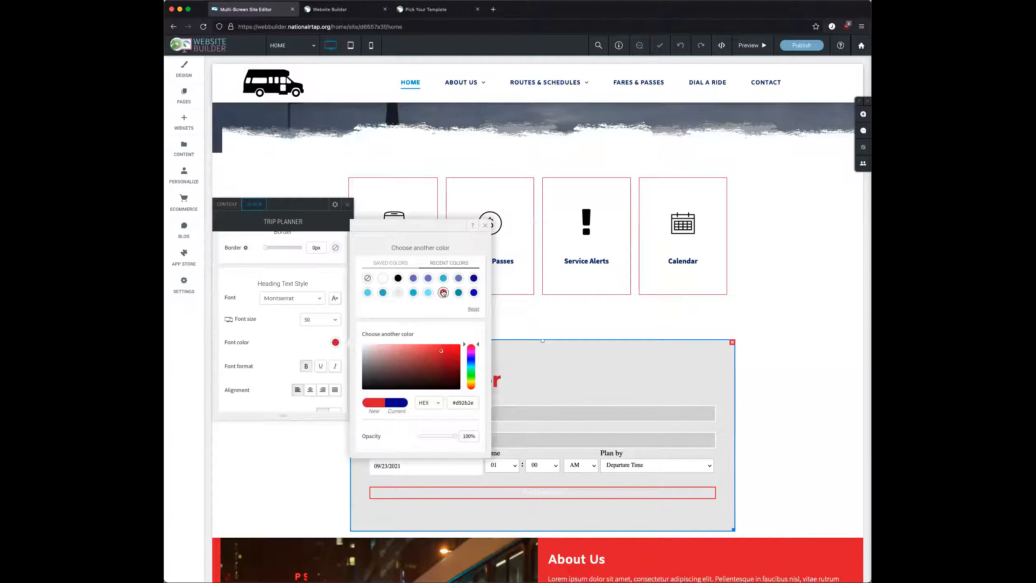
pyautogui.click(485, 225)
# - Set the Trip Planner heading's font size to 36 and center its alignment
pyautogui.click(313, 322)
pyautogui.click(310, 336)
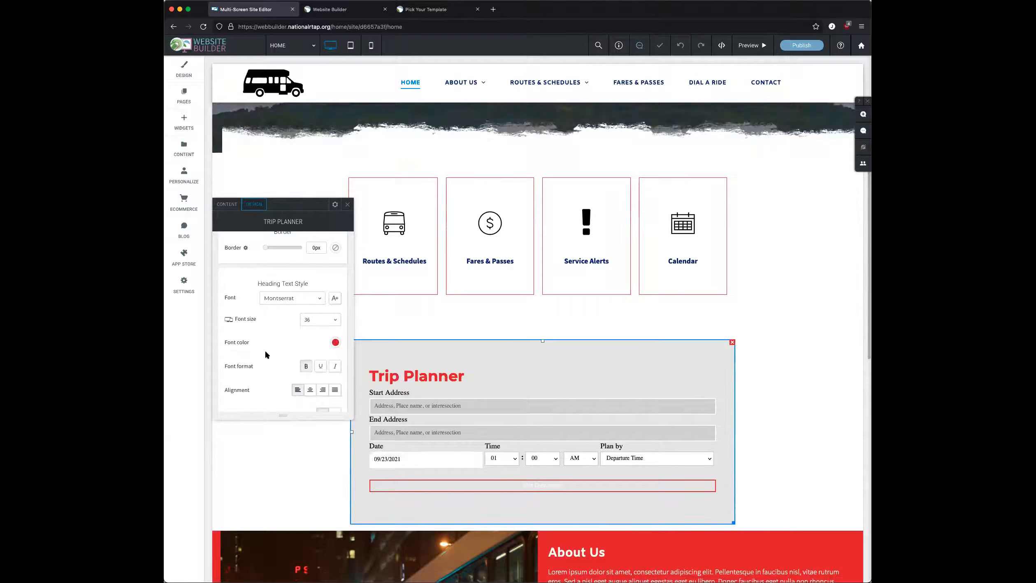
pyautogui.scroll(-2, 255, 362)
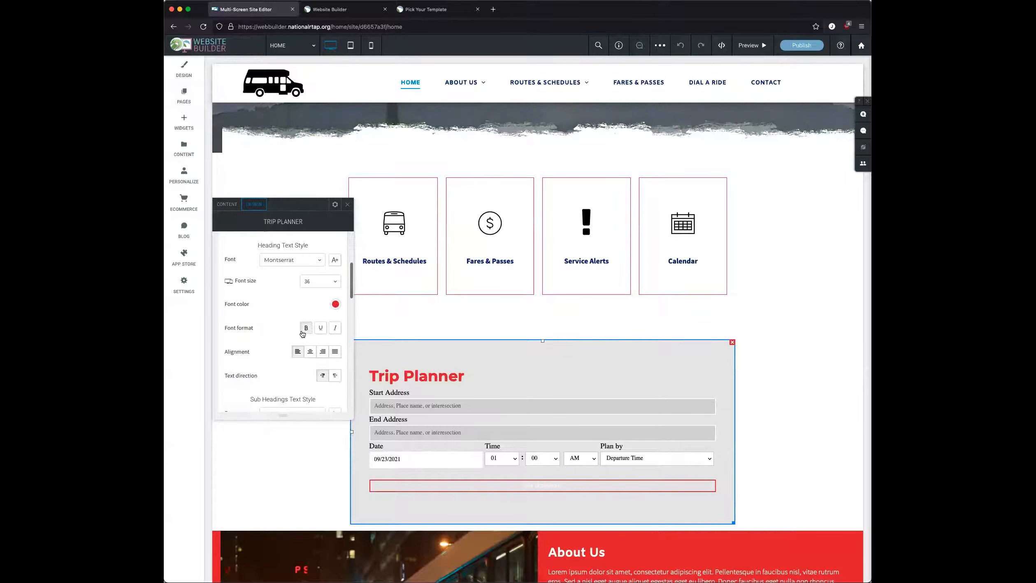
pyautogui.click(310, 351)
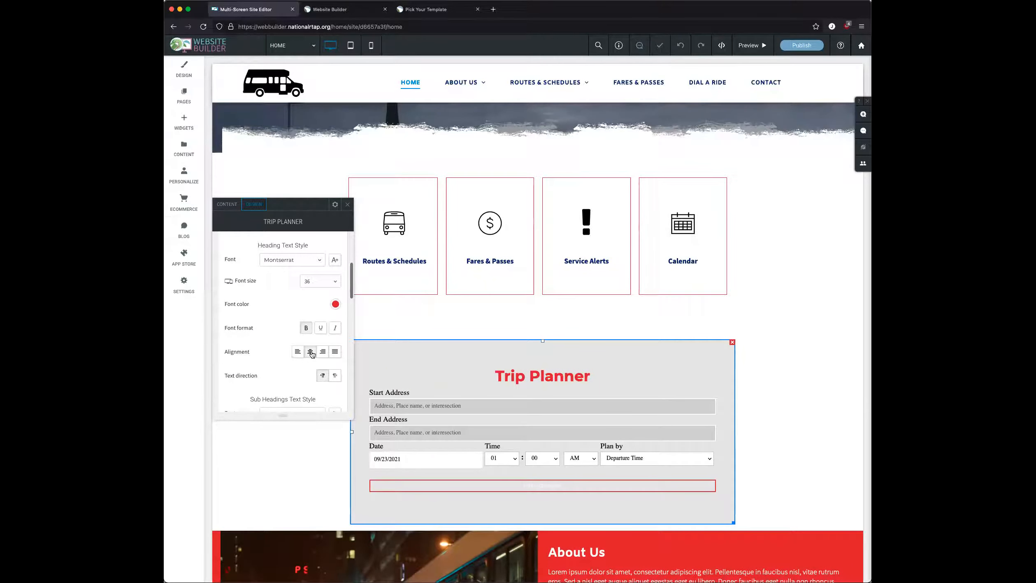
# - Resize the Trip Planner's Get Directions button to 169 px wide and 50 px high
pyautogui.scroll(-2, 255, 357)
pyautogui.scroll(-2, 255, 357)
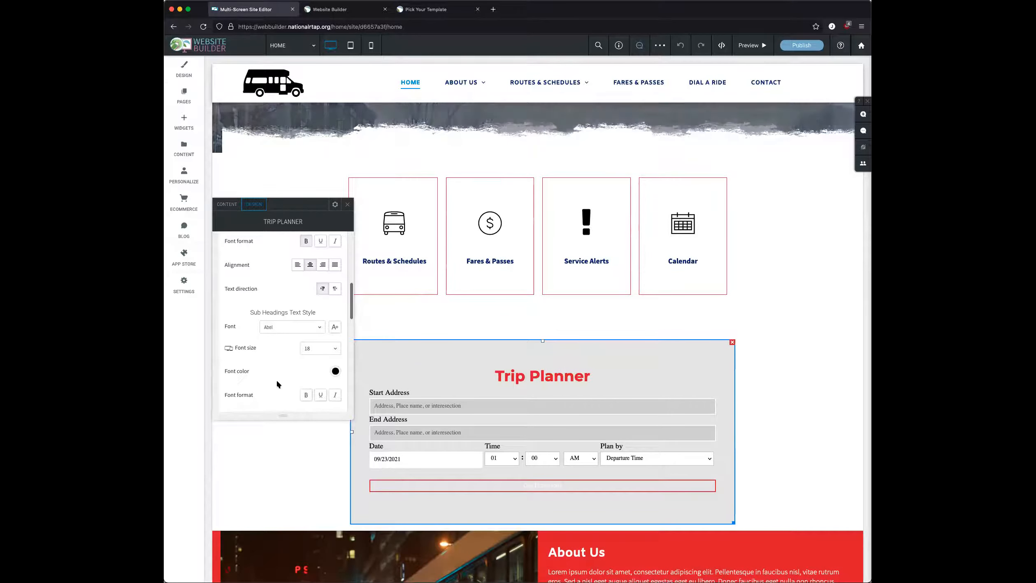
pyautogui.scroll(-4, 278, 383)
pyautogui.scroll(-4, 278, 383)
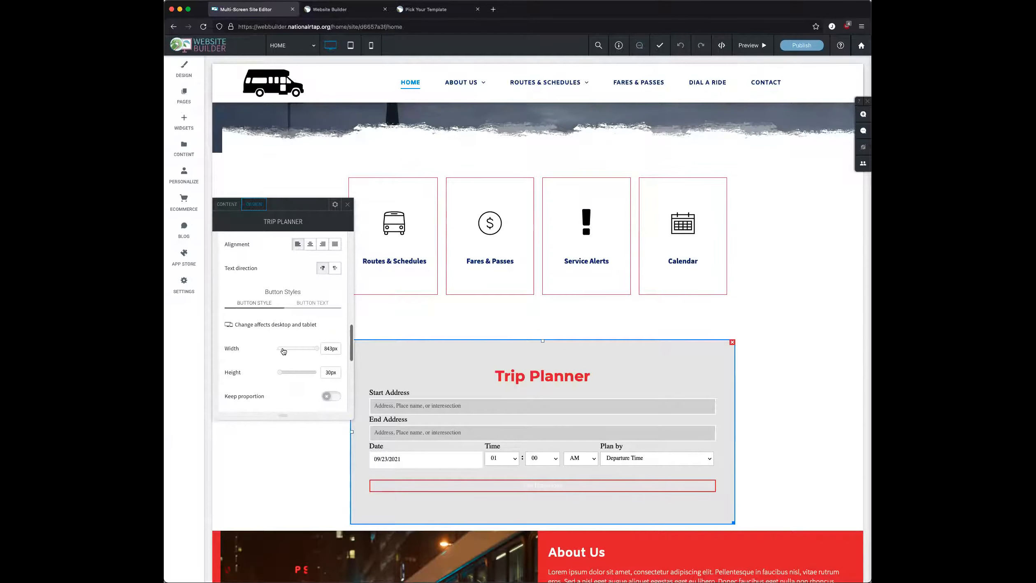
pyautogui.click(295, 352)
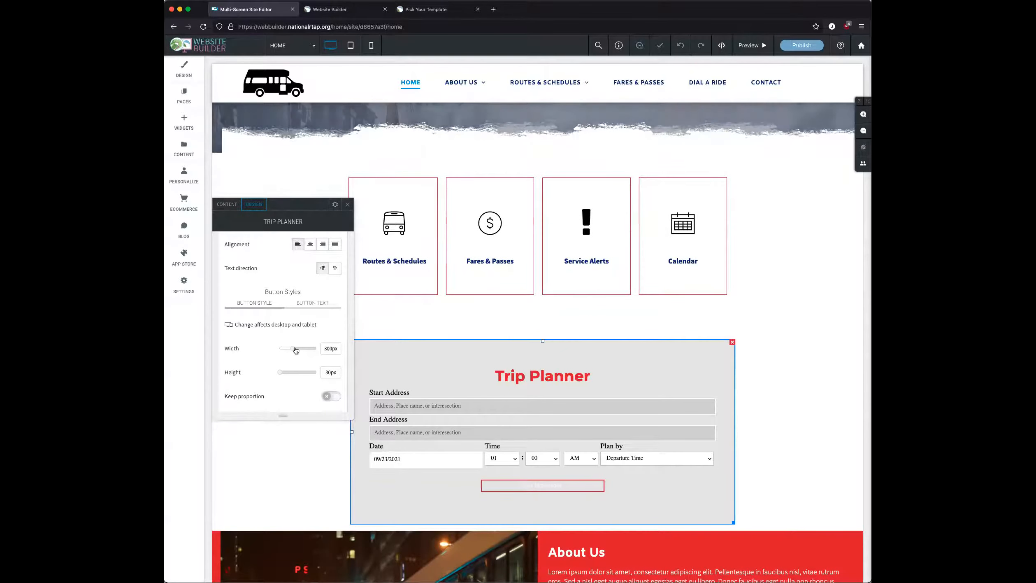
pyautogui.moveTo(292, 350); pyautogui.dragTo(290, 350)
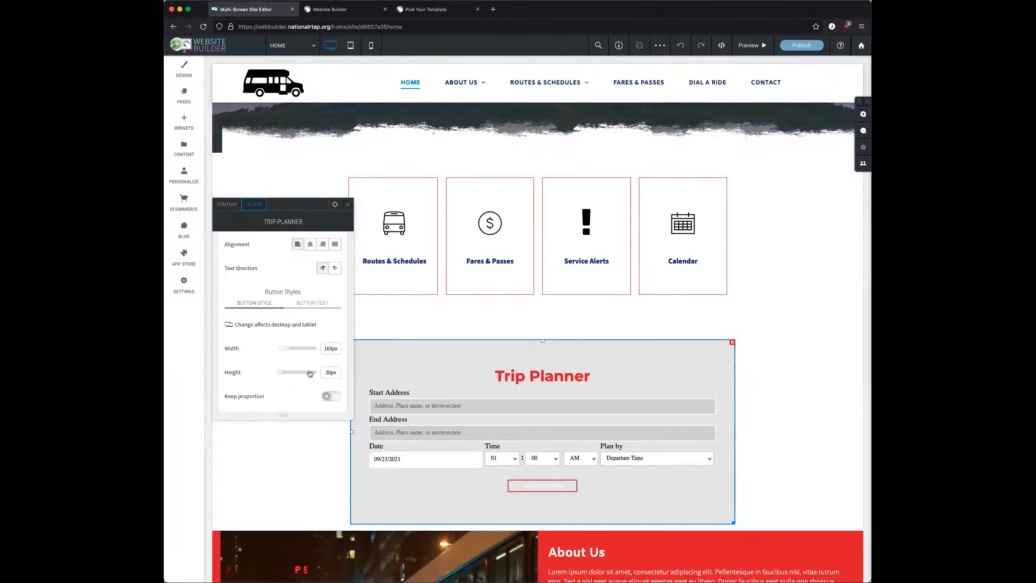
pyautogui.click(331, 371)
pyautogui.press('BackSpace')
pyautogui.press('BackSpace')
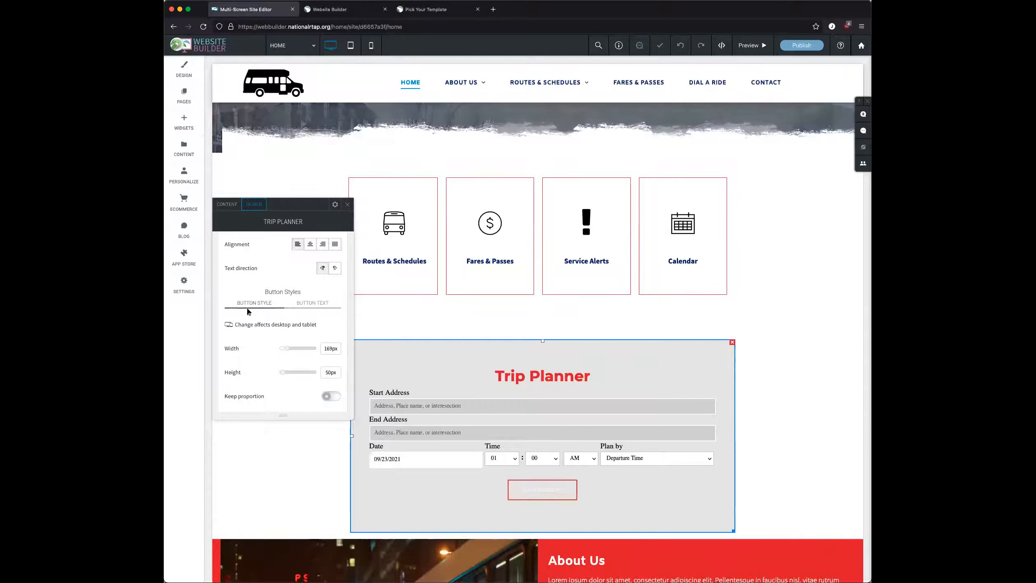
# - Set the Get Directions button's background color to the red #d92b2e from the recent colors
pyautogui.scroll(-5, 277, 360)
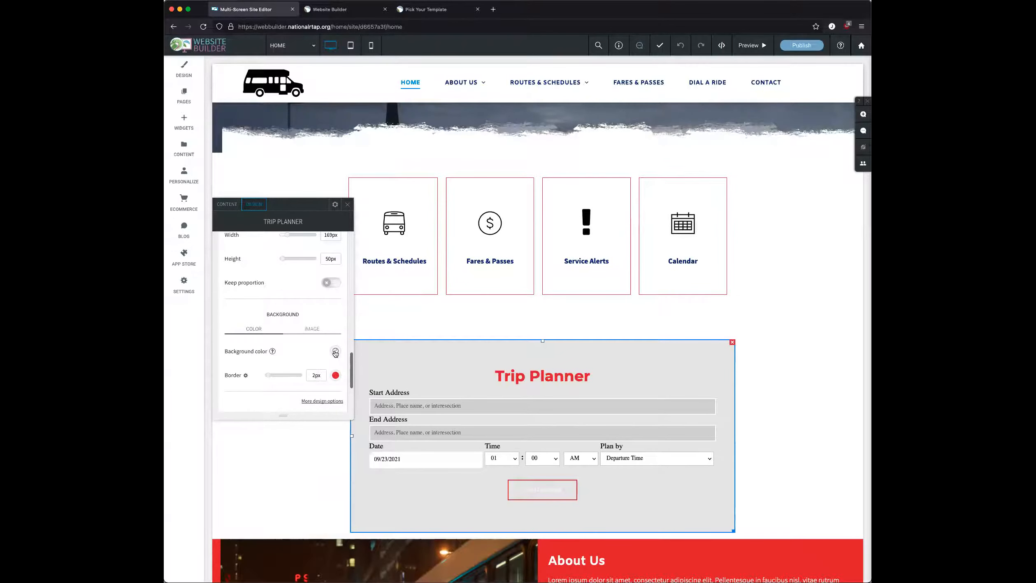
pyautogui.click(336, 351)
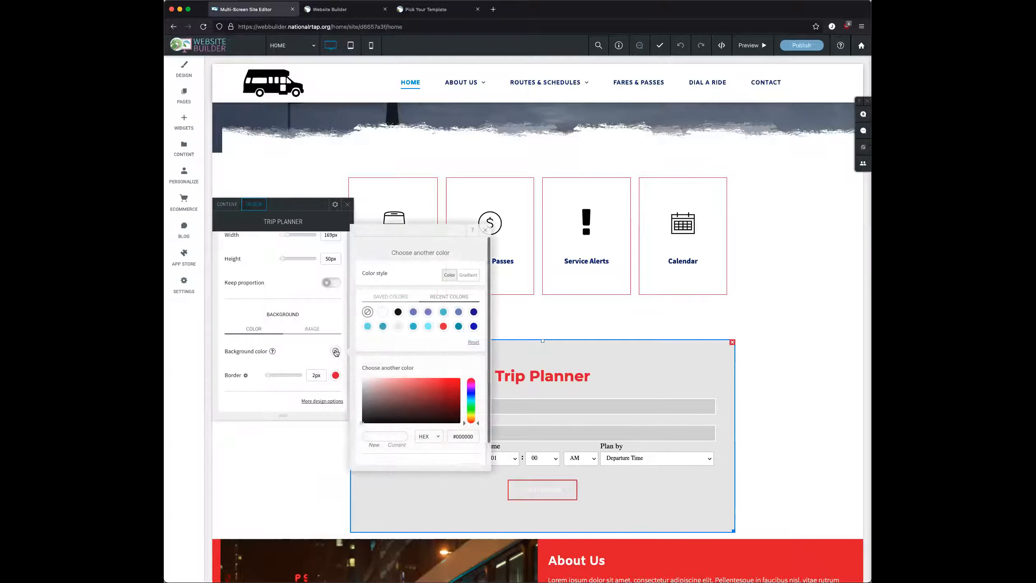
pyautogui.click(443, 326)
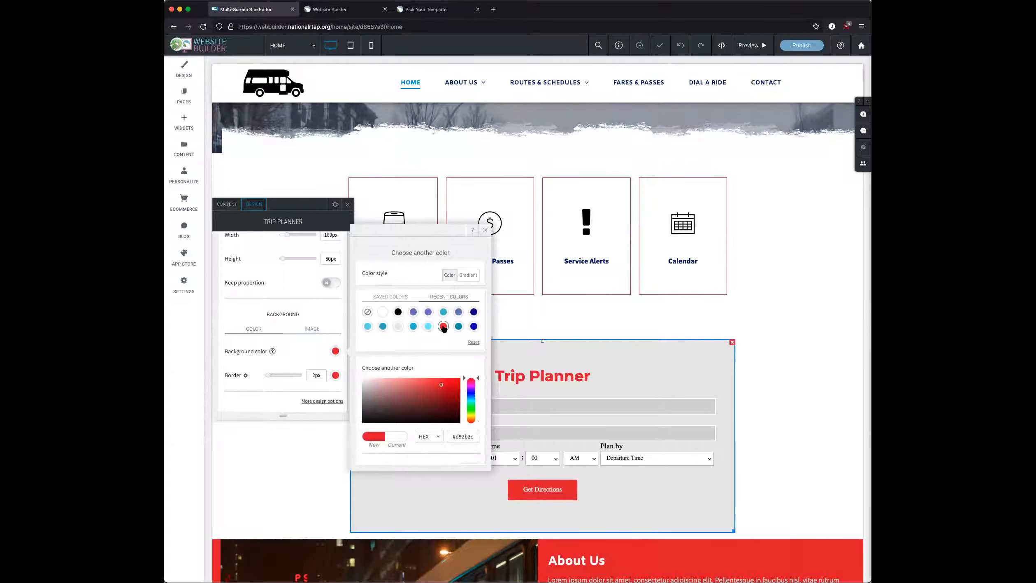
pyautogui.click(485, 231)
# - Set the background color of the Trip Planner's input boxes to white and close the widget's settings
pyautogui.scroll(-3, 255, 343)
pyautogui.scroll(-2, 254, 342)
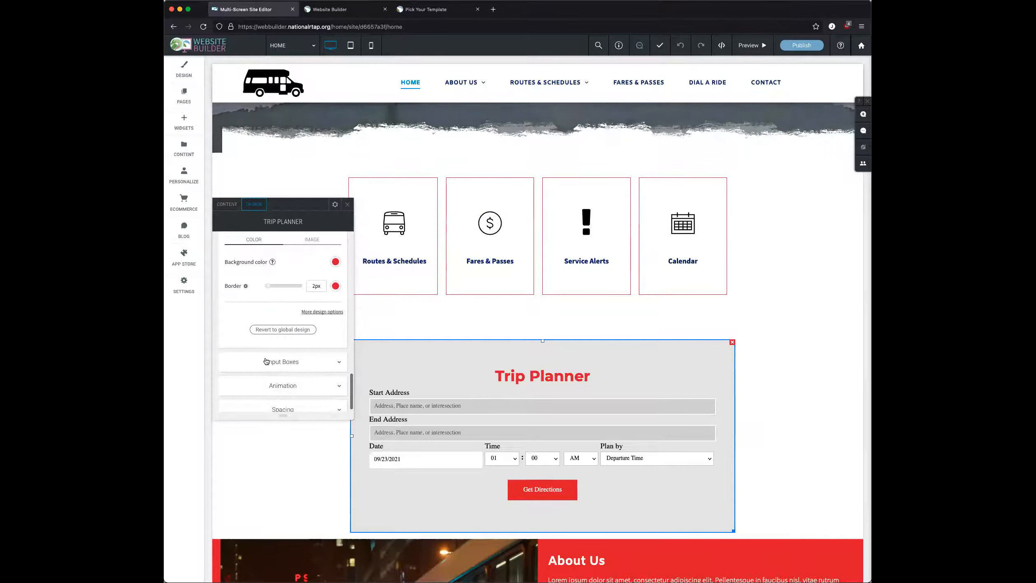
pyautogui.click(272, 362)
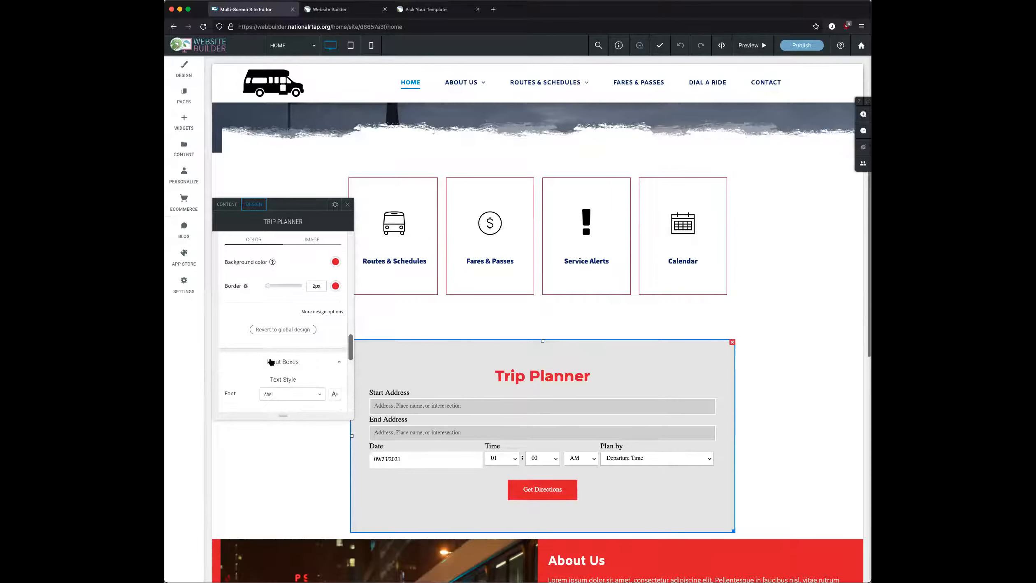
pyautogui.scroll(-3, 274, 369)
pyautogui.scroll(-7, 274, 370)
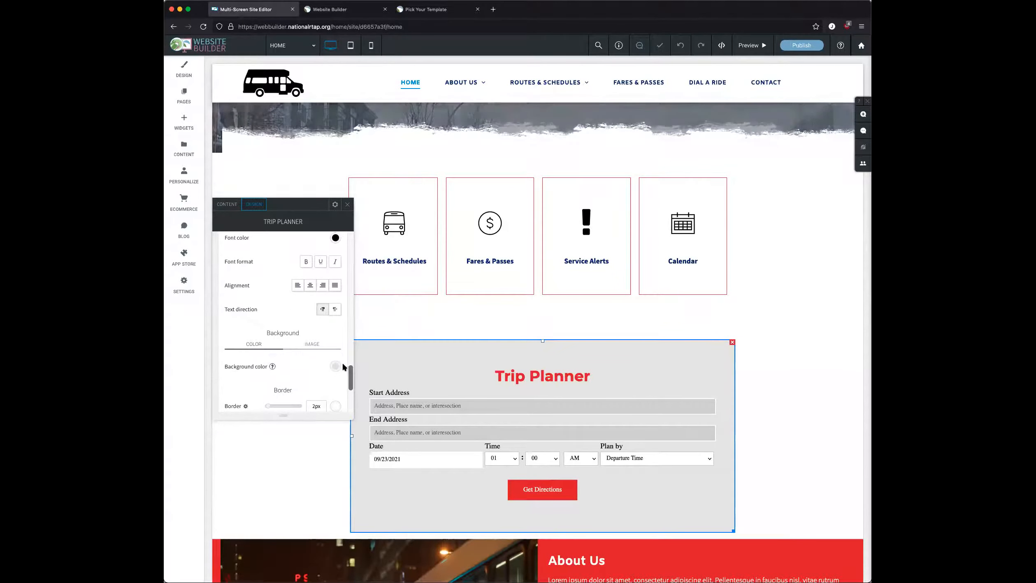
pyautogui.click(335, 365)
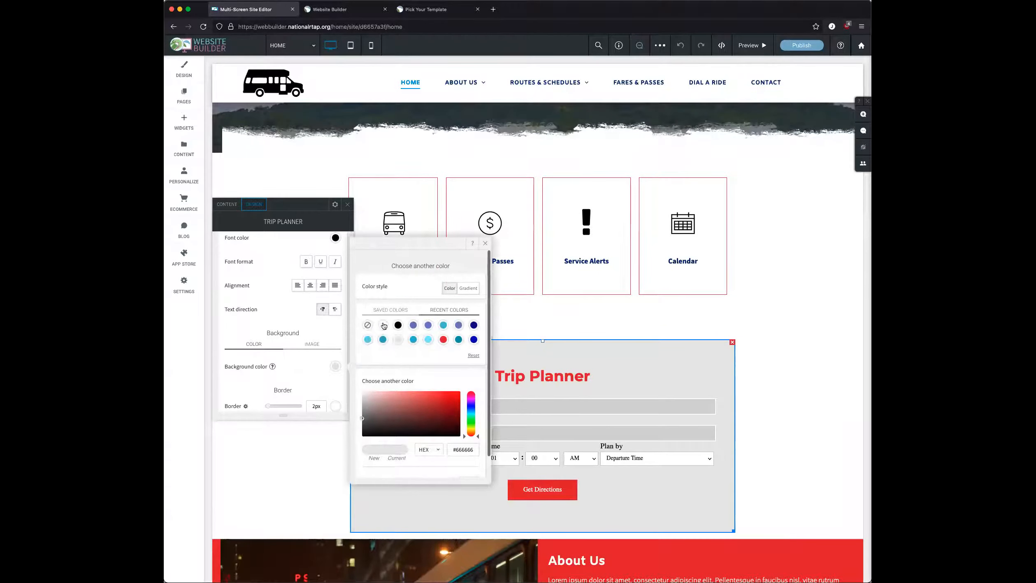
pyautogui.click(383, 325)
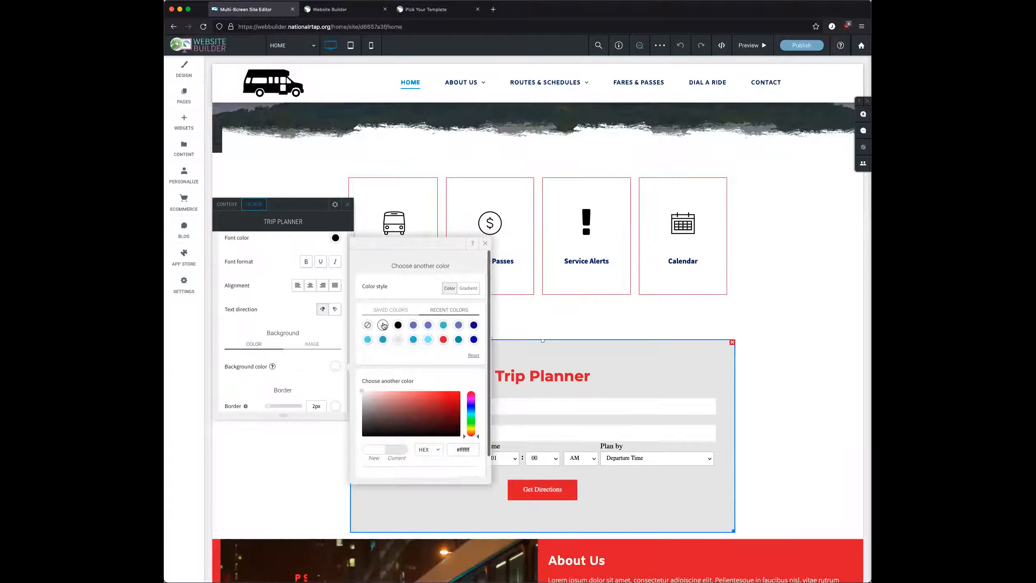
pyautogui.click(485, 243)
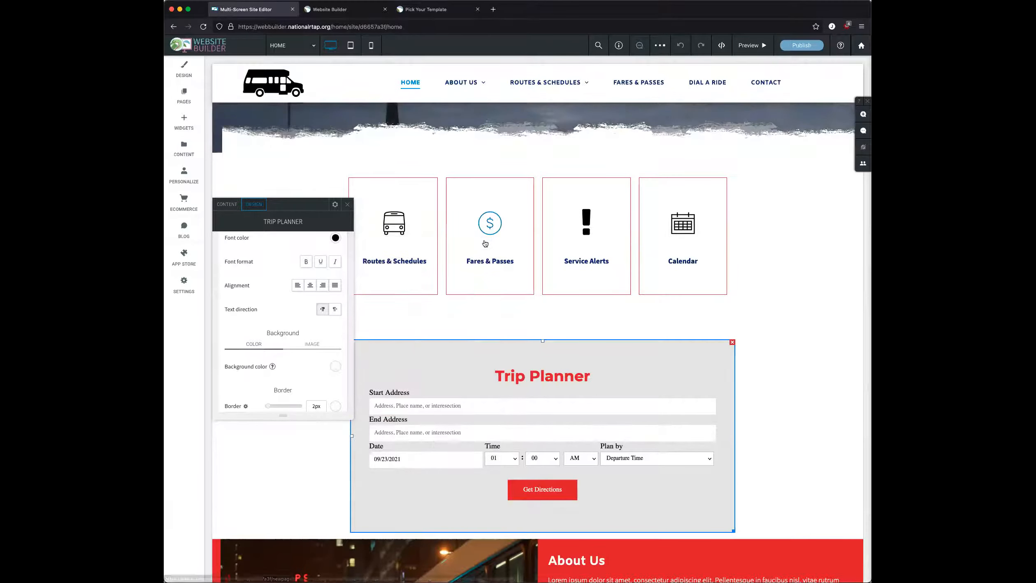
pyautogui.click(348, 205)
# - Look over the desktop home page from the styled Trip Planner down to the About Us and Contact Us sections
pyautogui.scroll(-2, 301, 334)
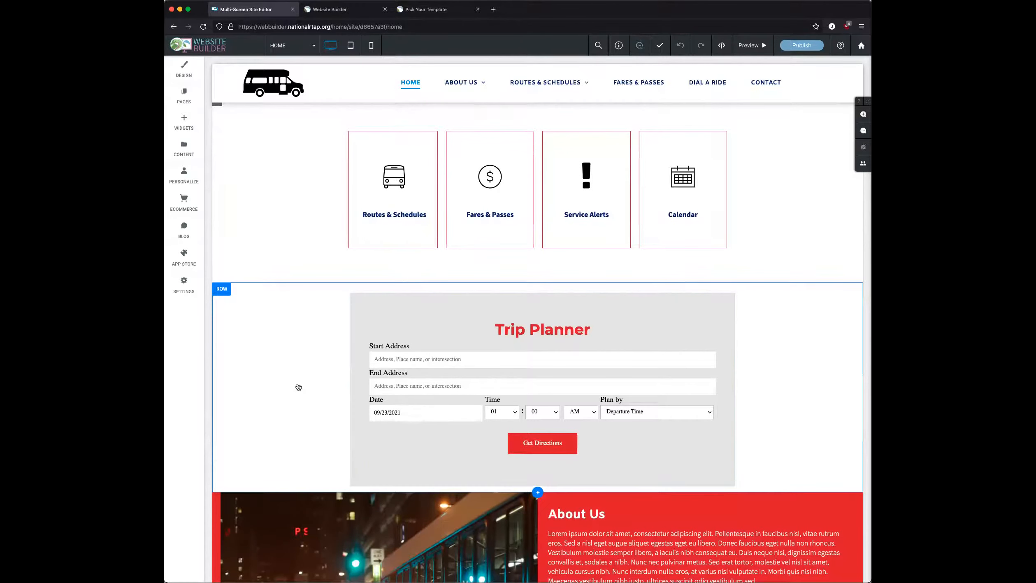
pyautogui.scroll(-1, 298, 387)
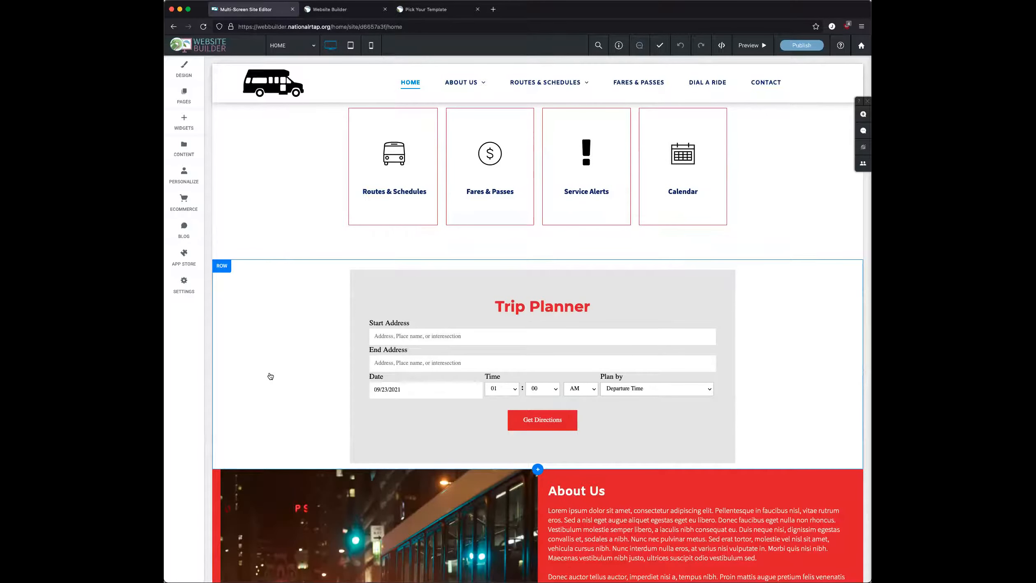
pyautogui.scroll(-1, 271, 376)
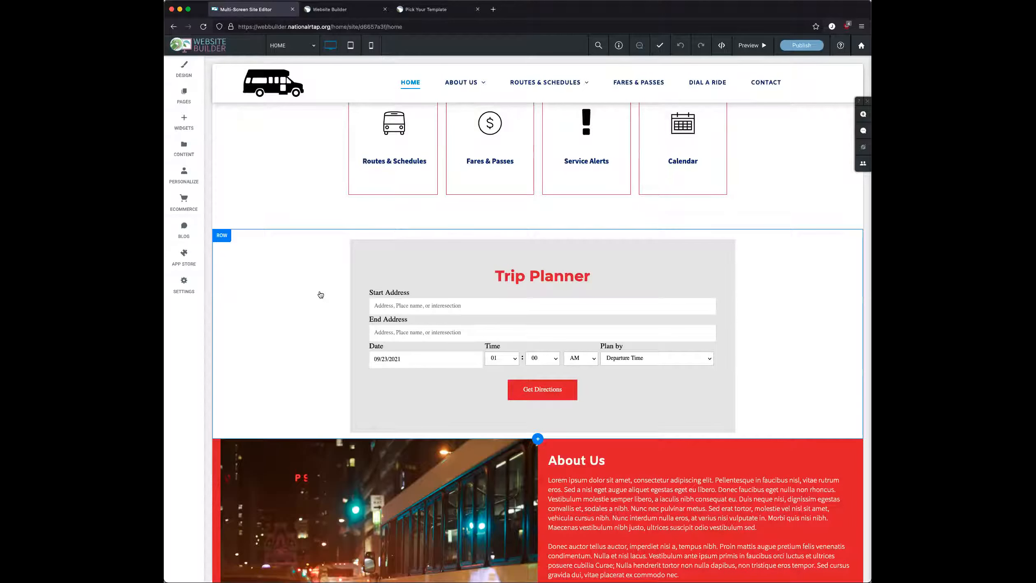
pyautogui.scroll(-3, 320, 294)
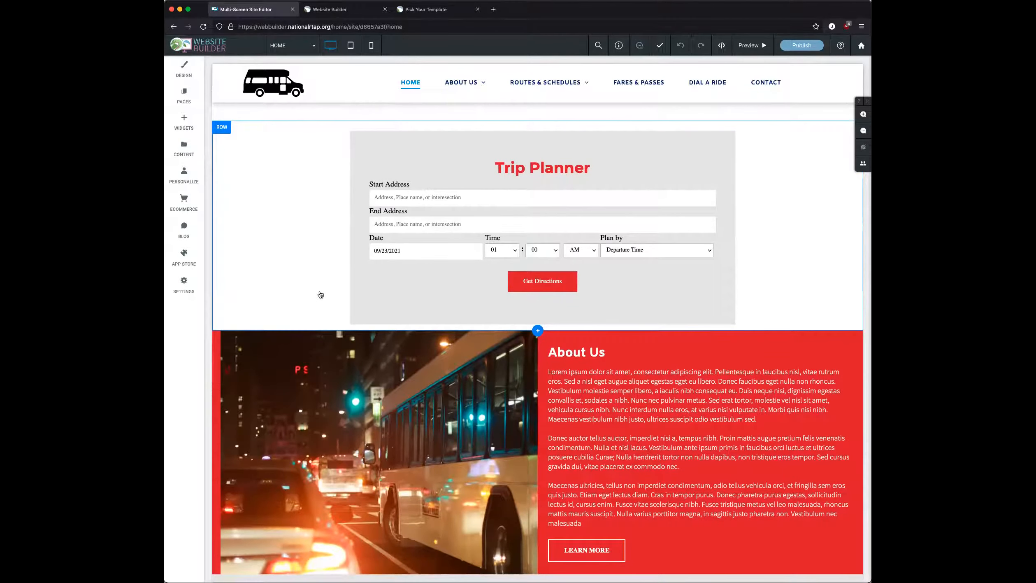
pyautogui.scroll(-2, 321, 295)
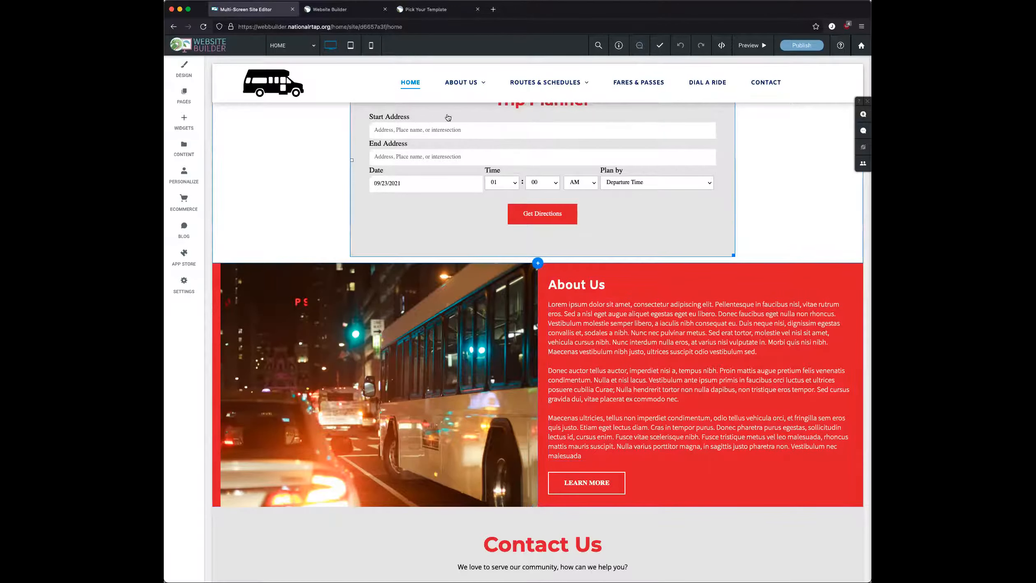
# - Switch the home page to the mobile layout and examine how the icons, Trip Planner and long About Us text stack
pyautogui.click(371, 46)
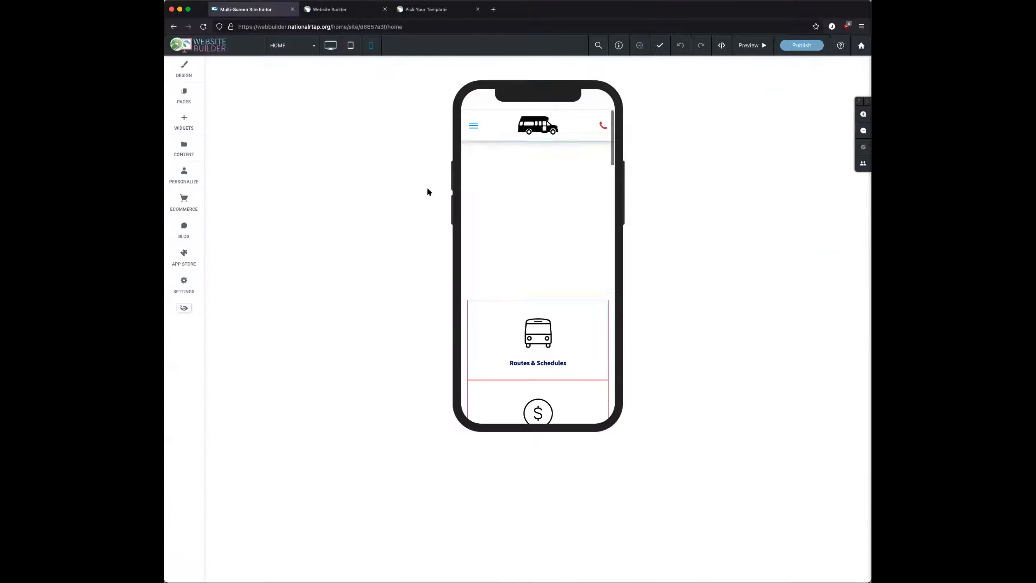
pyautogui.scroll(-10, 491, 288)
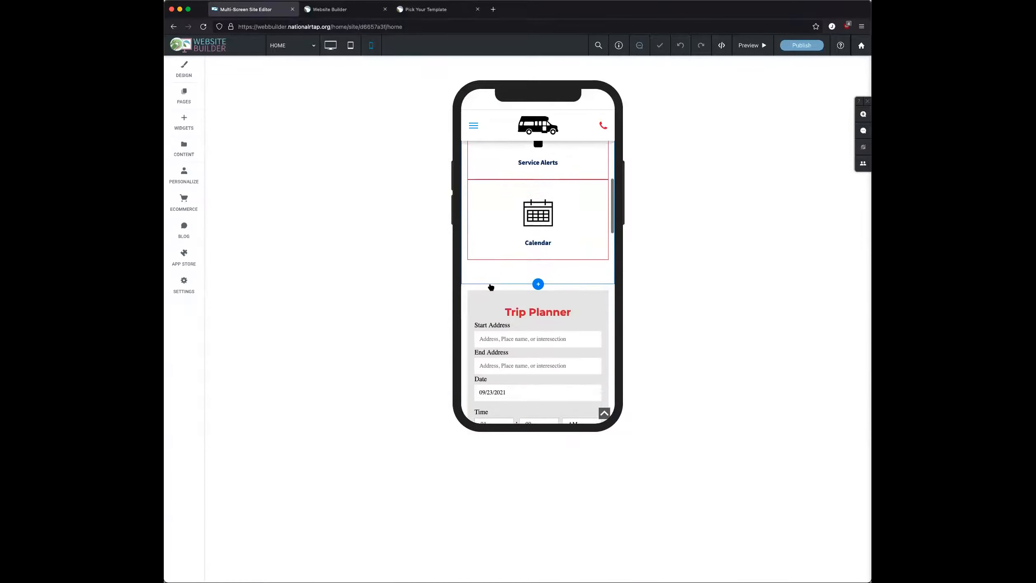
pyautogui.scroll(-10, 491, 287)
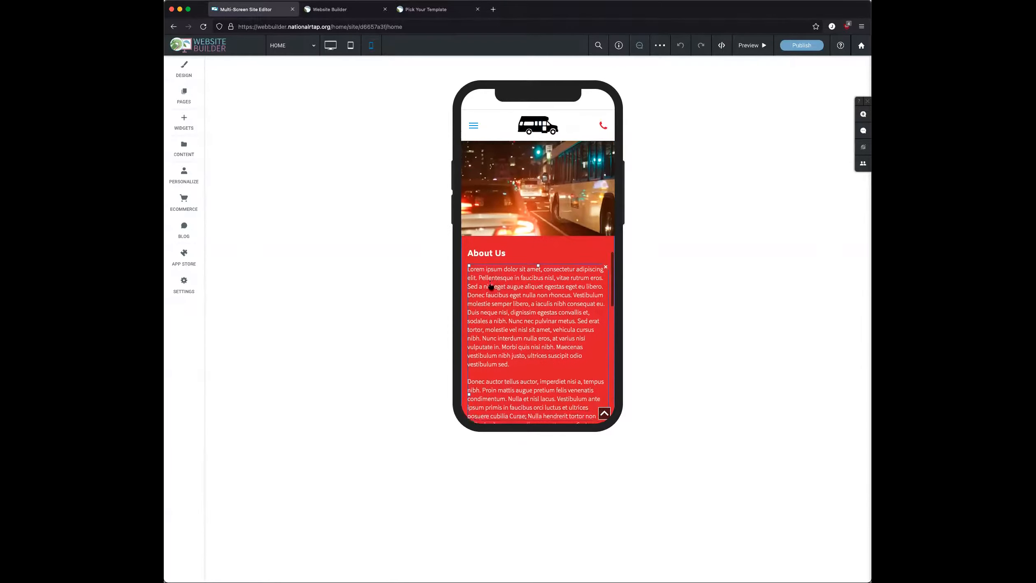
pyautogui.scroll(-2, 491, 287)
pyautogui.scroll(4, 491, 287)
pyautogui.scroll(-2, 490, 287)
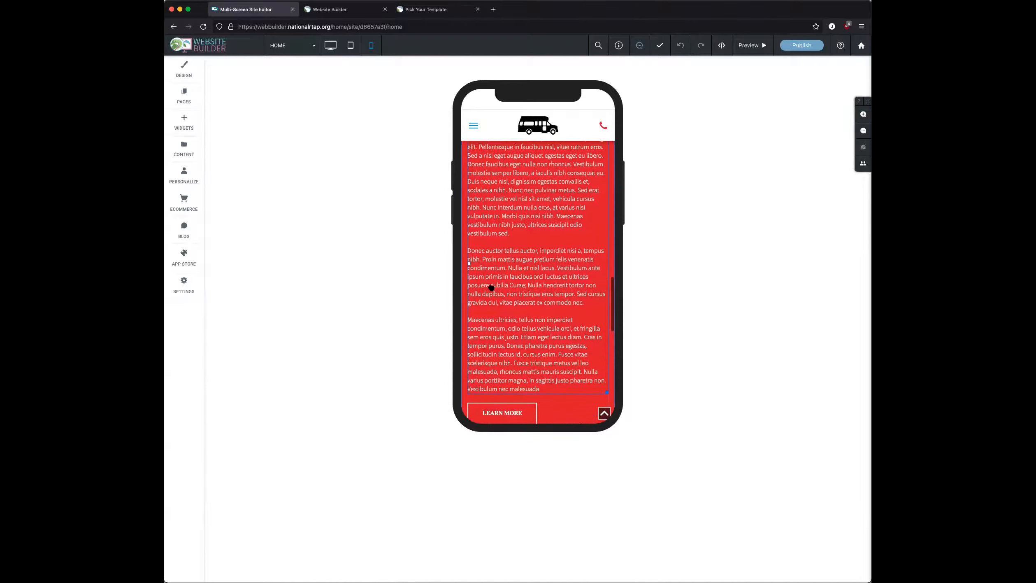
pyautogui.scroll(1, 491, 287)
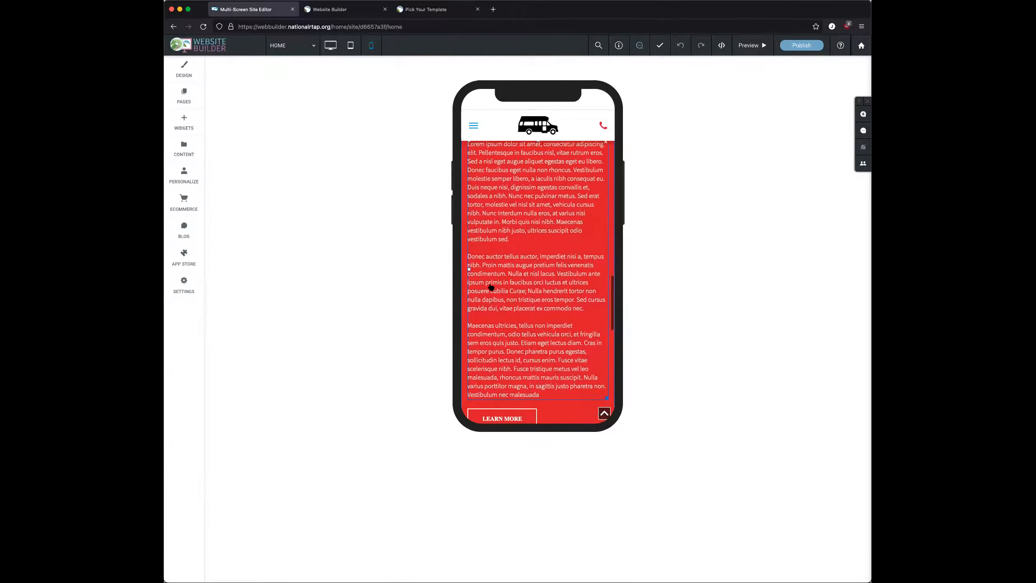
pyautogui.scroll(3, 491, 287)
pyautogui.scroll(-3, 490, 287)
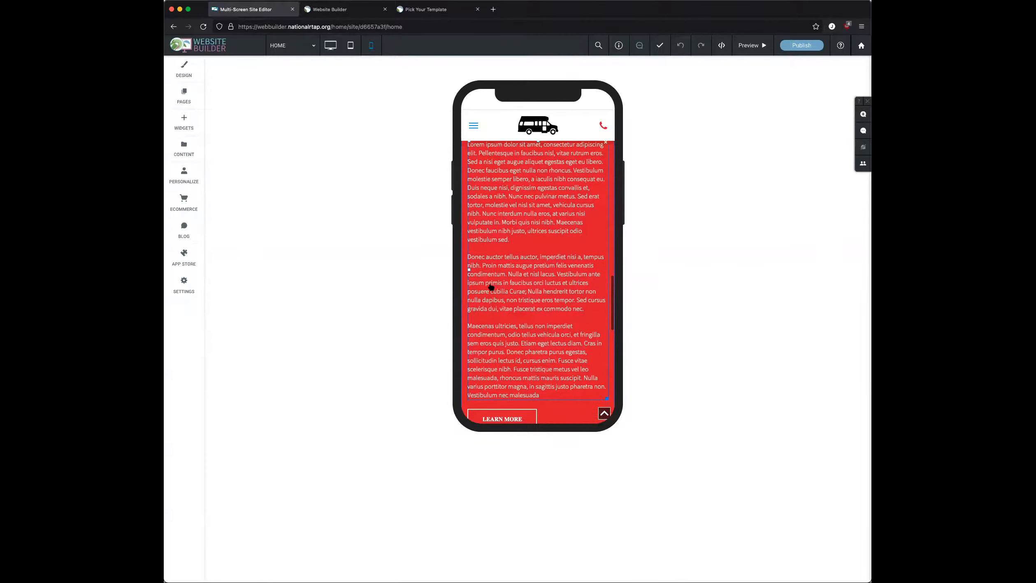
pyautogui.scroll(2, 496, 223)
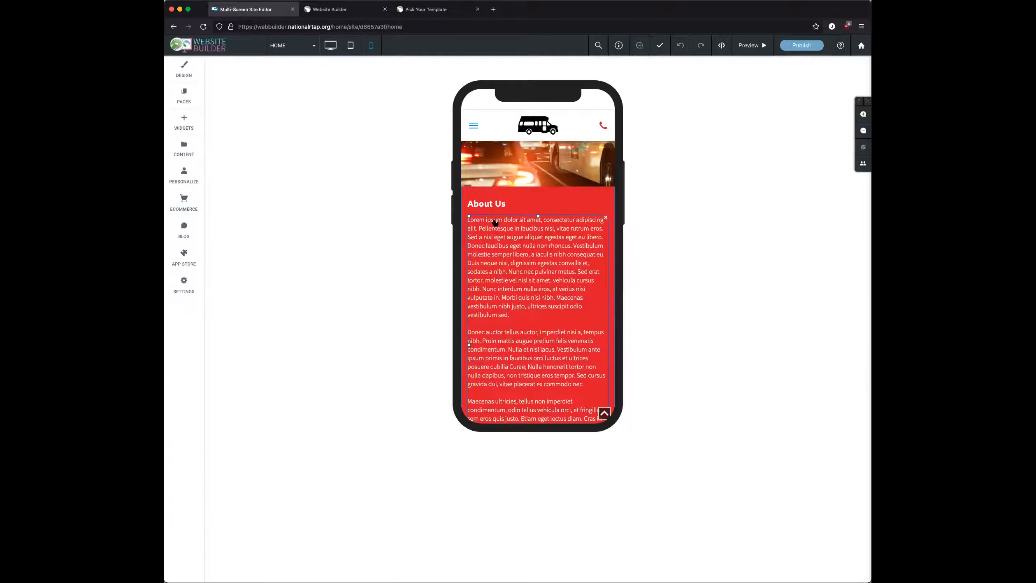
pyautogui.scroll(3, 496, 223)
pyautogui.scroll(-7, 495, 222)
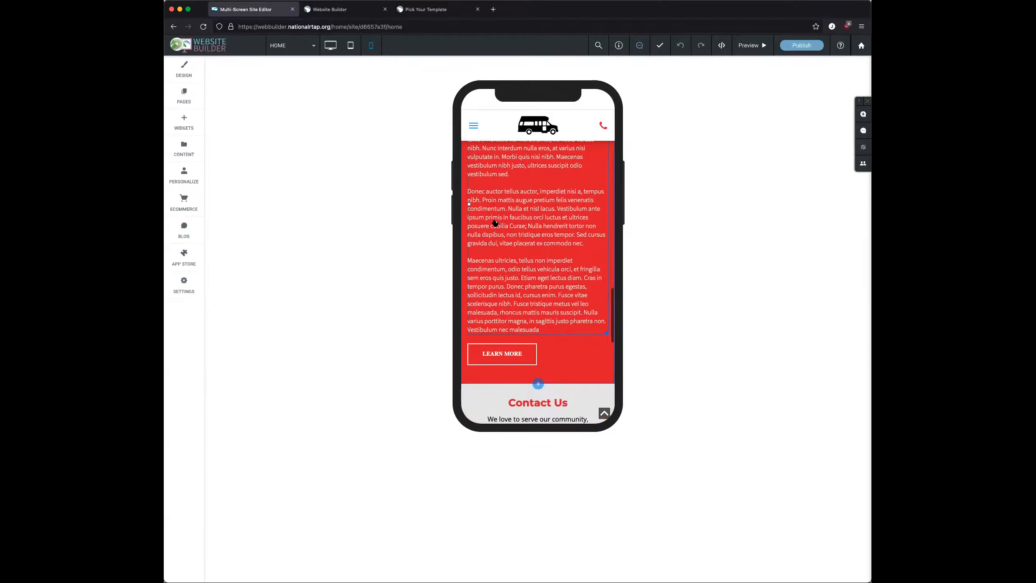
pyautogui.scroll(10, 496, 222)
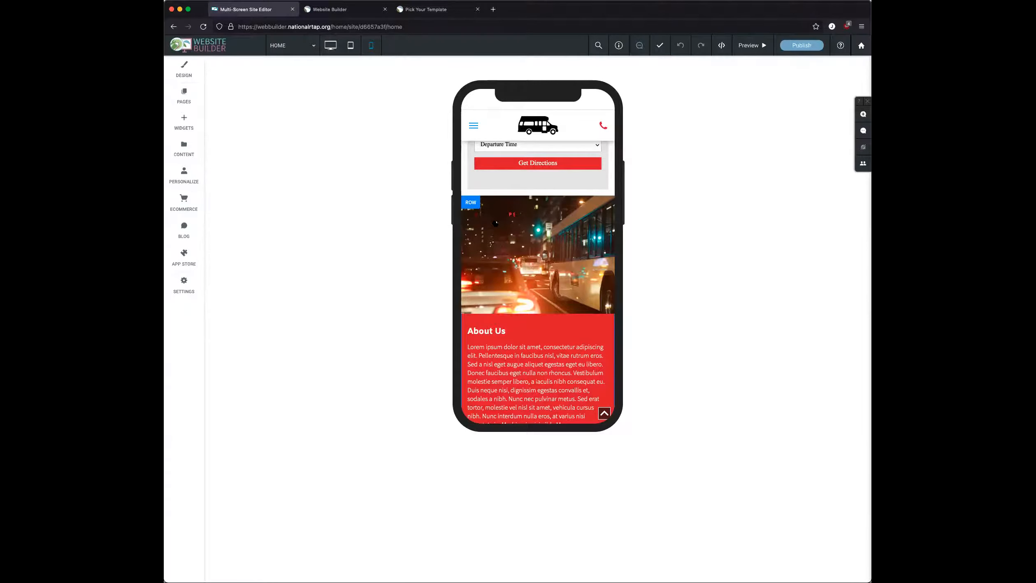
# - Hide the About Us row on mobile and check that the Contact Us section follows the Trip Planner
pyautogui.click(473, 204)
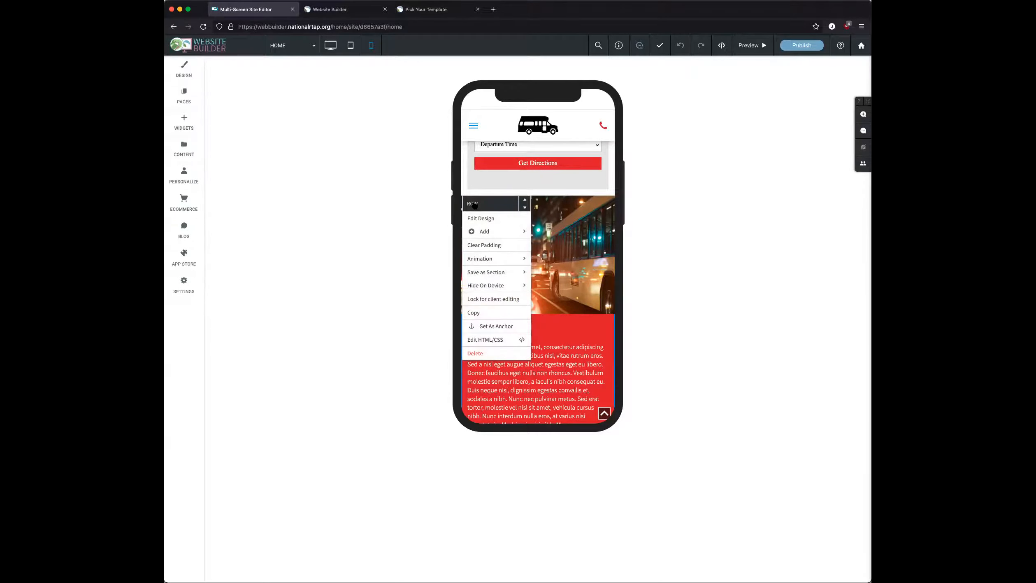
pyautogui.moveTo(494, 287)
pyautogui.click(554, 328)
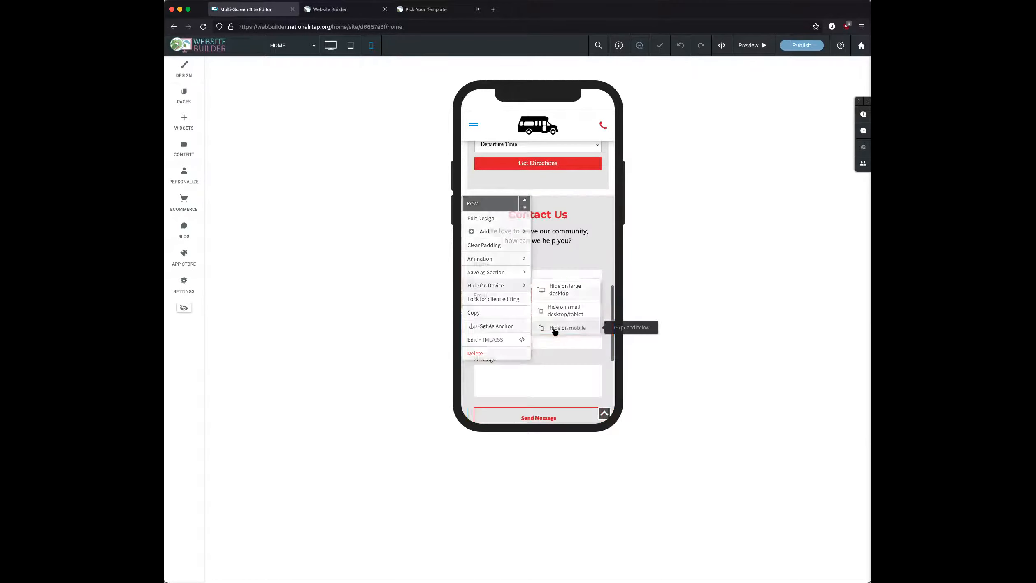
pyautogui.scroll(3, 555, 329)
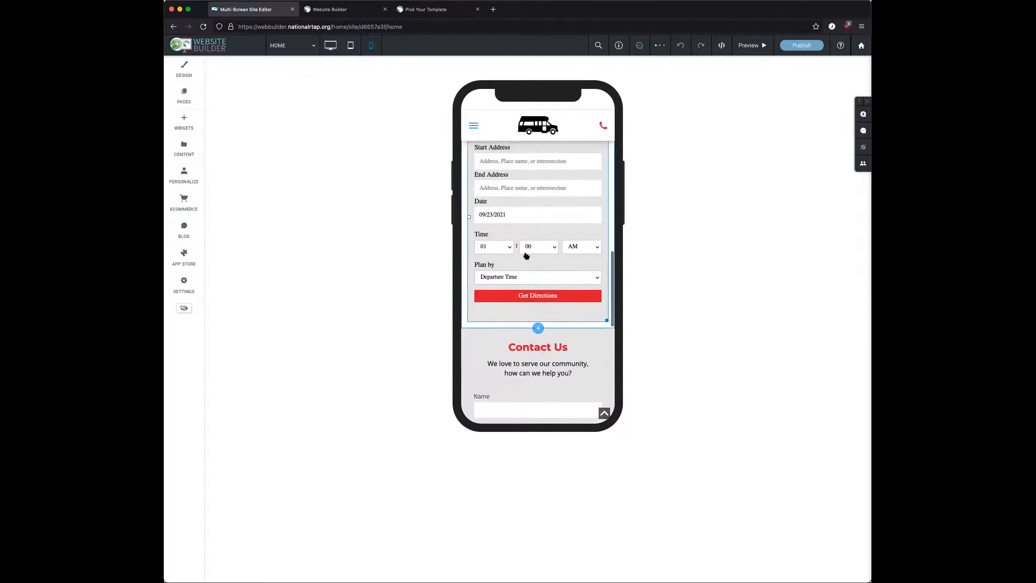
pyautogui.click(537, 367)
pyautogui.scroll(-1, 534, 370)
pyautogui.click(532, 366)
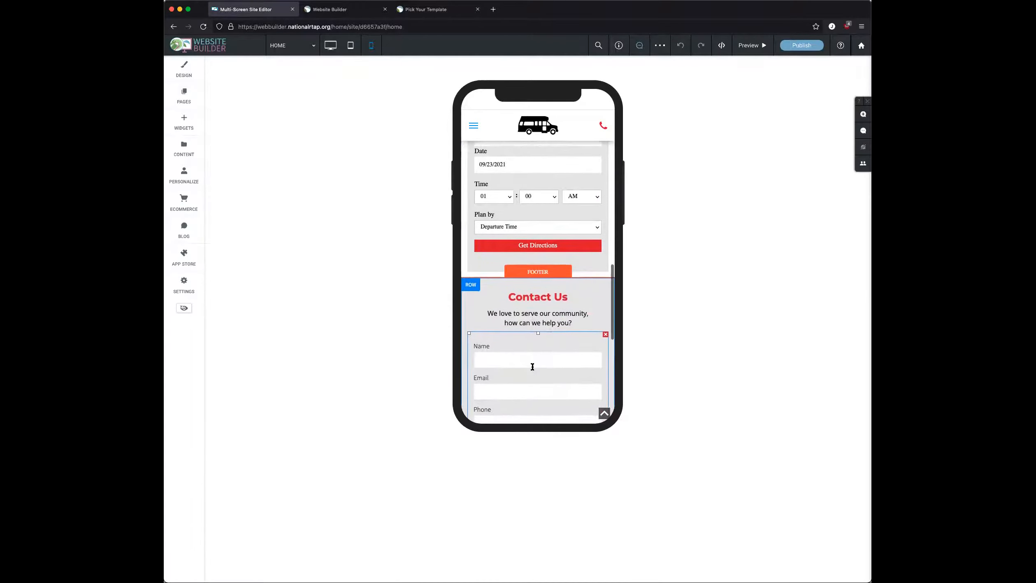
pyautogui.click(511, 260)
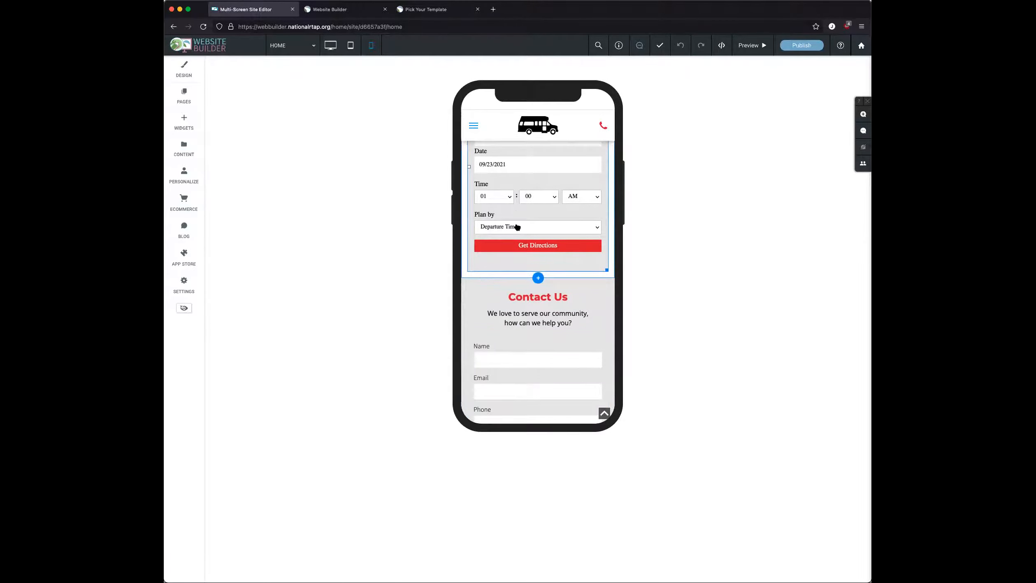
pyautogui.scroll(1, 513, 226)
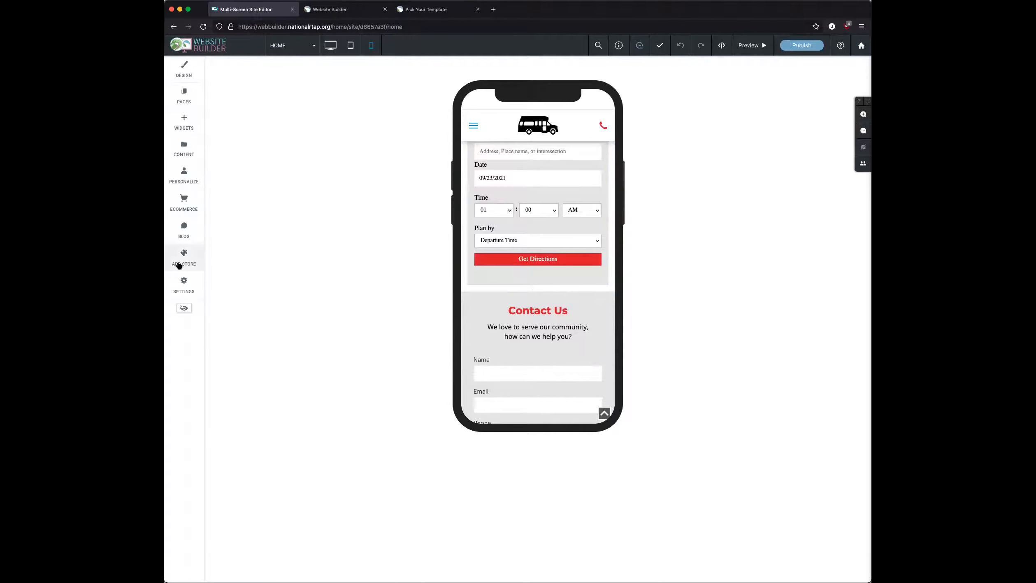
# - Show the page's hidden elements and unhide the About Us row on mobile
pyautogui.click(183, 308)
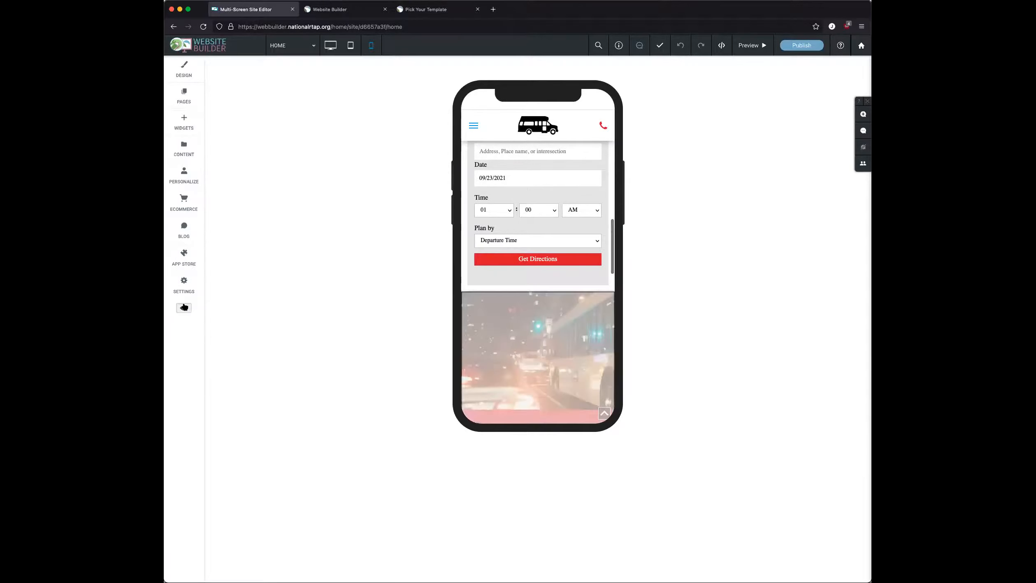
pyautogui.scroll(-3, 548, 345)
pyautogui.scroll(-3, 547, 345)
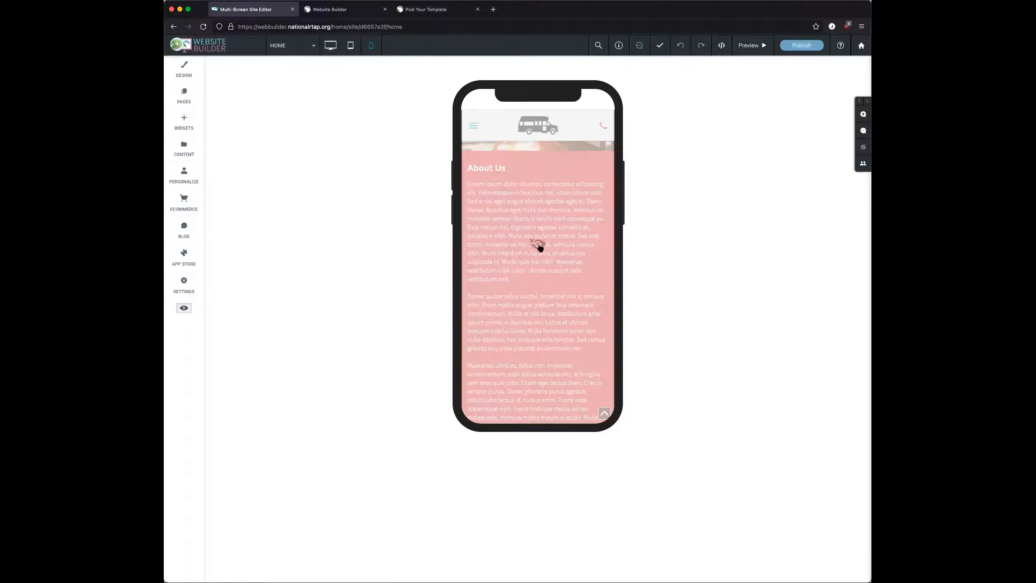
pyautogui.click(539, 245)
pyautogui.click(551, 256)
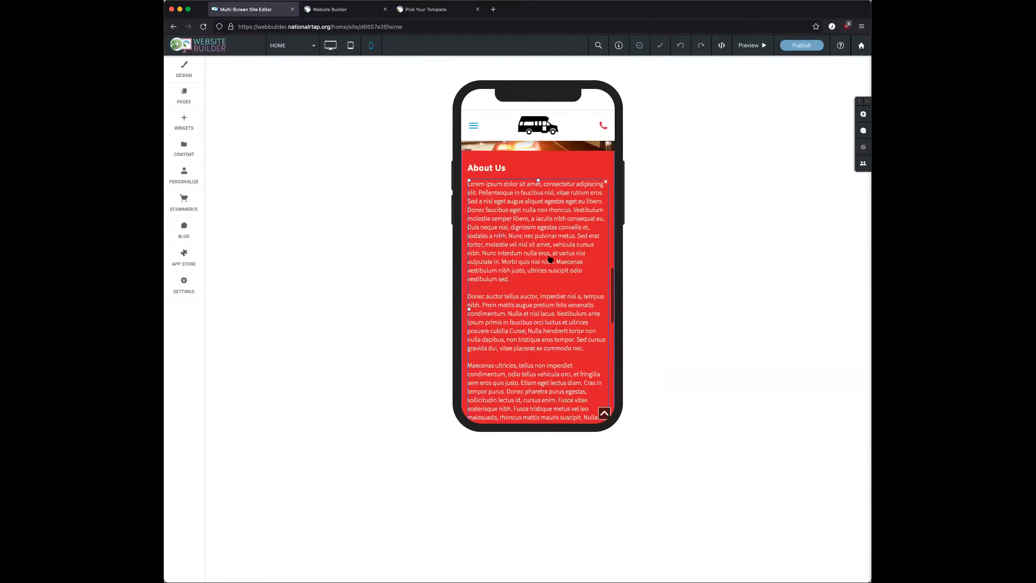
# - Duplicate the About Us row by copying it and pasting the copy alongside the original
pyautogui.scroll(5, 500, 233)
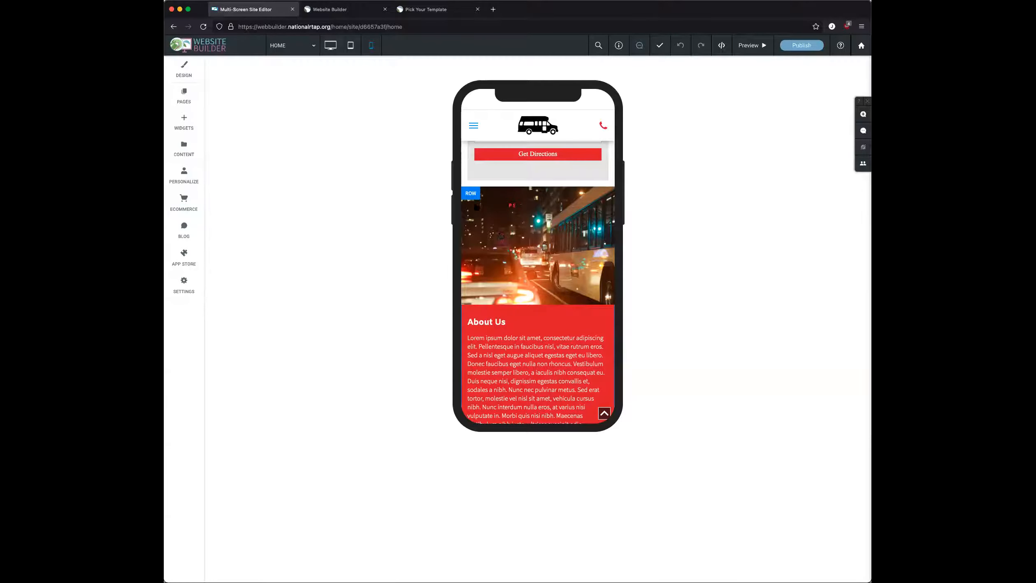
pyautogui.click(473, 193)
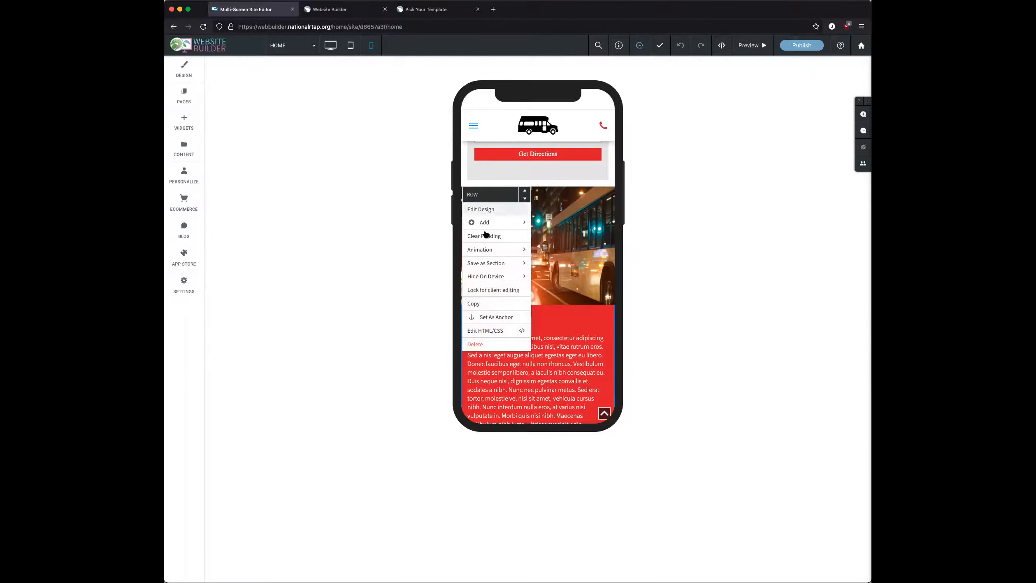
pyautogui.click(483, 305)
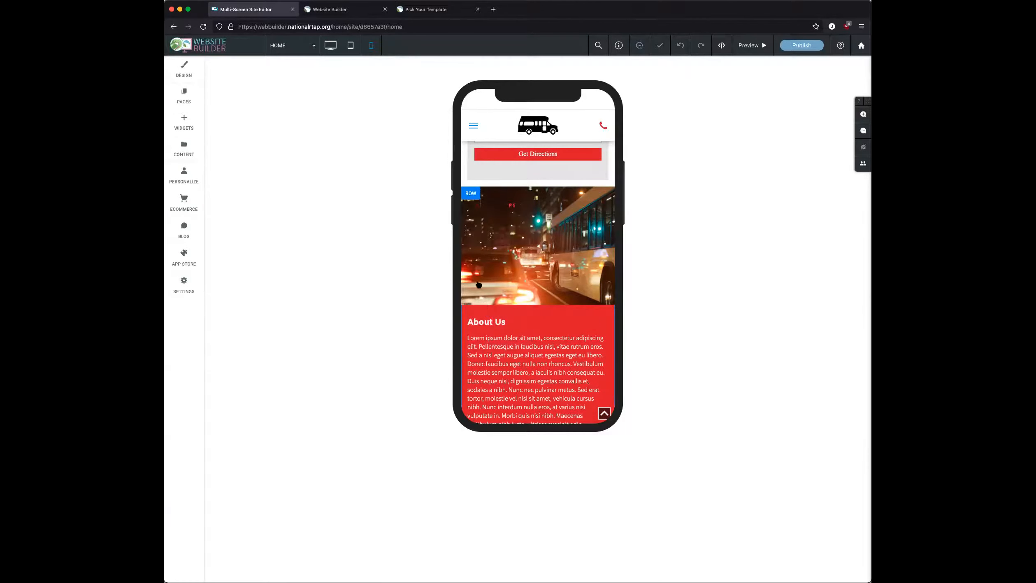
pyautogui.click(471, 196)
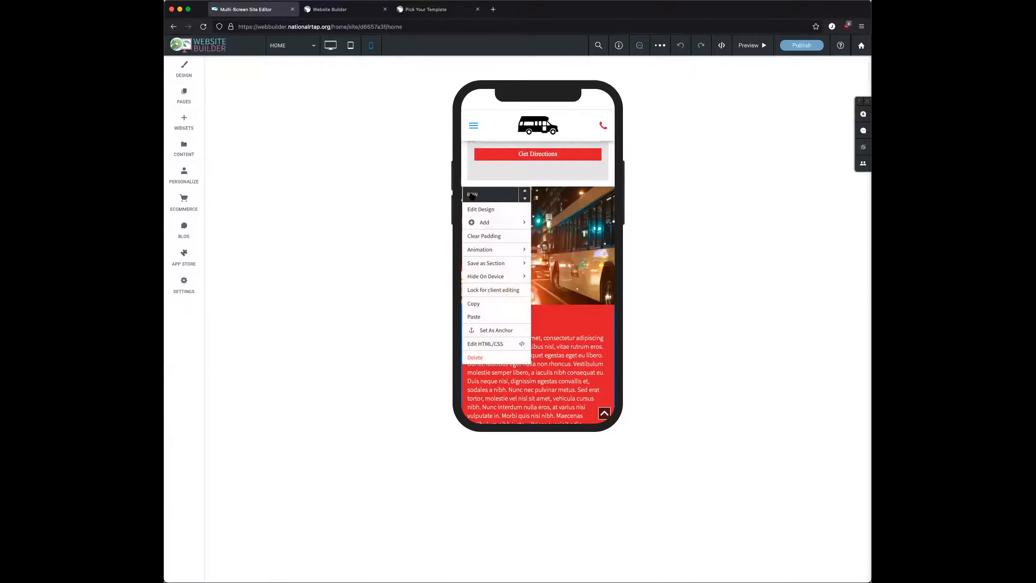
pyautogui.click(472, 316)
# - Delete the last two paragraphs of the About Us text in the lower copy of the row
pyautogui.scroll(-12, 511, 284)
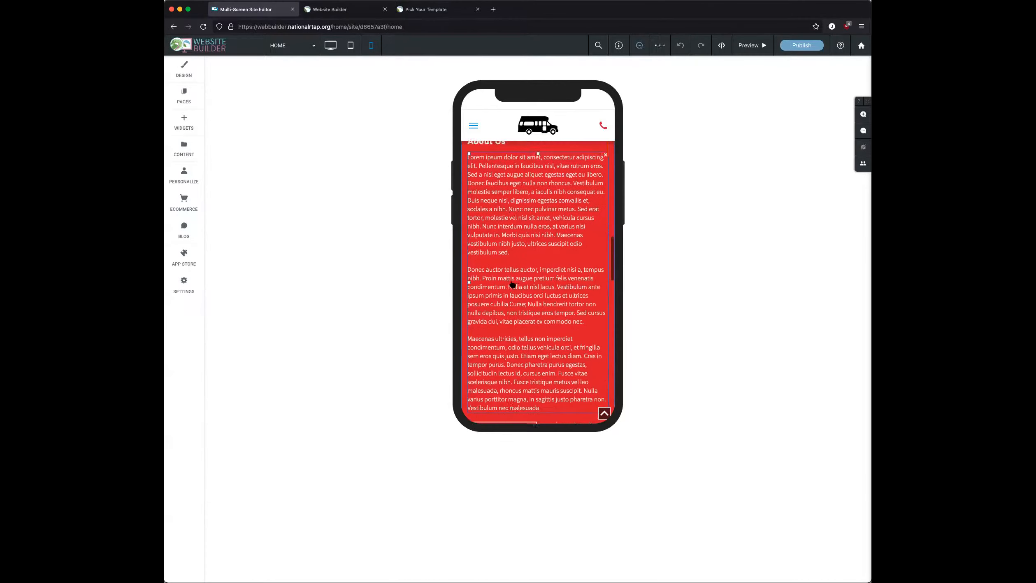
pyautogui.scroll(-3, 513, 284)
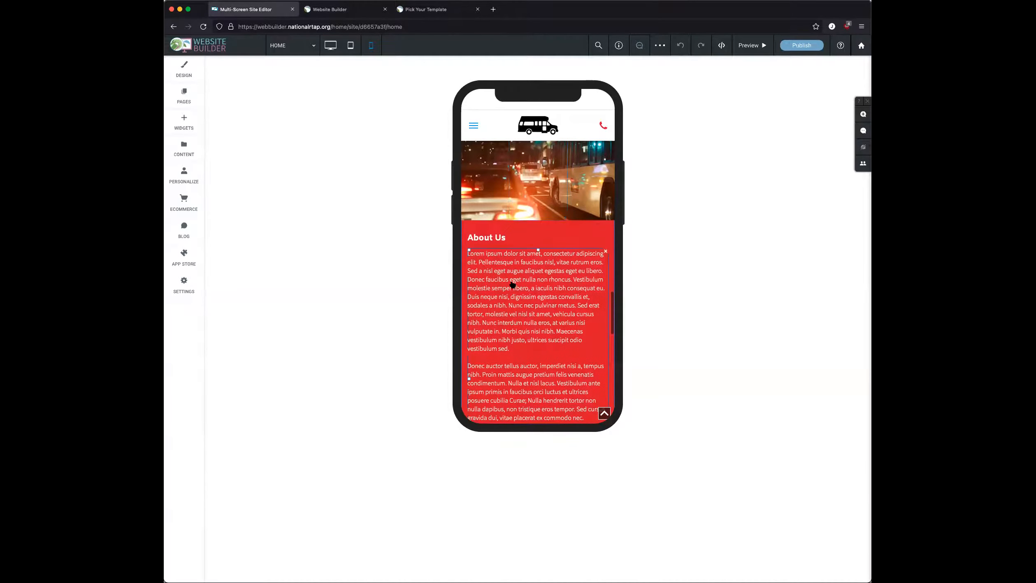
pyautogui.scroll(-6, 512, 284)
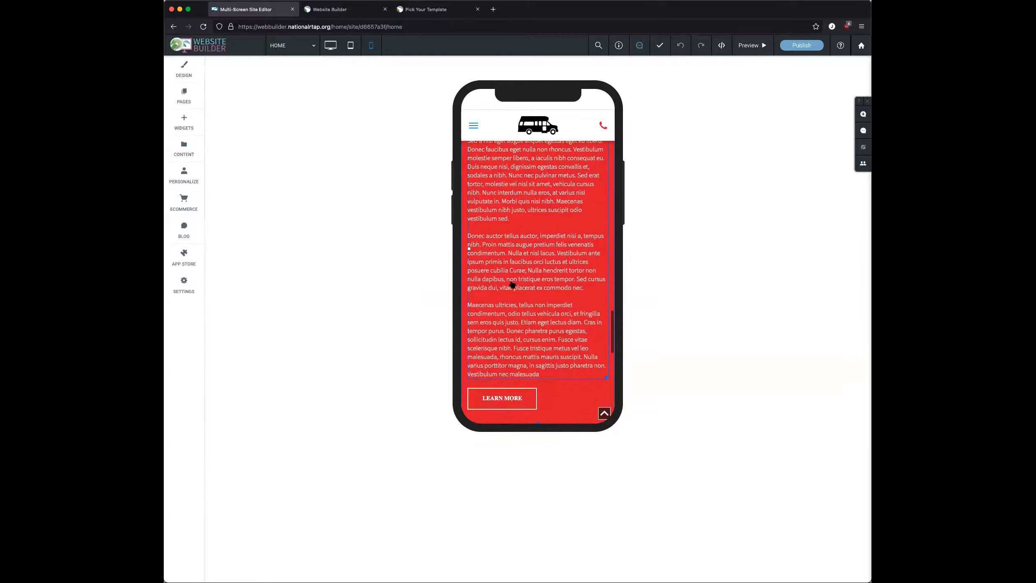
pyautogui.doubleClick(520, 316)
pyautogui.tripleClick(520, 316)
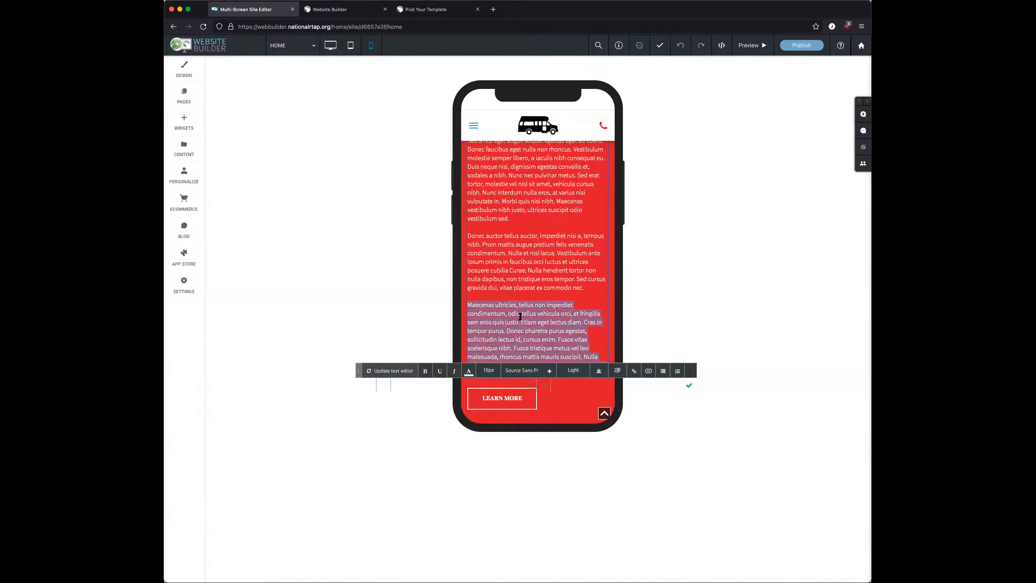
pyautogui.press('BackSpace')
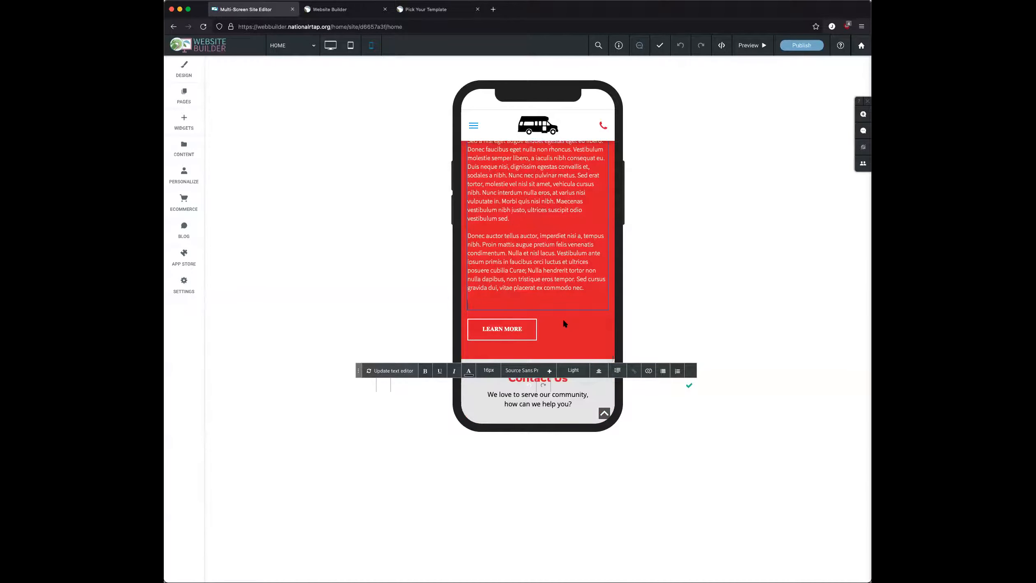
pyautogui.tripleClick(560, 270)
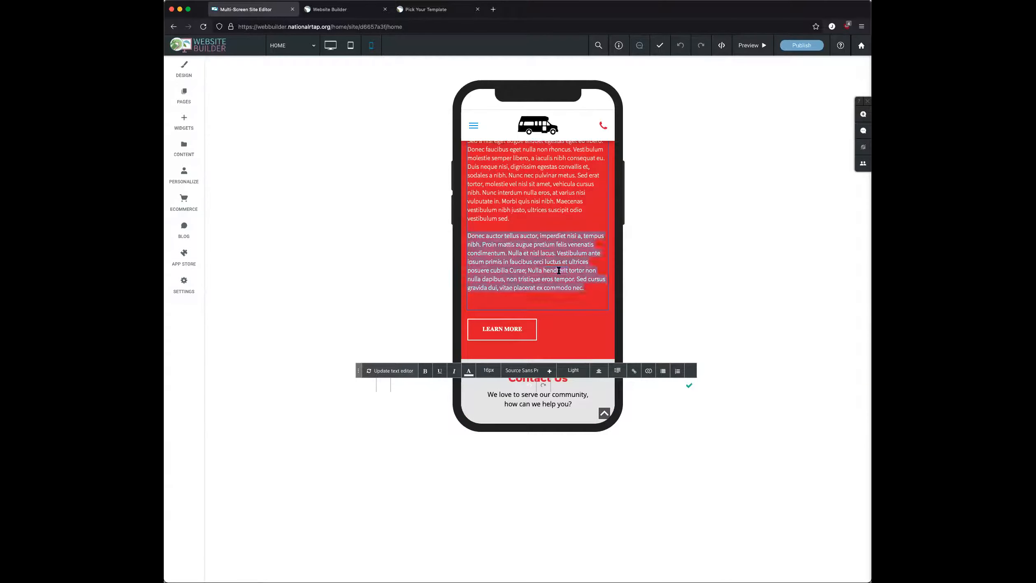
pyautogui.press('BackSpace')
pyautogui.scroll(5, 520, 229)
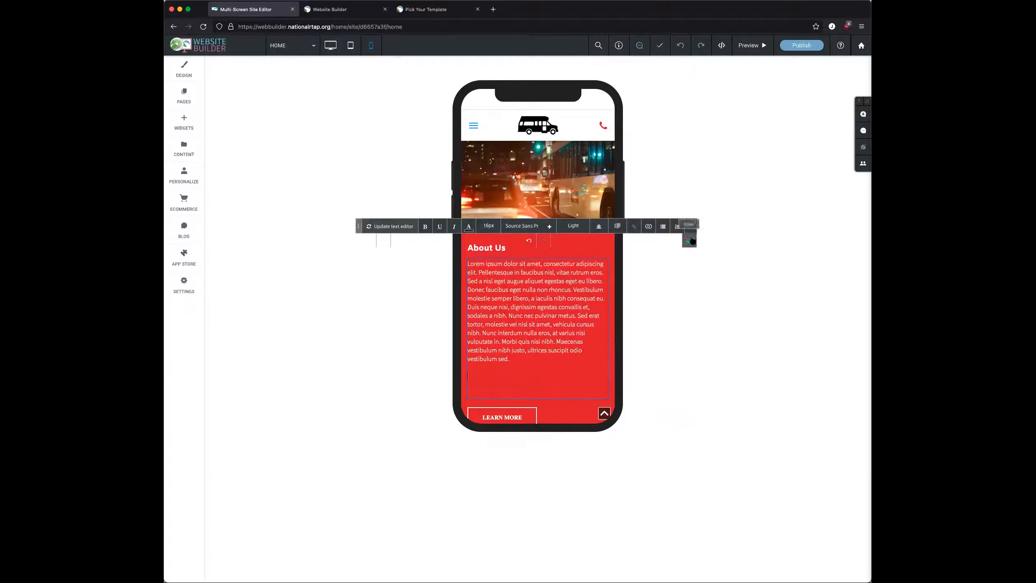
pyautogui.click(689, 240)
# - Hide the shortened About Us row on large desktop and on small desktop/tablet
pyautogui.scroll(4, 543, 301)
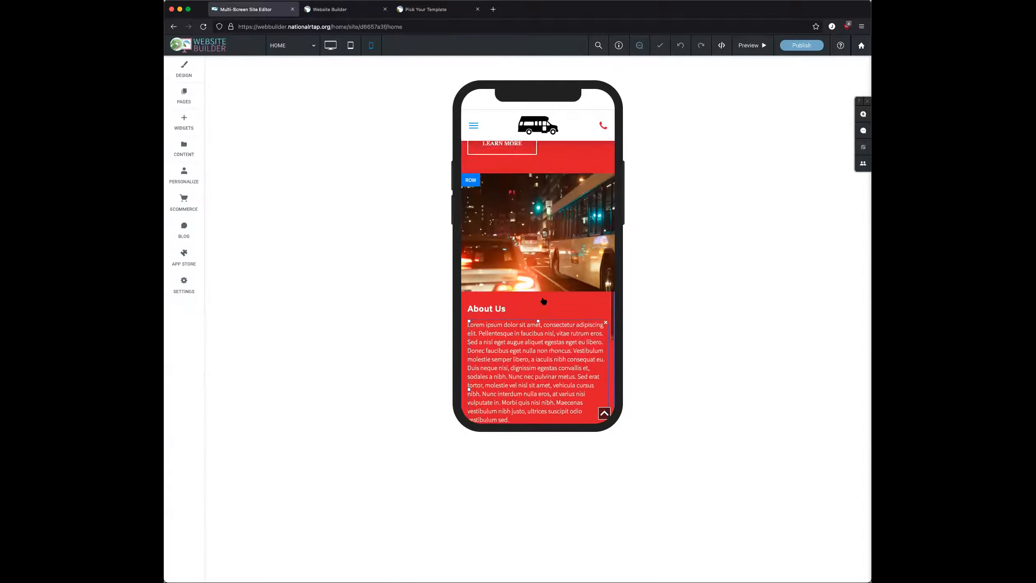
pyautogui.click(469, 199)
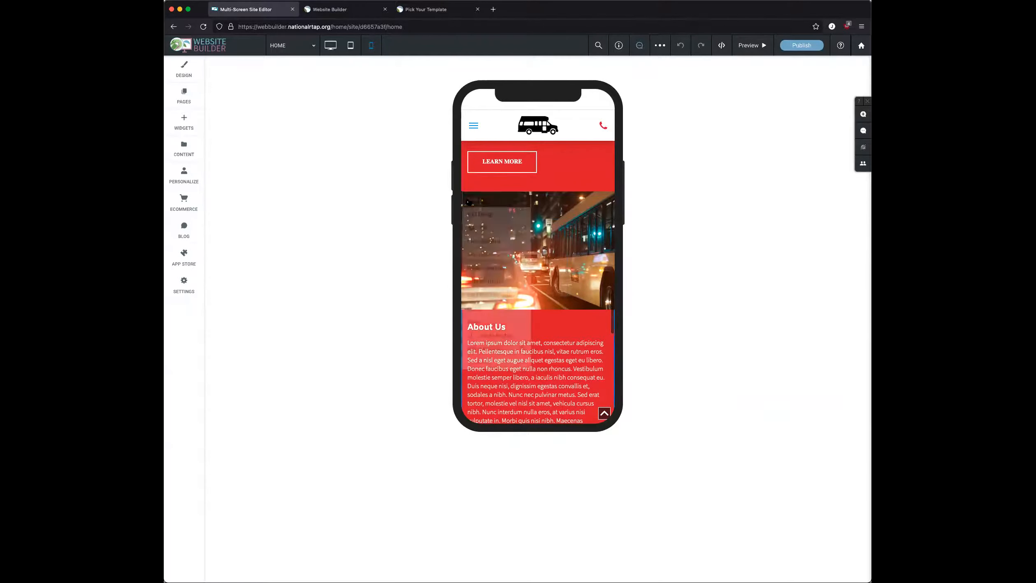
pyautogui.moveTo(494, 281)
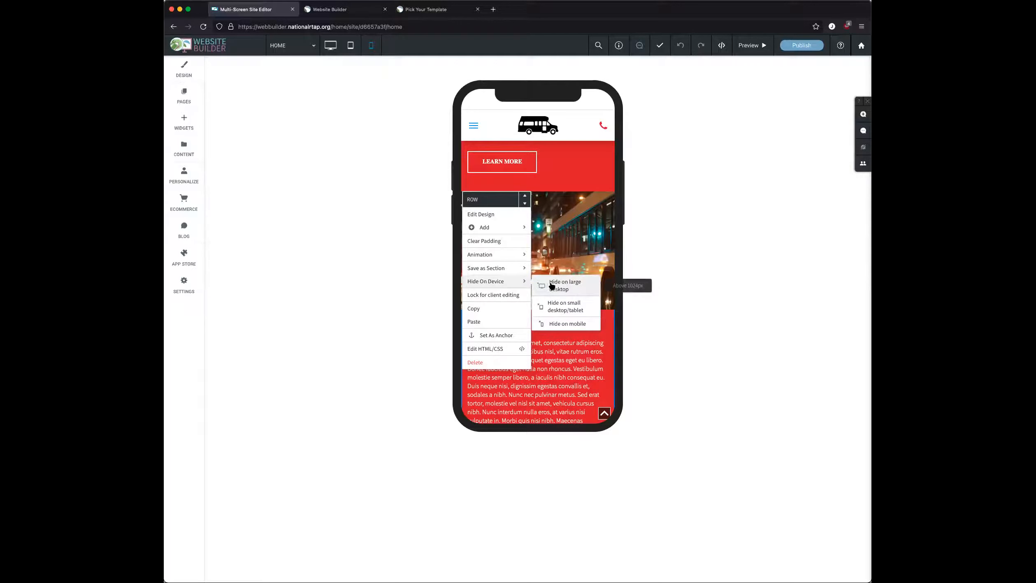
pyautogui.click(561, 309)
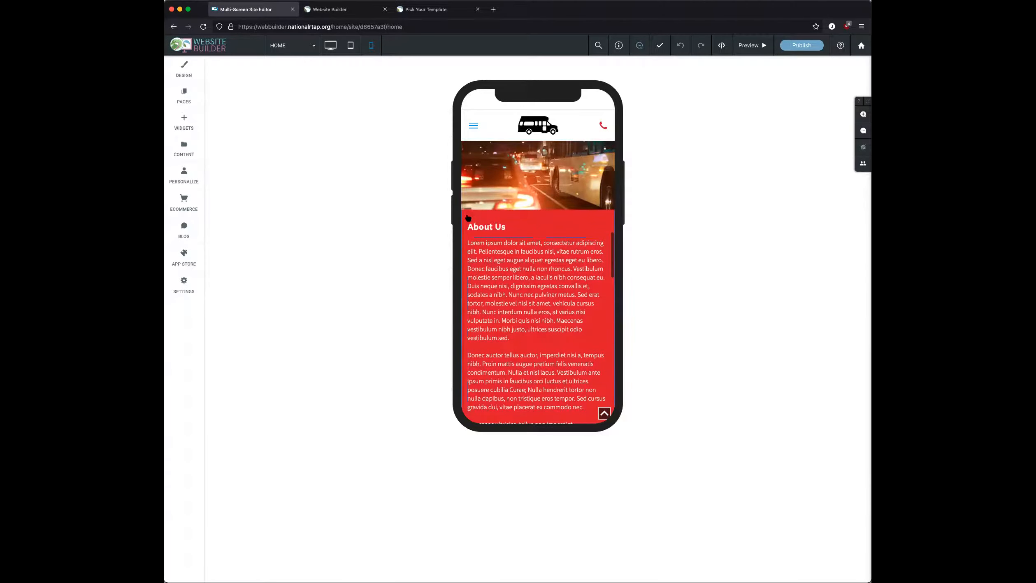
# - Hide the original full-length About Us row on mobile and review the mobile page around it
pyautogui.scroll(1, 468, 218)
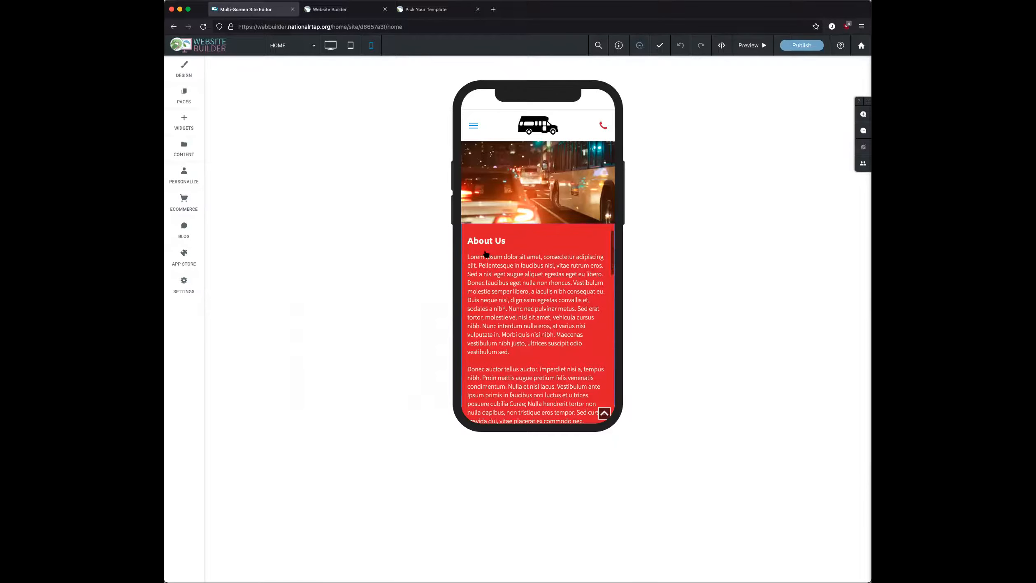
pyautogui.scroll(4, 485, 255)
pyautogui.click(474, 181)
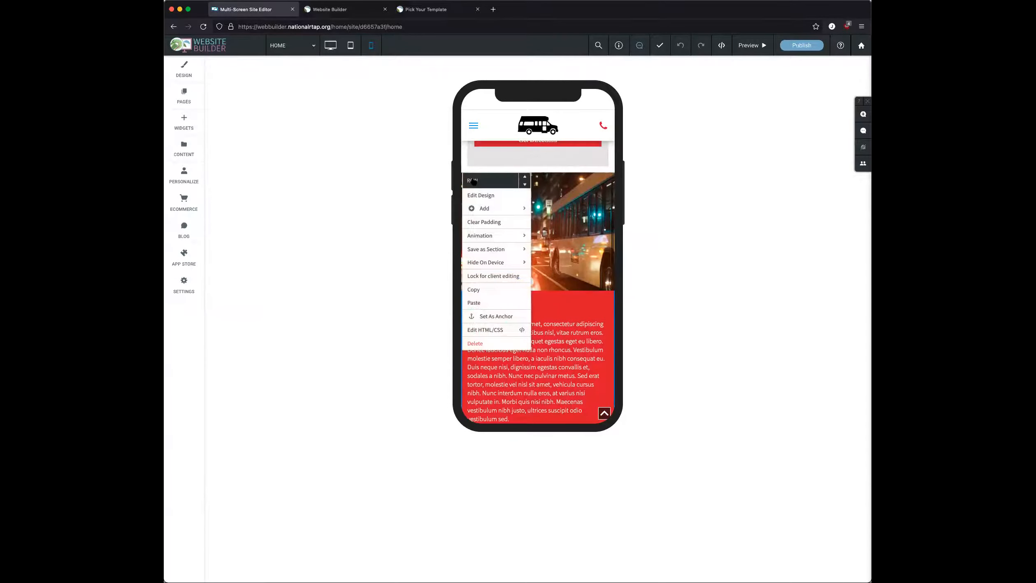
pyautogui.moveTo(492, 264)
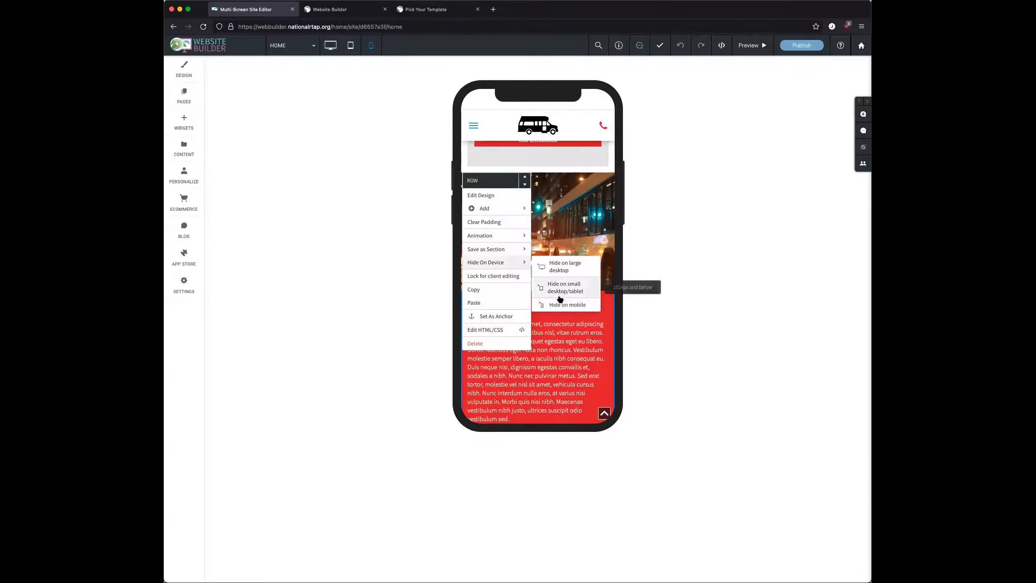
pyautogui.click(563, 304)
pyautogui.scroll(-5, 523, 277)
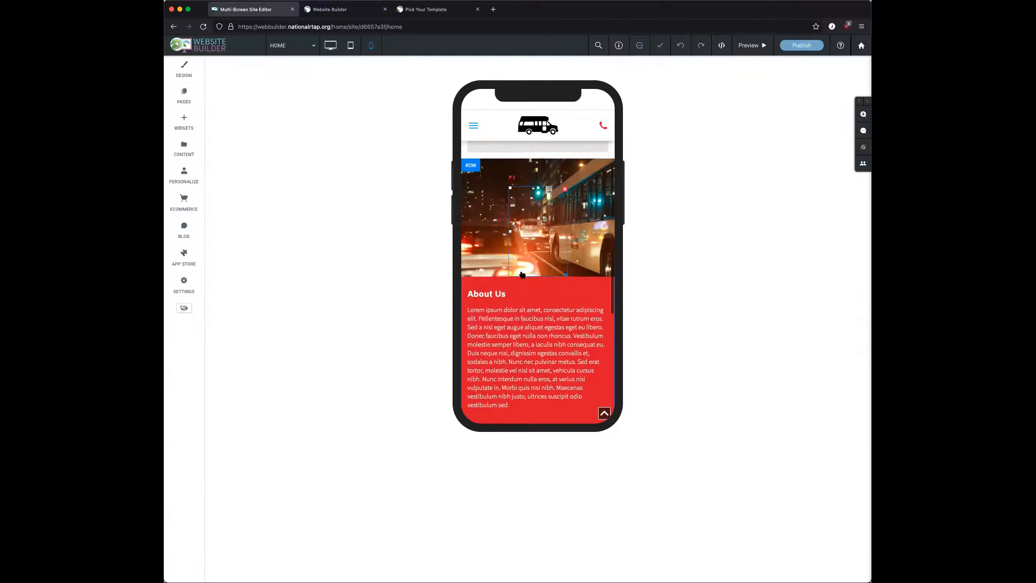
pyautogui.scroll(5, 521, 275)
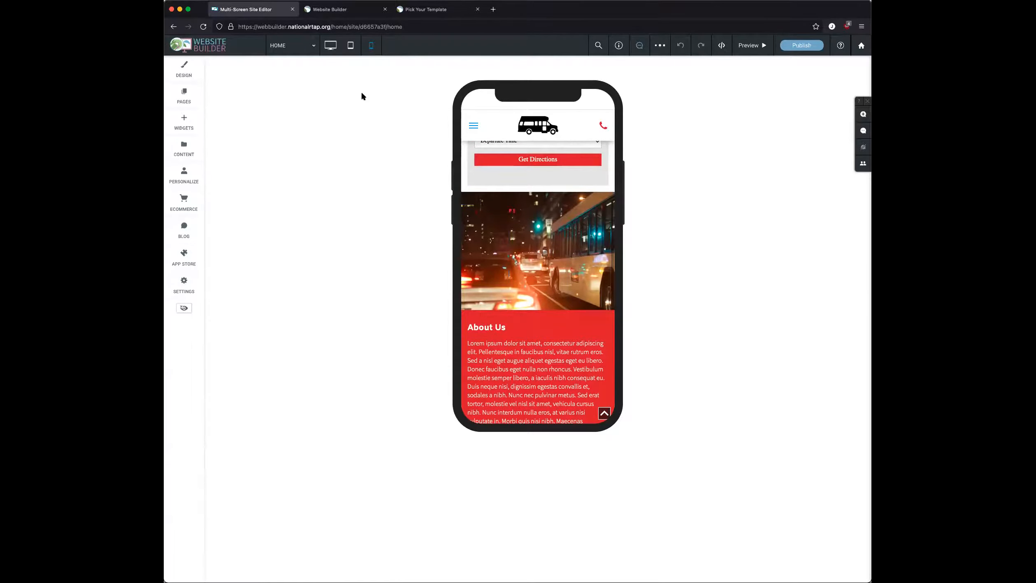
# - Switch the home page to the desktop layout and check which version of the About Us row is displayed
pyautogui.click(331, 45)
pyautogui.scroll(-10, 456, 388)
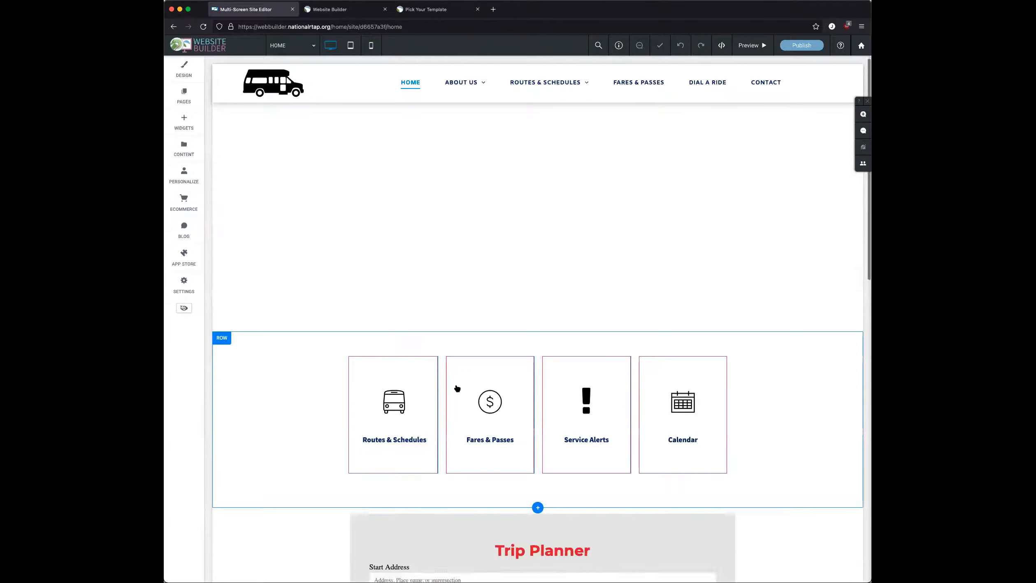
pyautogui.scroll(-1, 457, 388)
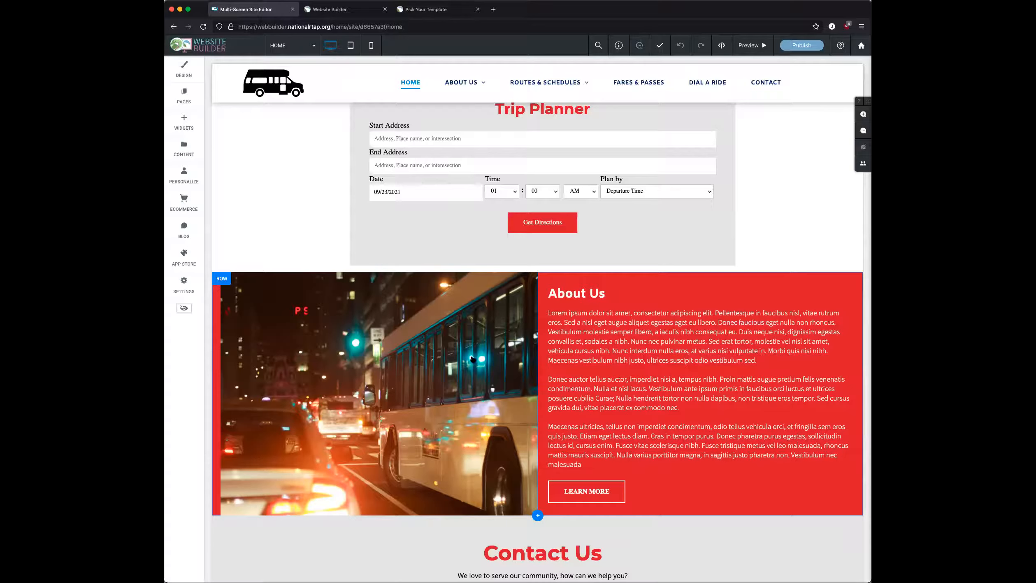
pyautogui.scroll(-1, 472, 360)
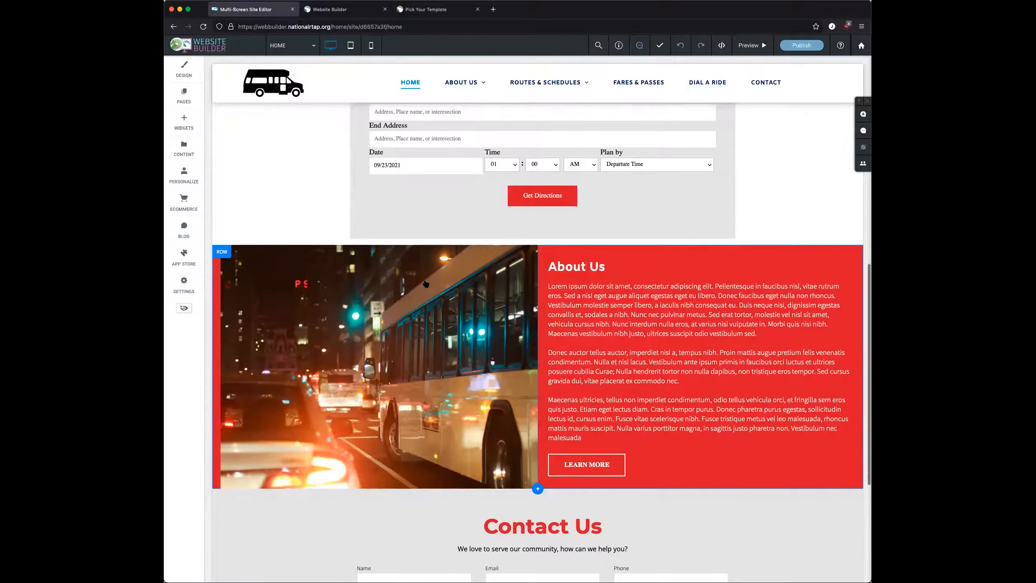
pyautogui.scroll(2, 426, 283)
pyautogui.scroll(12, 425, 284)
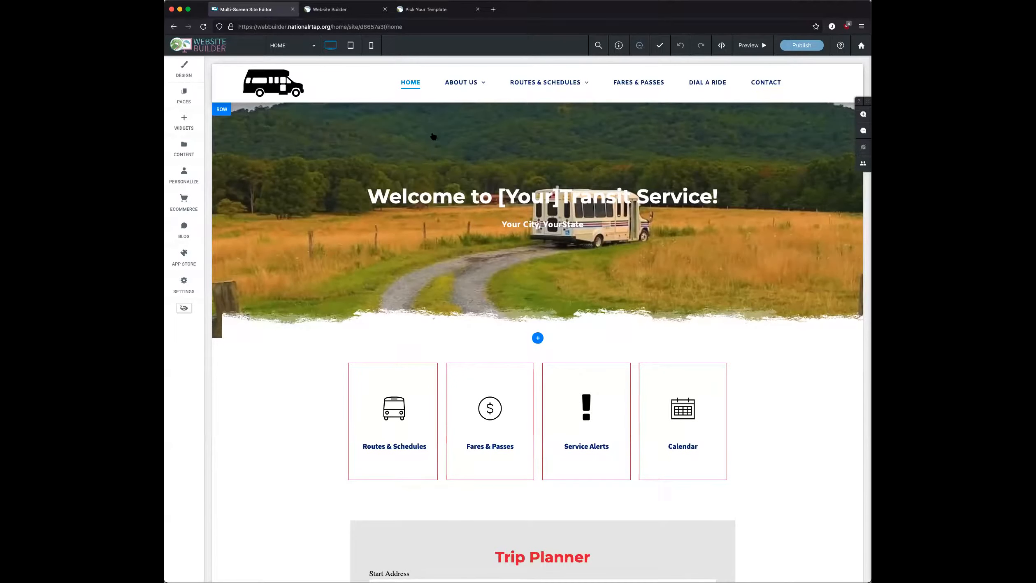
# - Examine the sub-pages listed under About Us and Routes & Schedules in the site's navigation
pyautogui.click(461, 84)
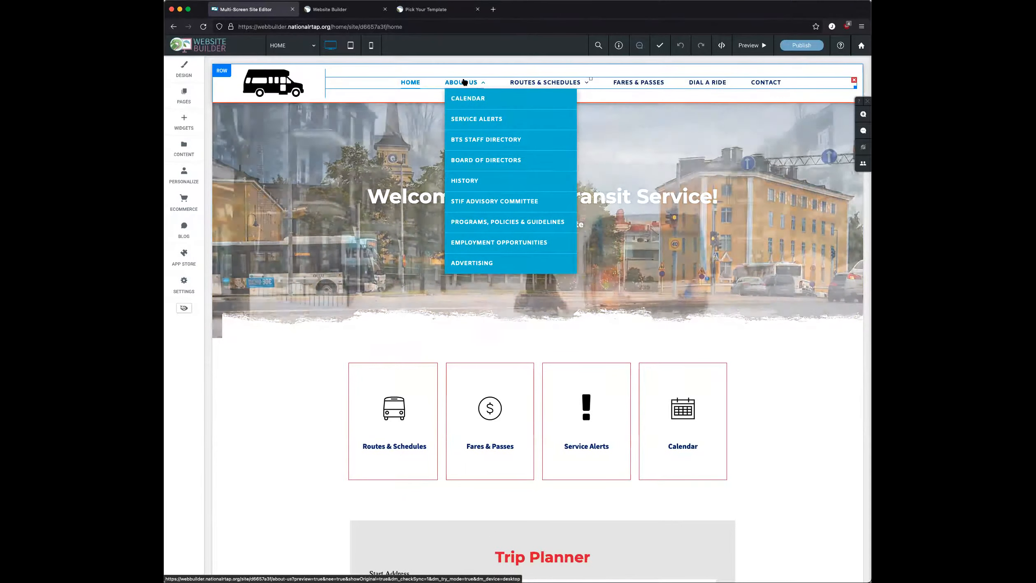
pyautogui.moveTo(541, 91)
pyautogui.moveTo(450, 85)
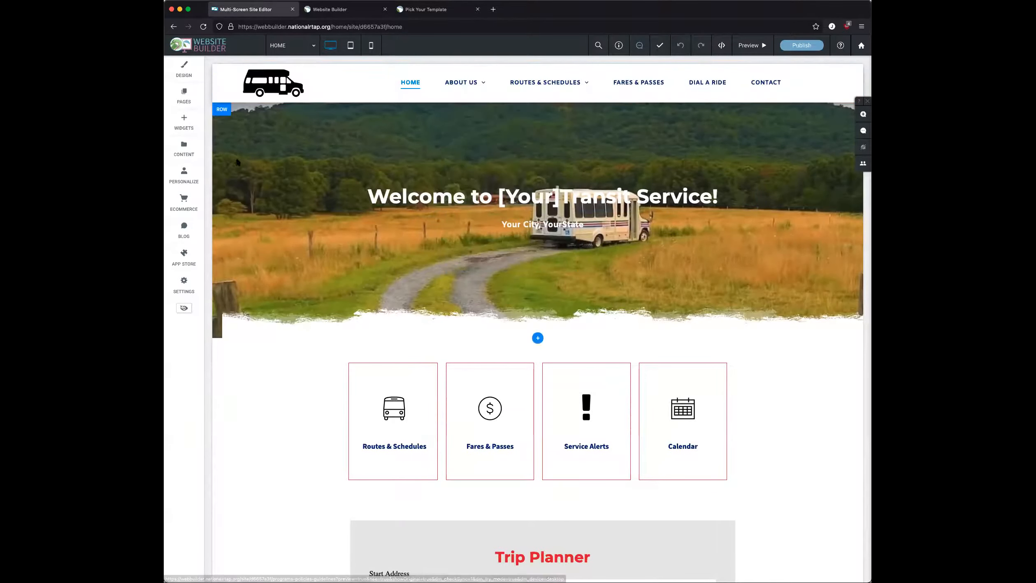
# - Hide the Calendar page under About Us from the site navigation on all devices
pyautogui.click(179, 96)
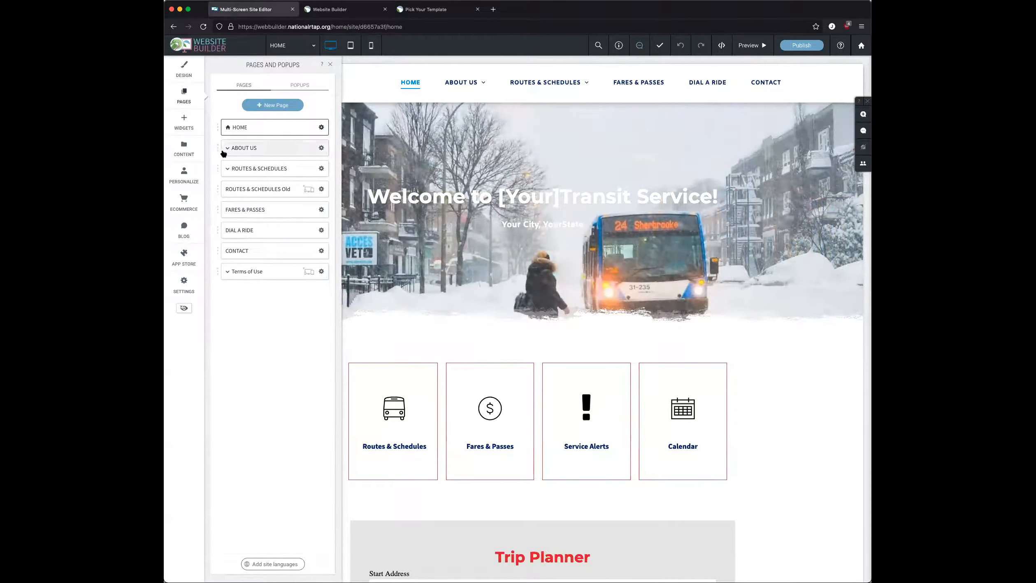
pyautogui.click(227, 149)
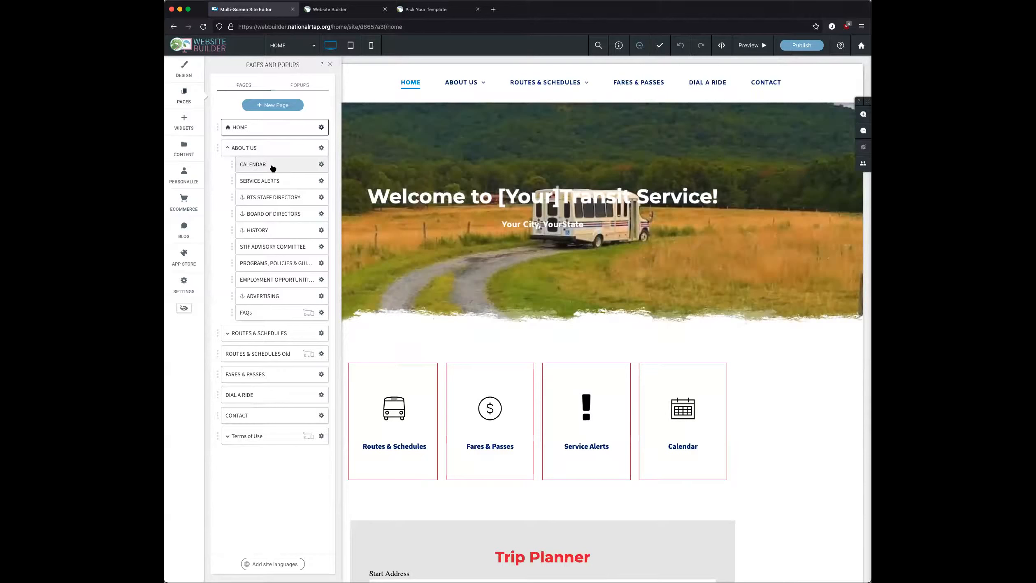
pyautogui.click(321, 165)
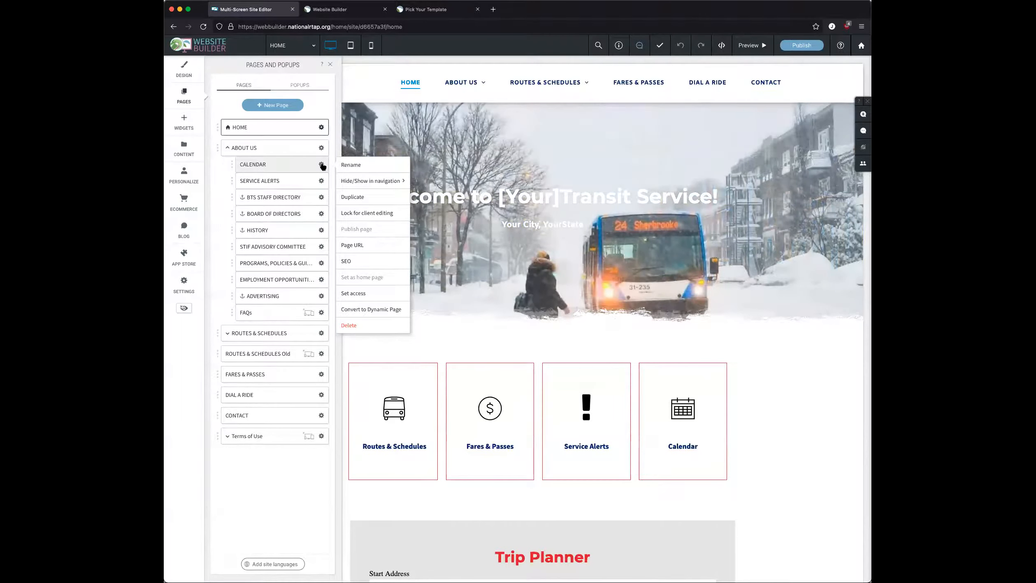
pyautogui.moveTo(355, 184)
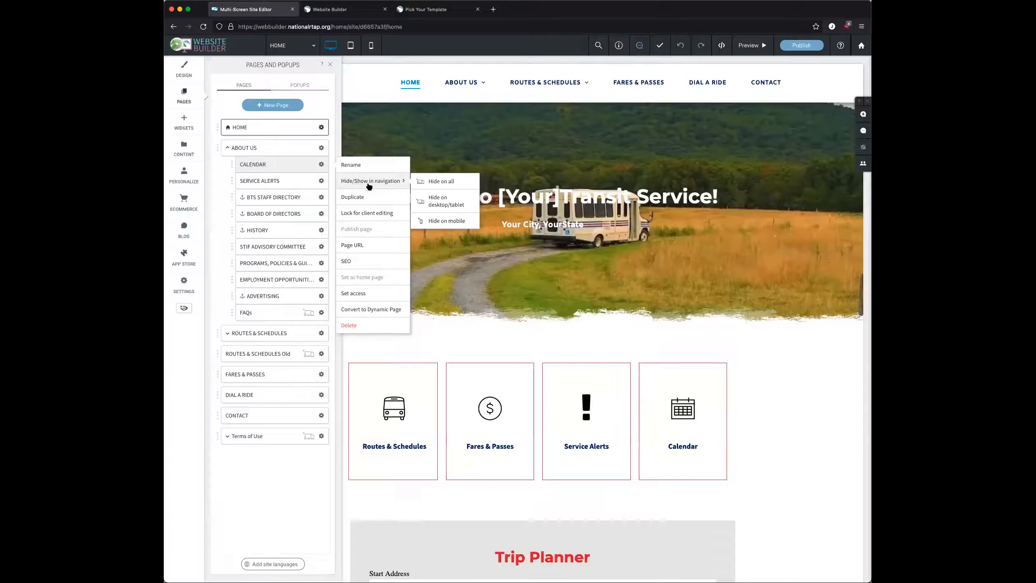
pyautogui.click(425, 183)
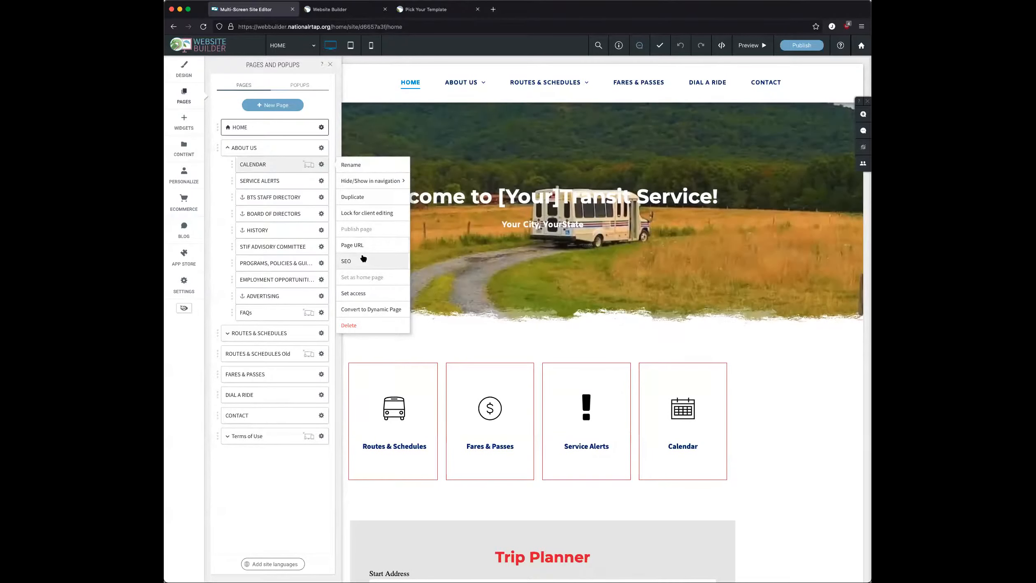
# - Open the Calendar page's SEO settings and turn its No Index option on, then back off
pyautogui.click(364, 260)
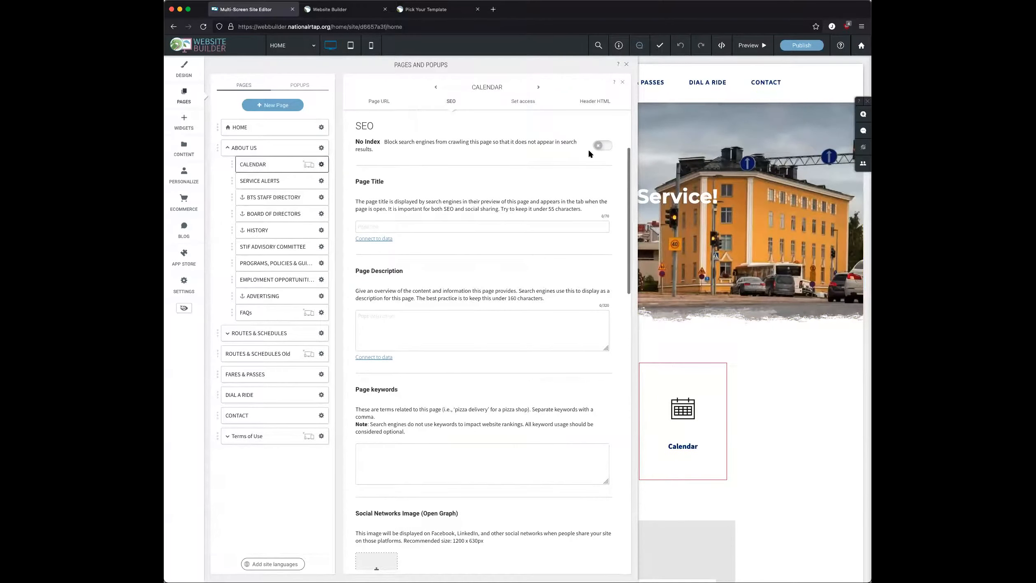
pyautogui.click(603, 148)
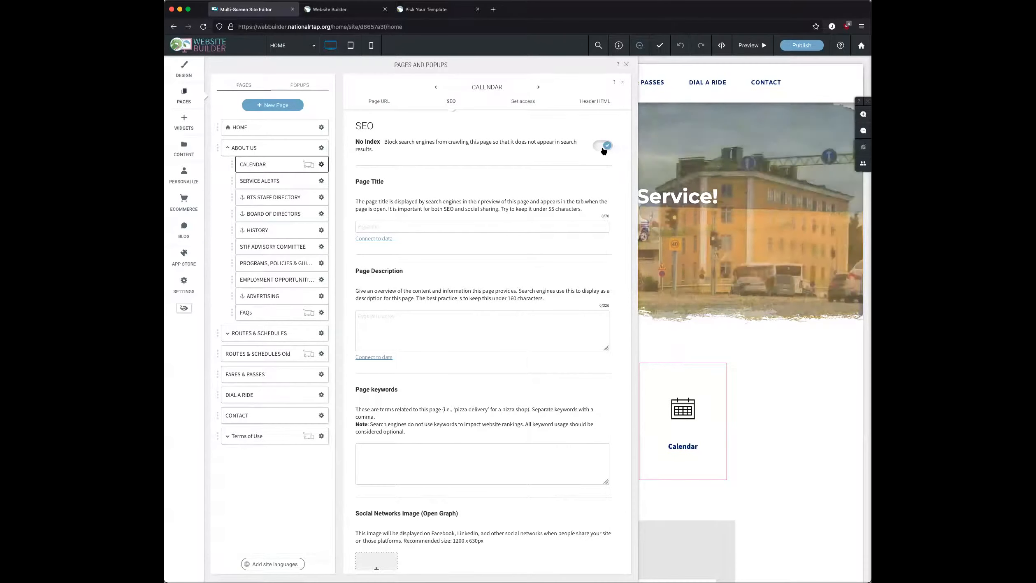
pyautogui.click(603, 146)
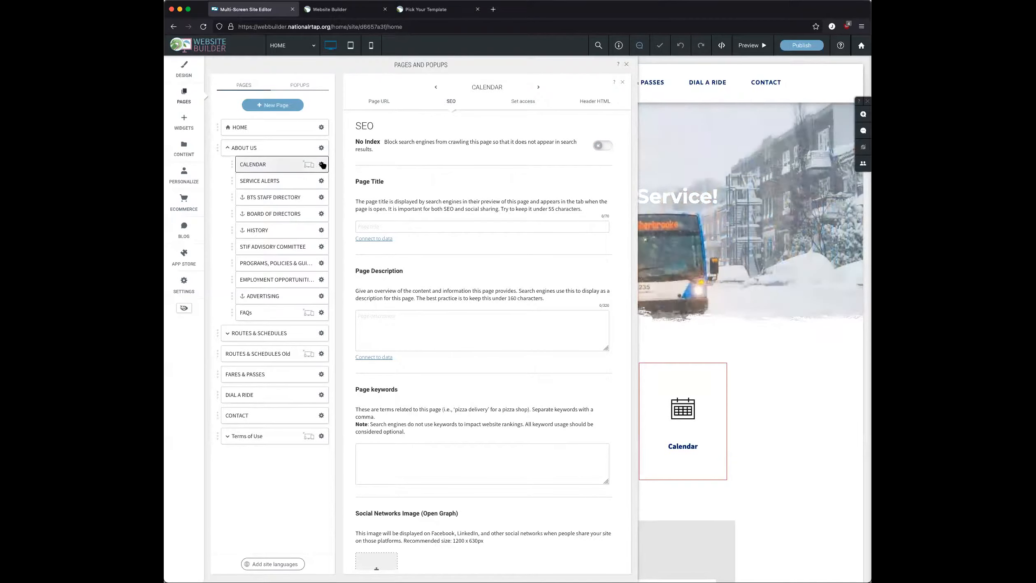
# - Show the Calendar page in the navigation on all devices again and close the page management settings
pyautogui.click(322, 164)
pyautogui.moveTo(370, 180)
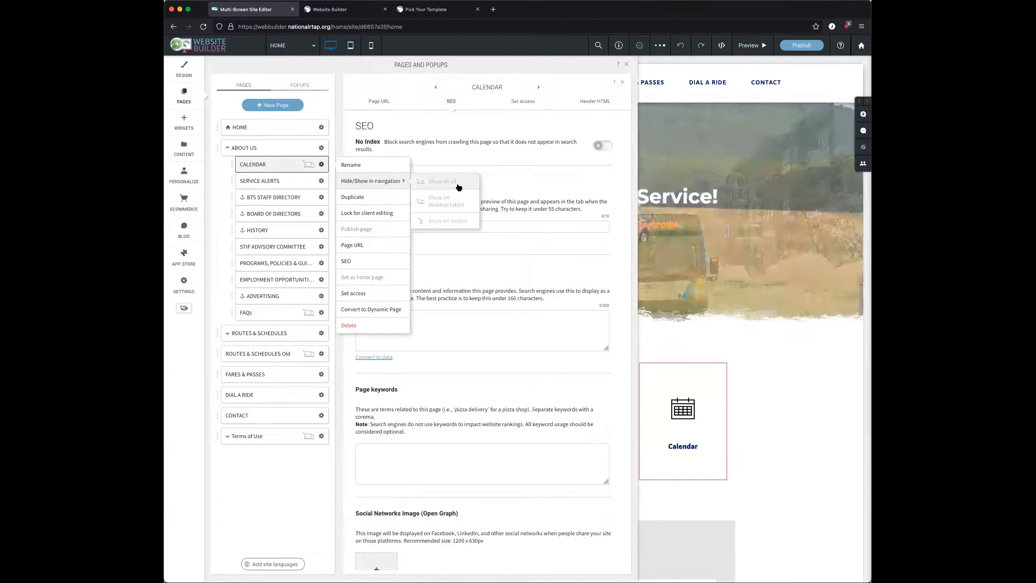
pyautogui.click(458, 183)
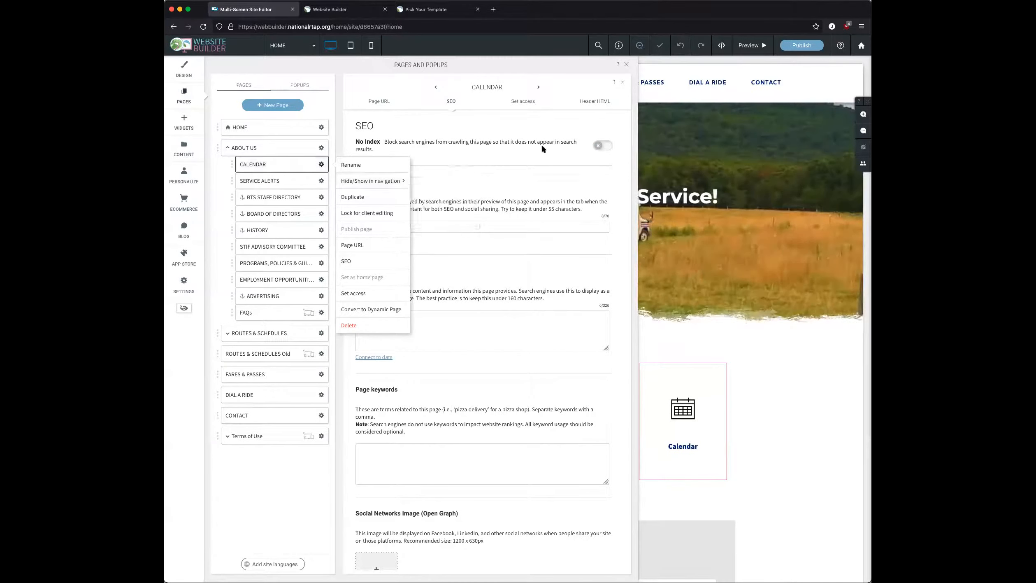
pyautogui.click(627, 66)
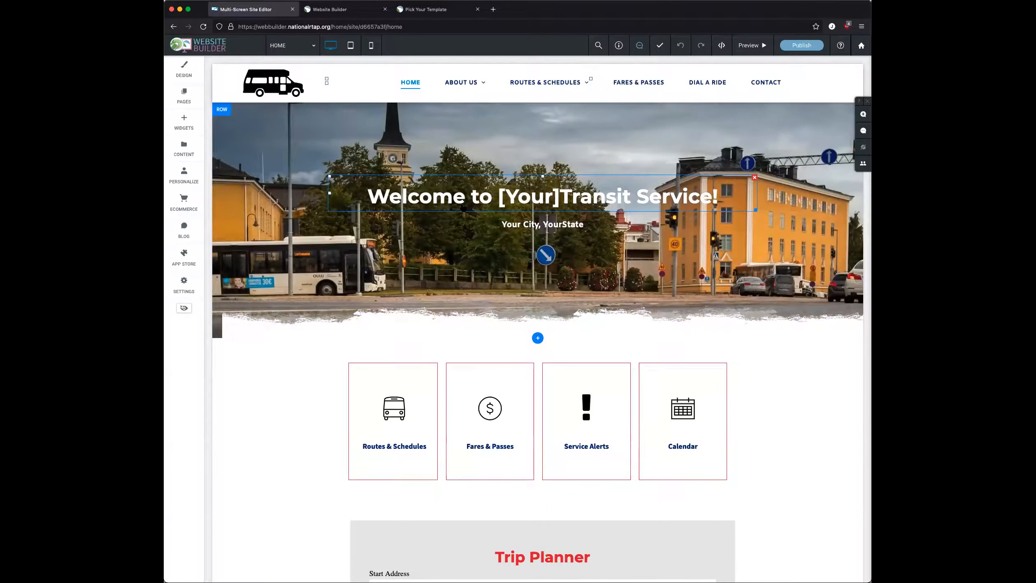
# - View the Service Alerts page under About Us and return to the home page
pyautogui.moveTo(463, 83)
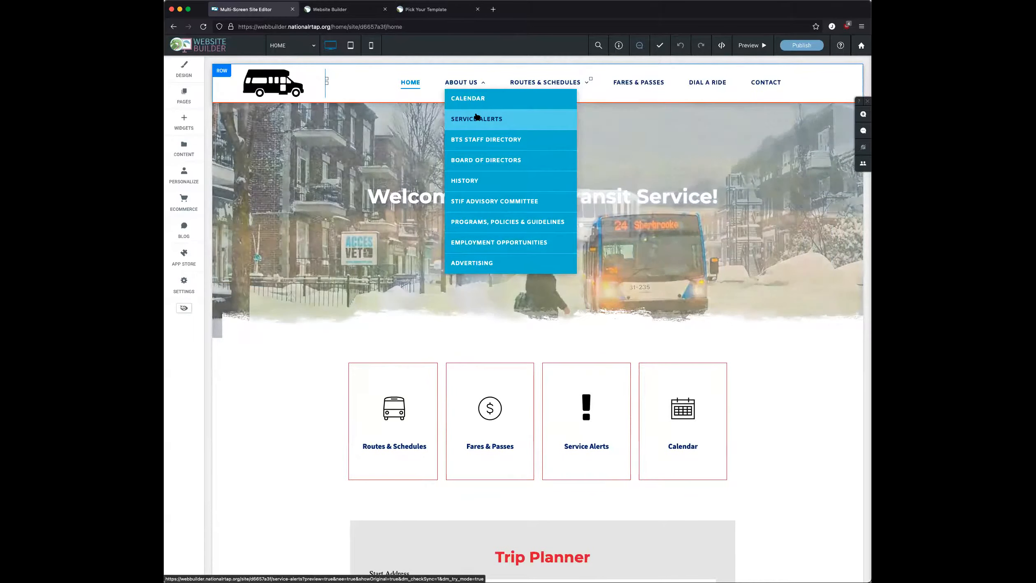
pyautogui.click(476, 118)
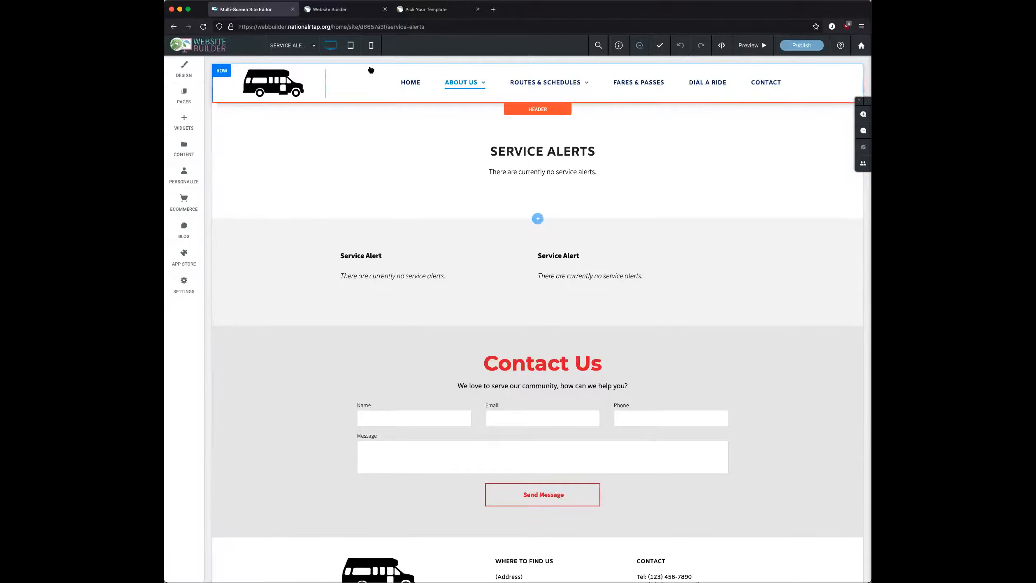
pyautogui.click(407, 85)
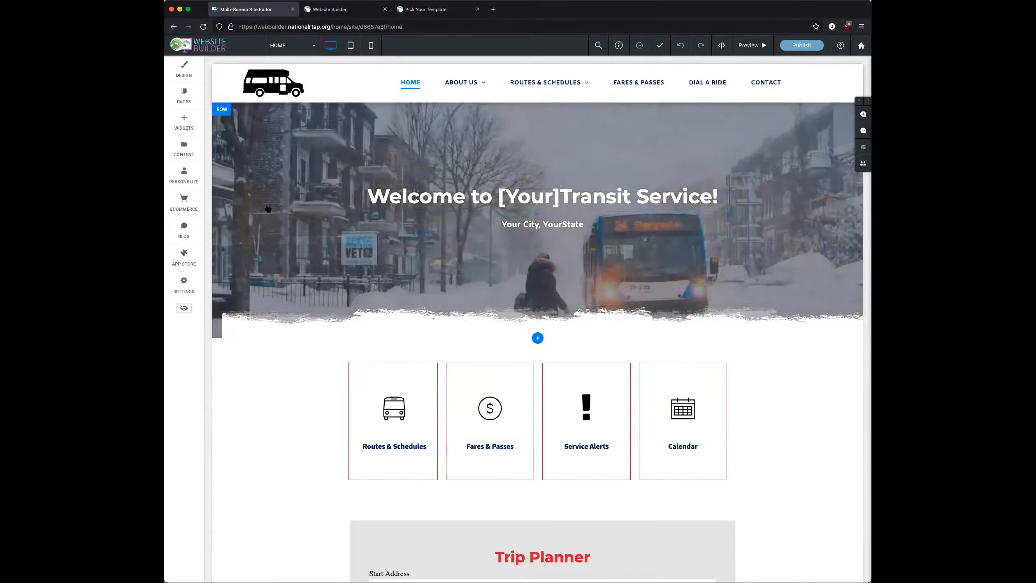
# - Create a Popup personalization rule that uses a Time trigger
pyautogui.click(189, 171)
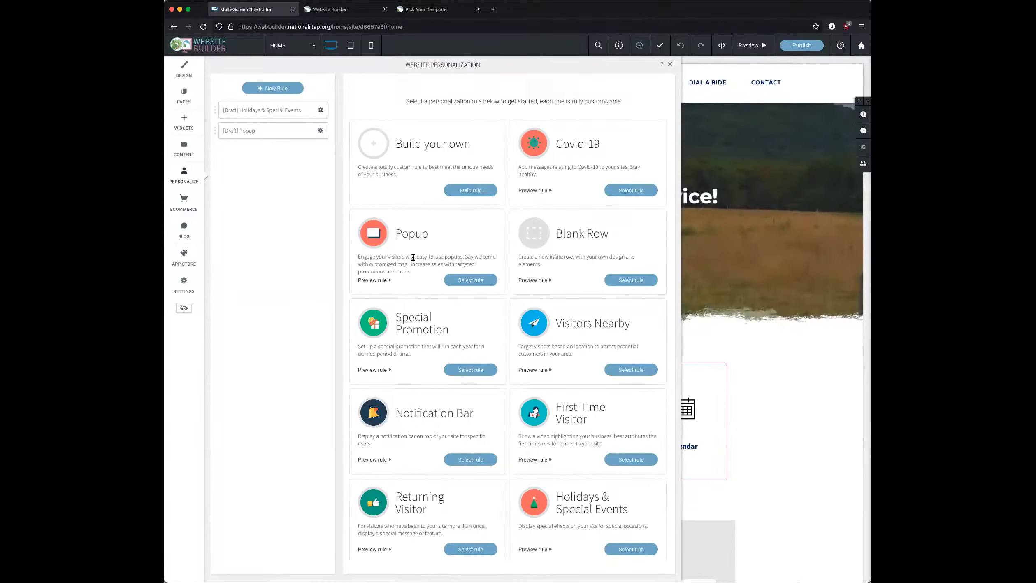
pyautogui.click(472, 282)
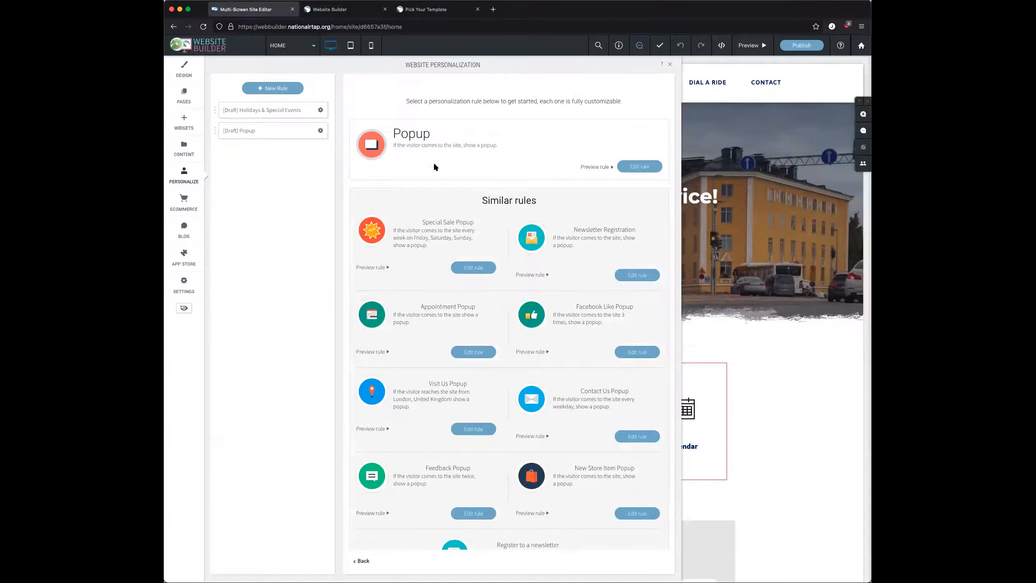
pyautogui.click(638, 169)
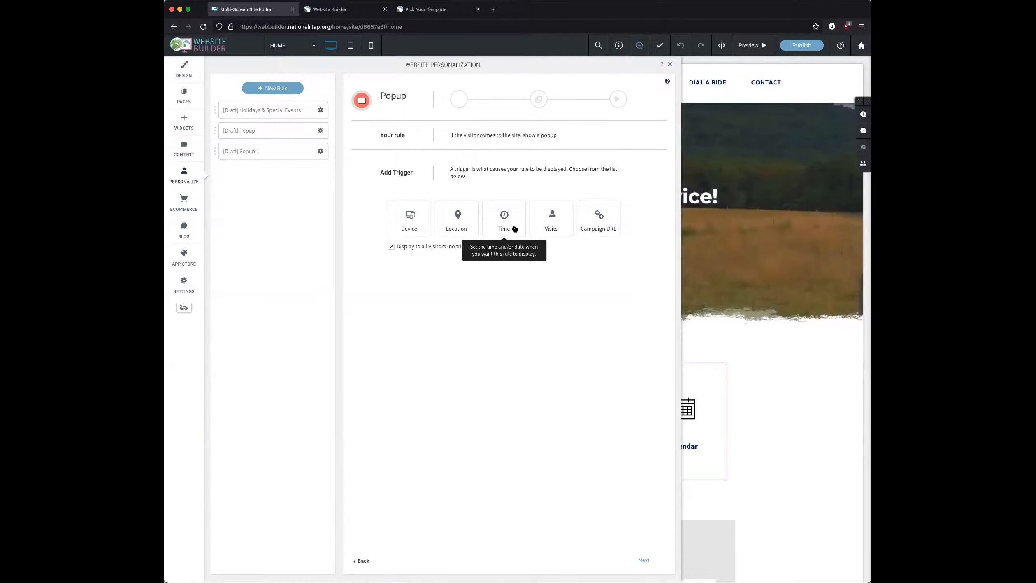
pyautogui.click(514, 228)
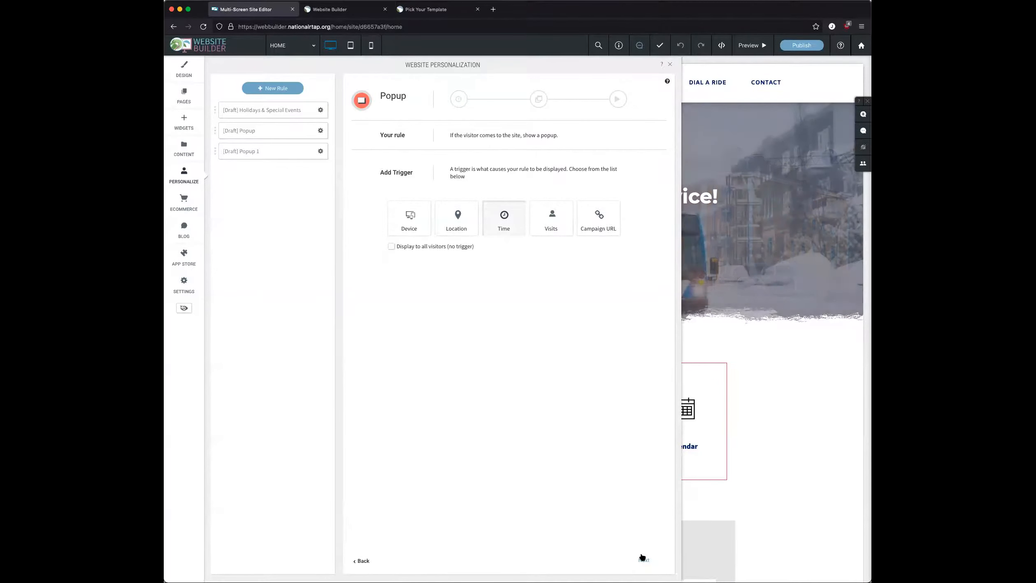
pyautogui.click(643, 558)
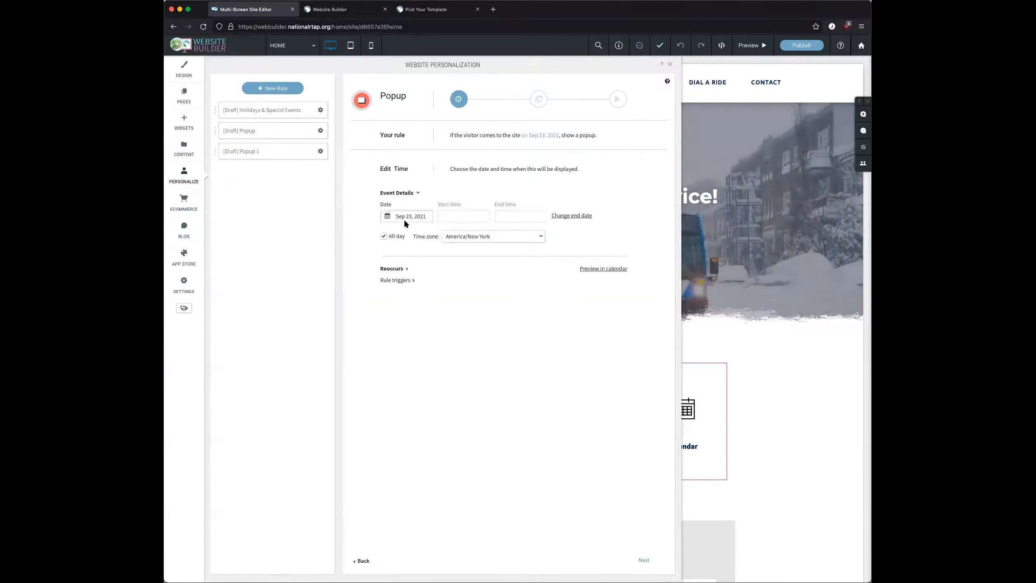
# - Set the popup rule to run from Sep 24, 2021 to Sep 27, 2021, keeping HOME as its display page
pyautogui.click(408, 216)
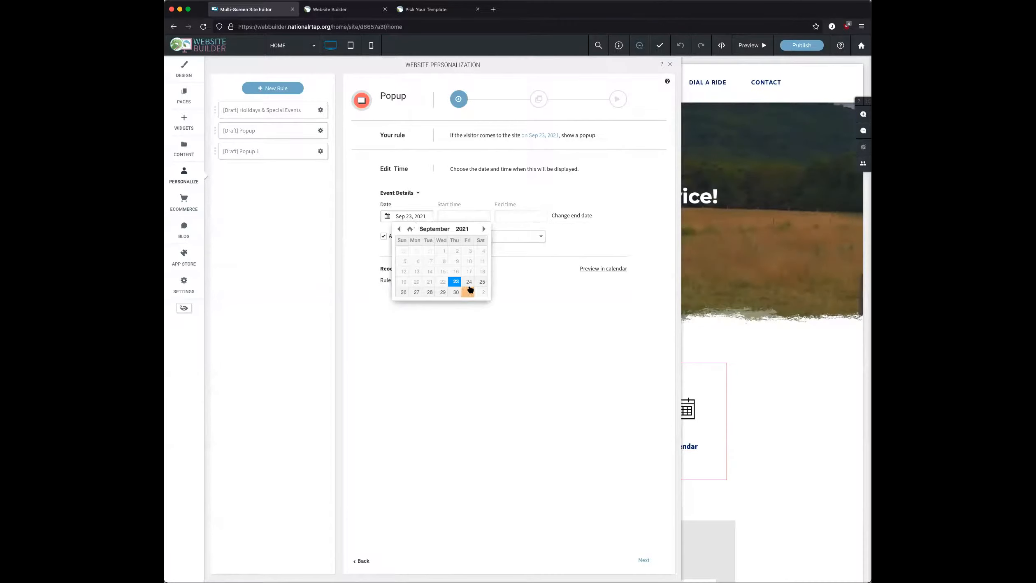
pyautogui.click(469, 282)
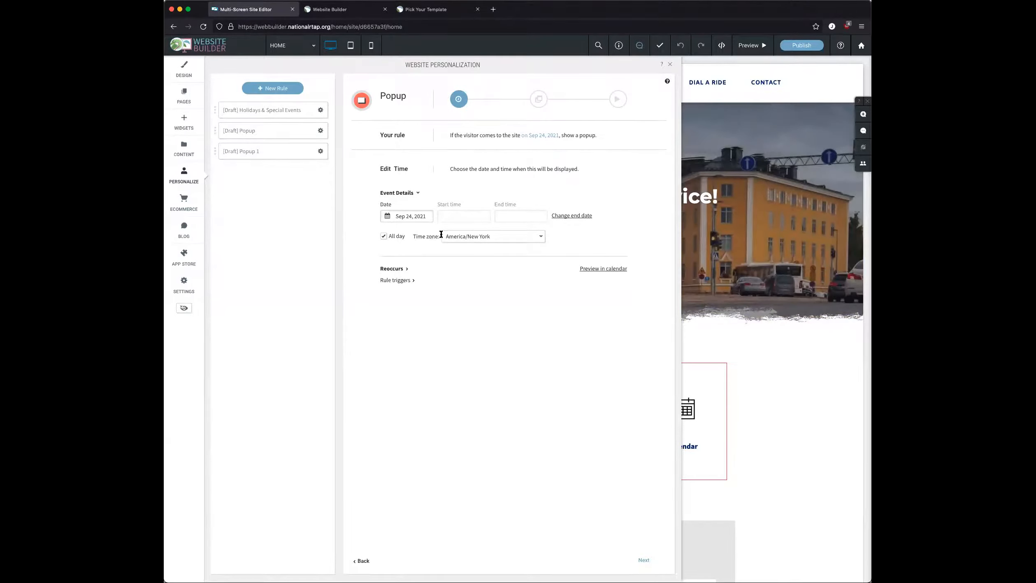
pyautogui.click(561, 216)
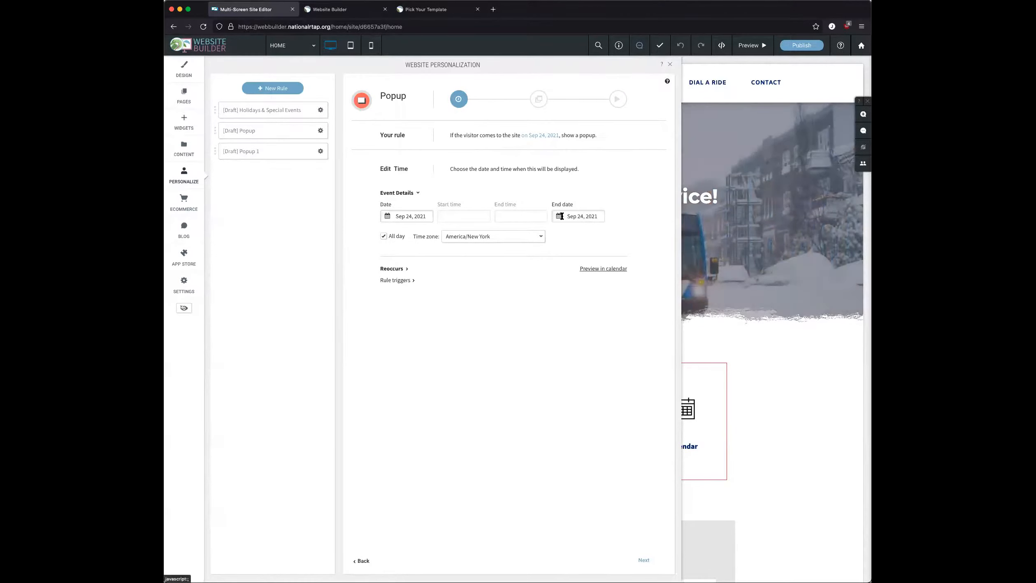
pyautogui.click(581, 215)
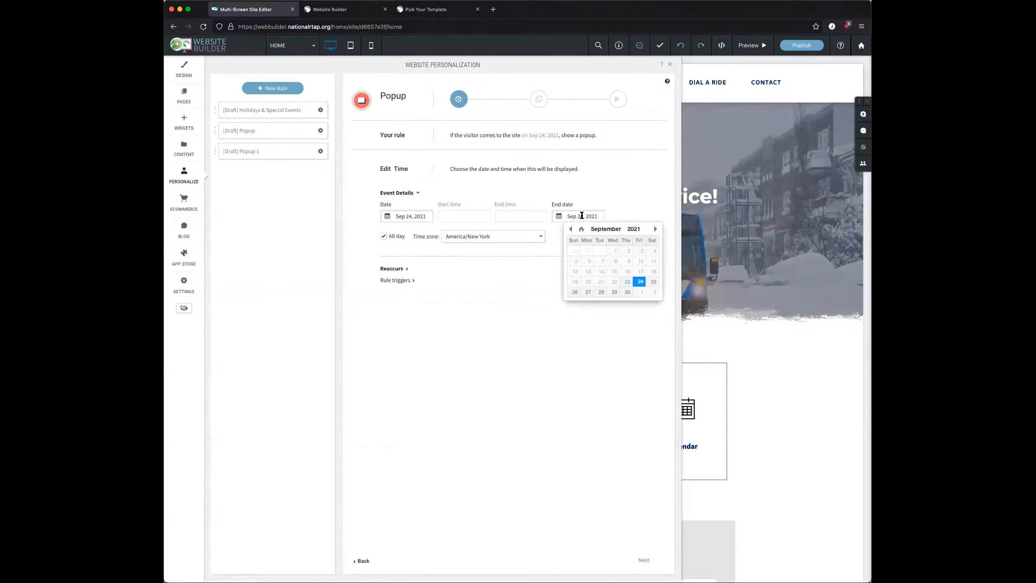
pyautogui.click(586, 293)
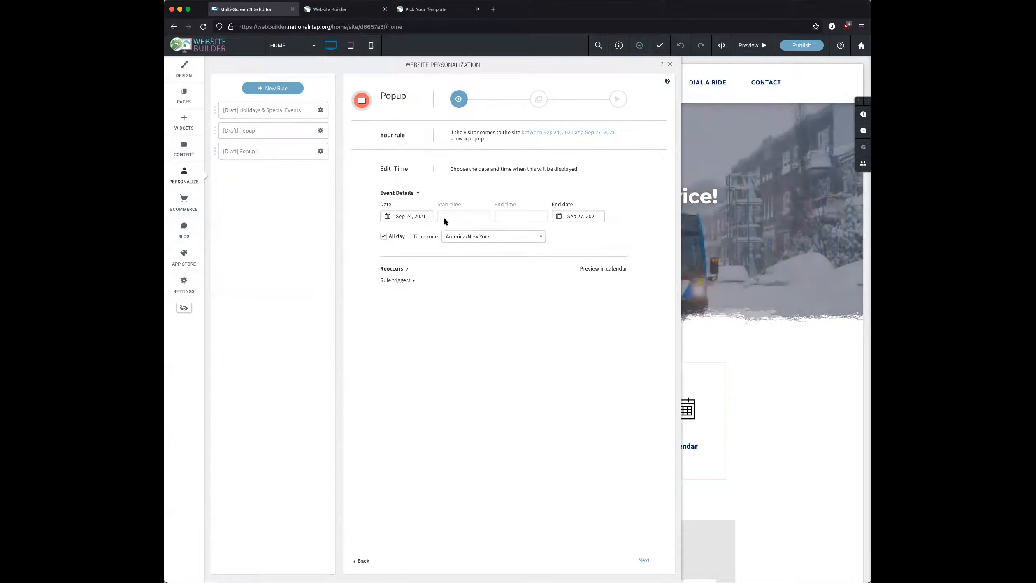
pyautogui.click(643, 560)
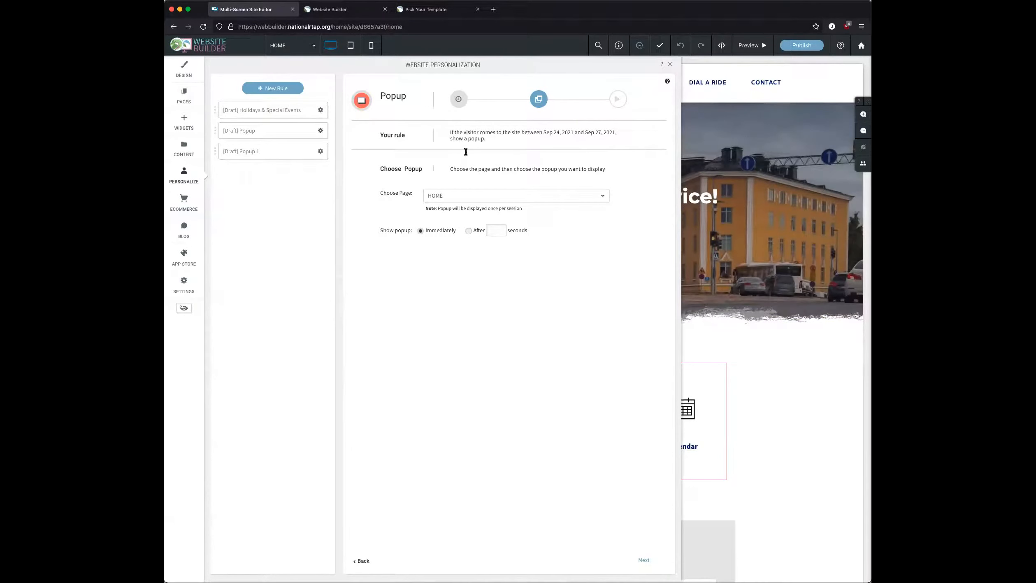
pyautogui.click(450, 197)
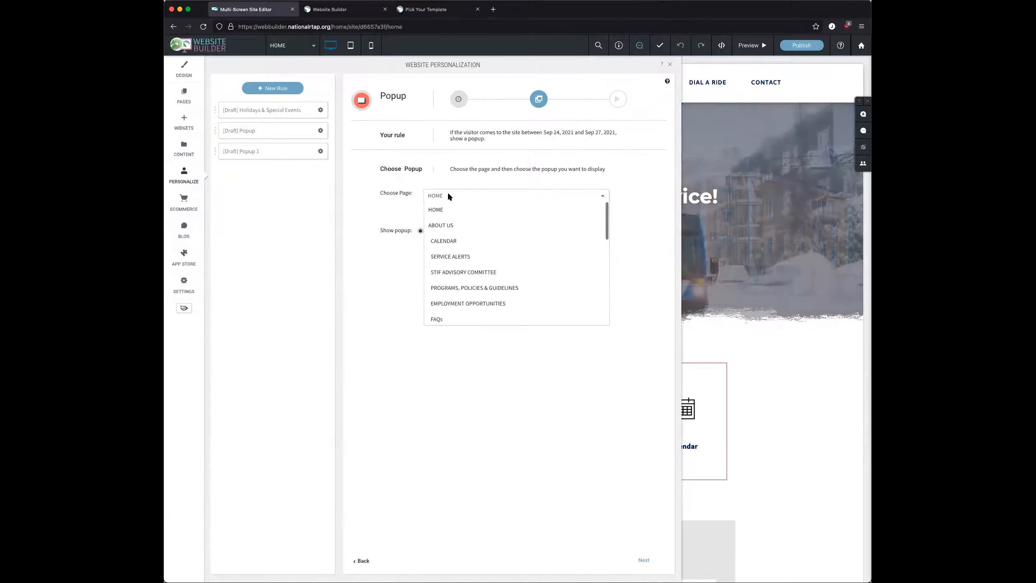
pyautogui.click(437, 181)
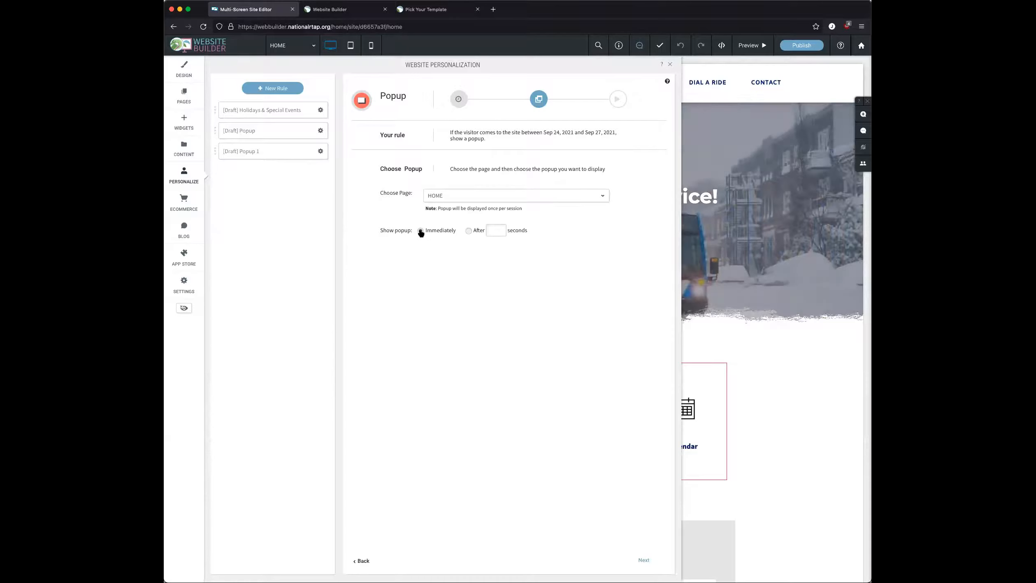
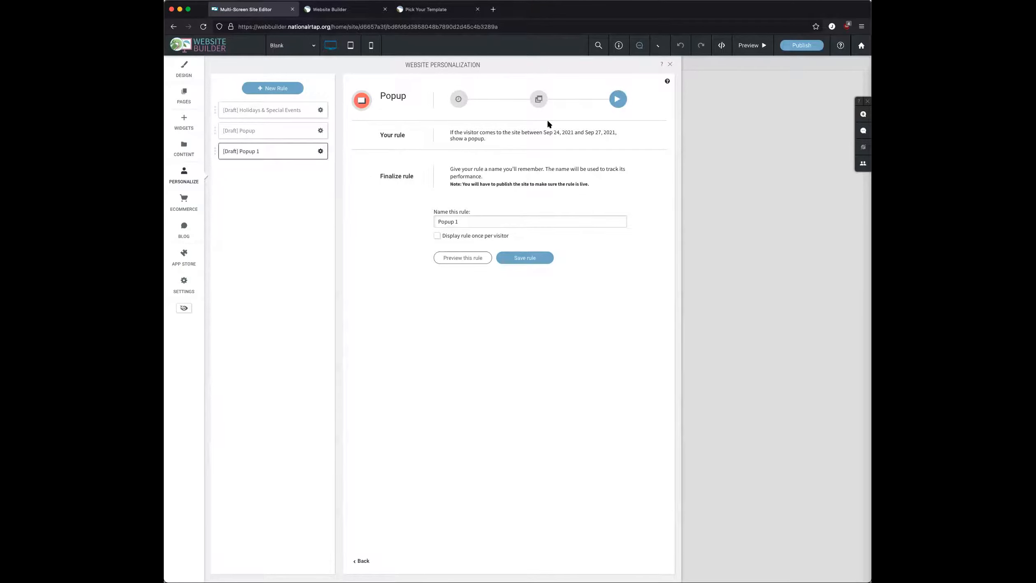
# - Close the personalization rule settings and go back from the popup to the site's HOME page
pyautogui.click(670, 63)
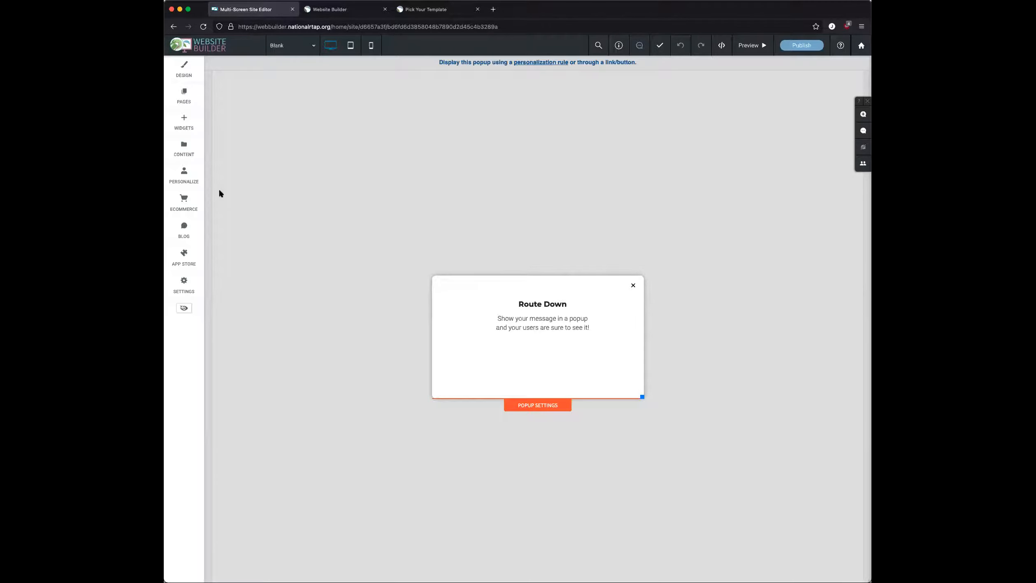
pyautogui.click(183, 92)
pyautogui.click(243, 86)
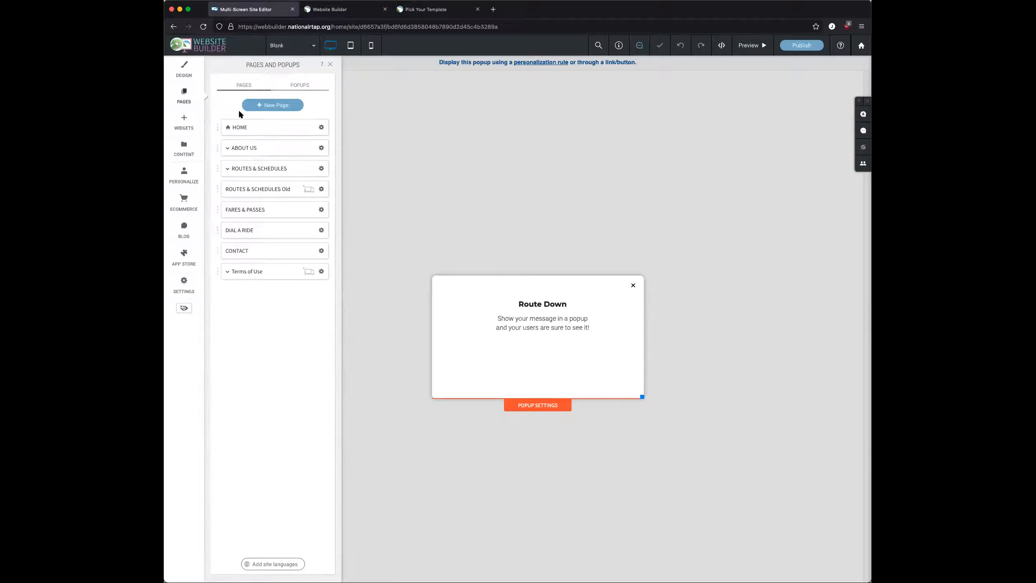
pyautogui.click(244, 128)
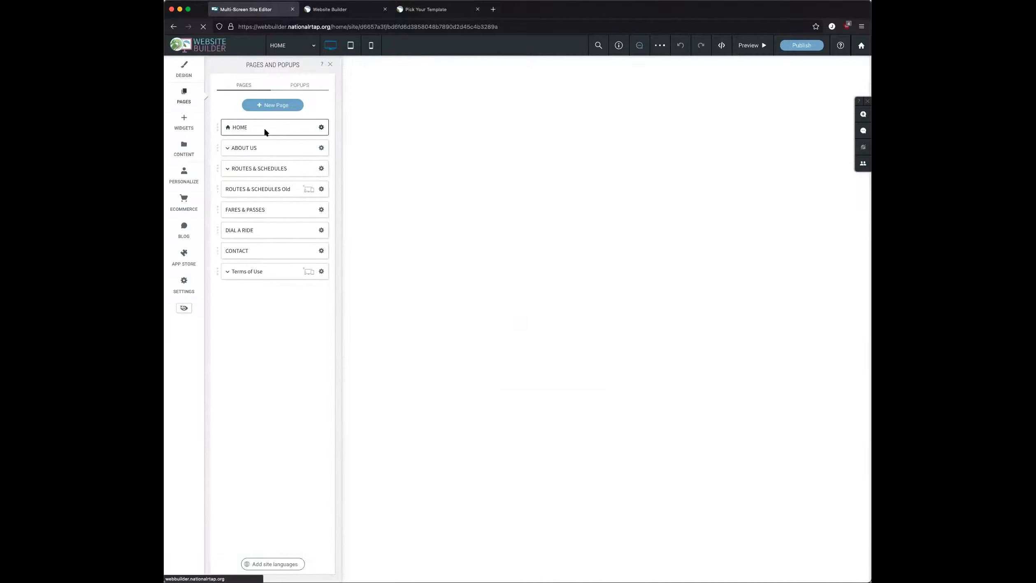
pyautogui.click(329, 64)
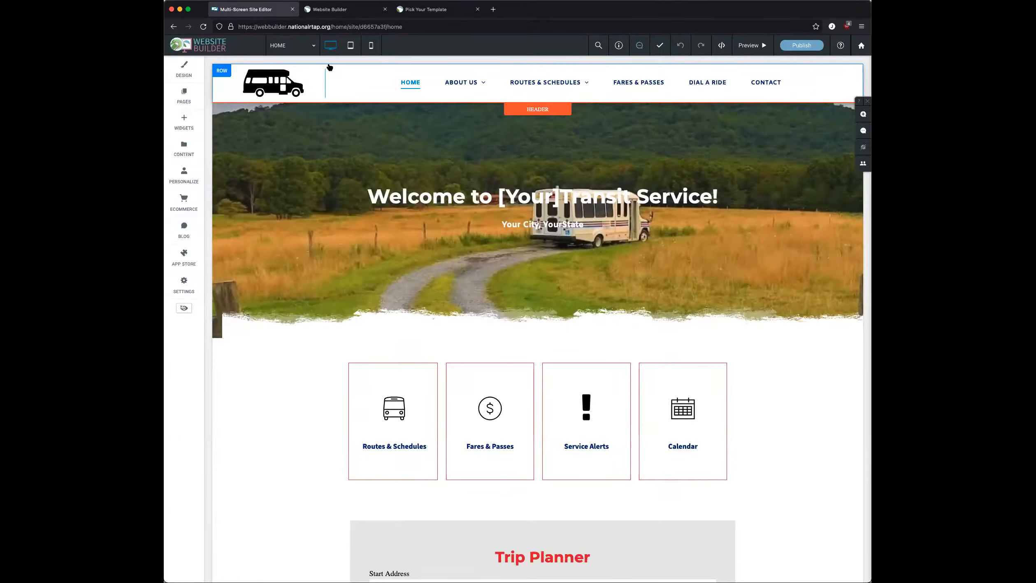
# - Examine the sub-pages listed under Routes & Schedules in the header navigation
pyautogui.click(515, 92)
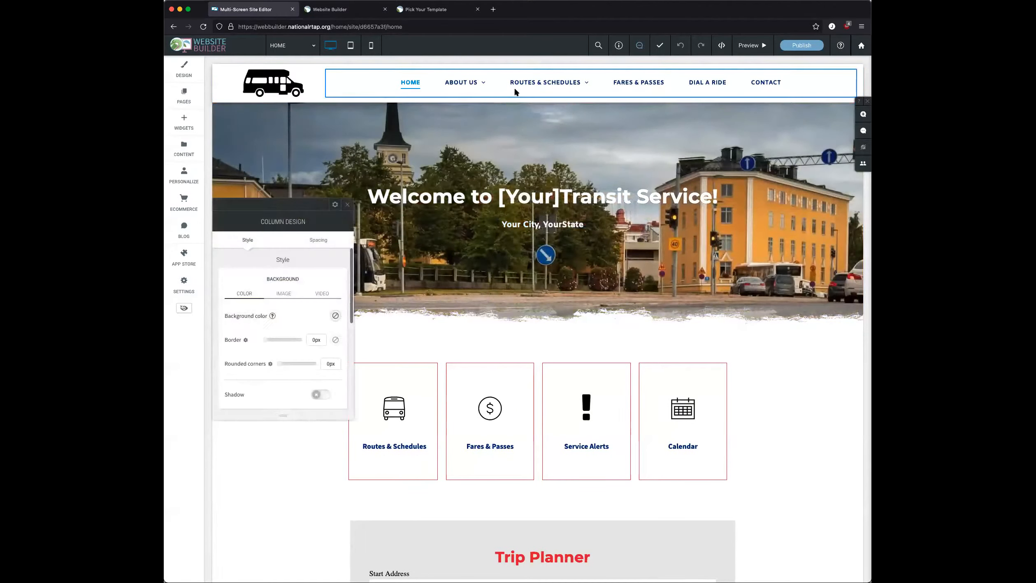
pyautogui.click(348, 204)
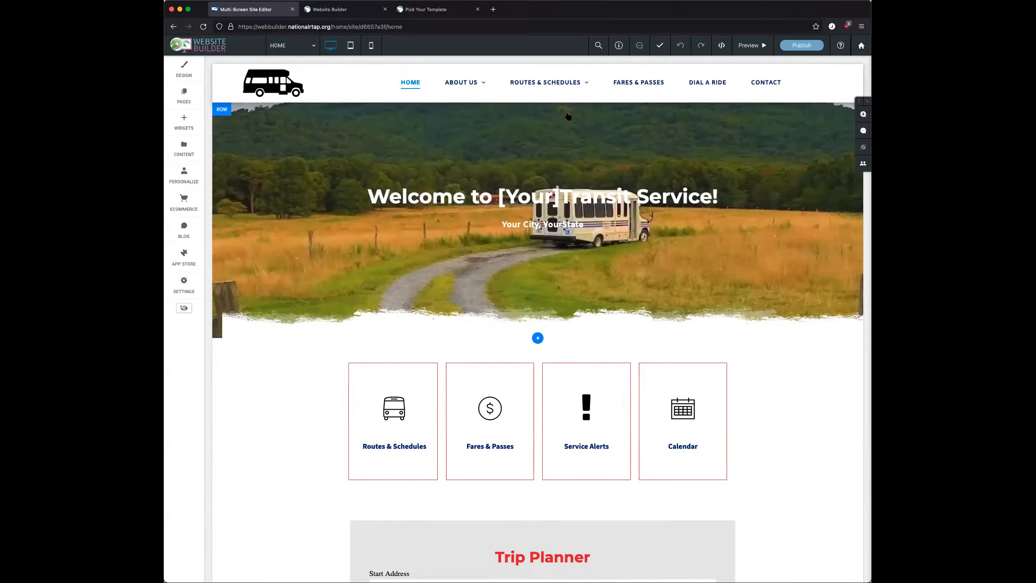
pyautogui.moveTo(565, 85)
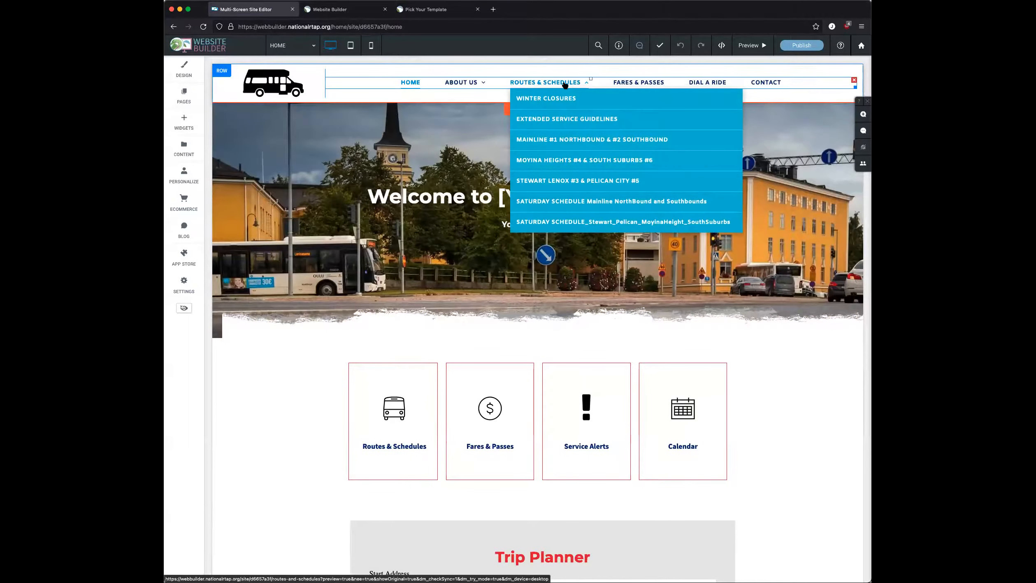
# - Open the Mainline #1 Northbound & #2 Southbound page and examine its route map and schedule tables
pyautogui.click(573, 139)
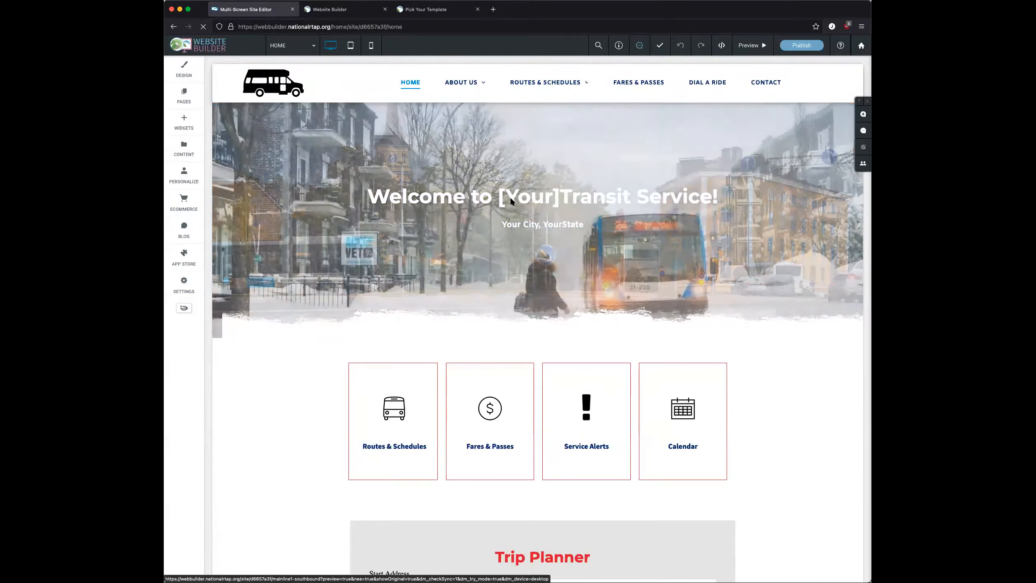
pyautogui.scroll(-5, 414, 384)
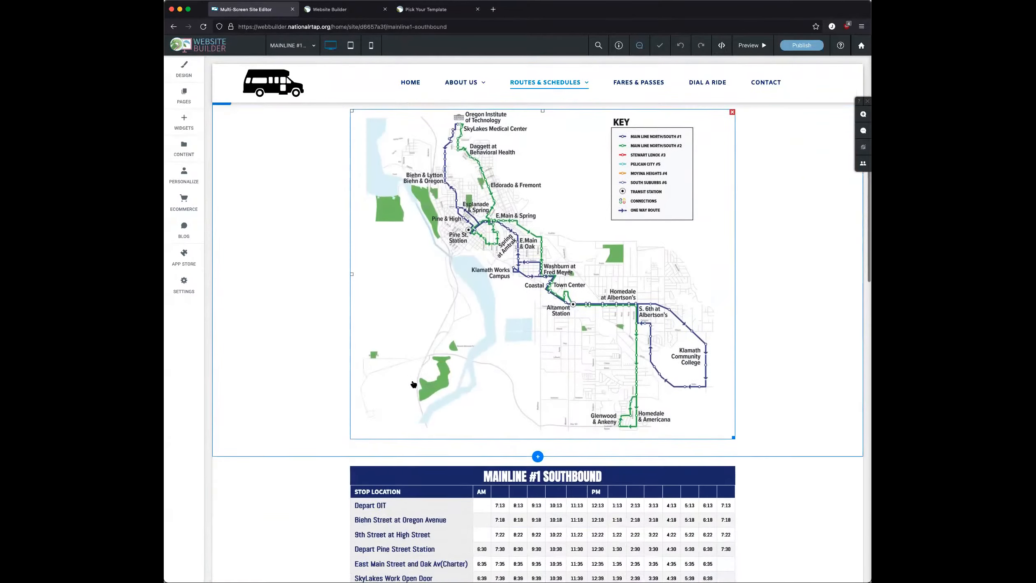
pyautogui.scroll(-3, 414, 384)
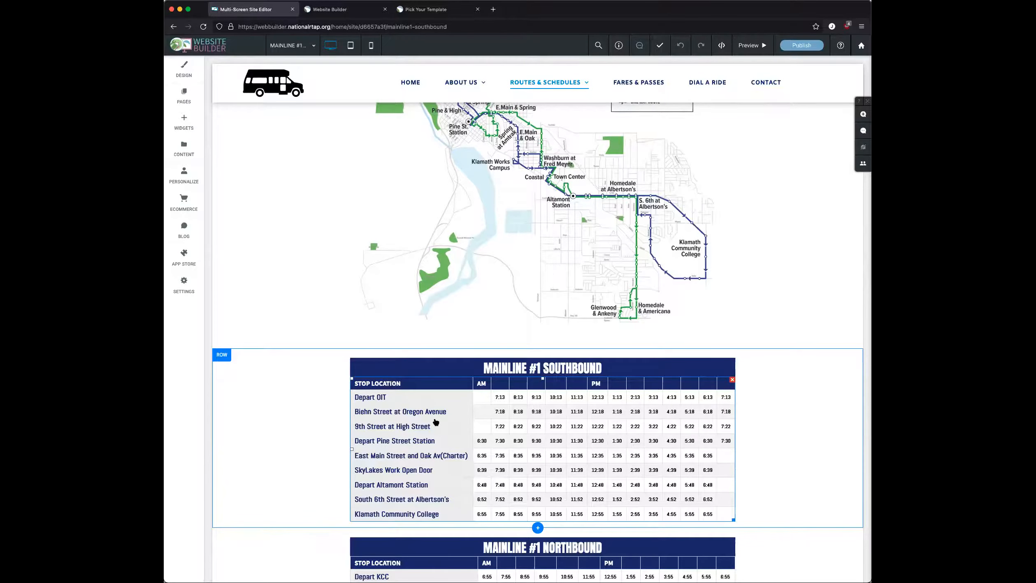
pyautogui.scroll(5, 356, 302)
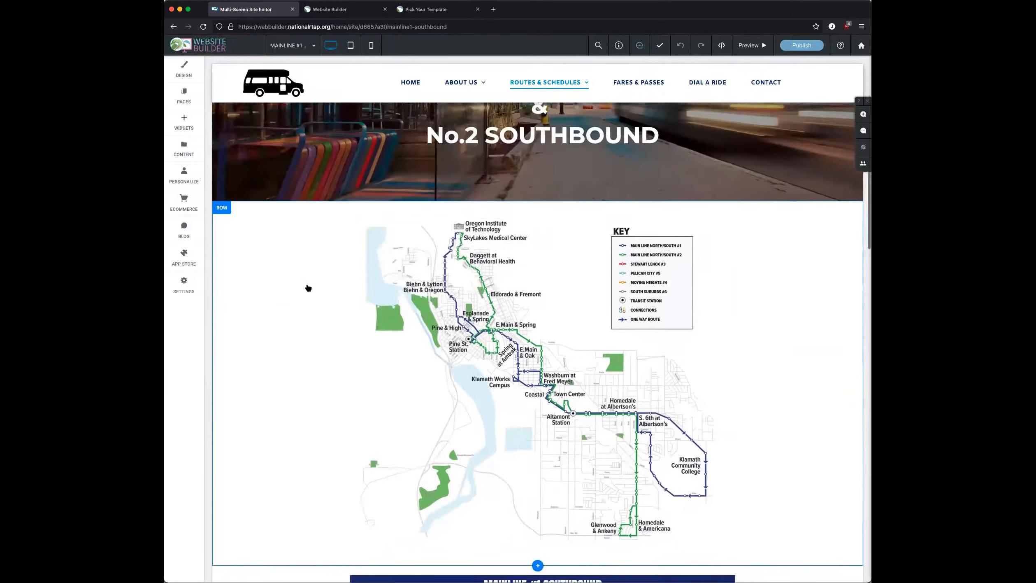
pyautogui.scroll(-1, 308, 288)
pyautogui.scroll(-2, 309, 287)
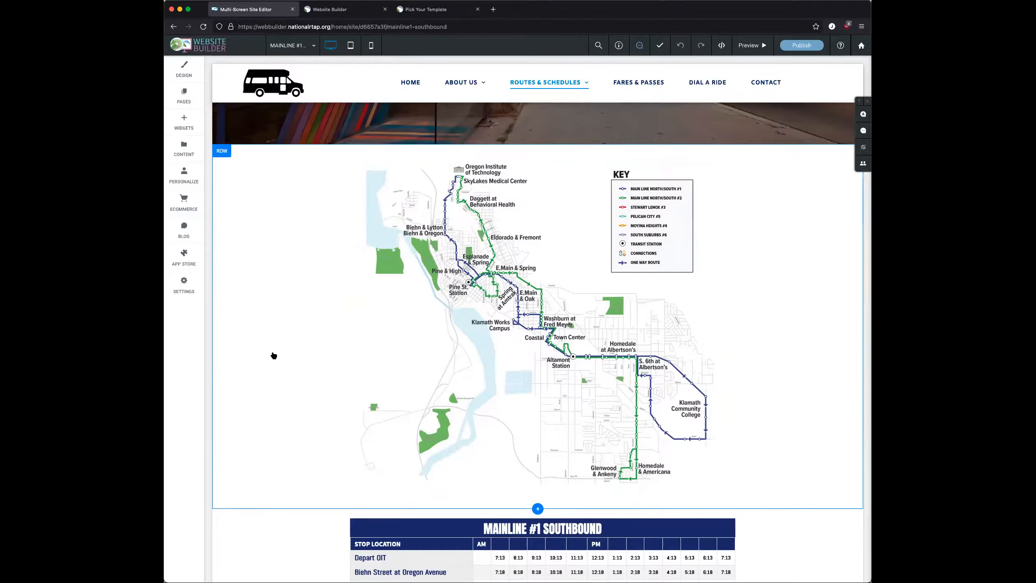
pyautogui.scroll(-6, 273, 354)
pyautogui.scroll(7, 272, 353)
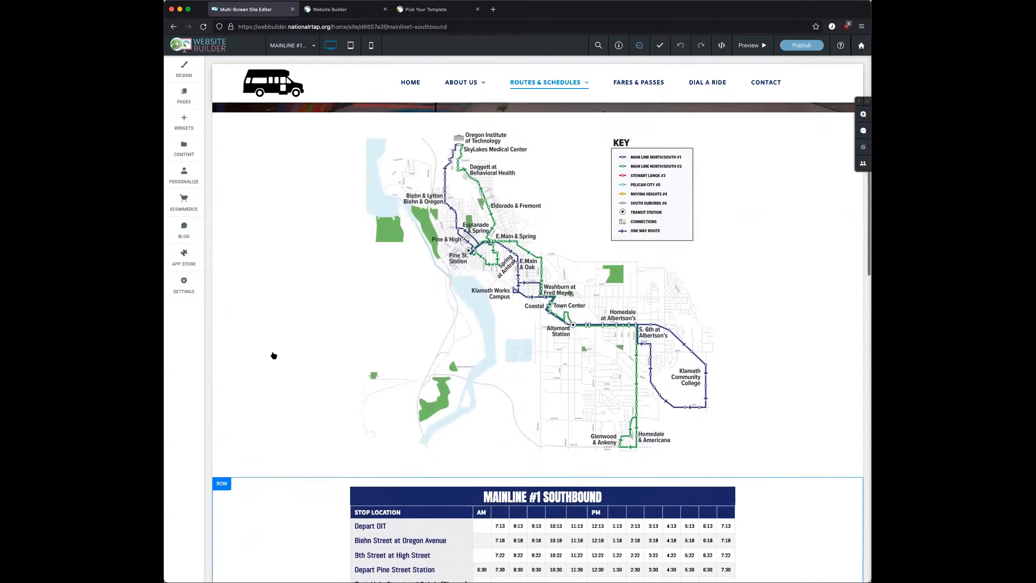
pyautogui.scroll(-2, 305, 404)
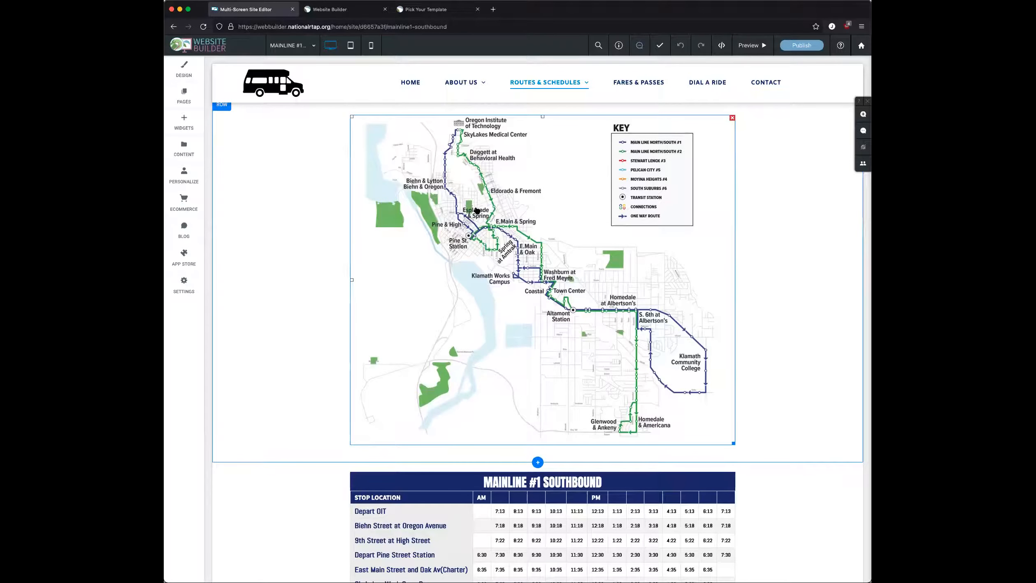
pyautogui.scroll(-5, 381, 307)
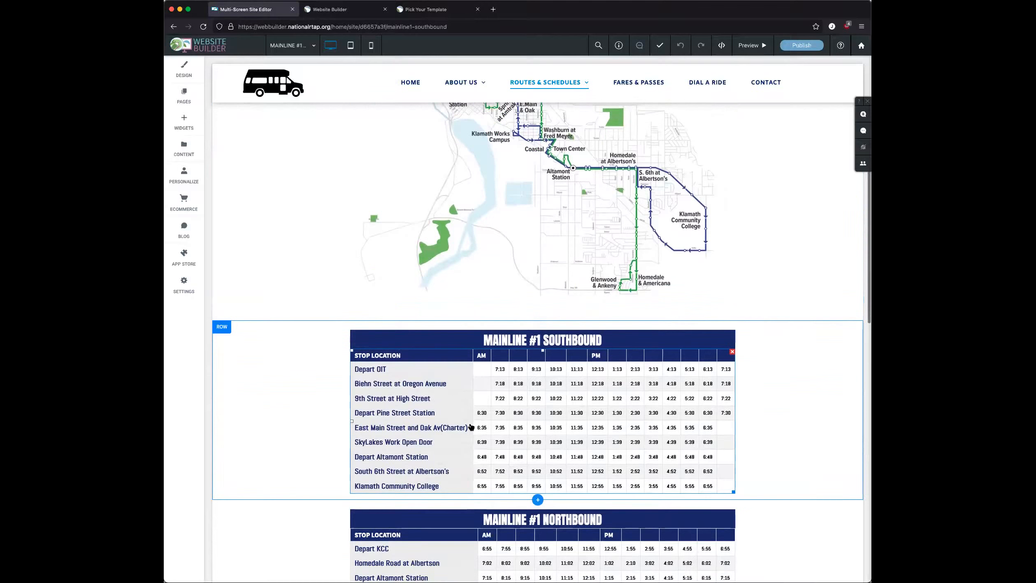
# - Open the Mainline #1 Southbound table's content editor and look through its stop times and CSV upload option
pyautogui.click(475, 428)
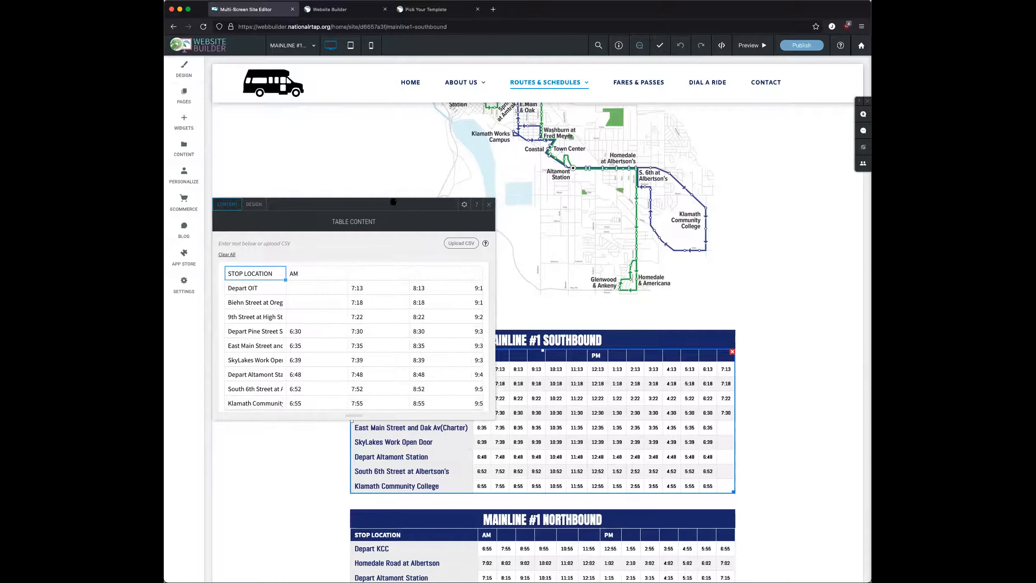
pyautogui.moveTo(397, 199); pyautogui.dragTo(449, 100)
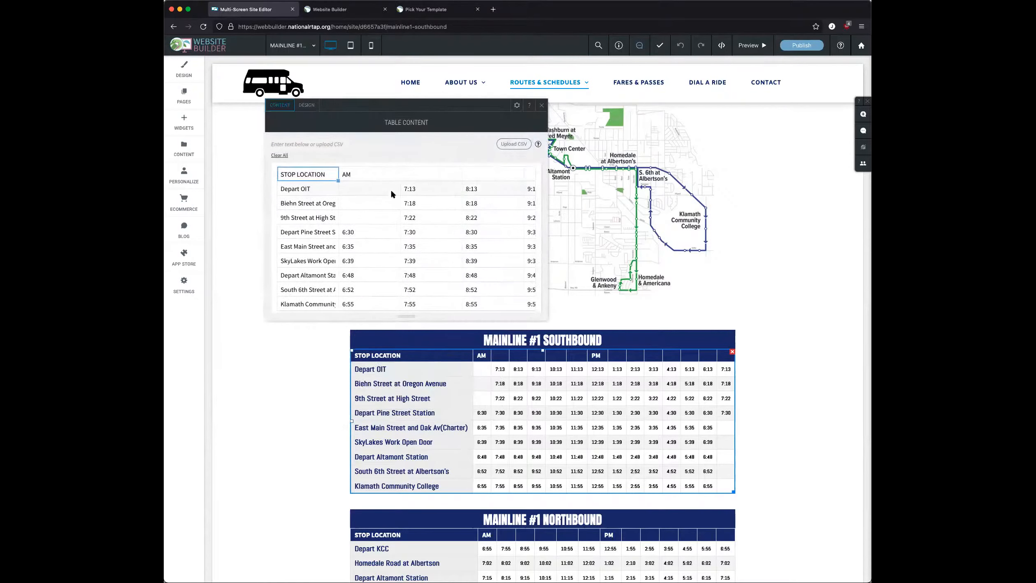
pyautogui.hscroll(10, 419, 243)
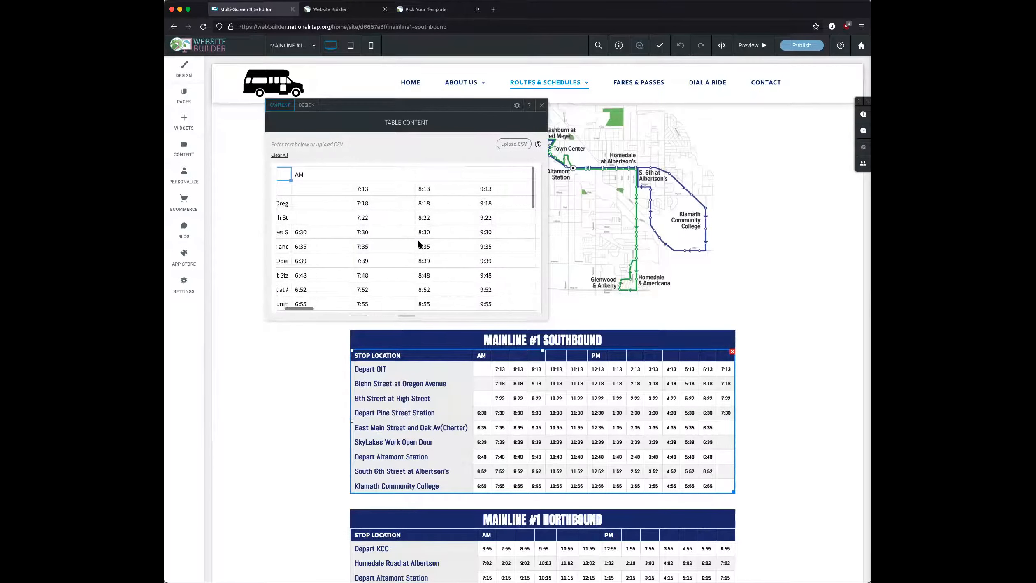
pyautogui.hscroll(-10, 417, 241)
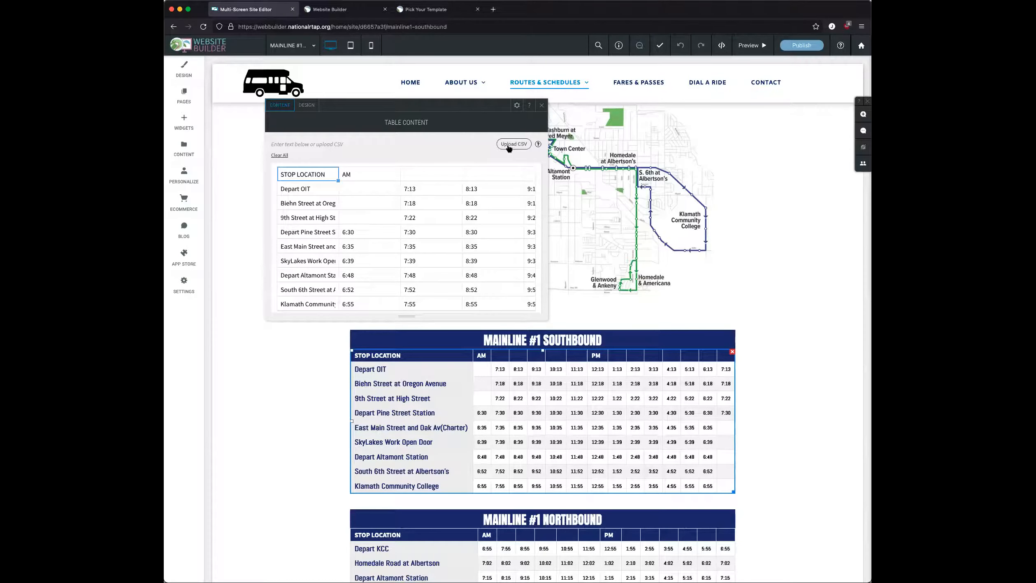
# - Inspect the header style in the Mainline #1 Southbound table's design settings and close the table editor
pyautogui.click(308, 105)
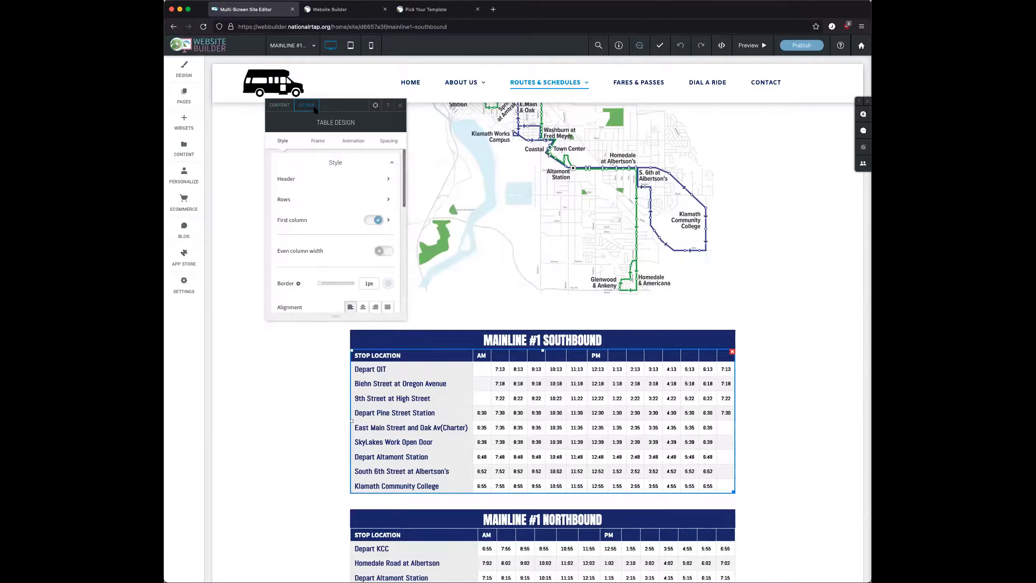
pyautogui.click(333, 181)
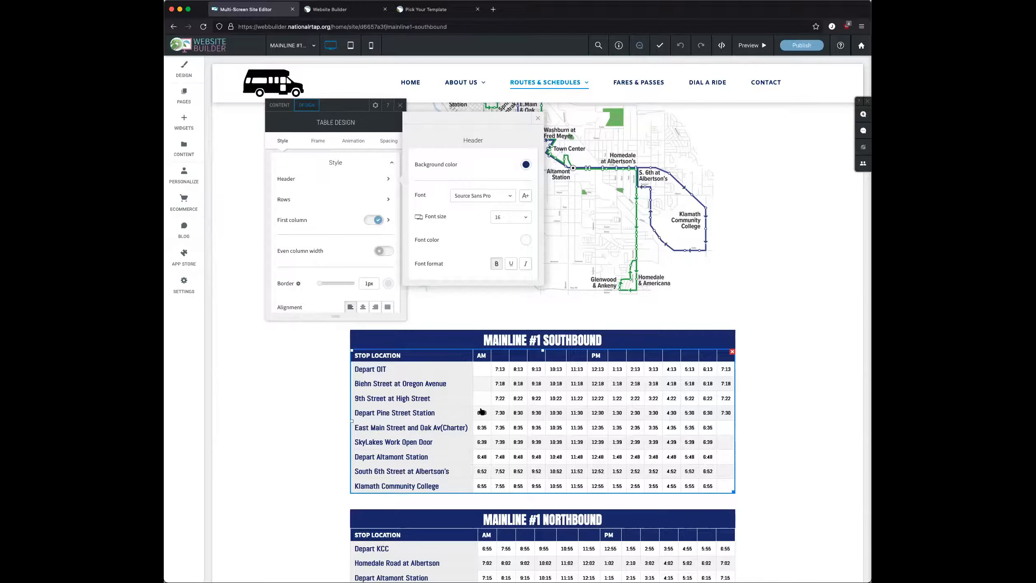
pyautogui.click(400, 105)
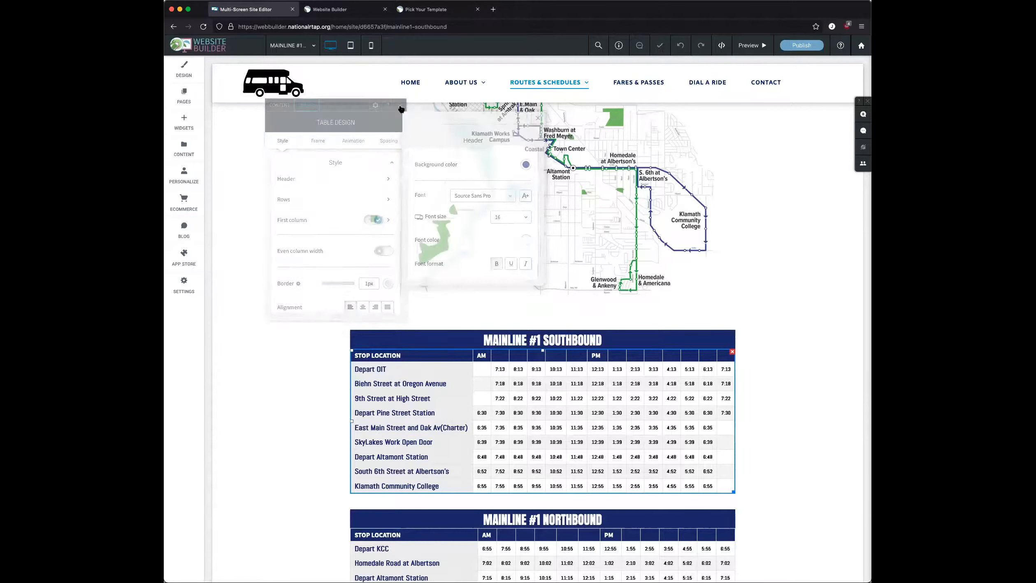
pyautogui.scroll(-2, 517, 426)
pyautogui.click(516, 426)
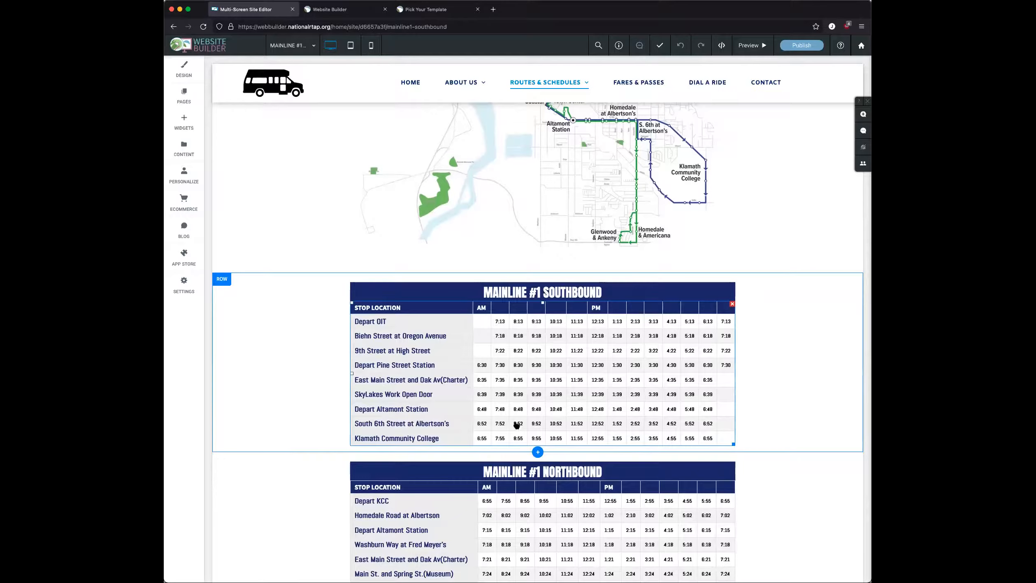
pyautogui.scroll(-4, 516, 425)
pyautogui.scroll(2, 516, 425)
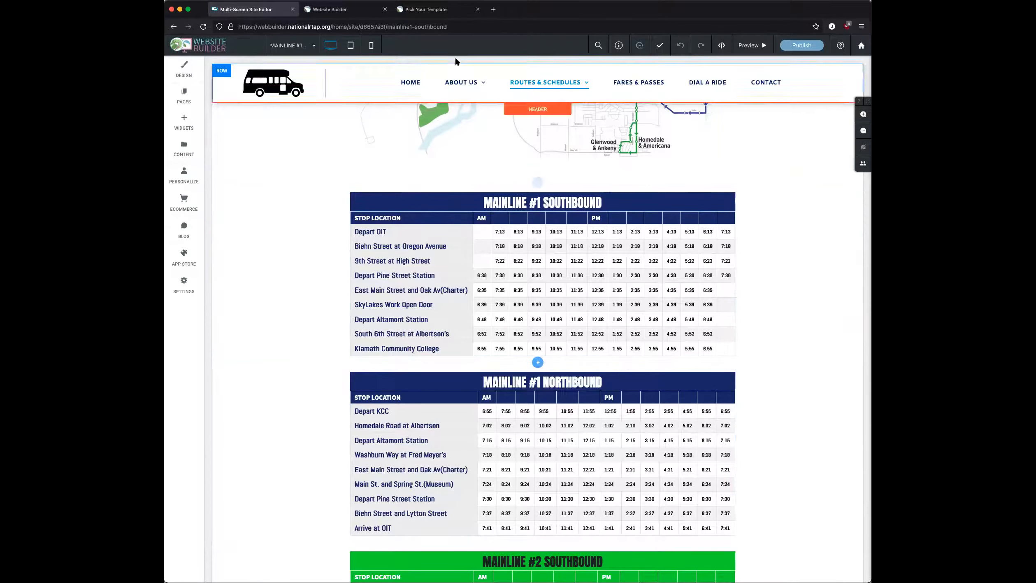
# - Go to the Board of Directors section under About Us and look through the About Us page's sections
pyautogui.click(463, 84)
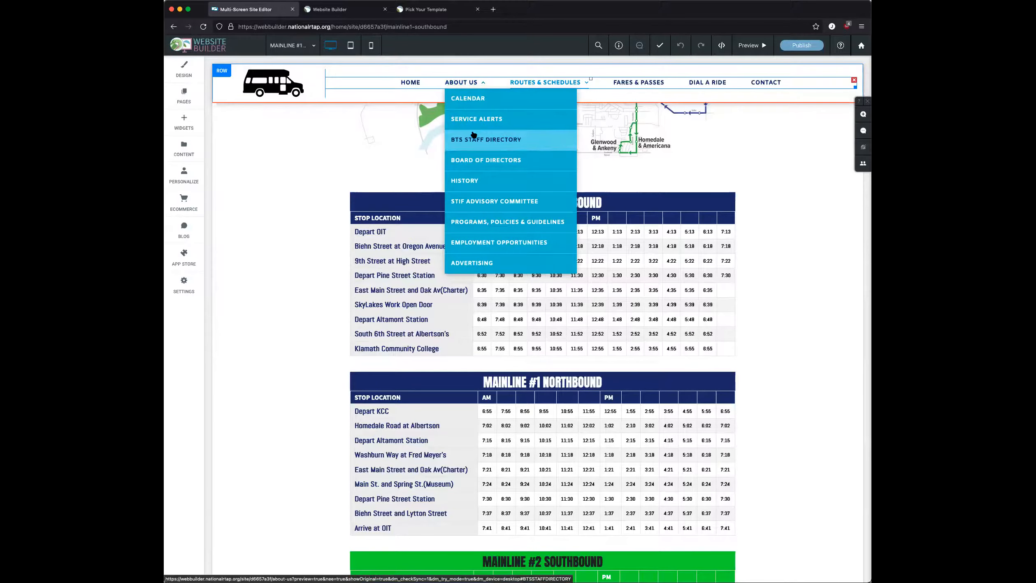
pyautogui.click(479, 160)
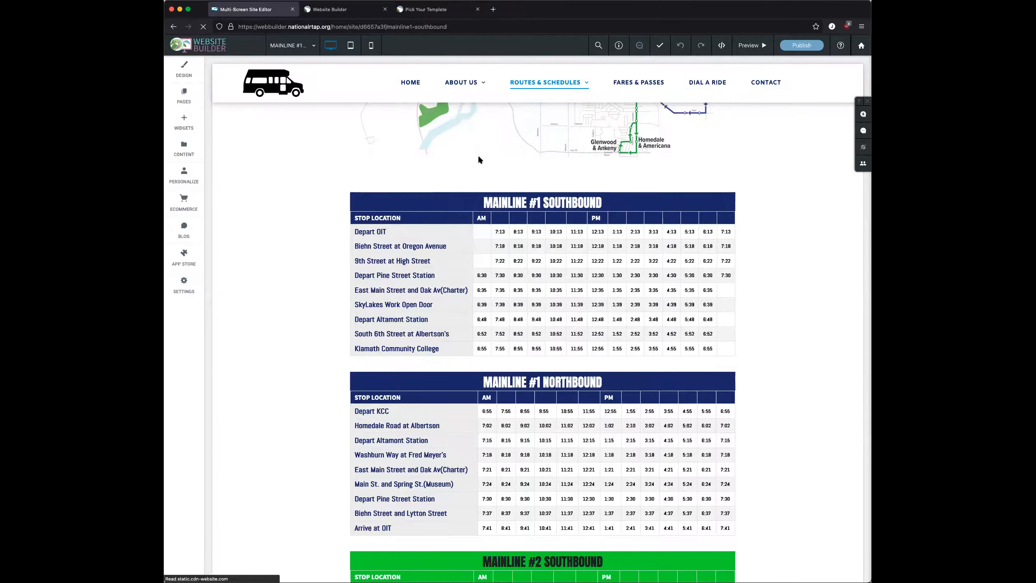
pyautogui.scroll(-5, 463, 311)
pyautogui.scroll(-15, 462, 313)
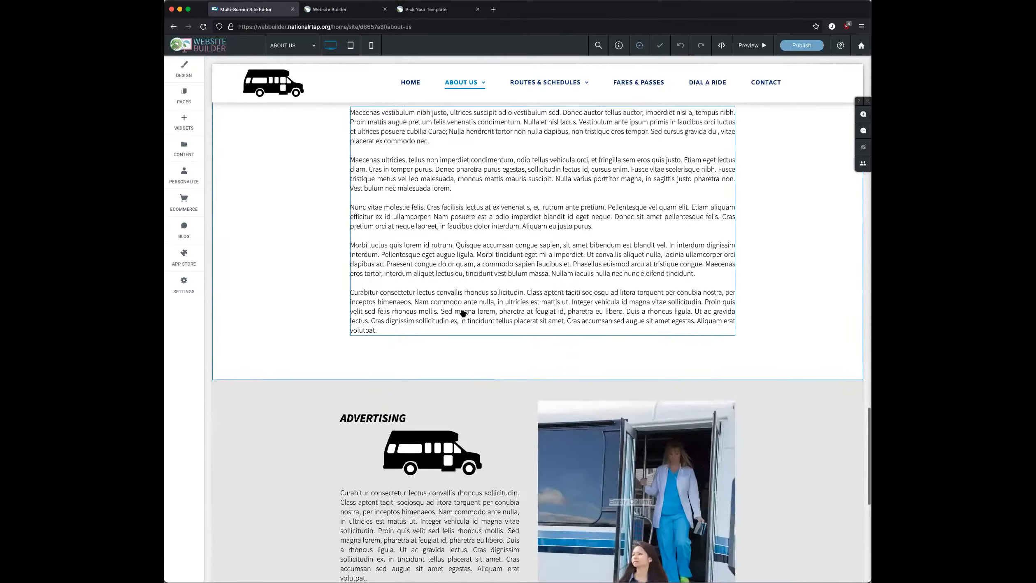
pyautogui.scroll(15, 463, 313)
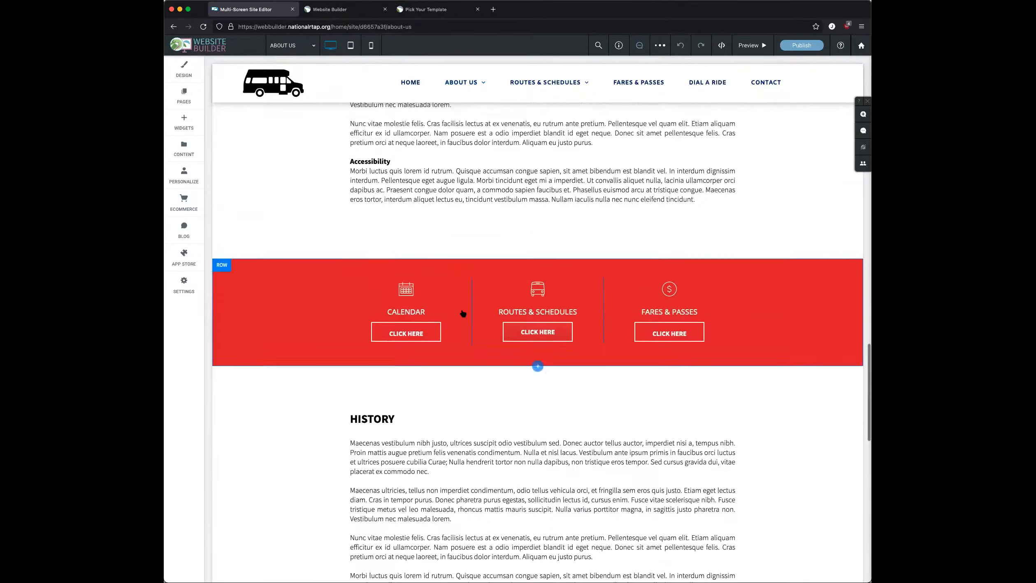
pyautogui.scroll(-5, 463, 313)
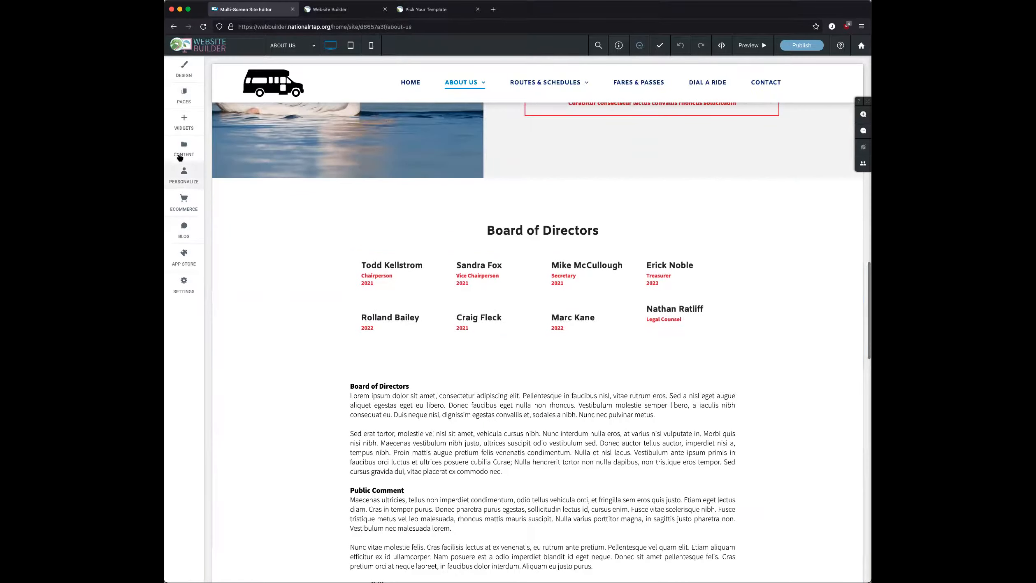
# - Search the widgets for "list", place a List widget above the Board of Directors heading and close its settings
pyautogui.click(191, 120)
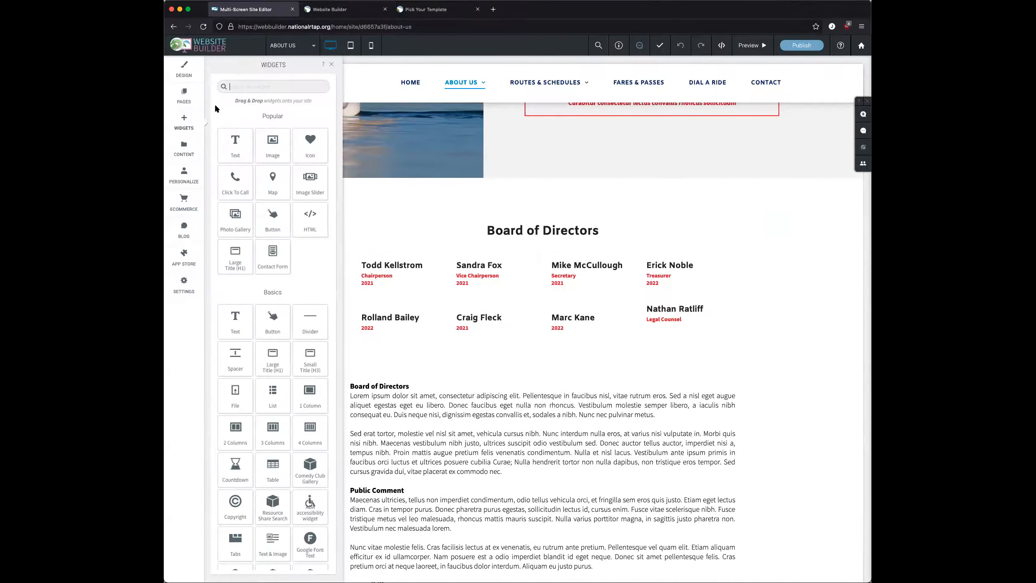
pyautogui.write('list')
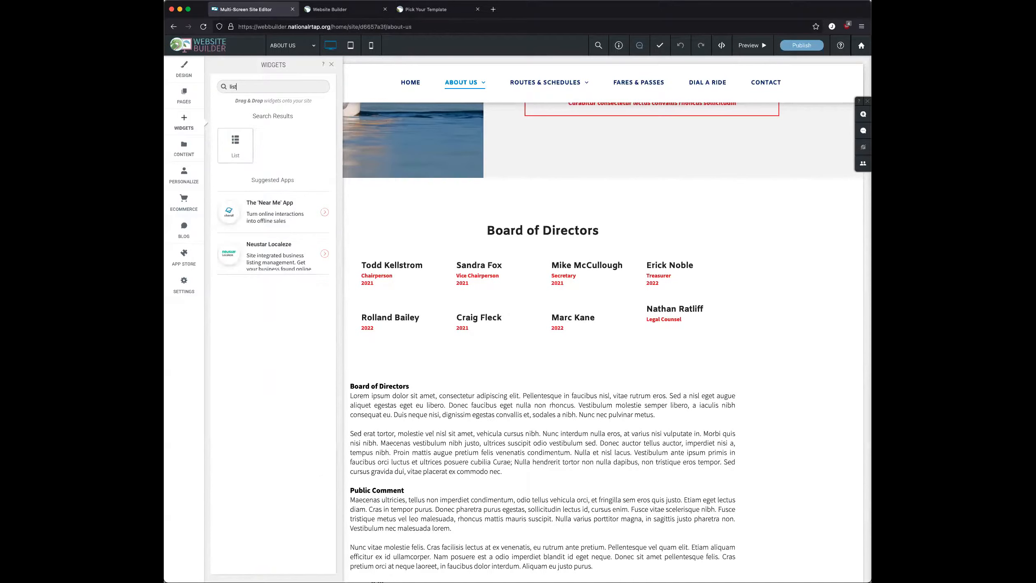
pyautogui.moveTo(235, 144); pyautogui.dragTo(460, 233)
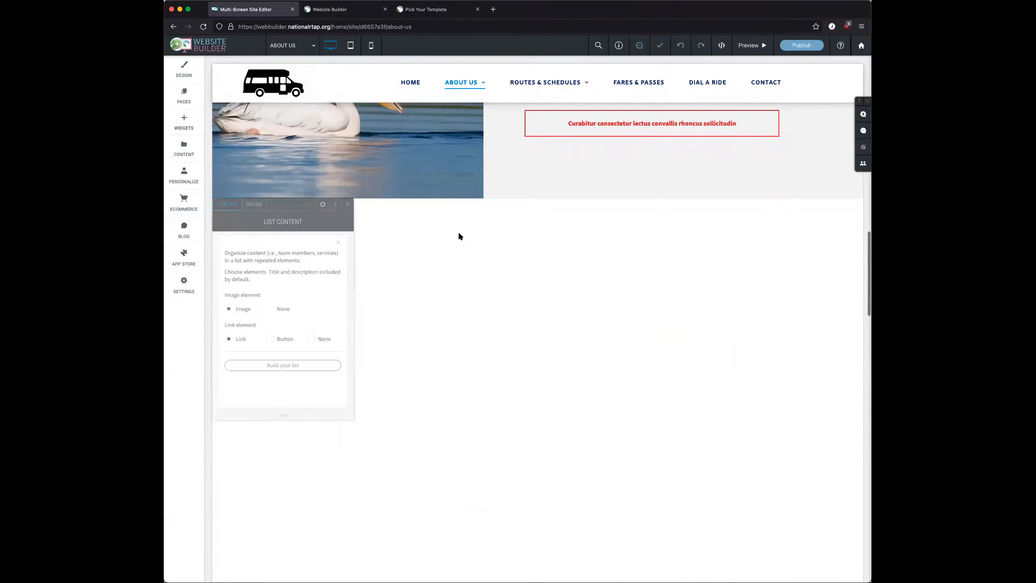
pyautogui.click(347, 205)
pyautogui.scroll(-1, 354, 277)
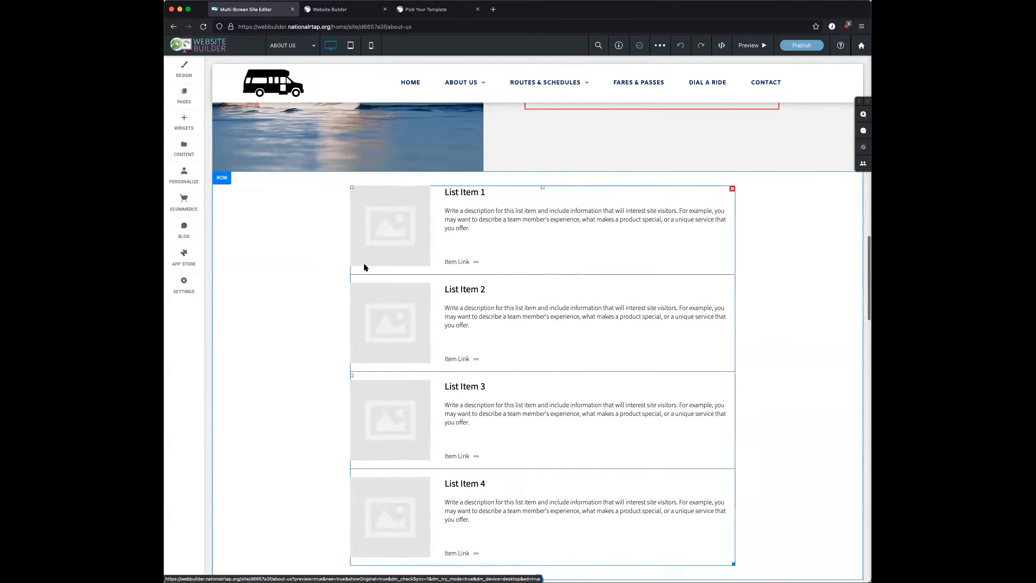
pyautogui.scroll(-1, 471, 359)
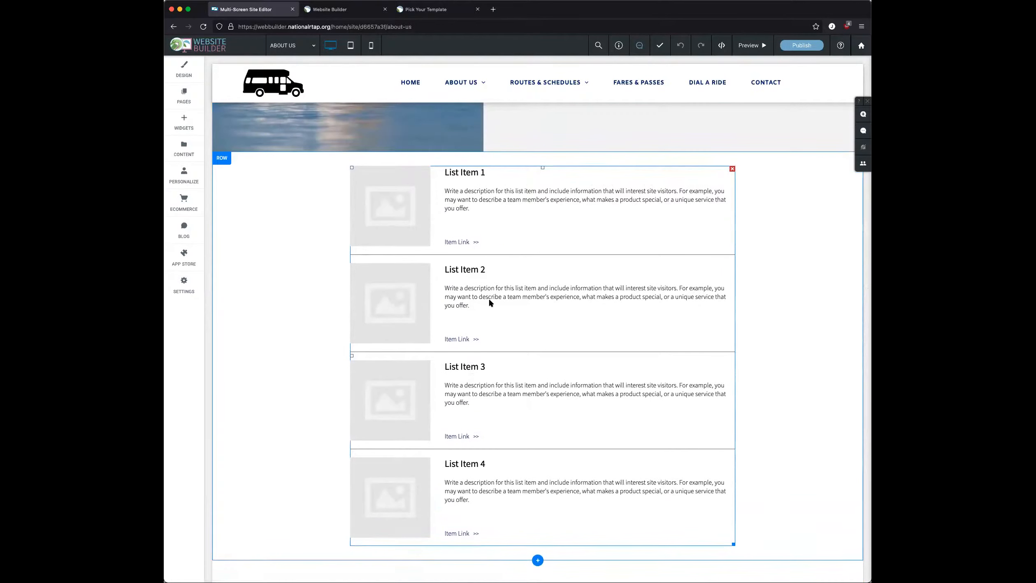
# - Build the new list with image and link elements and open the settings of List Item 1
pyautogui.click(480, 214)
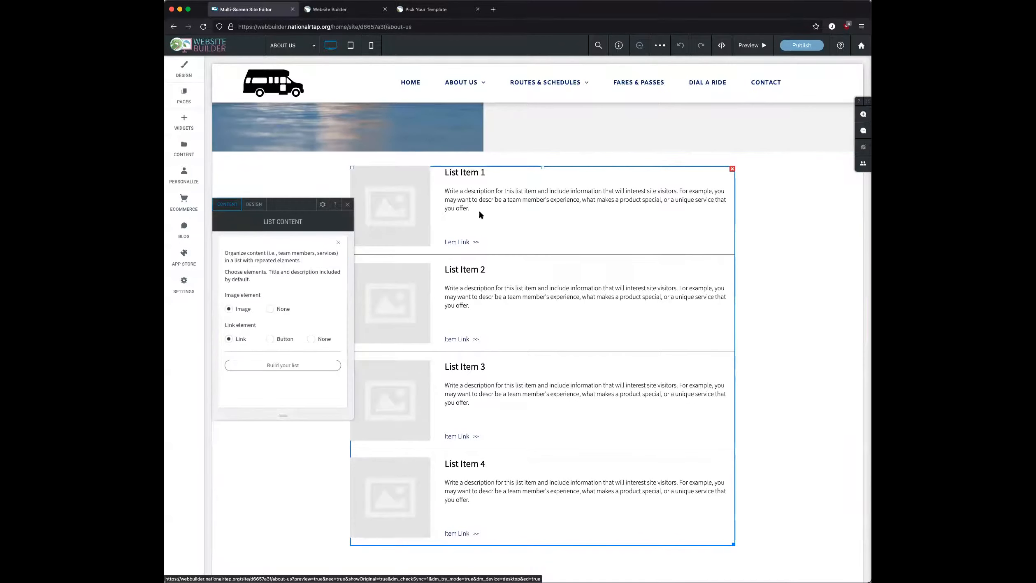
pyautogui.click(300, 364)
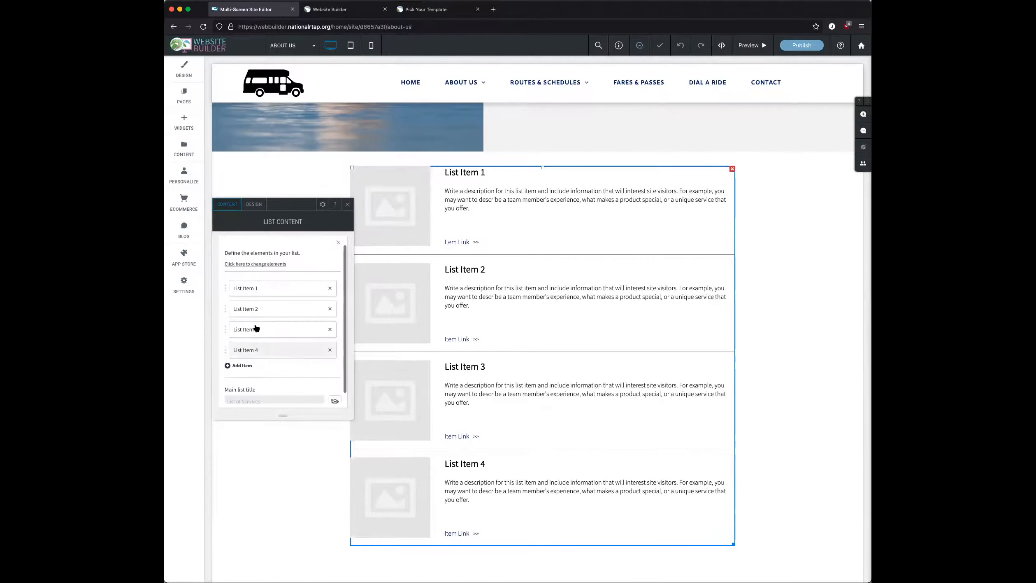
pyautogui.click(257, 282)
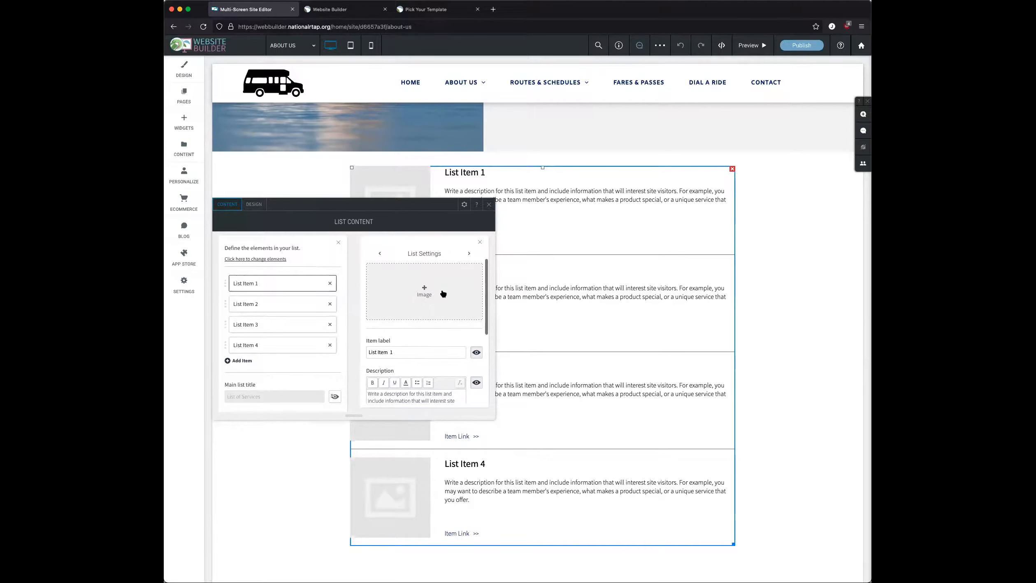
# - Set the list's image element to None and open the settings of List Item 1 again
pyautogui.click(268, 259)
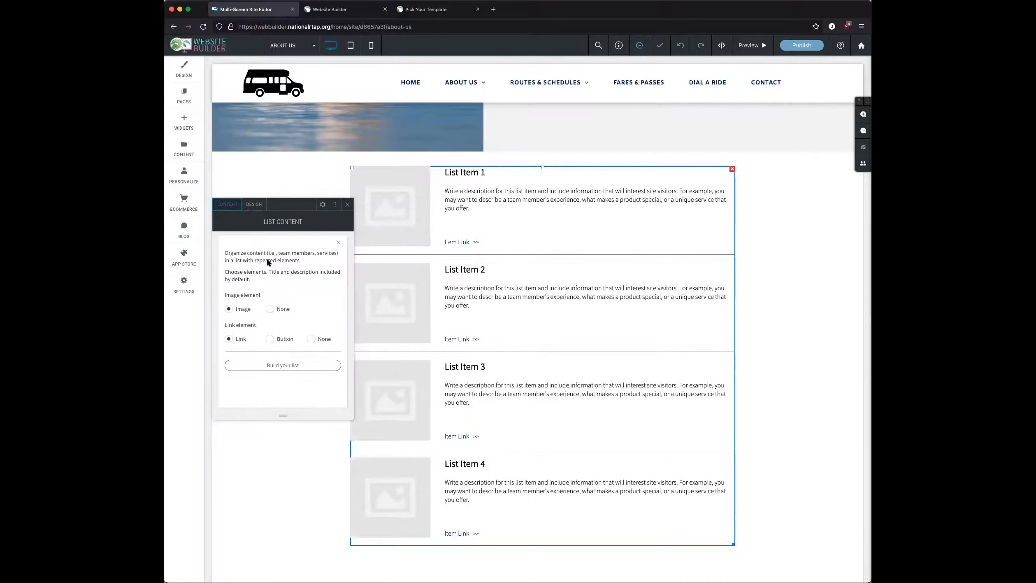
pyautogui.click(269, 308)
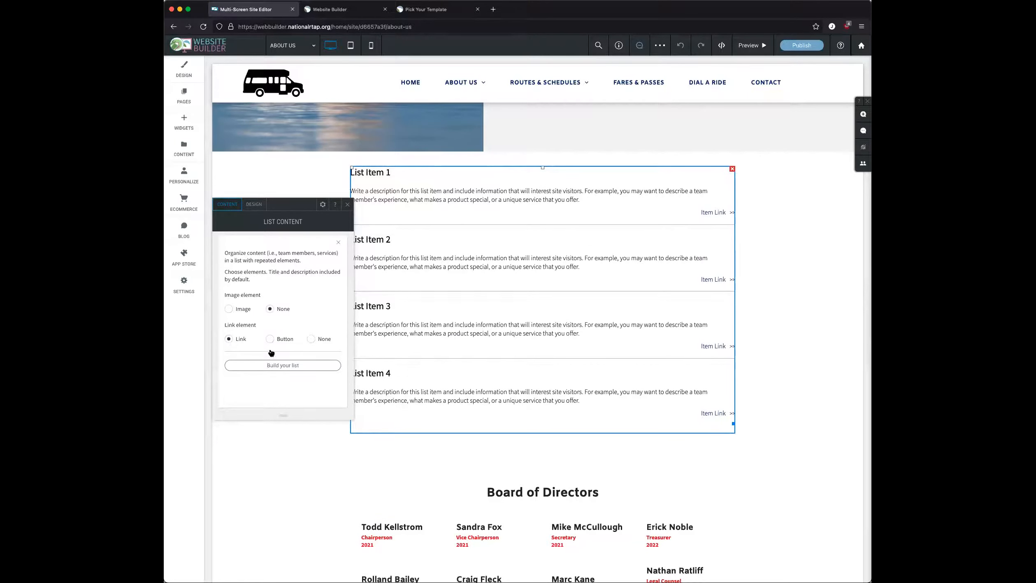
pyautogui.click(258, 205)
pyautogui.click(229, 205)
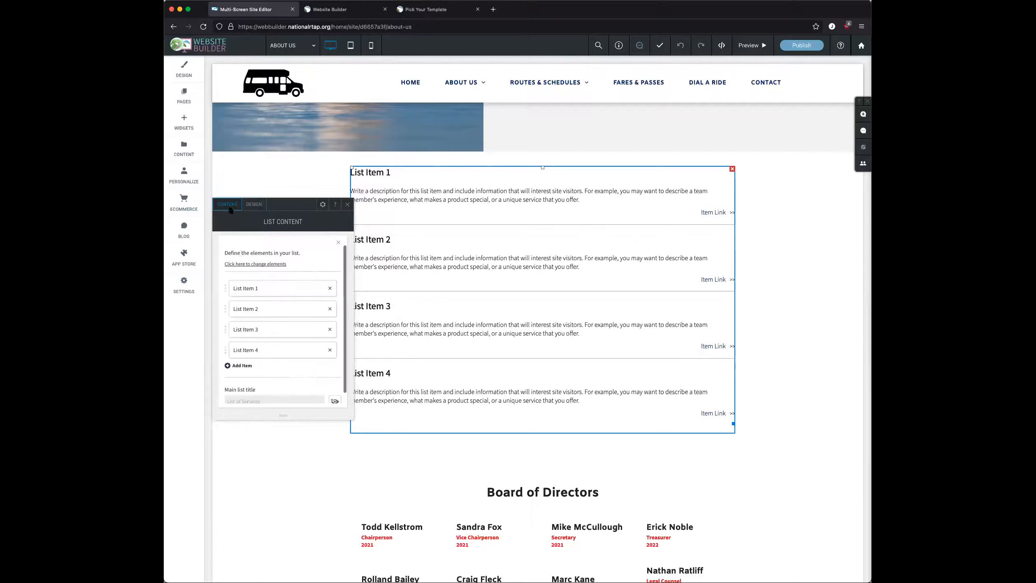
pyautogui.scroll(-2, 277, 395)
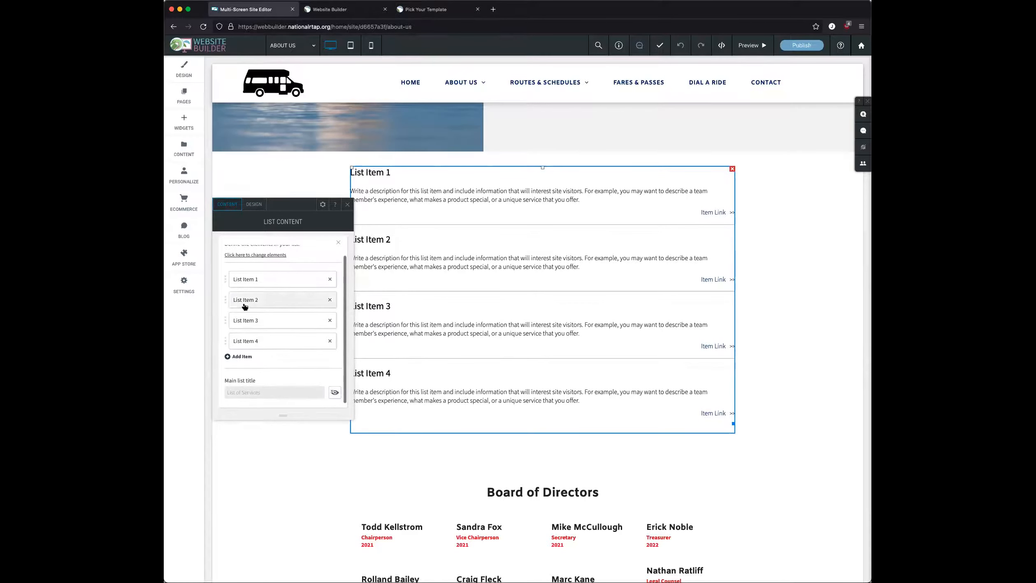
pyautogui.click(260, 282)
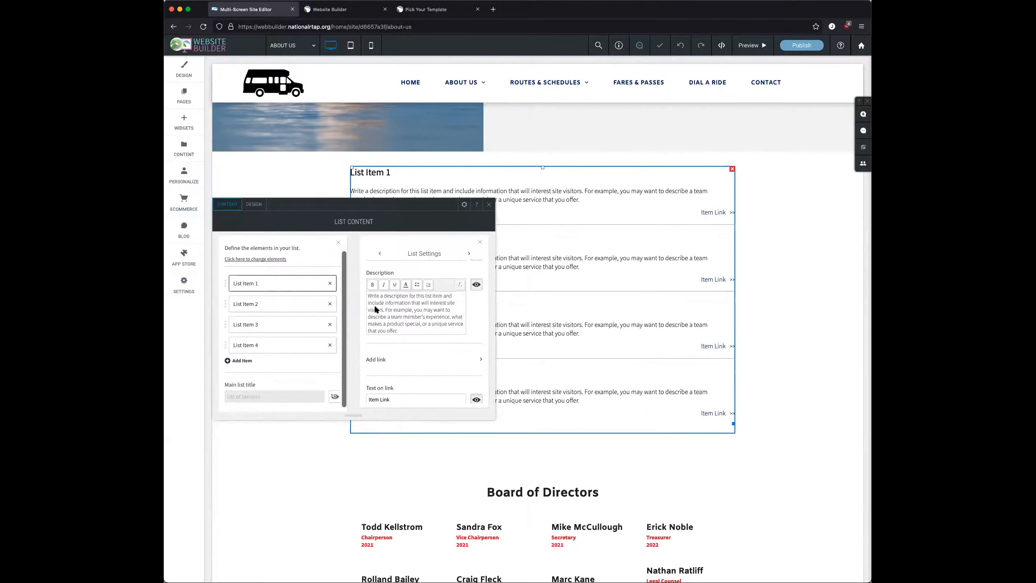
# - Hide the description of the first list item and label the item 9/1/21
pyautogui.scroll(2, 411, 310)
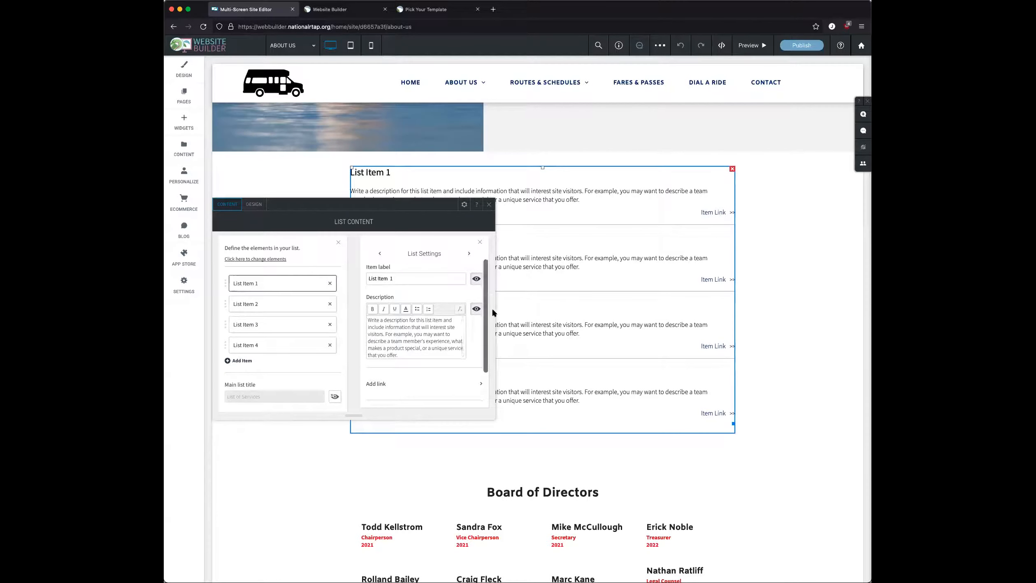
pyautogui.click(478, 309)
pyautogui.tripleClick(422, 278)
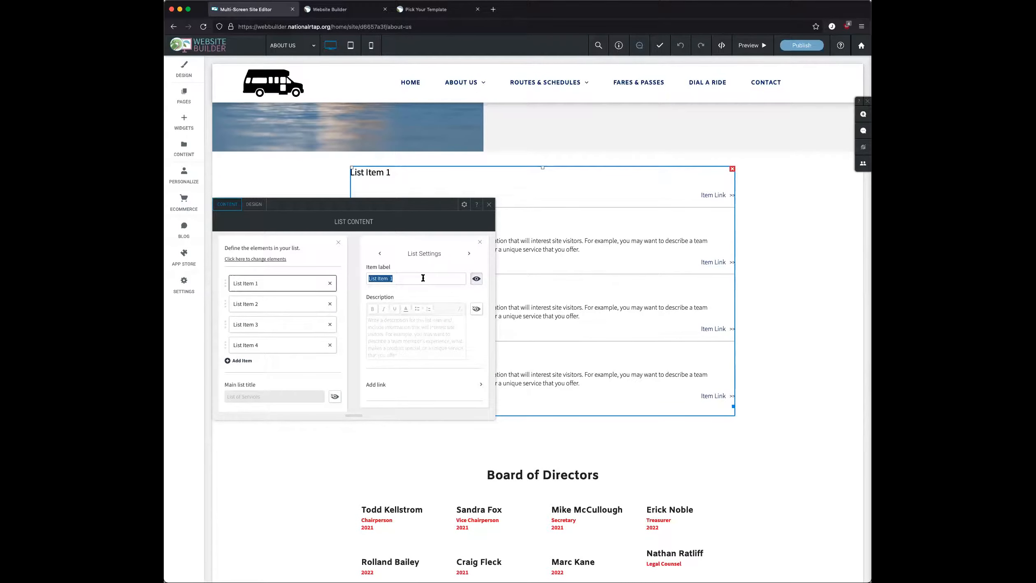
pyautogui.write('9/1/21')
# - Link the 9/1/21 list item to the Summer Youth Pass (3)_1.pdf file for download and close the list settings
pyautogui.scroll(-2, 421, 339)
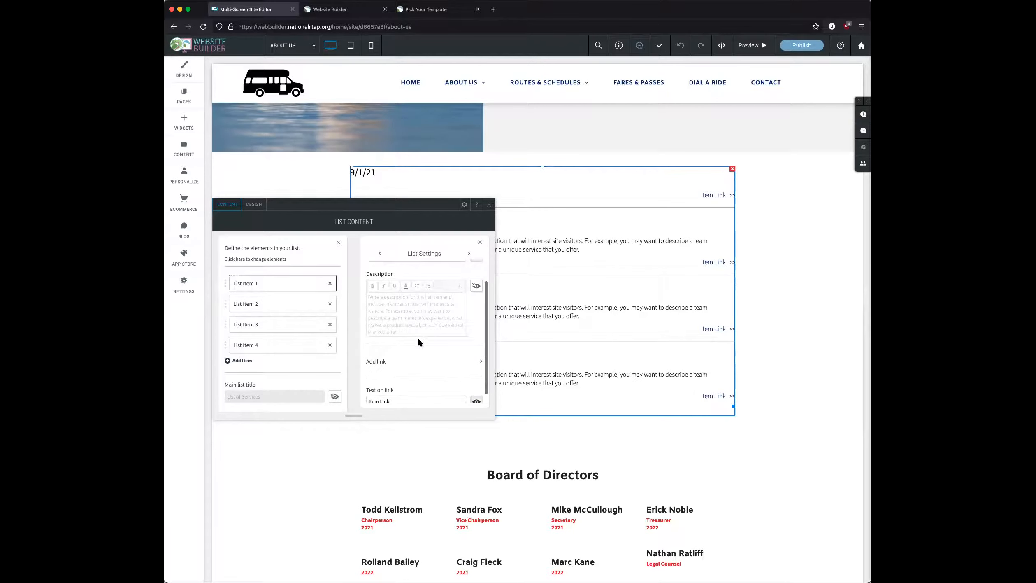
pyautogui.click(429, 357)
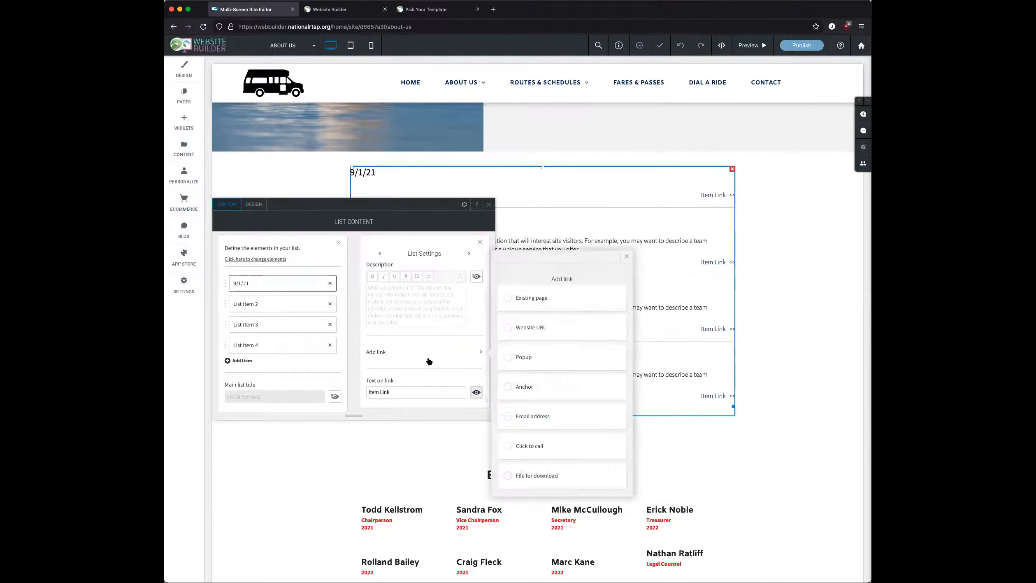
pyautogui.click(540, 477)
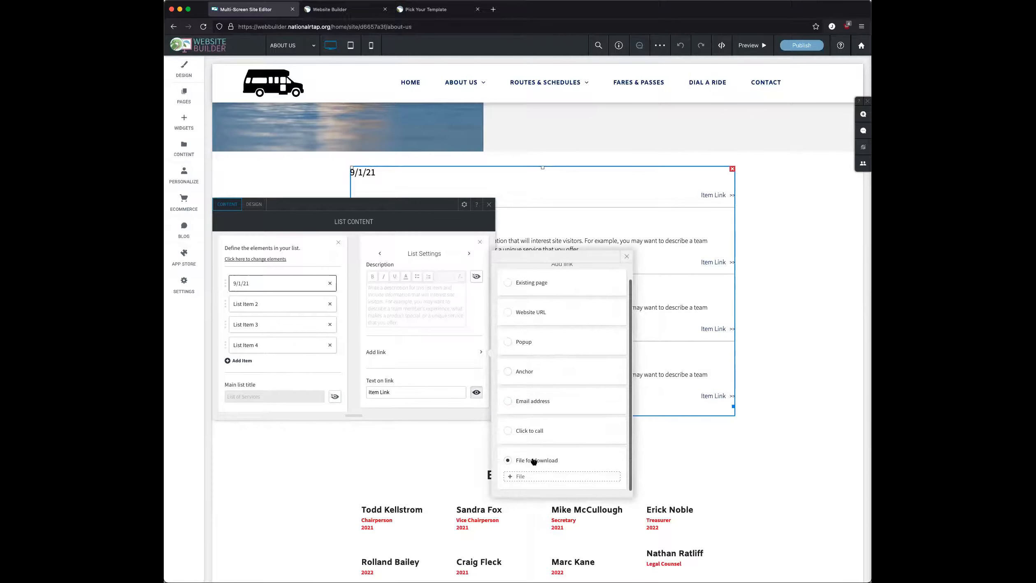
pyautogui.click(535, 478)
pyautogui.moveTo(490, 343)
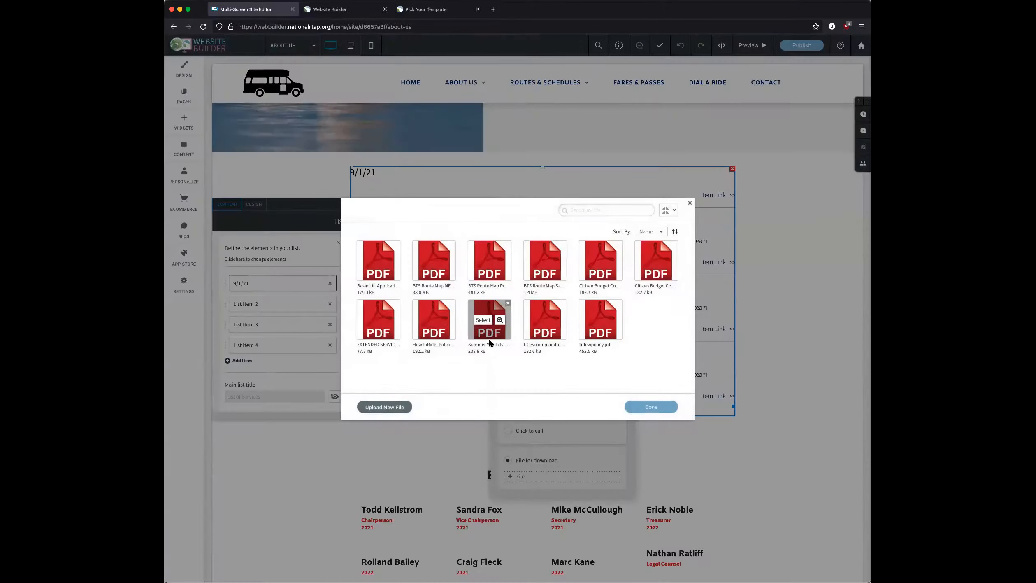
pyautogui.click(484, 320)
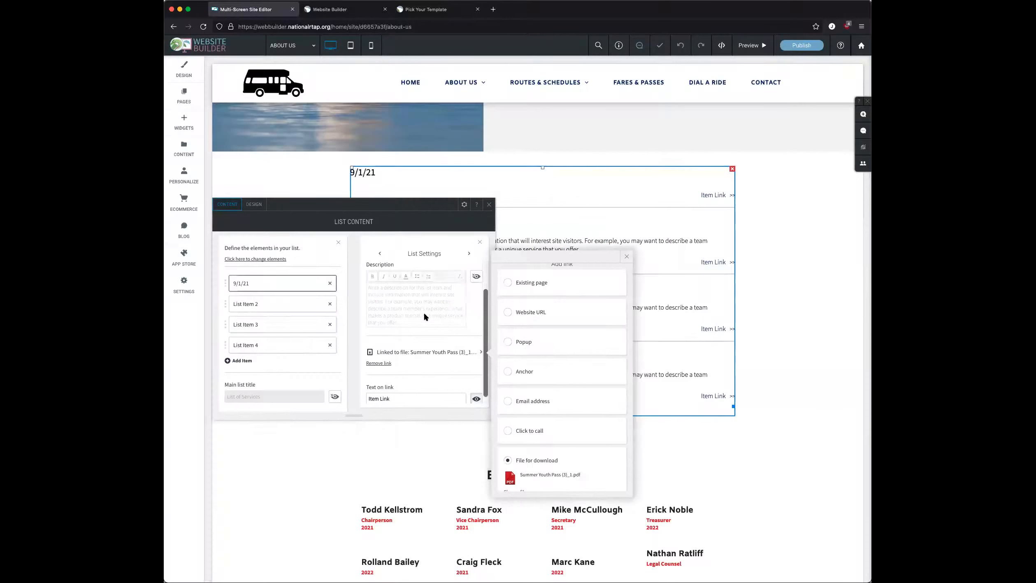
pyautogui.scroll(2, 423, 316)
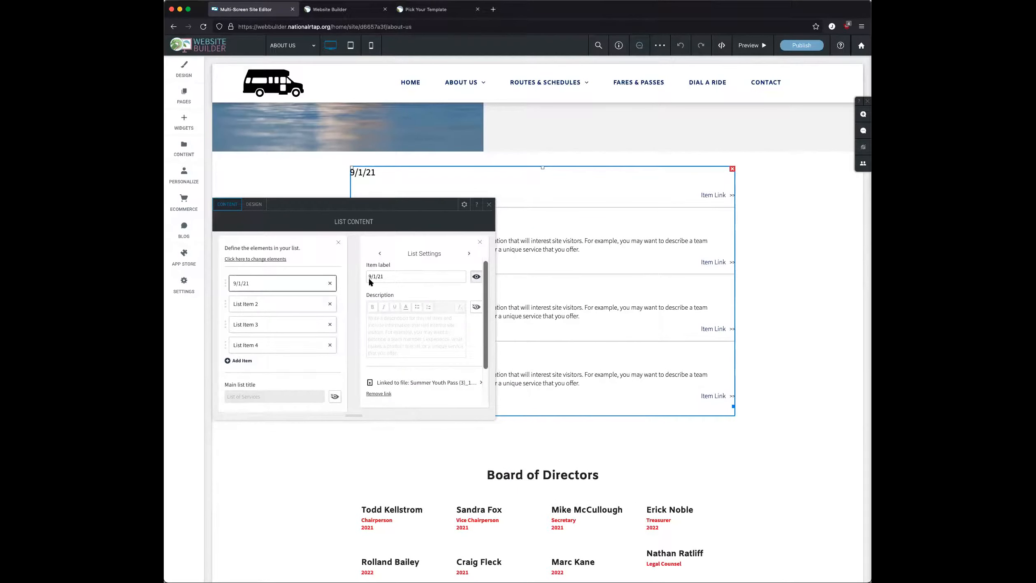
pyautogui.click(488, 205)
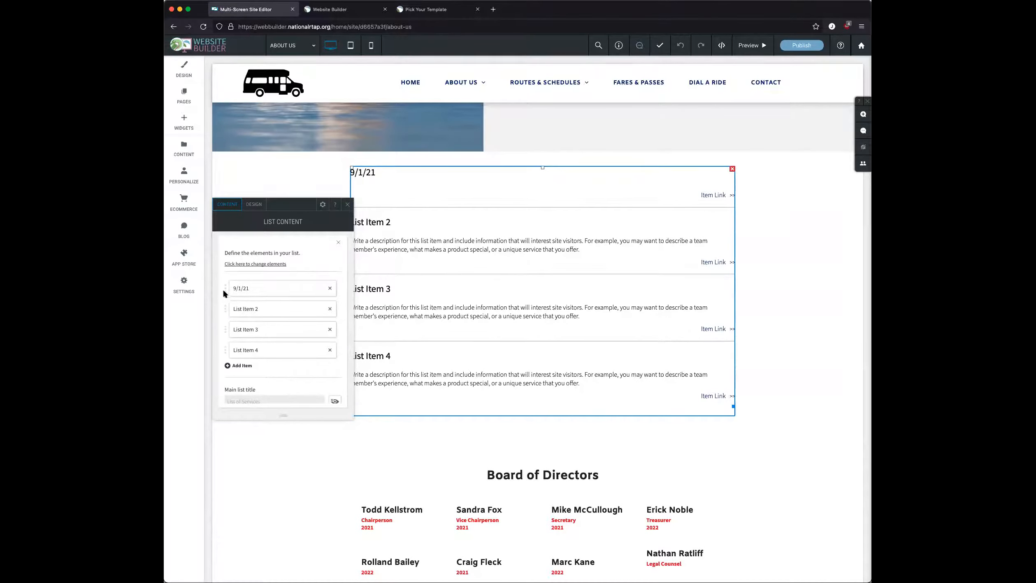
pyautogui.moveTo(226, 291)
pyautogui.mouseDown()
pyautogui.moveTo(227, 326)
pyautogui.moveTo(227, 280)
pyautogui.mouseUp()
pyautogui.click(348, 205)
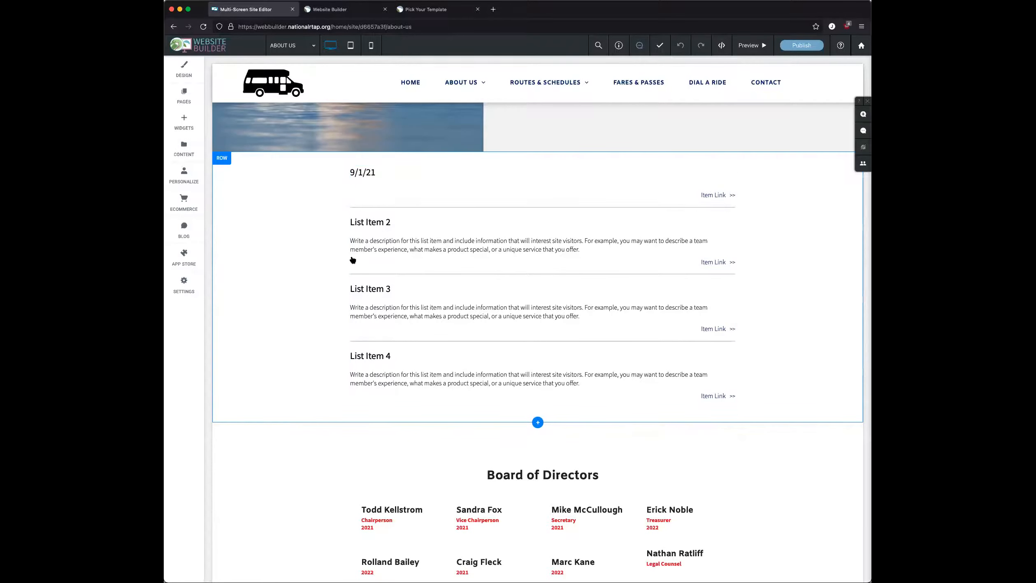
pyautogui.click(294, 296)
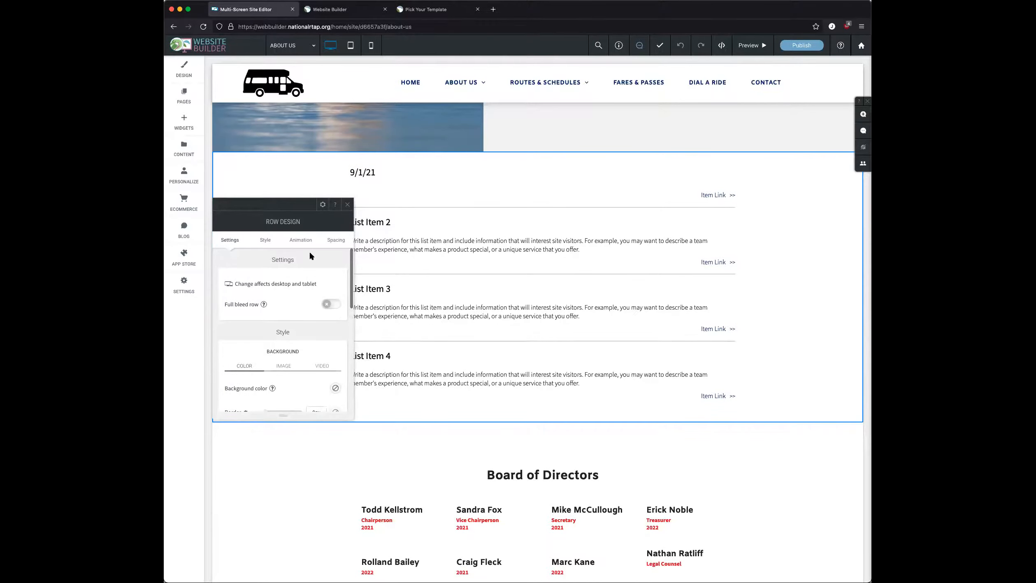
pyautogui.click(347, 209)
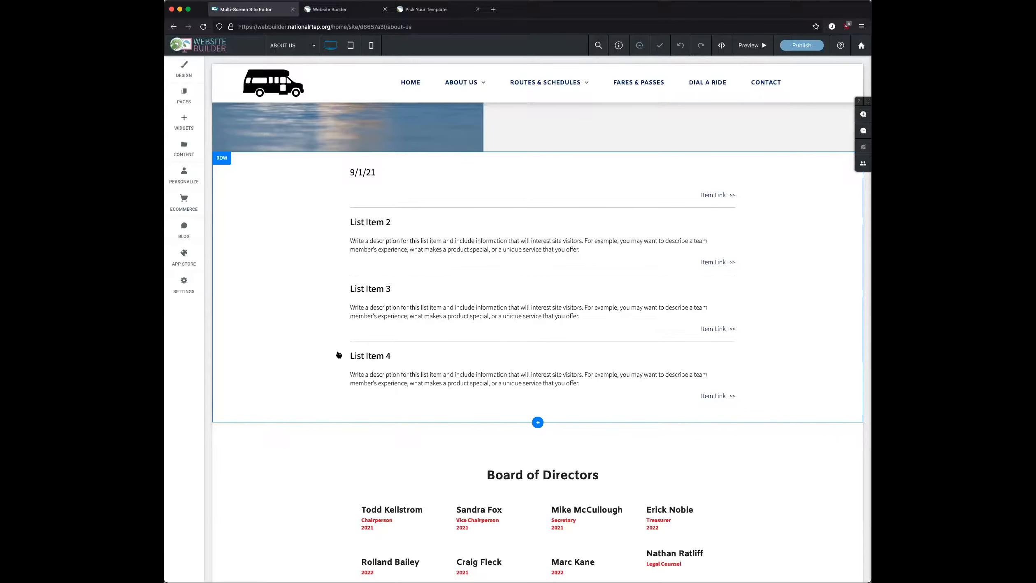
pyautogui.scroll(-4, 274, 273)
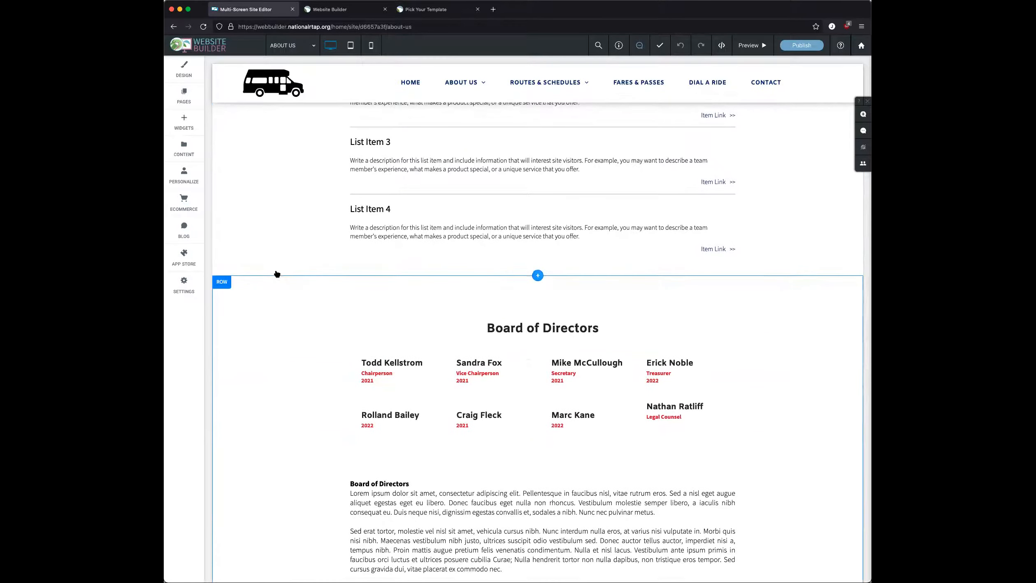
pyautogui.scroll(-1, 308, 387)
pyautogui.click(427, 356)
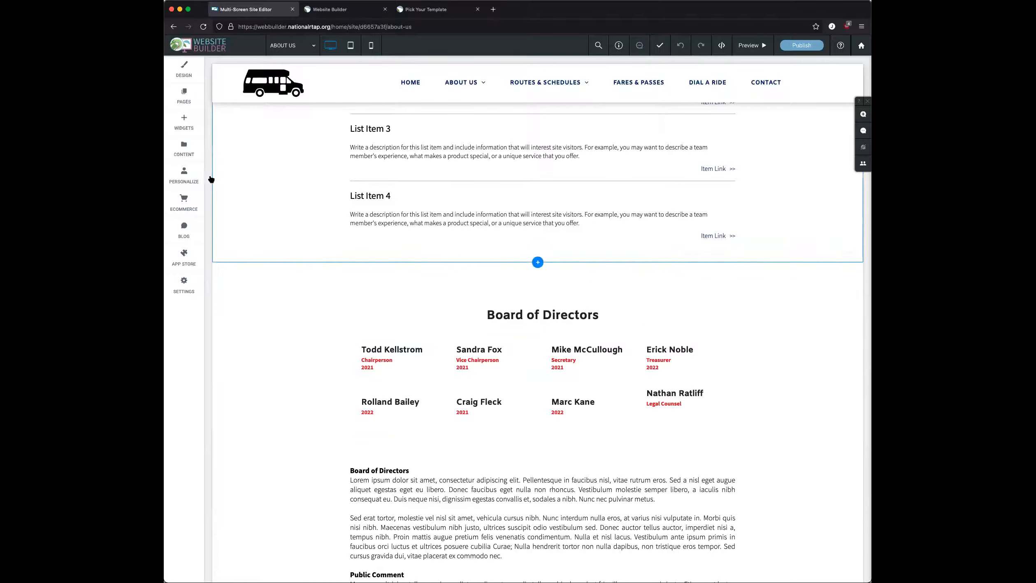
# - Create a new internal collection in the site's Content Library
pyautogui.click(187, 152)
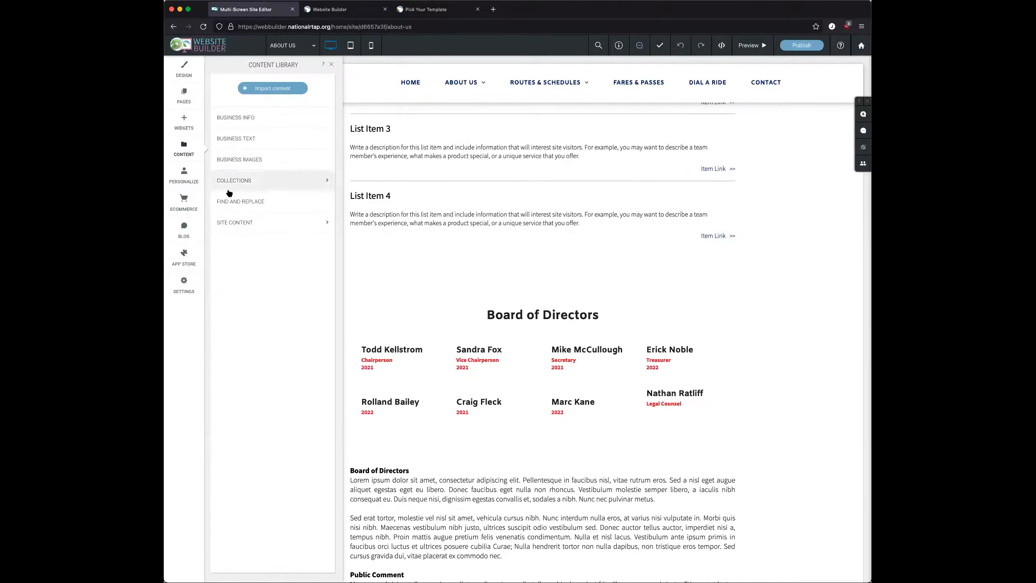
pyautogui.click(247, 225)
pyautogui.click(222, 87)
pyautogui.click(252, 180)
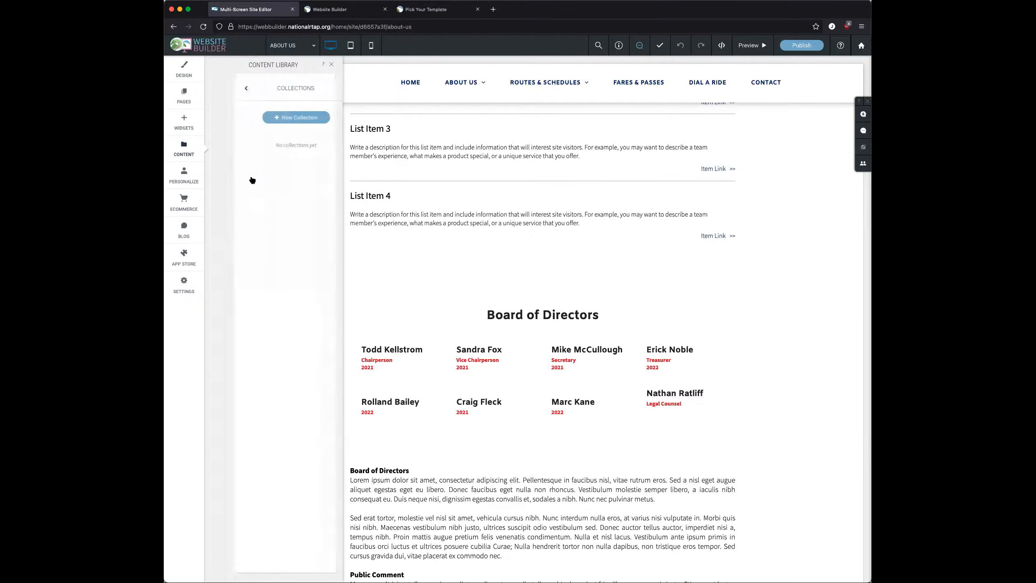
pyautogui.click(274, 120)
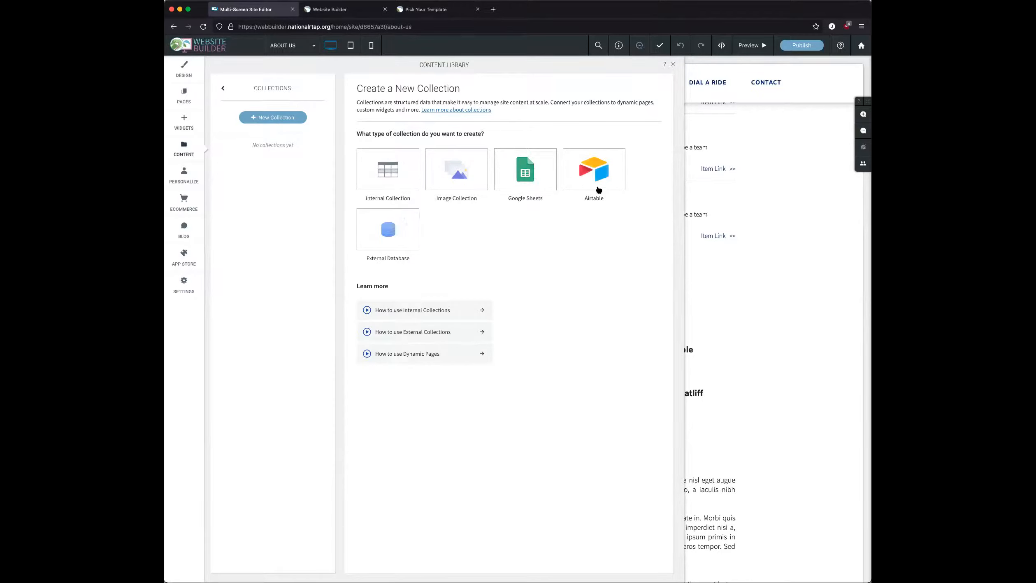
pyautogui.click(388, 171)
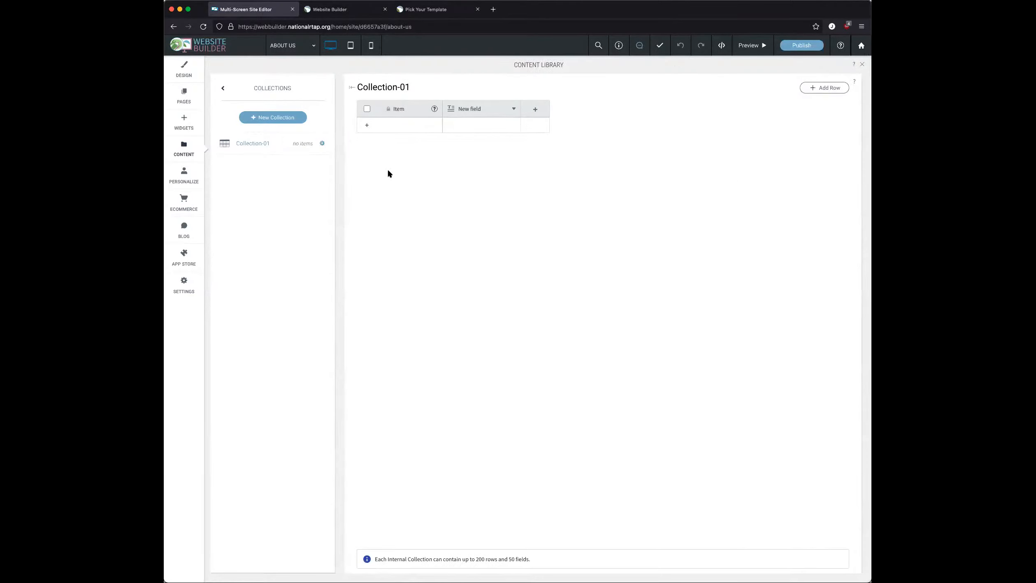
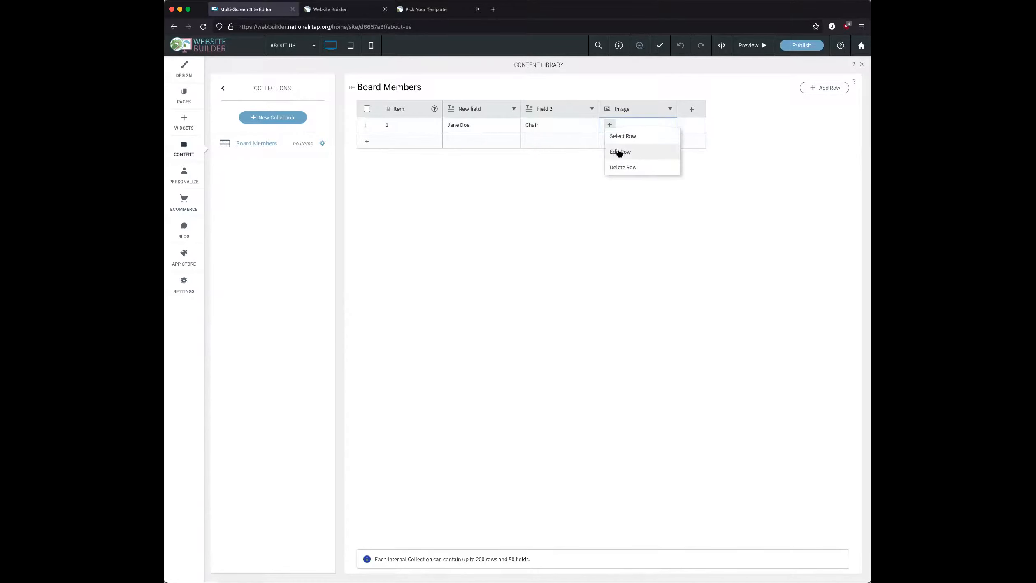
# - Set the image of the Chair's row in the Board Members collection to student-worker_06p.jpg and close the row editor
pyautogui.click(448, 404)
pyautogui.scroll(-8, 488, 330)
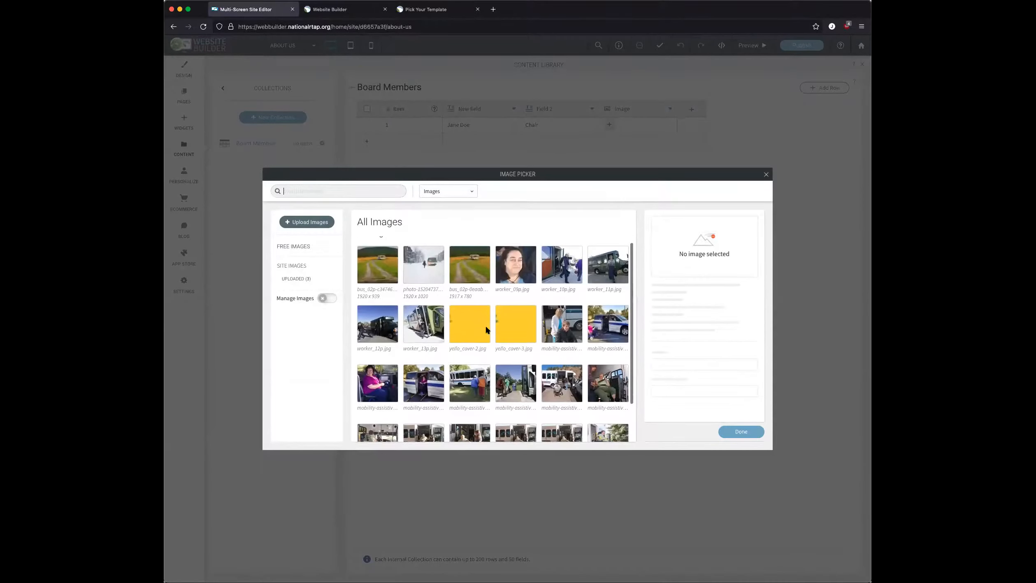
pyautogui.scroll(-5, 488, 329)
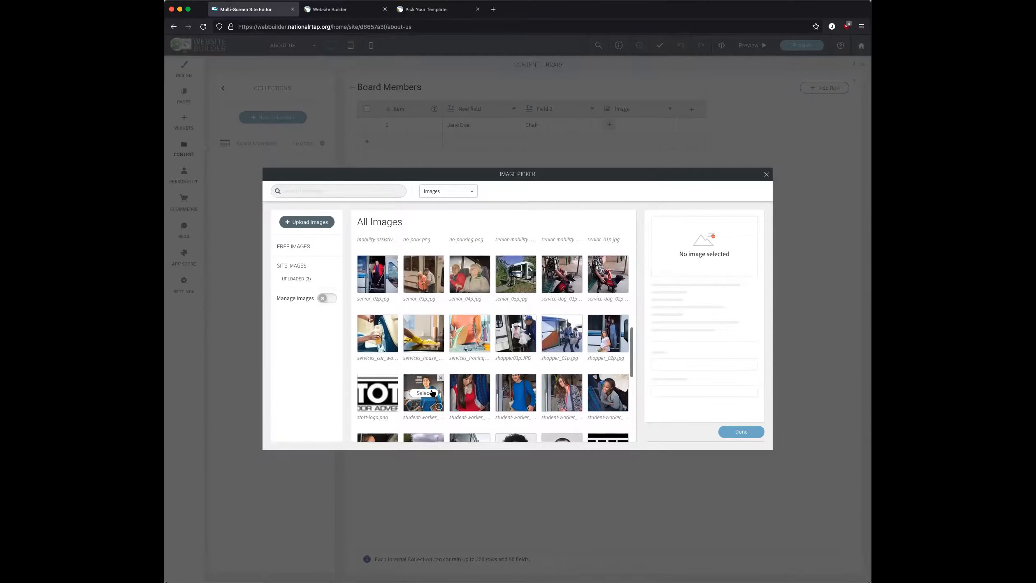
pyautogui.click(423, 392)
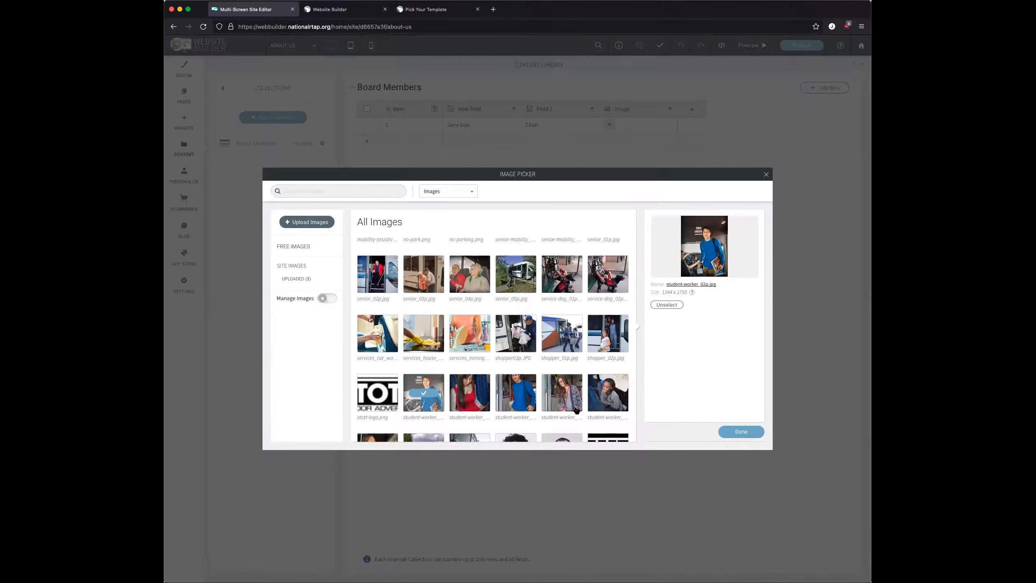
pyautogui.click(603, 394)
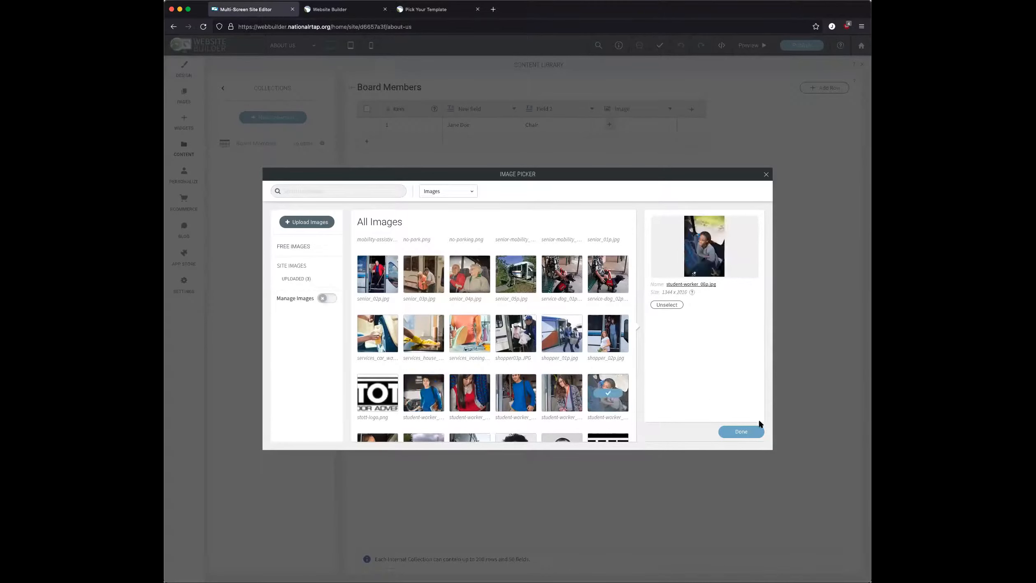
pyautogui.click(759, 431)
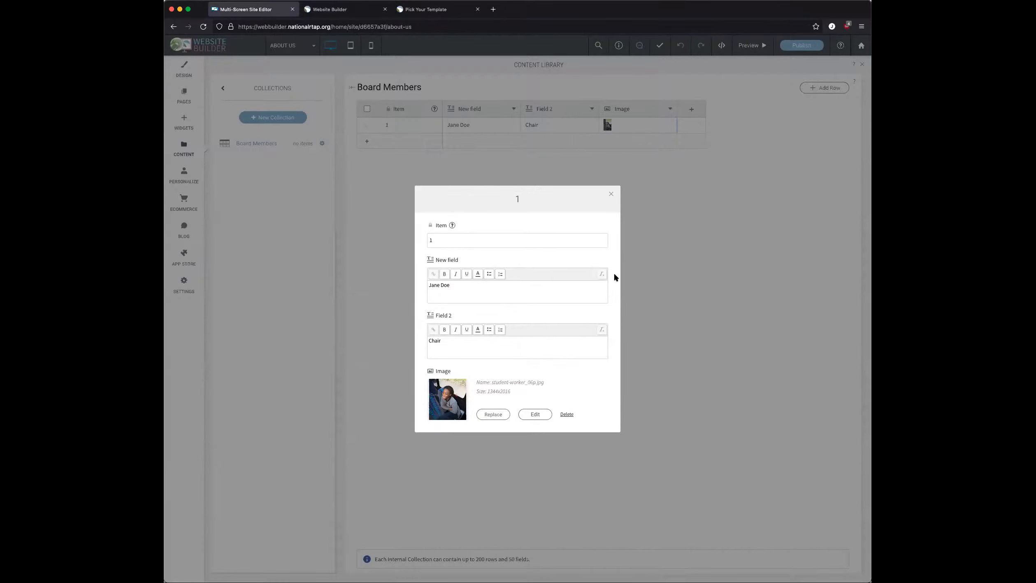
pyautogui.click(611, 193)
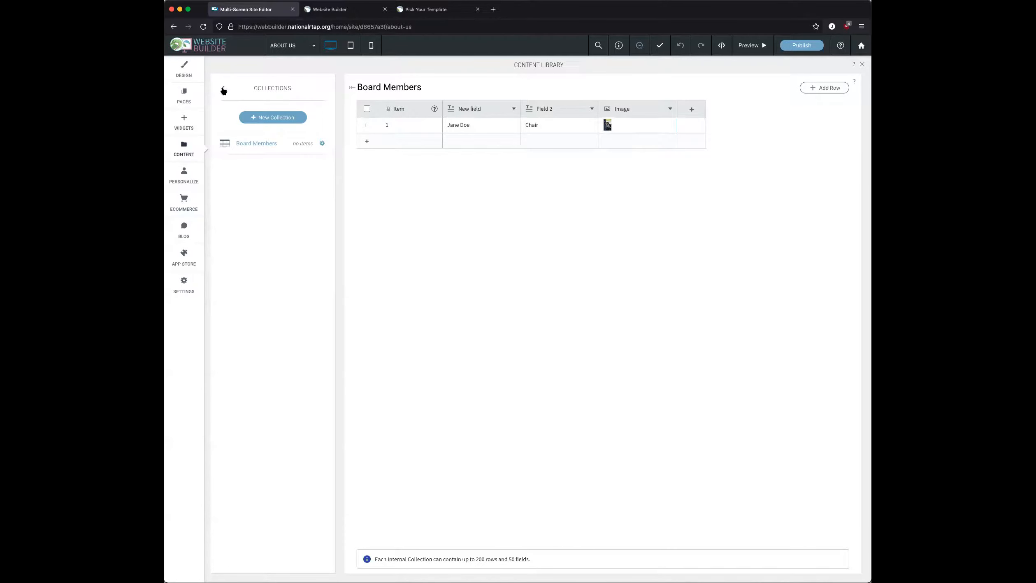
# - Leave the Content Library and connect the Board of Directors photo gallery to the Board Members collection
pyautogui.click(223, 91)
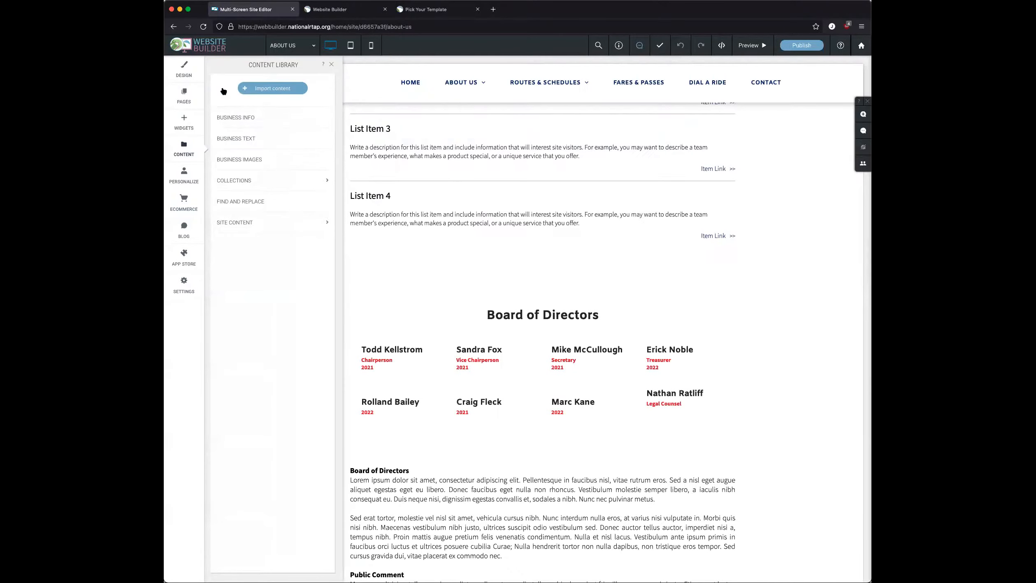
pyautogui.click(445, 352)
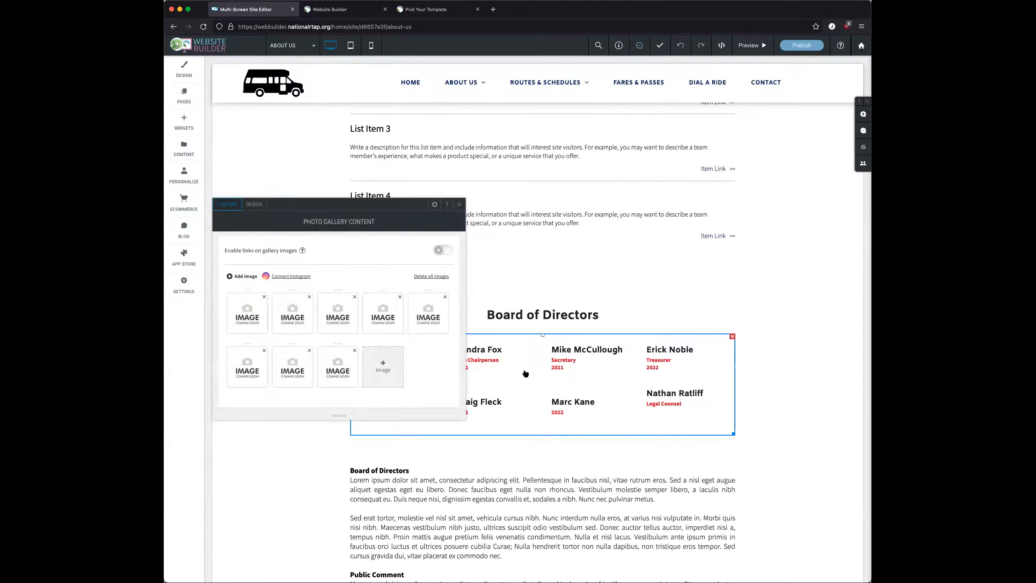
pyautogui.click(434, 204)
pyautogui.click(457, 345)
pyautogui.click(462, 327)
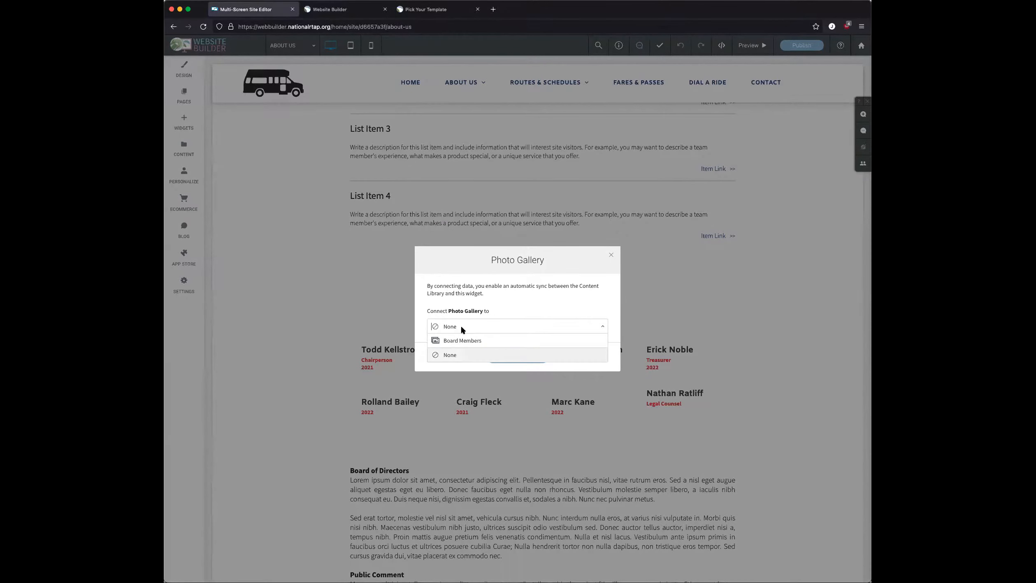
pyautogui.click(464, 340)
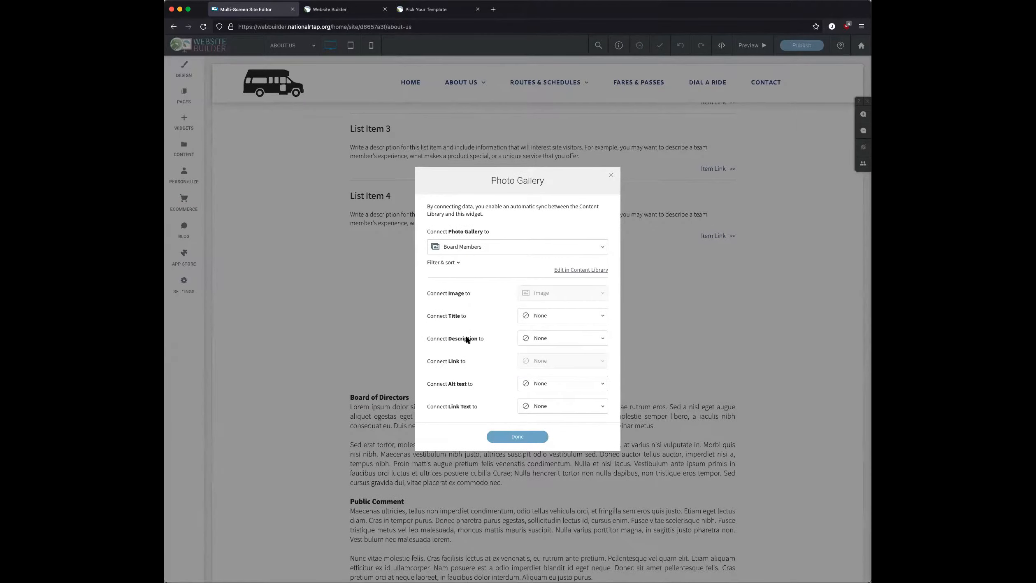
# - Connect the gallery's title to New field and its description to Field 2, and check the gallery's design and content settings
pyautogui.click(535, 315)
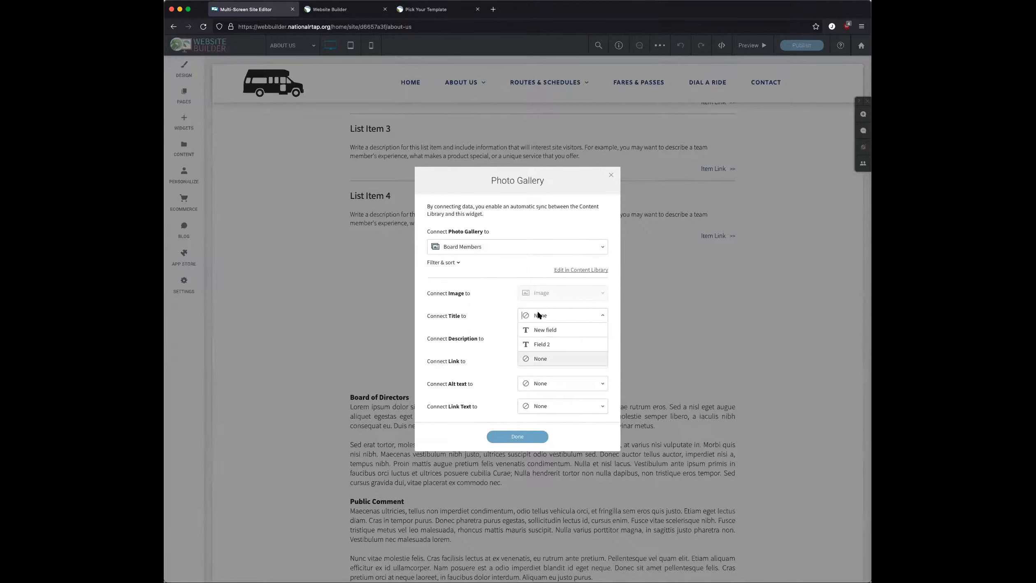
pyautogui.click(539, 332)
pyautogui.click(540, 344)
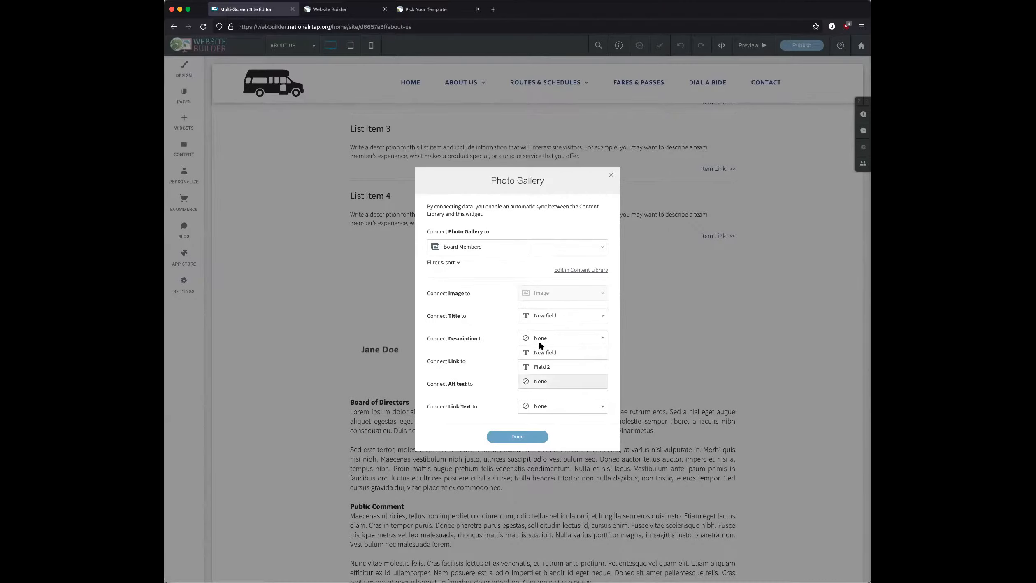
pyautogui.click(542, 367)
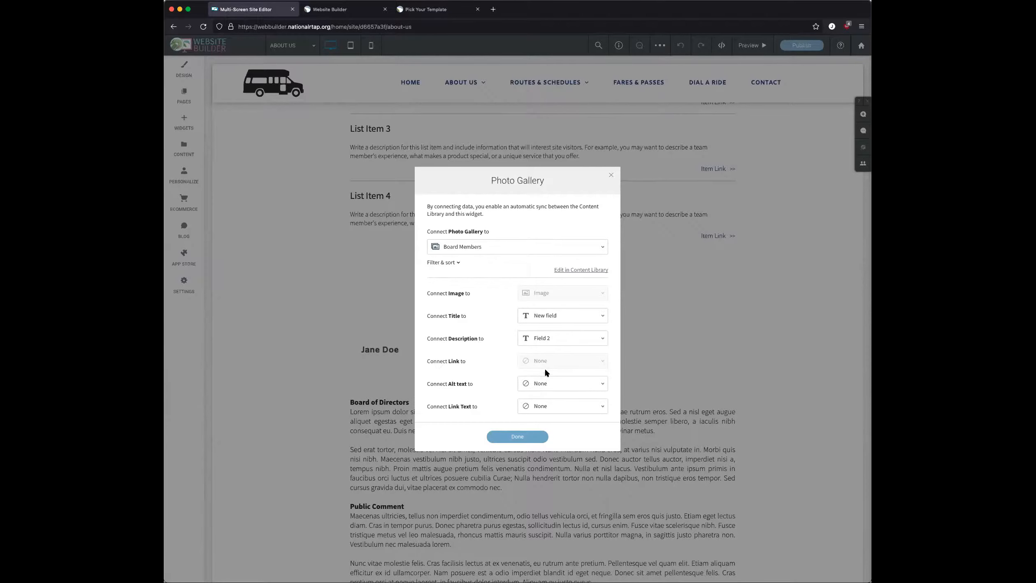
pyautogui.click(517, 436)
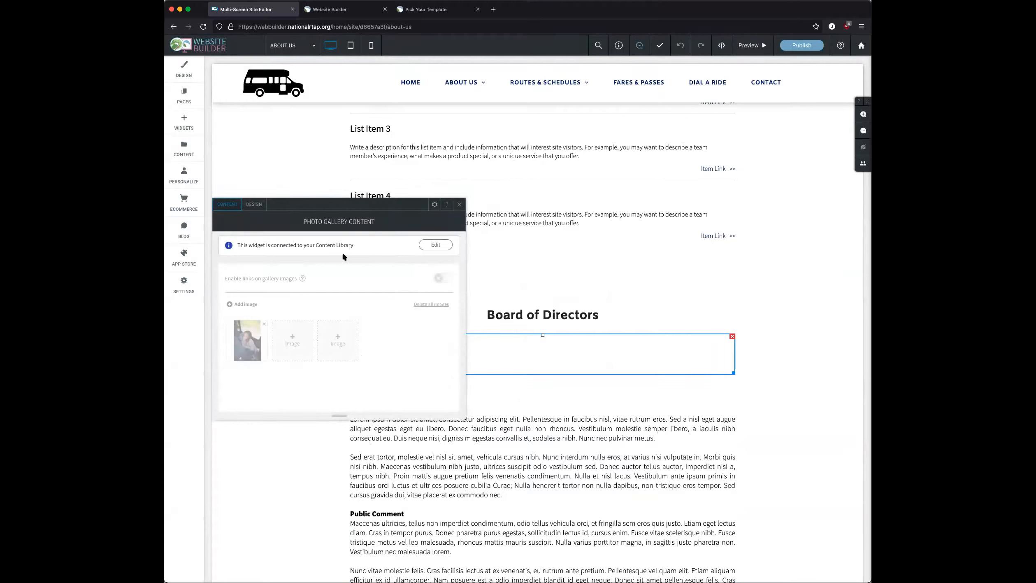
pyautogui.click(257, 207)
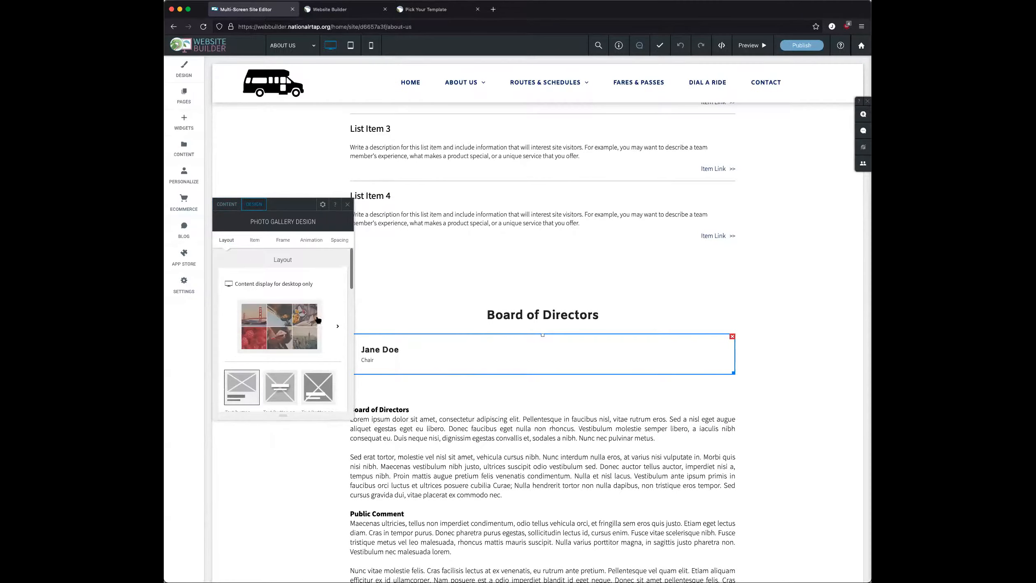
pyautogui.click(229, 205)
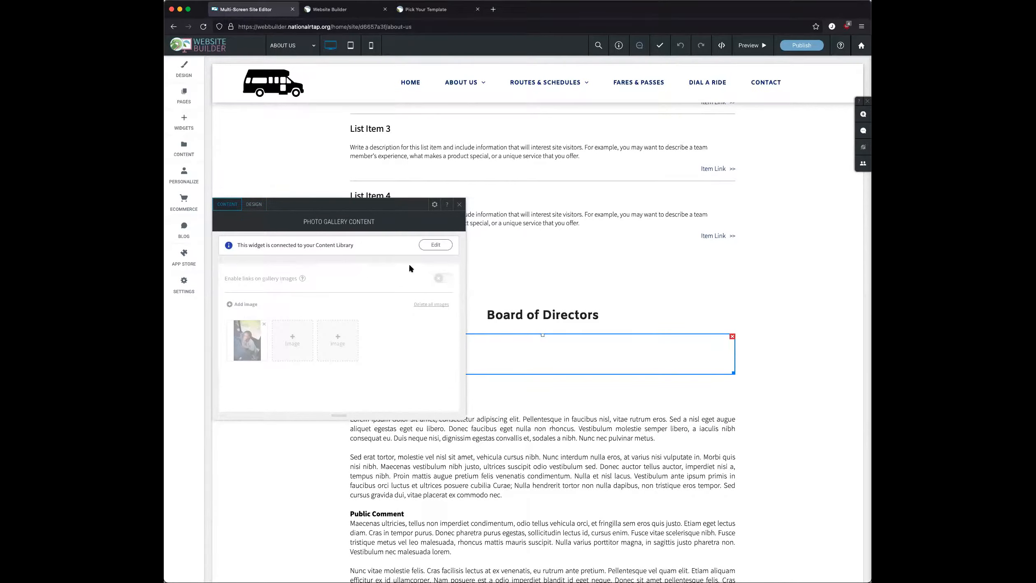
# - Close the photo gallery's settings and add a fourth field to the Board Members collection in the Content Library
pyautogui.click(459, 204)
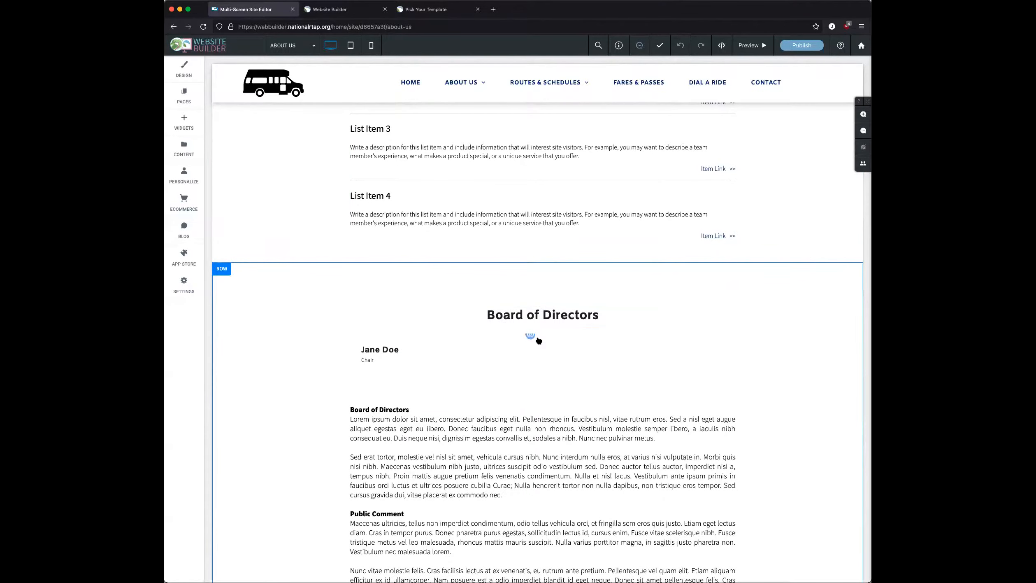
pyautogui.click(184, 148)
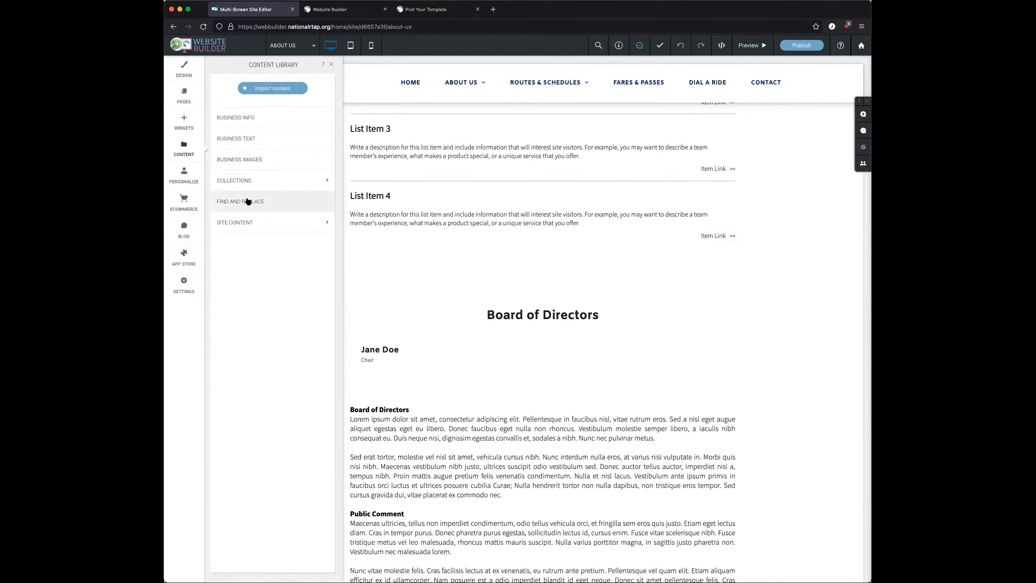
pyautogui.click(250, 179)
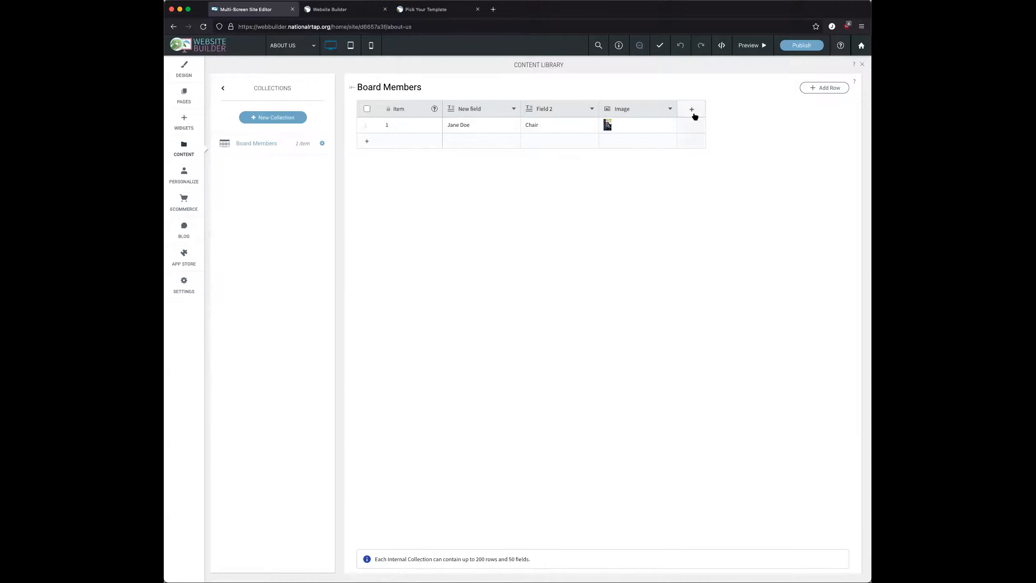
pyautogui.click(691, 109)
pyautogui.click(637, 179)
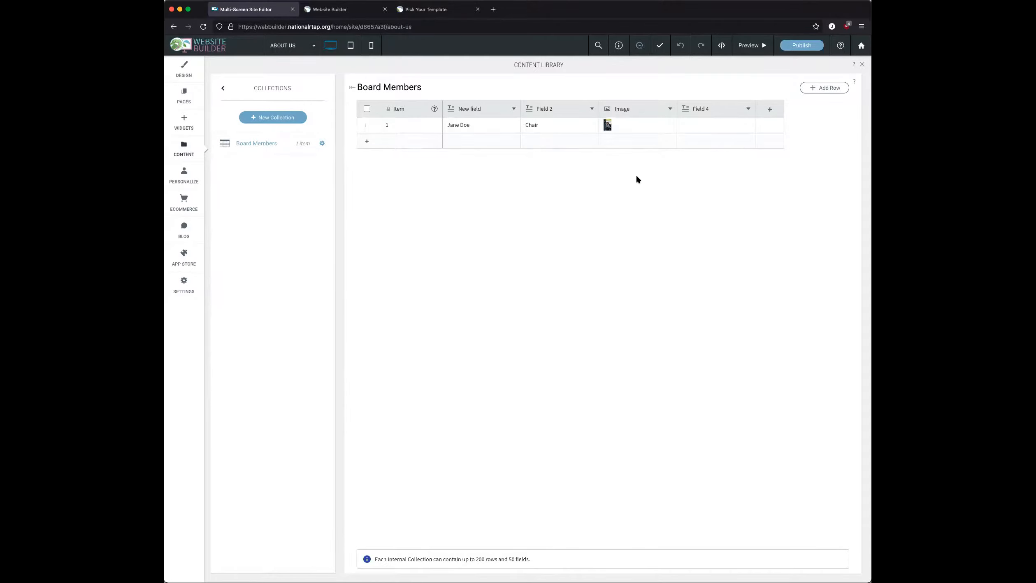
# - Look through the field types available for Field 4 of the Board Members collection, leaving its type unchanged
pyautogui.click(748, 109)
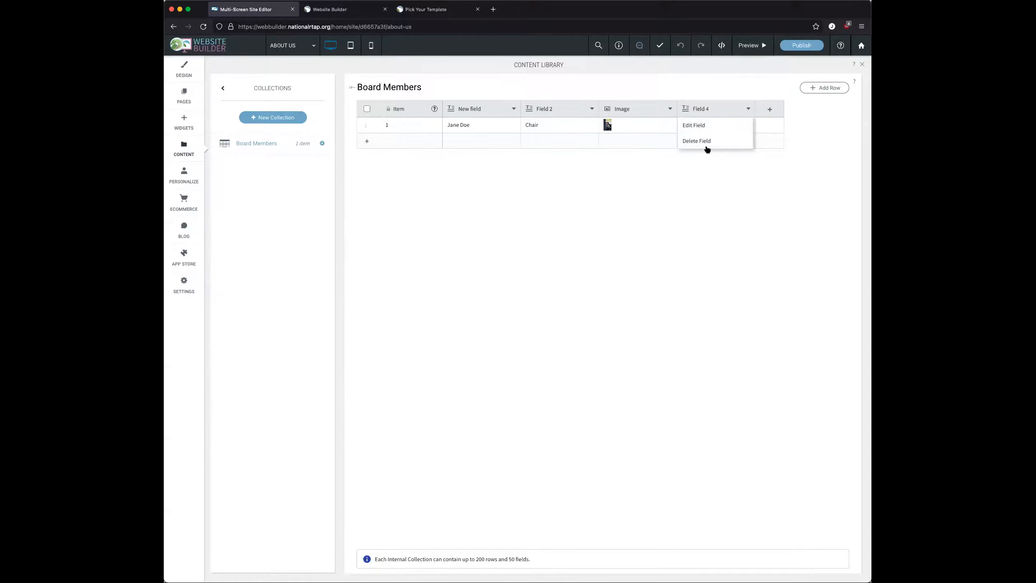
pyautogui.click(702, 126)
pyautogui.click(706, 155)
pyautogui.scroll(-3, 717, 243)
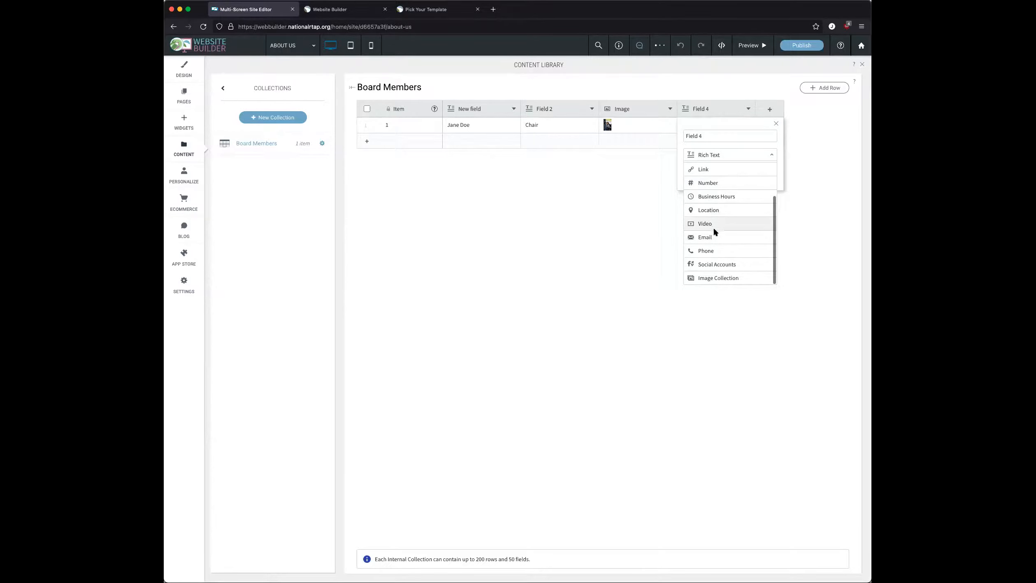
pyautogui.click(657, 257)
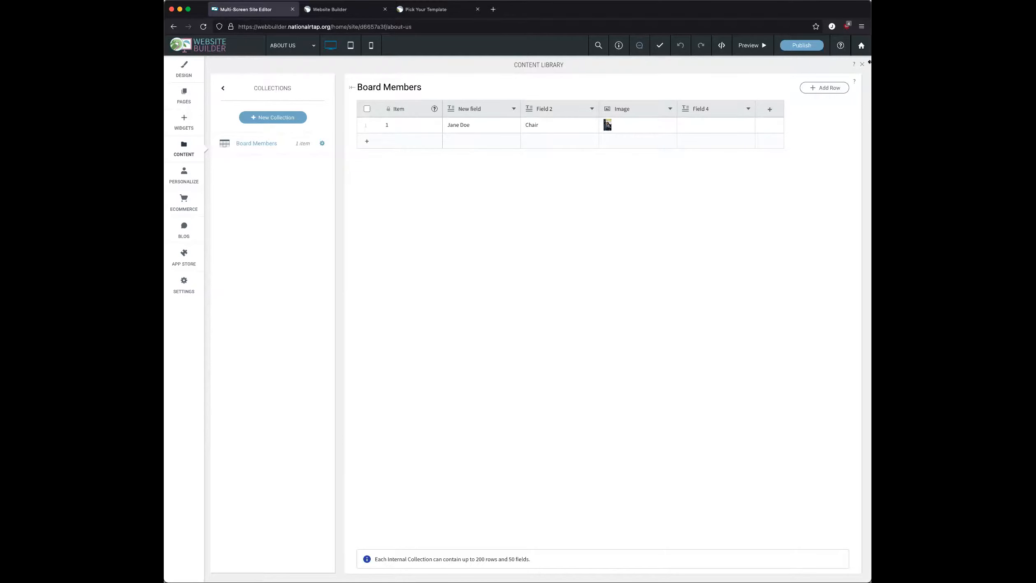
# - Leave the Content Library and check the content settings of the Board of Directors photo gallery on the About Us page
pyautogui.click(862, 64)
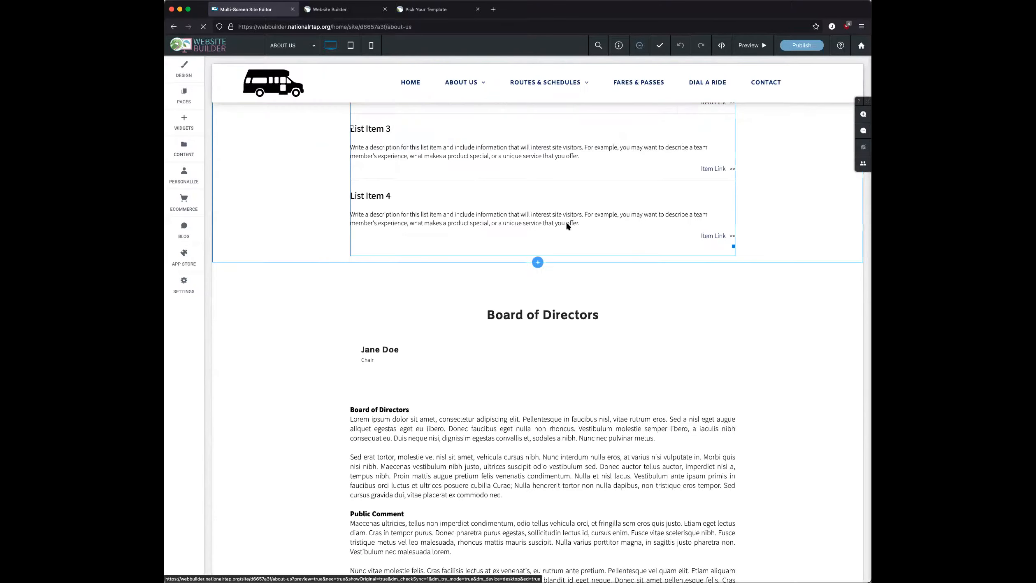
pyautogui.scroll(-15, 555, 348)
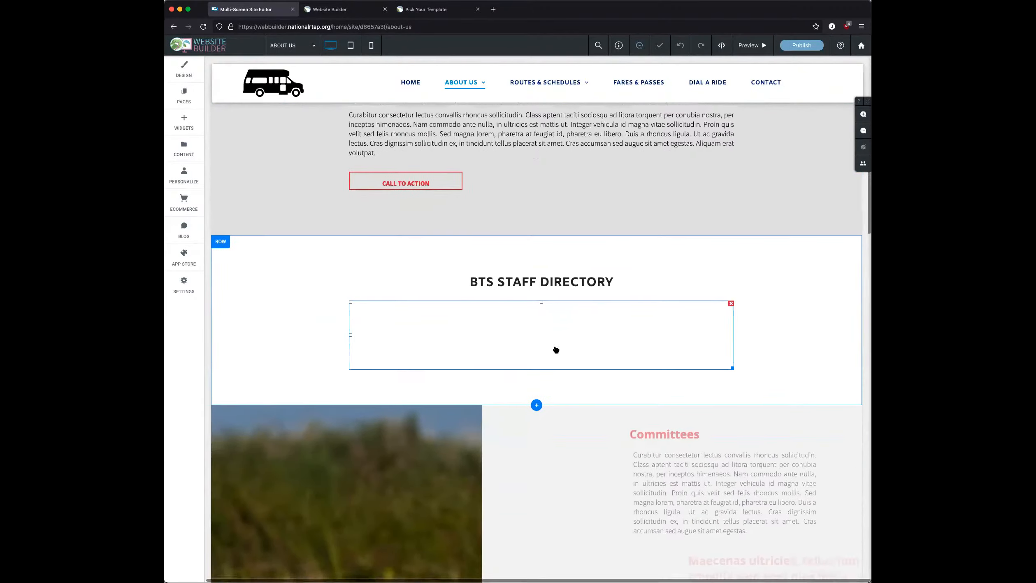
pyautogui.scroll(-20, 555, 349)
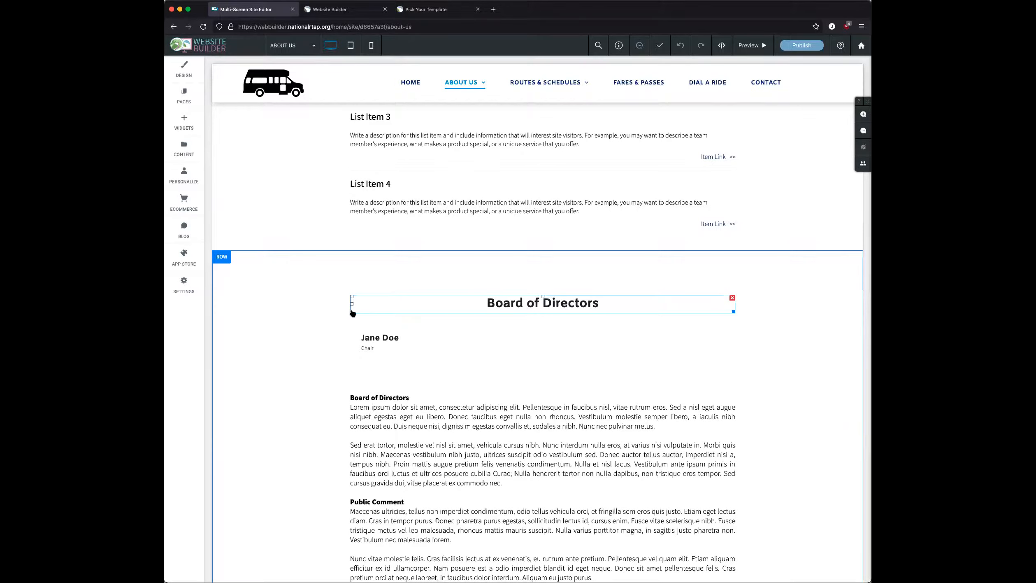
pyautogui.click(410, 345)
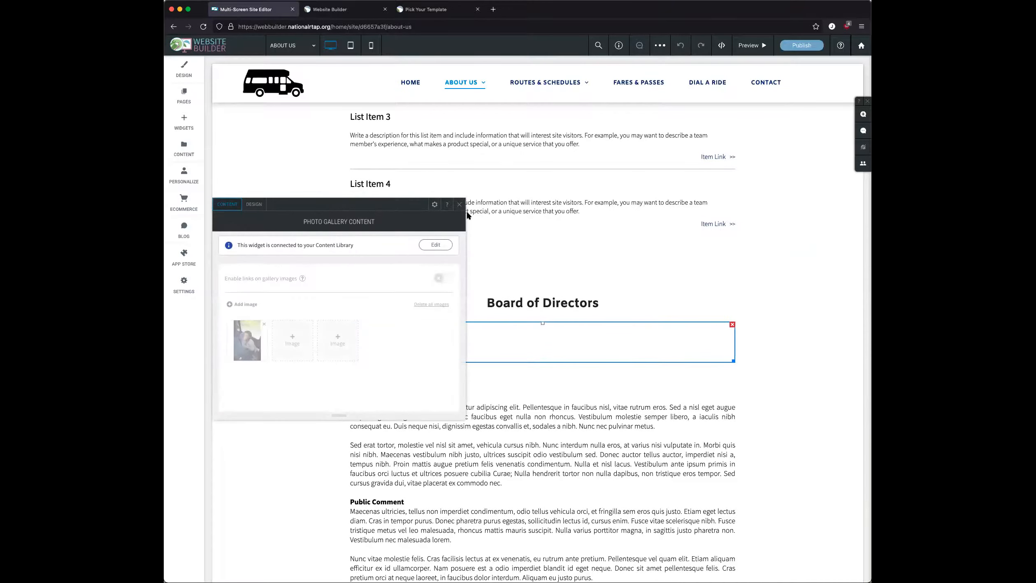
pyautogui.click(457, 204)
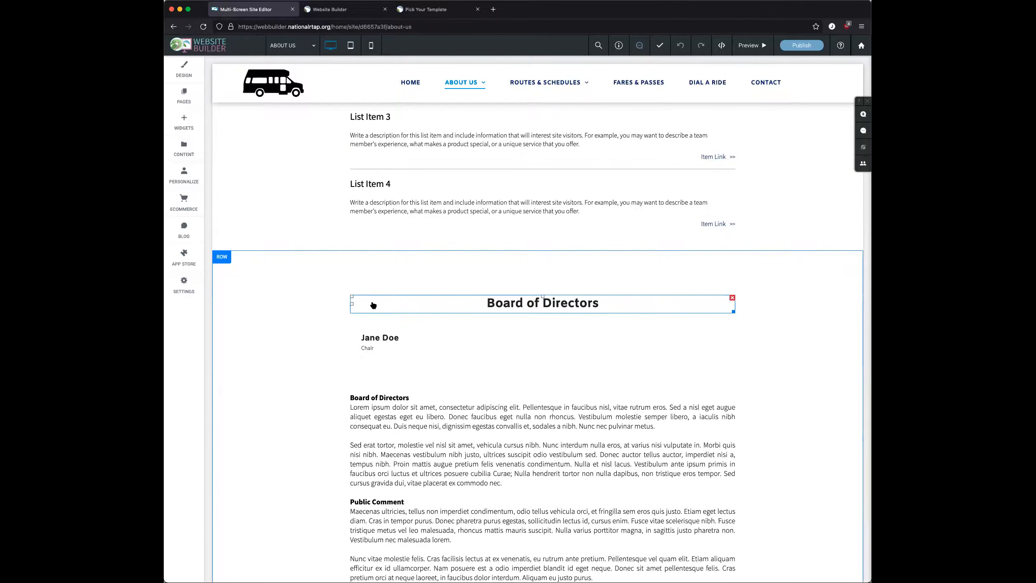
# - Rename Field 4 of the Board Members collection as Bio, keeping the Rich Text type
pyautogui.click(184, 147)
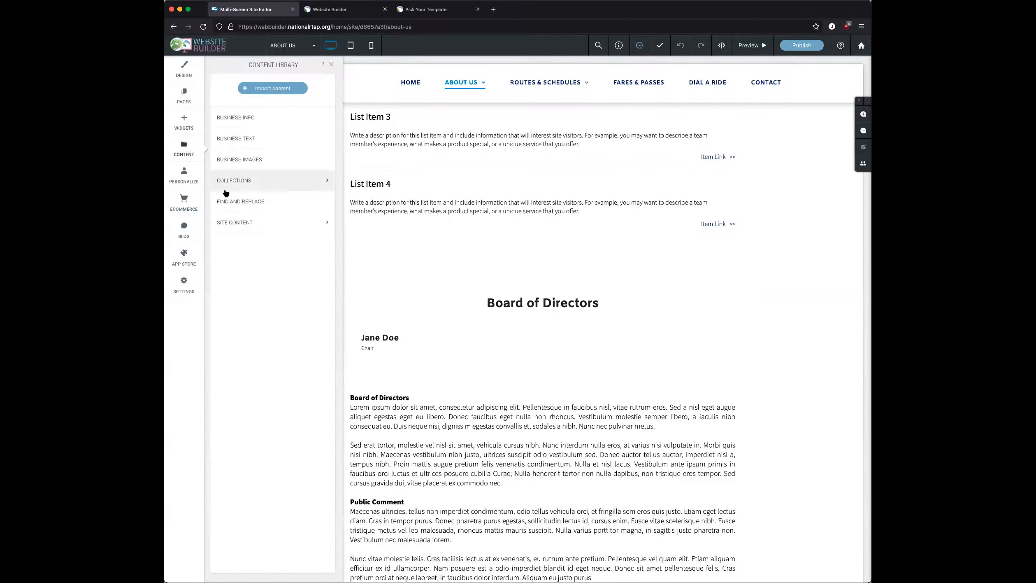
pyautogui.click(242, 182)
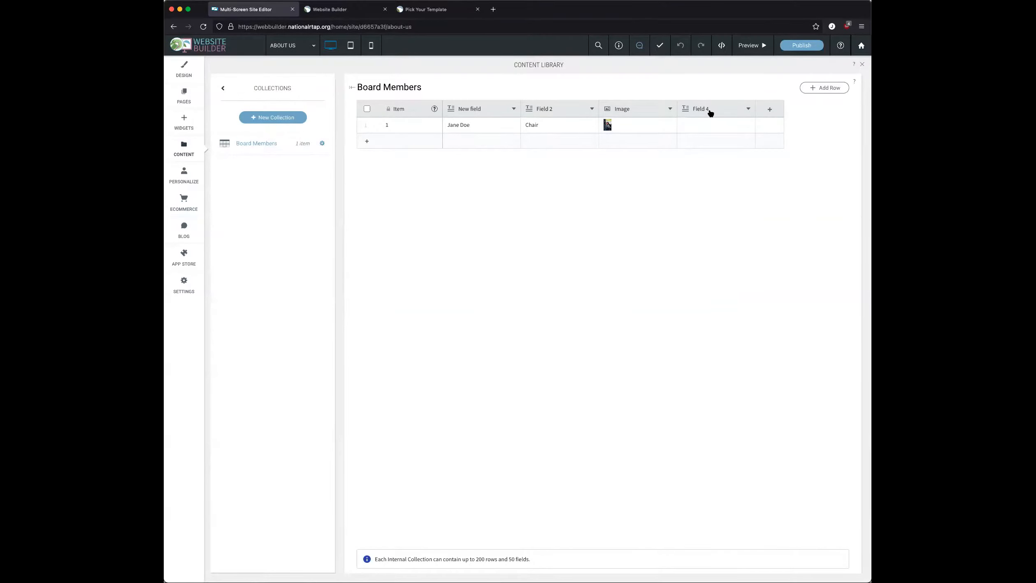
pyautogui.click(706, 124)
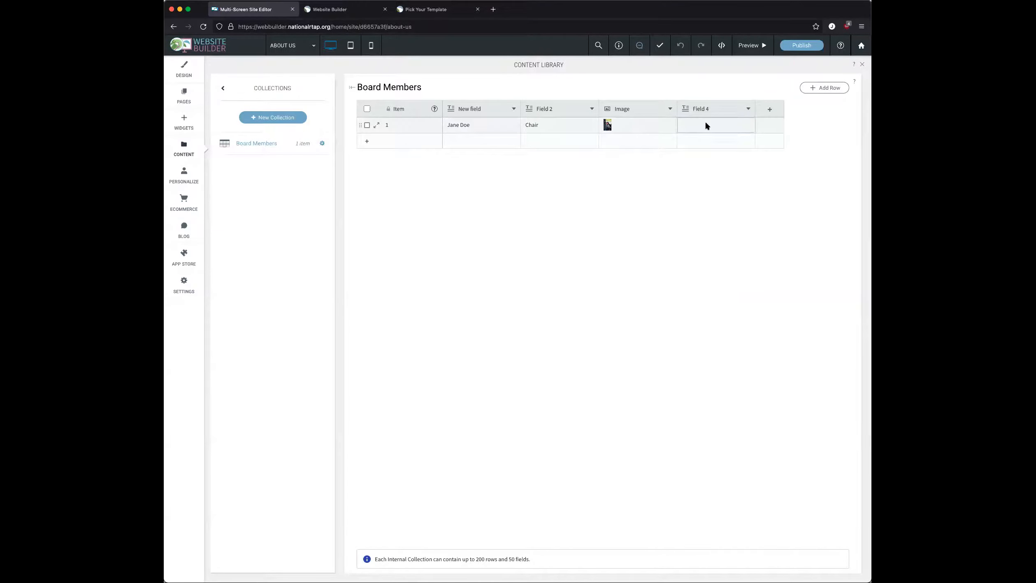
pyautogui.click(706, 125)
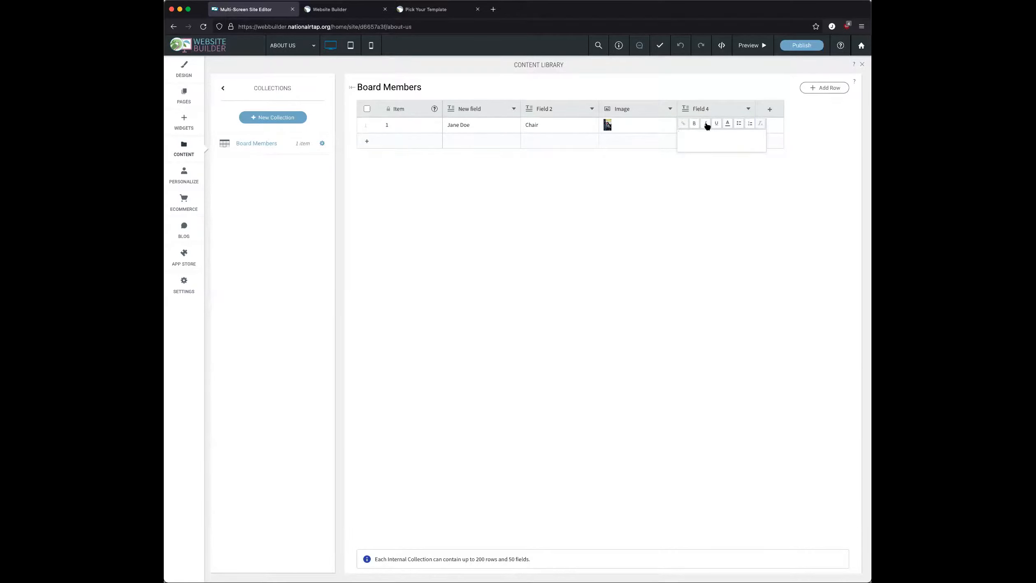
pyautogui.click(713, 111)
pyautogui.tripleClick(710, 133)
pyautogui.write('Bio')
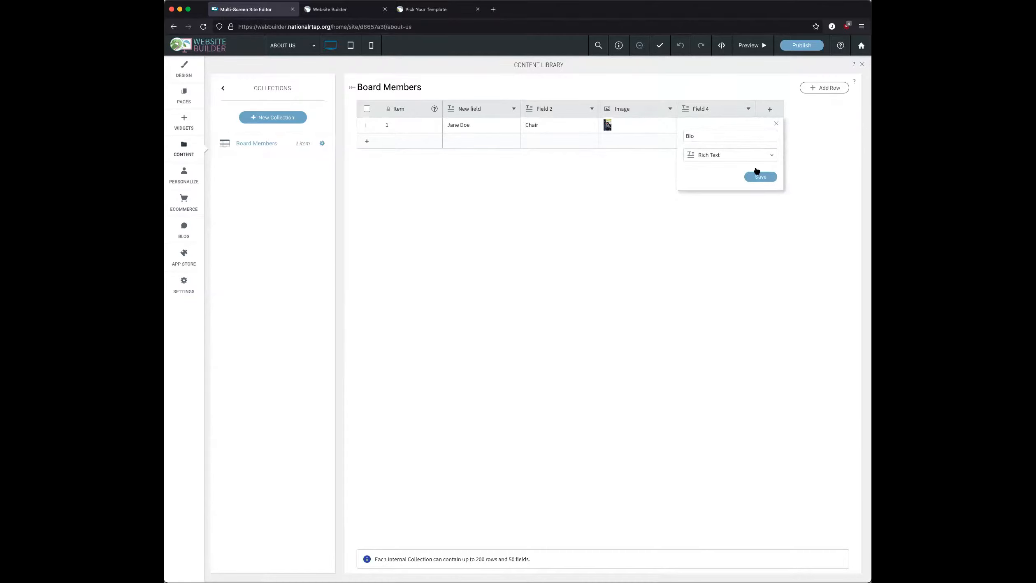
pyautogui.click(759, 176)
# - Enter "Test B io" as the bio in the Chair's row and close the Content Library
pyautogui.click(687, 140)
pyautogui.click(698, 123)
pyautogui.write('Test B io')
pyautogui.click(685, 199)
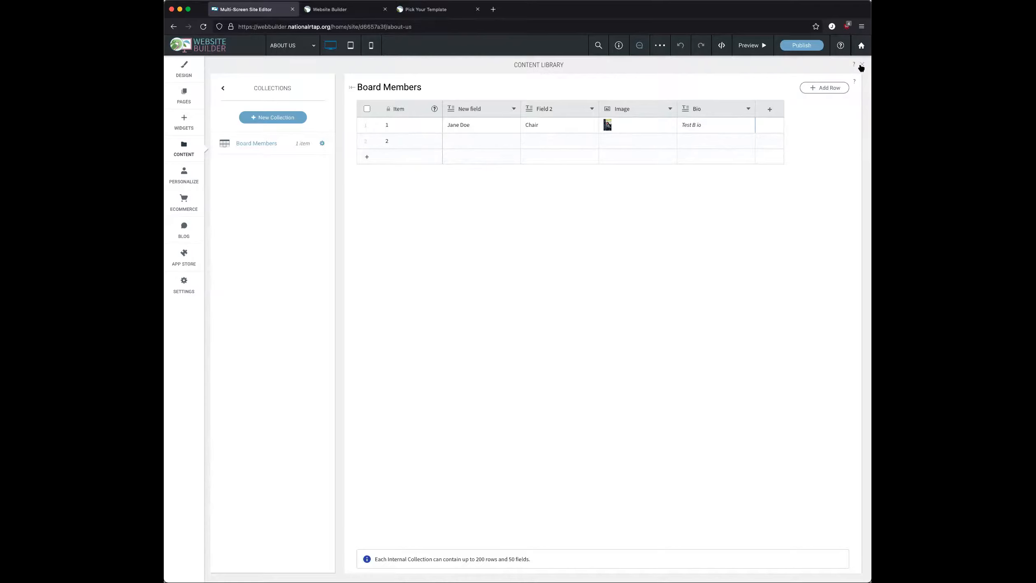
pyautogui.click(862, 65)
# - View the BTS Staff Directory section, and examine the regular and dynamic page types offered for a new page
pyautogui.scroll(-3, 393, 338)
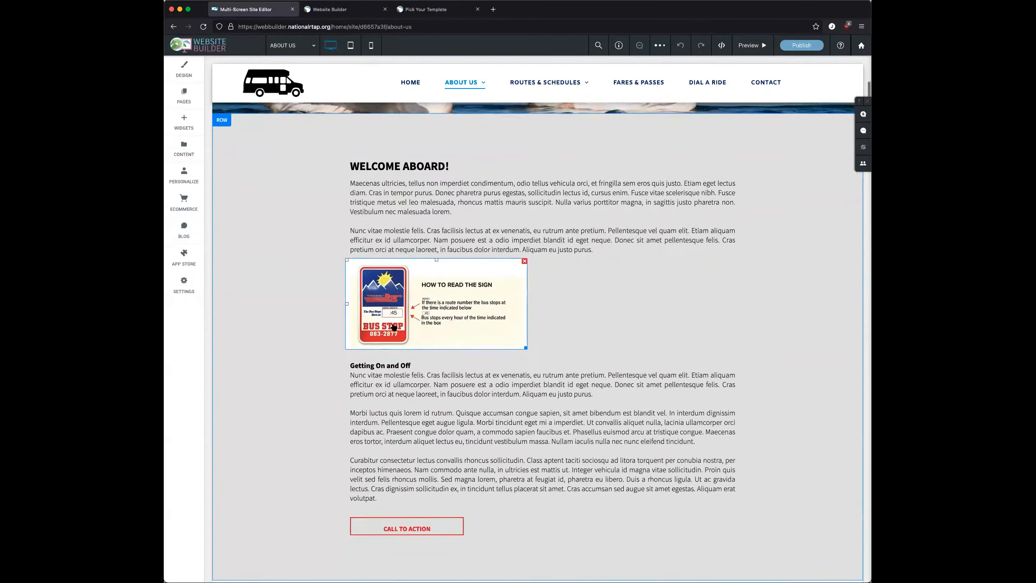
pyautogui.scroll(-10, 416, 456)
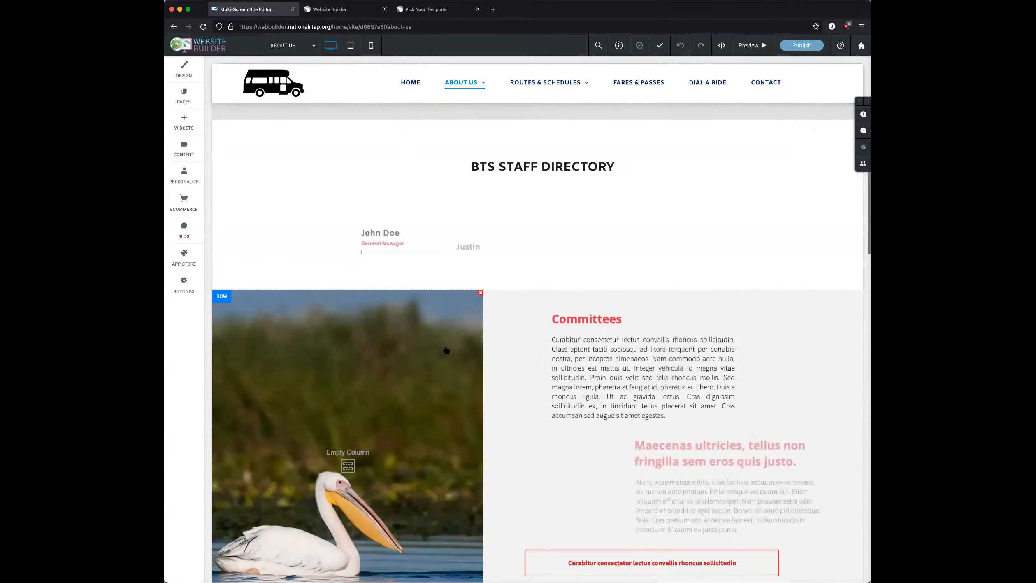
pyautogui.scroll(2, 436, 335)
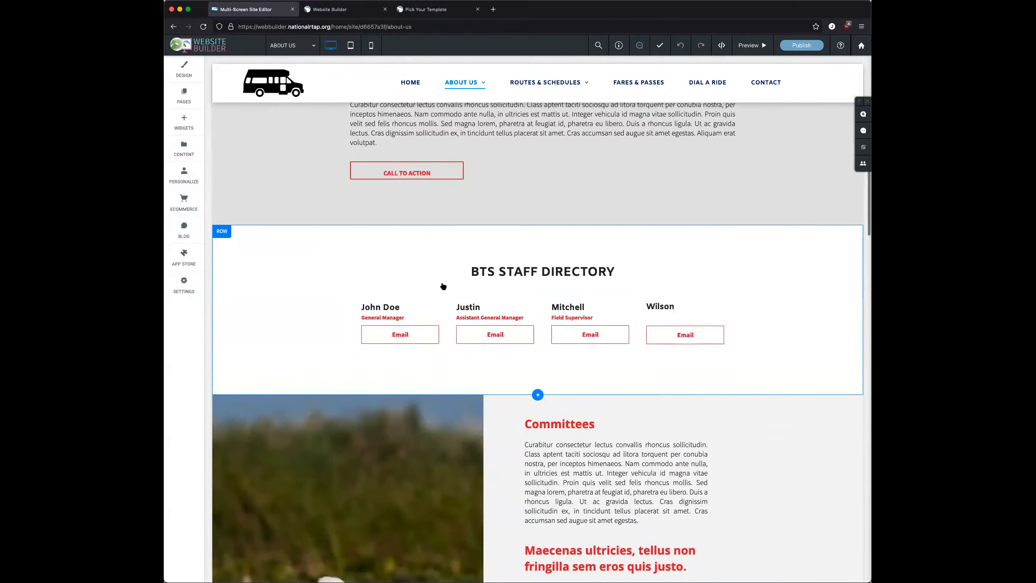
pyautogui.click(184, 103)
pyautogui.click(288, 108)
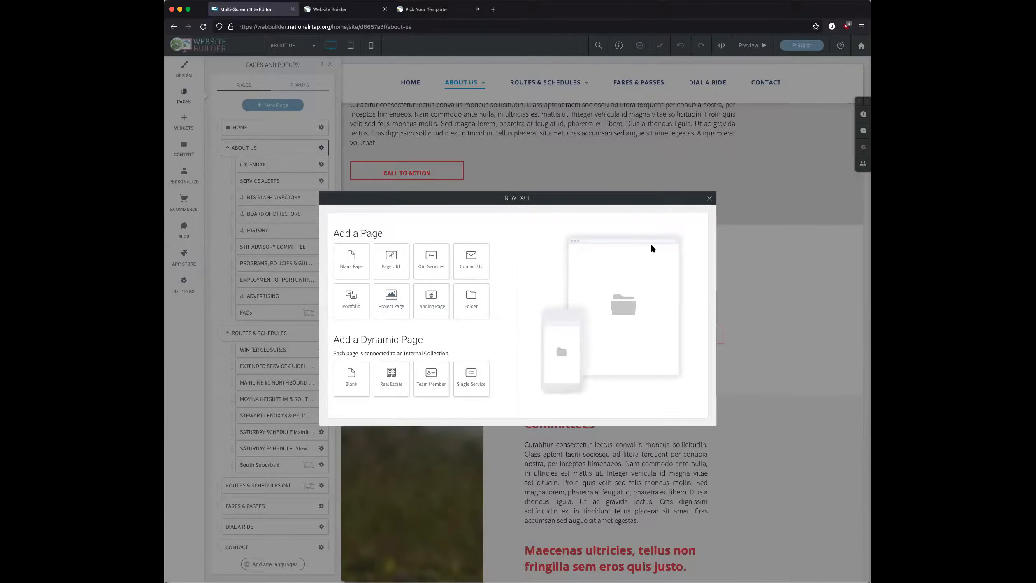
pyautogui.press('Escape')
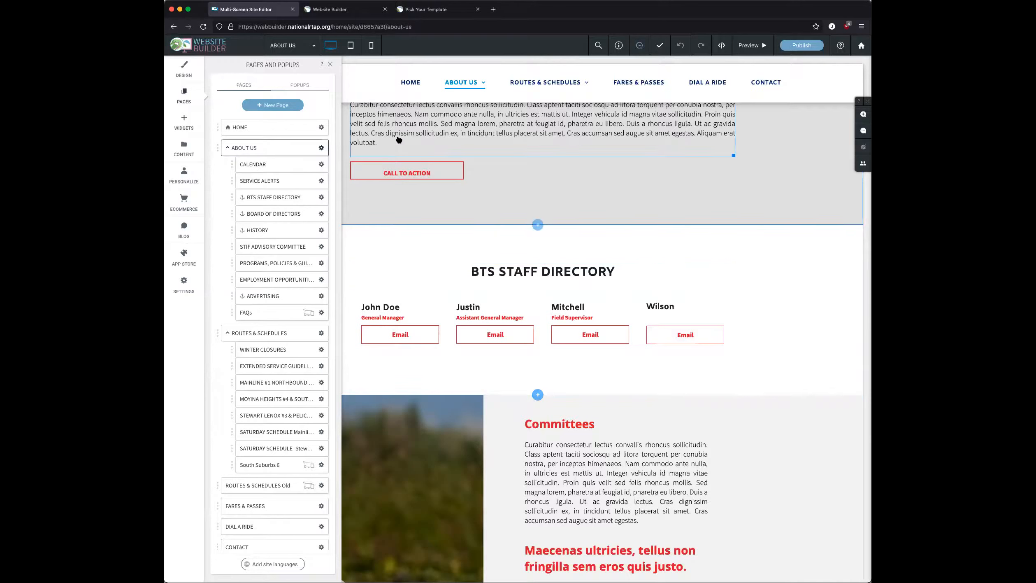
pyautogui.click(330, 65)
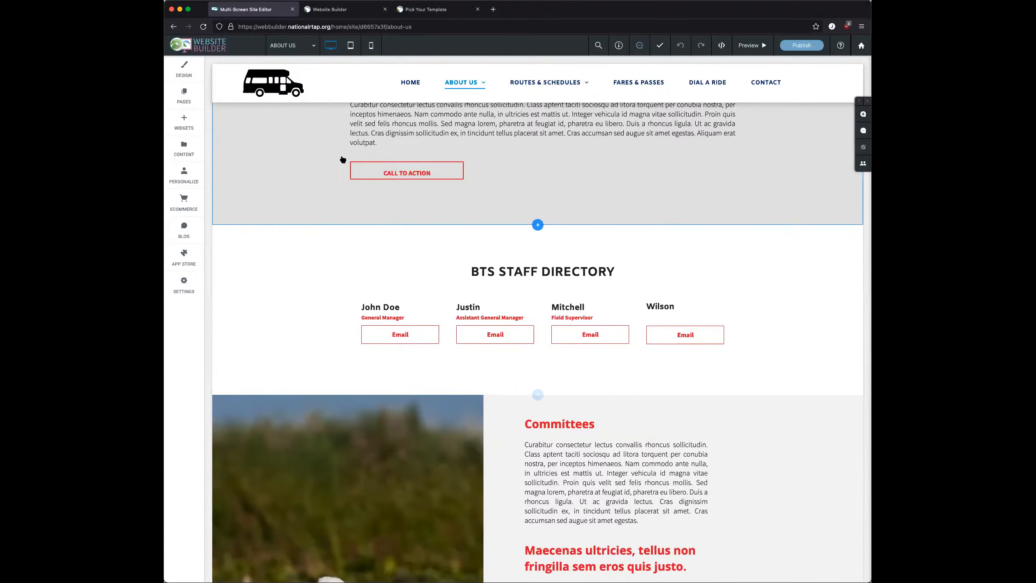
# - Check the content settings of the list on the About Us page, and review the site's uploaded files in the Content Library
pyautogui.scroll(15, 393, 194)
pyautogui.scroll(-20, 394, 194)
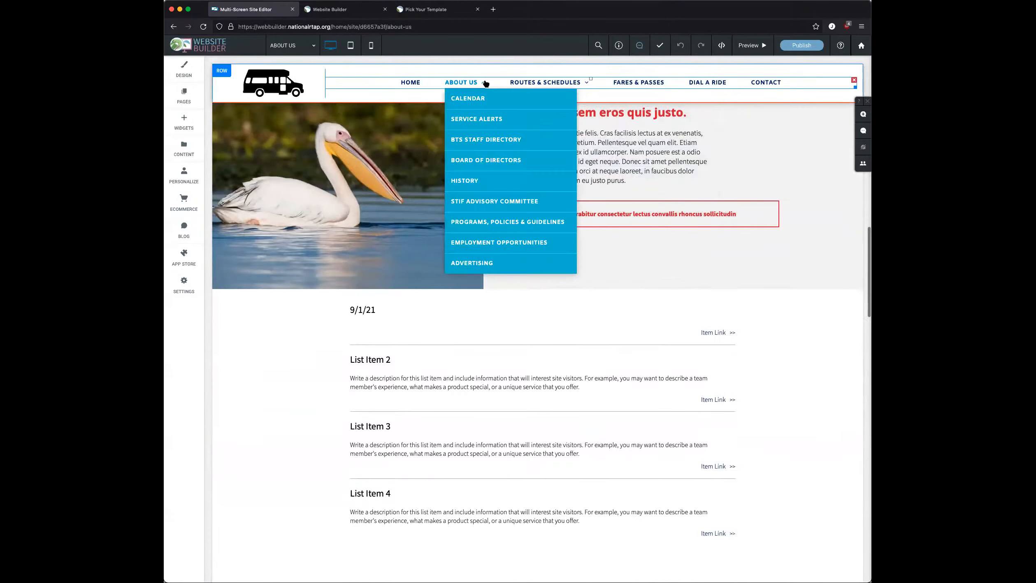
pyautogui.click(435, 492)
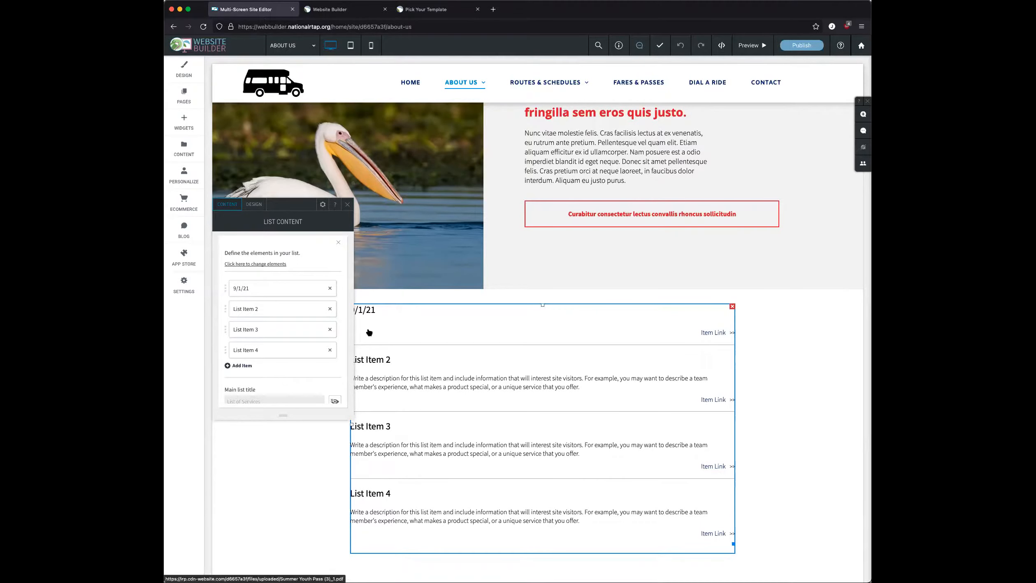
pyautogui.click(189, 159)
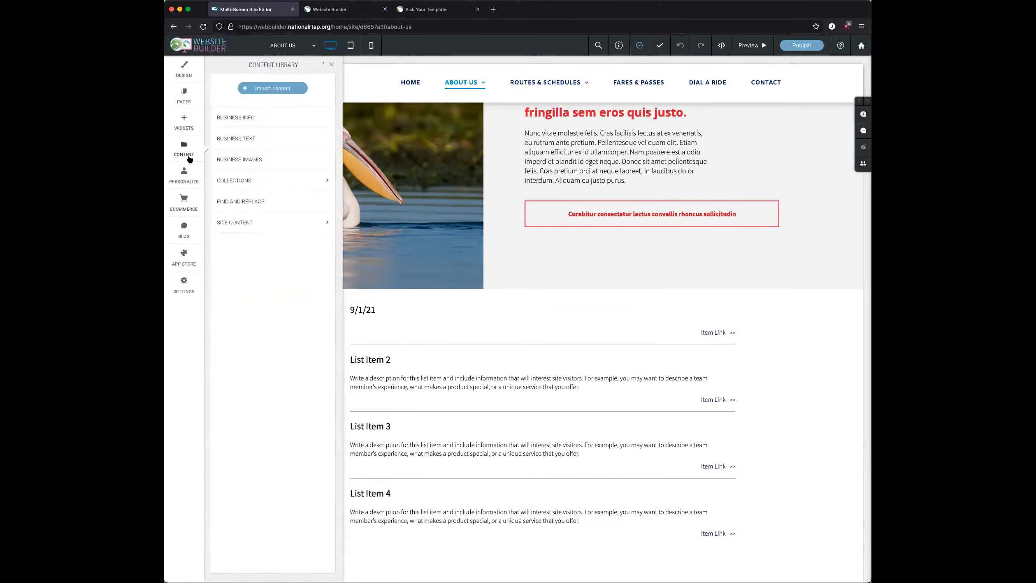
pyautogui.click(249, 219)
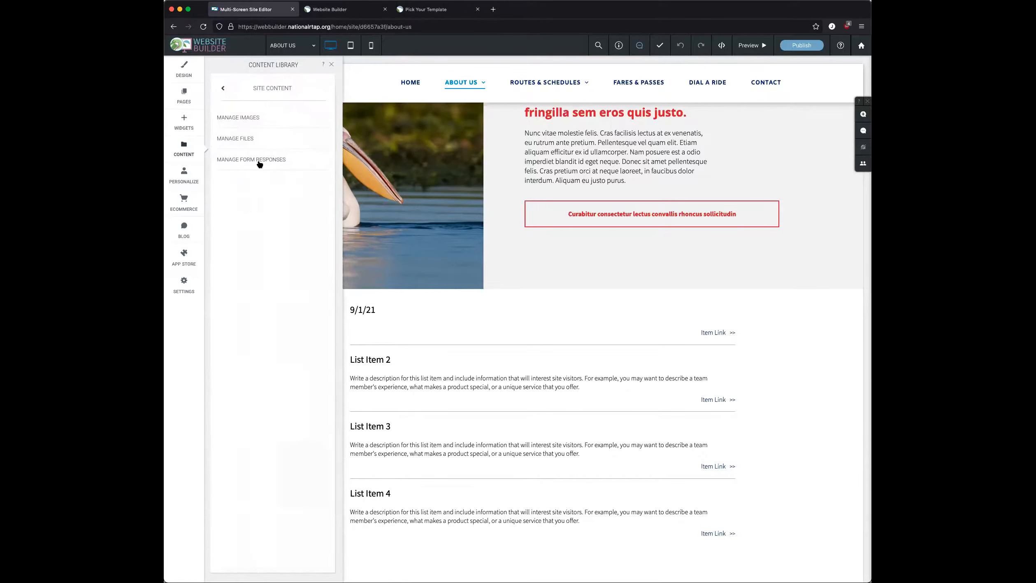
pyautogui.click(260, 138)
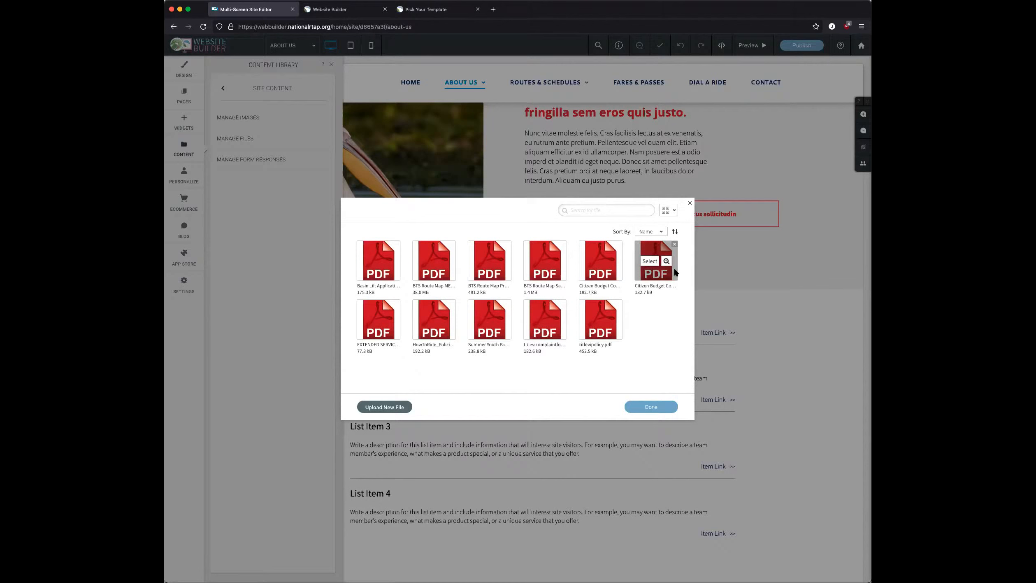
pyautogui.click(690, 205)
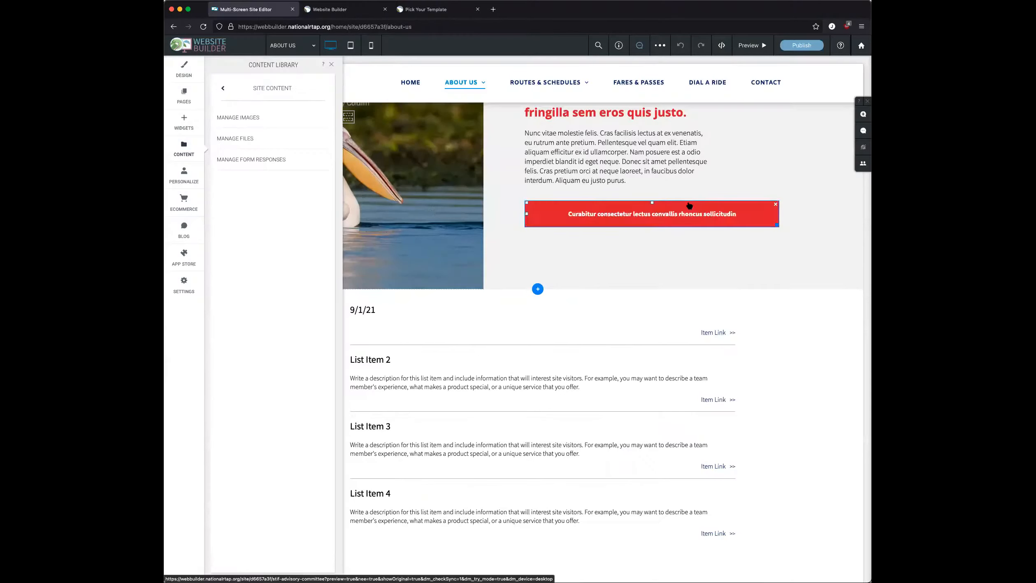
pyautogui.click(331, 64)
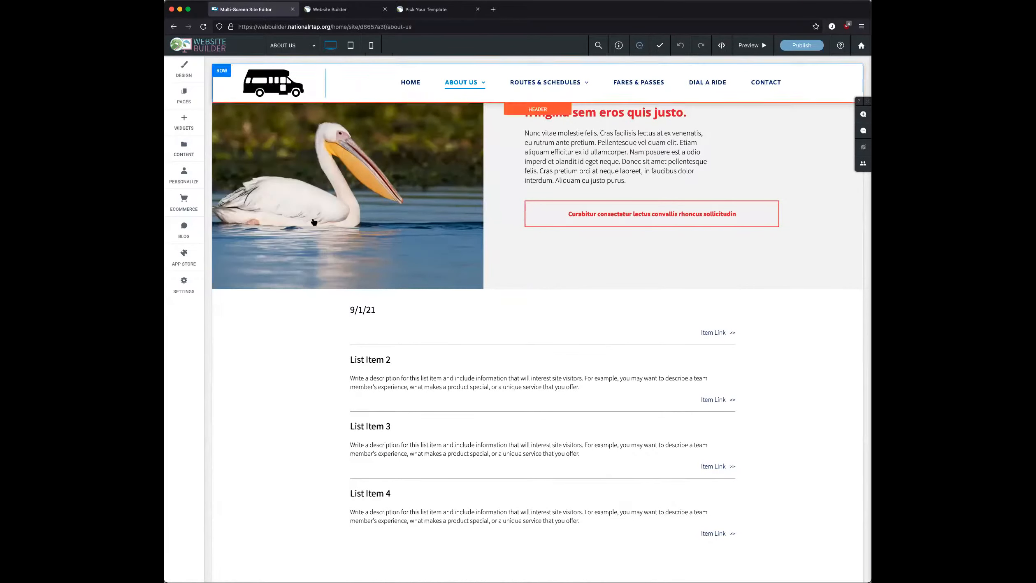
# - Go to the Employment Opportunities page and examine the link options of the Email Resume button
pyautogui.click(322, 398)
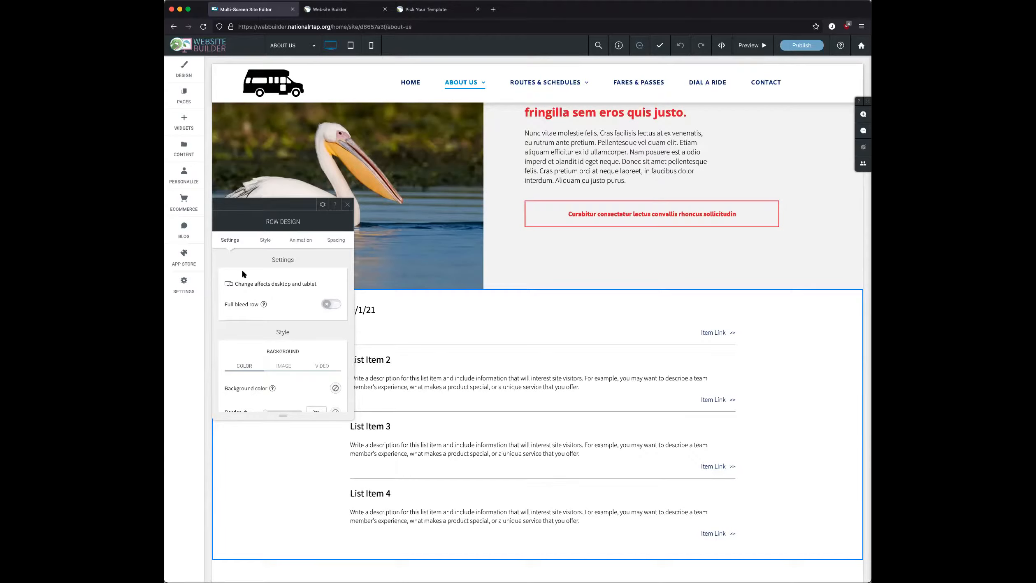
pyautogui.click(472, 81)
pyautogui.moveTo(472, 82)
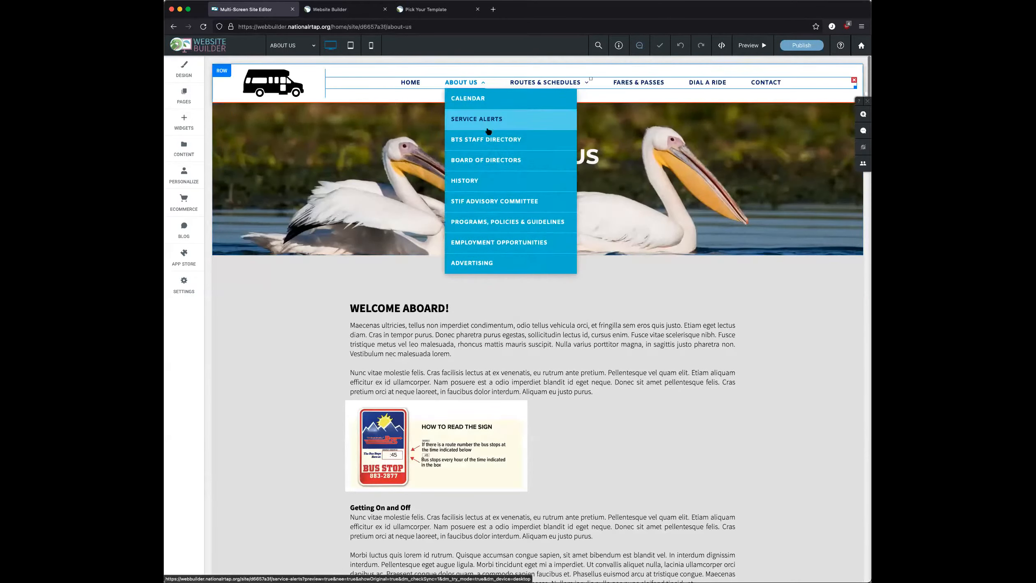
pyautogui.click(503, 240)
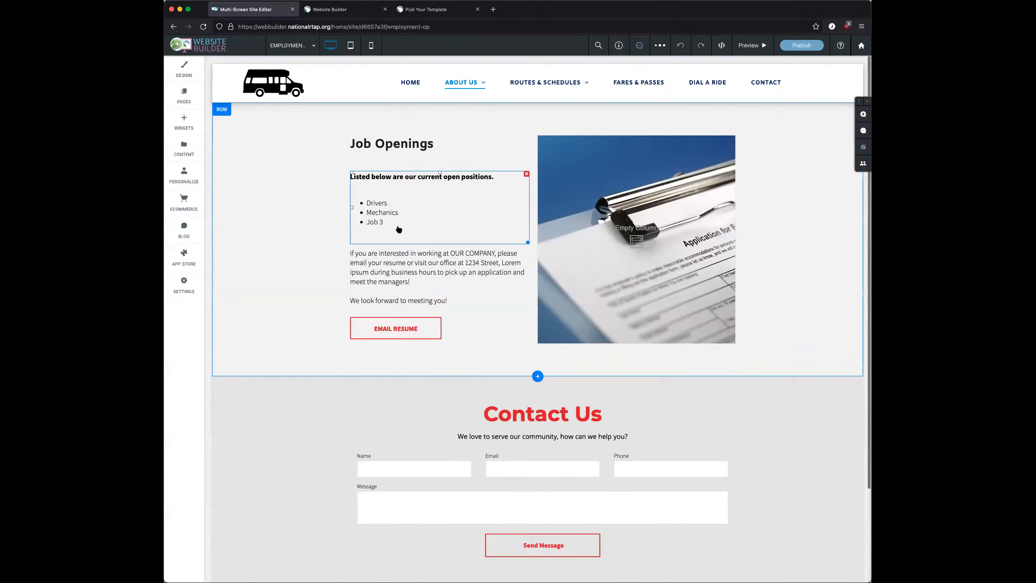
pyautogui.click(427, 337)
pyautogui.scroll(-3, 502, 337)
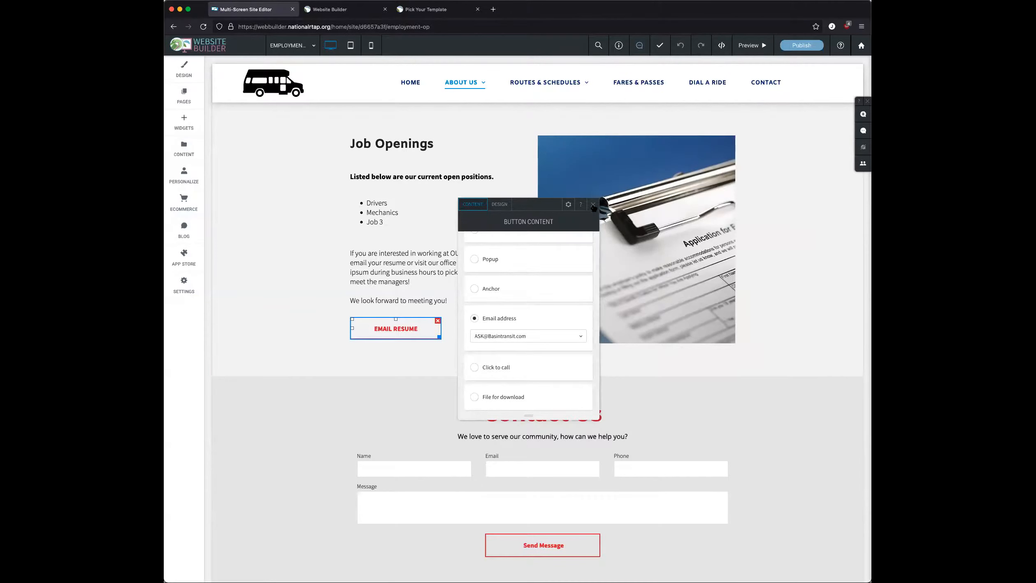
# - Delete the Email Resume button and add a Contact Form widget in its place below the job openings text
pyautogui.click(593, 204)
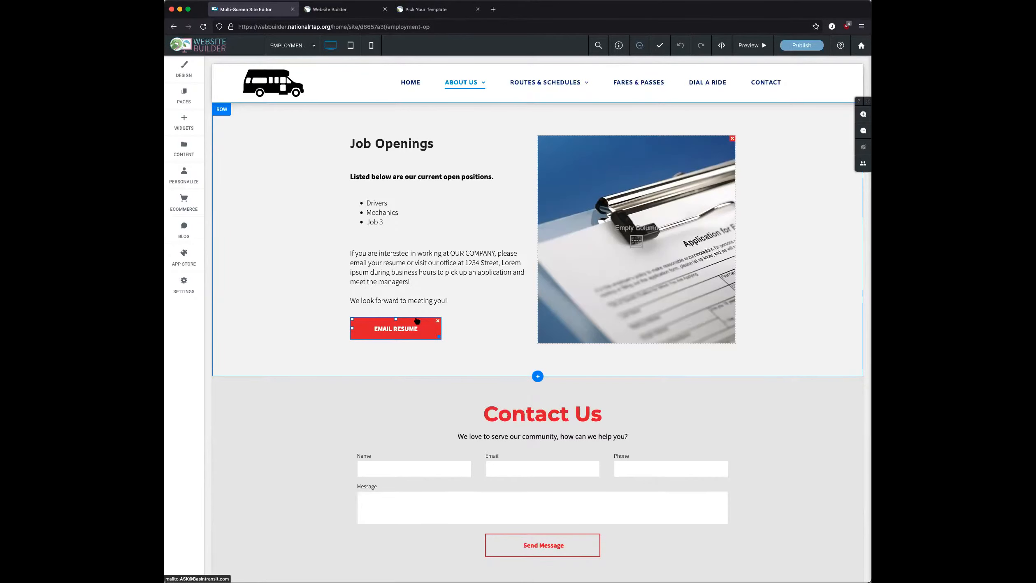
pyautogui.click(438, 320)
pyautogui.click(189, 125)
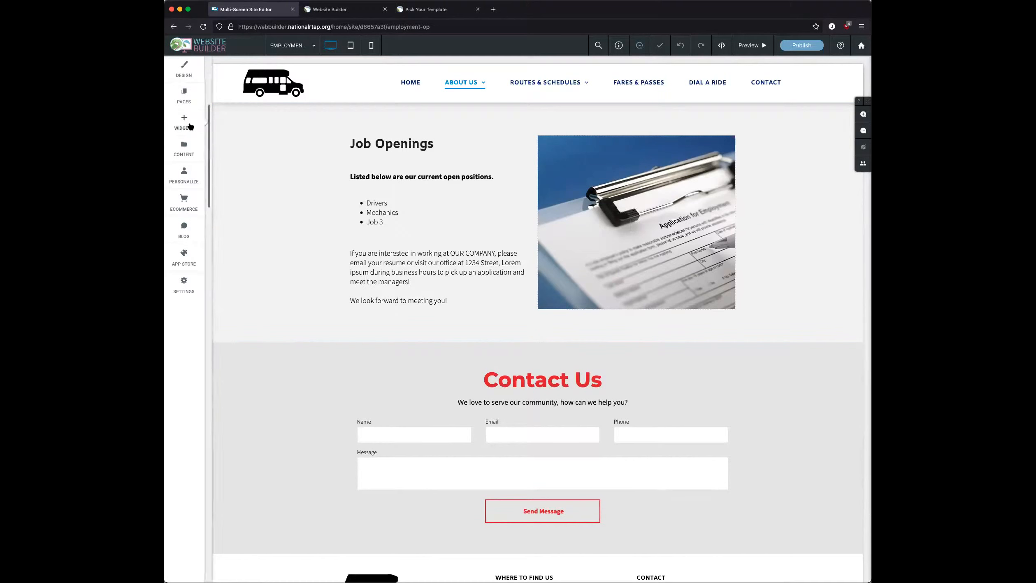
pyautogui.write('form')
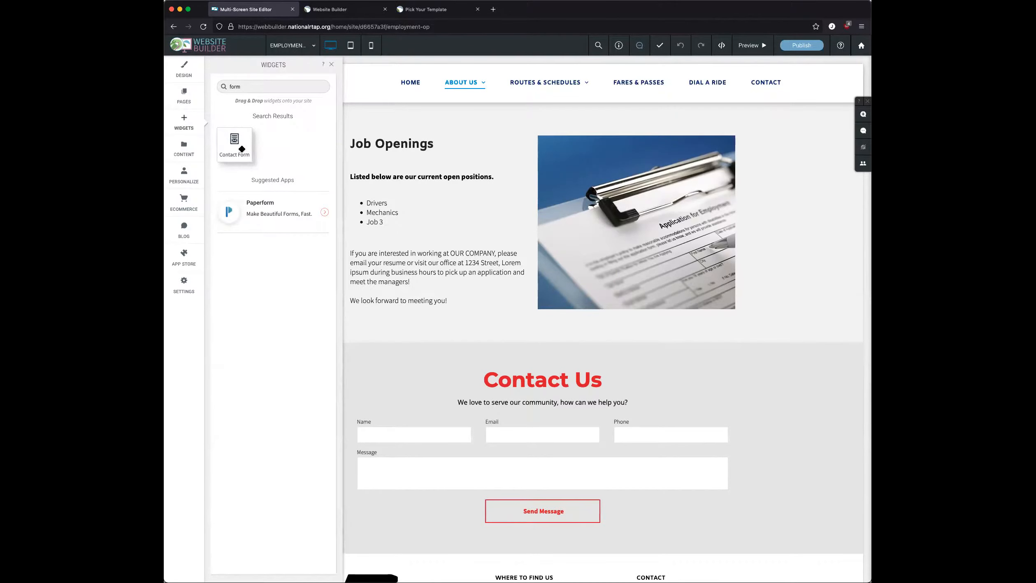
pyautogui.moveTo(239, 148); pyautogui.dragTo(448, 311)
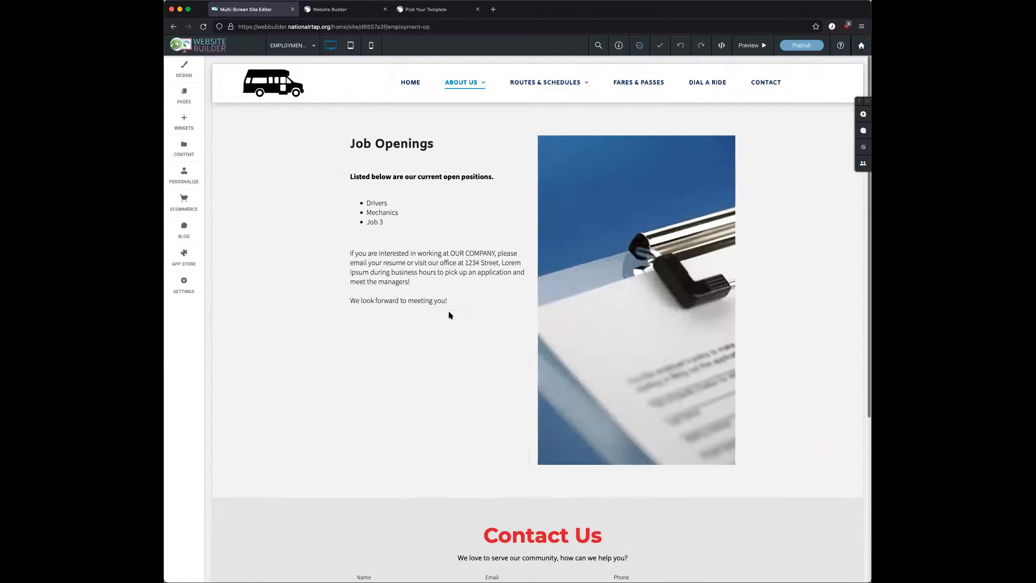
# - Add a new field to the contact form and set its field type to File attachment
pyautogui.scroll(-1, 620, 359)
pyautogui.scroll(-3, 621, 359)
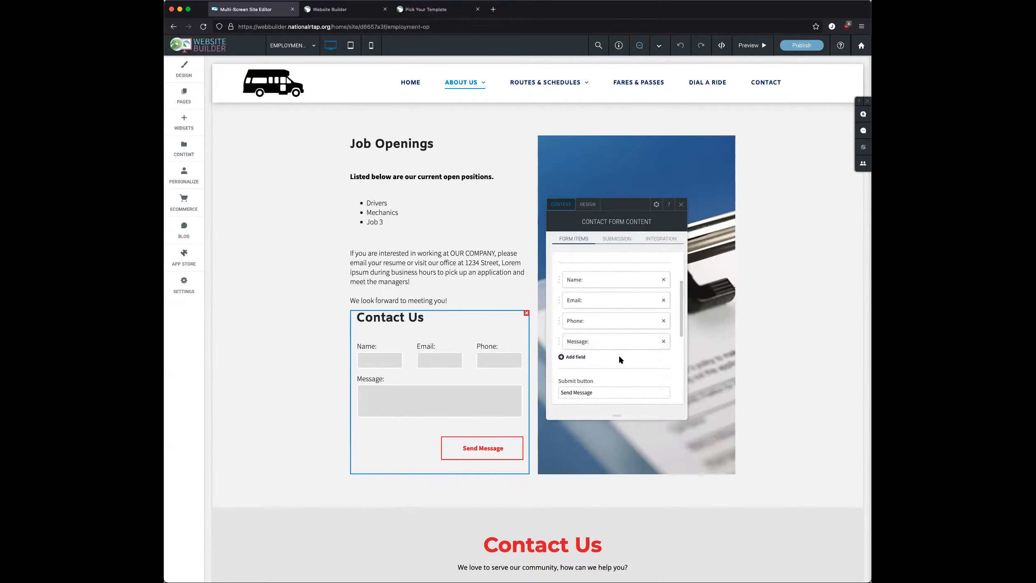
pyautogui.scroll(2, 620, 359)
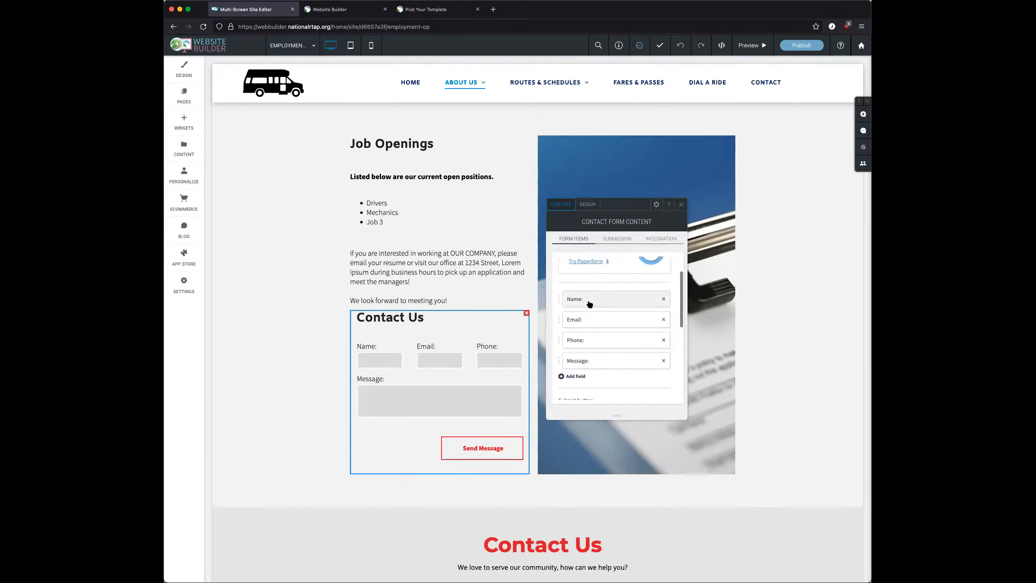
pyautogui.click(576, 376)
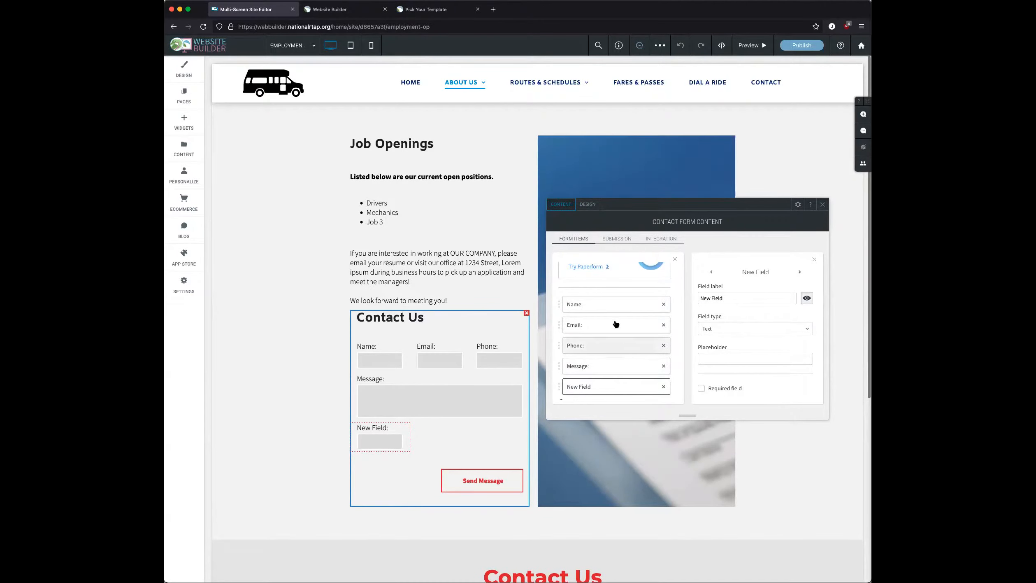
pyautogui.click(719, 328)
pyautogui.scroll(-3, 722, 363)
pyautogui.click(725, 350)
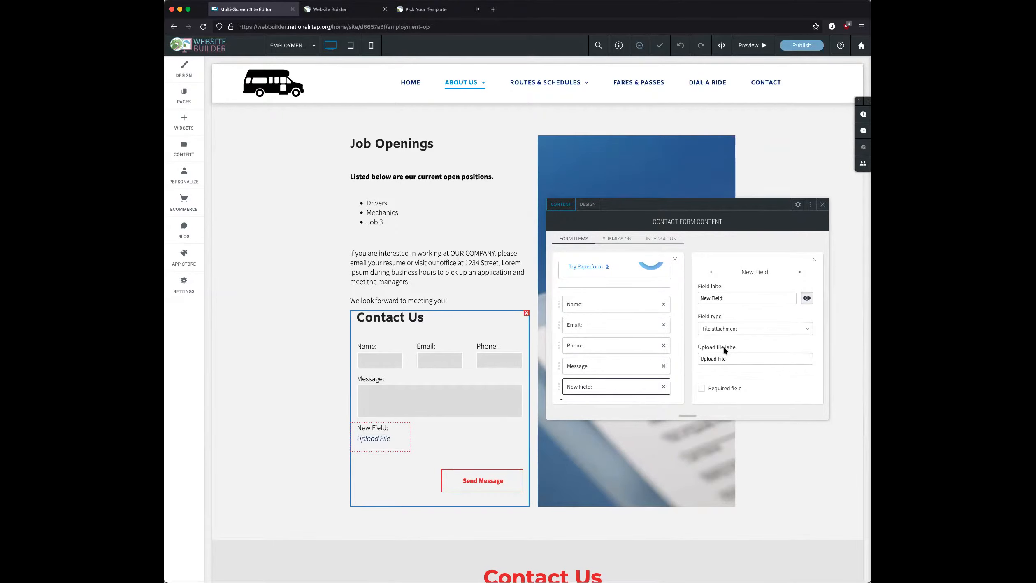
# - Label the file attachment field "Resume", look over its remaining options, and close the contact form settings
pyautogui.tripleClick(725, 297)
pyautogui.write('Resume')
pyautogui.scroll(-3, 773, 285)
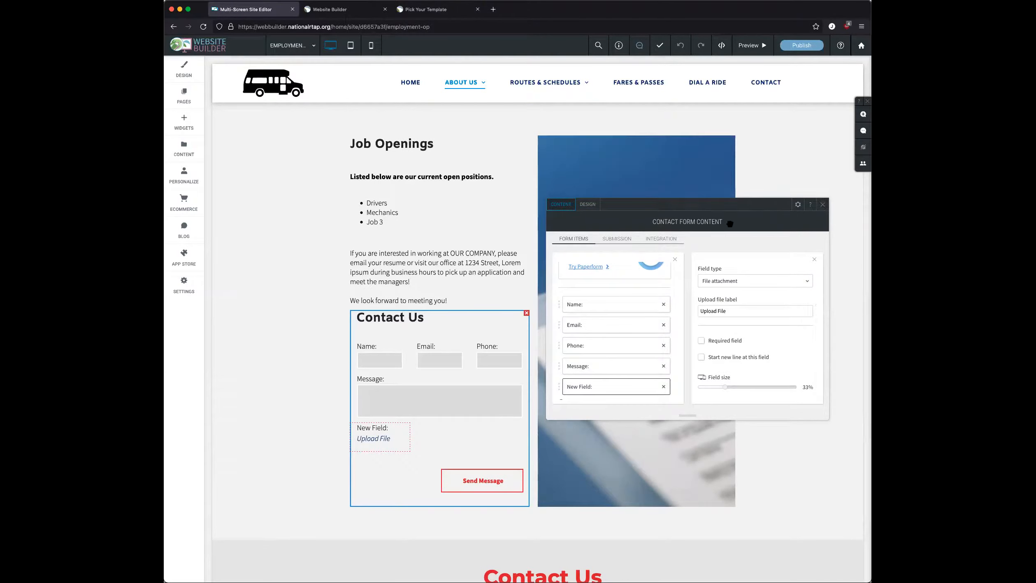
pyautogui.scroll(-10, 661, 287)
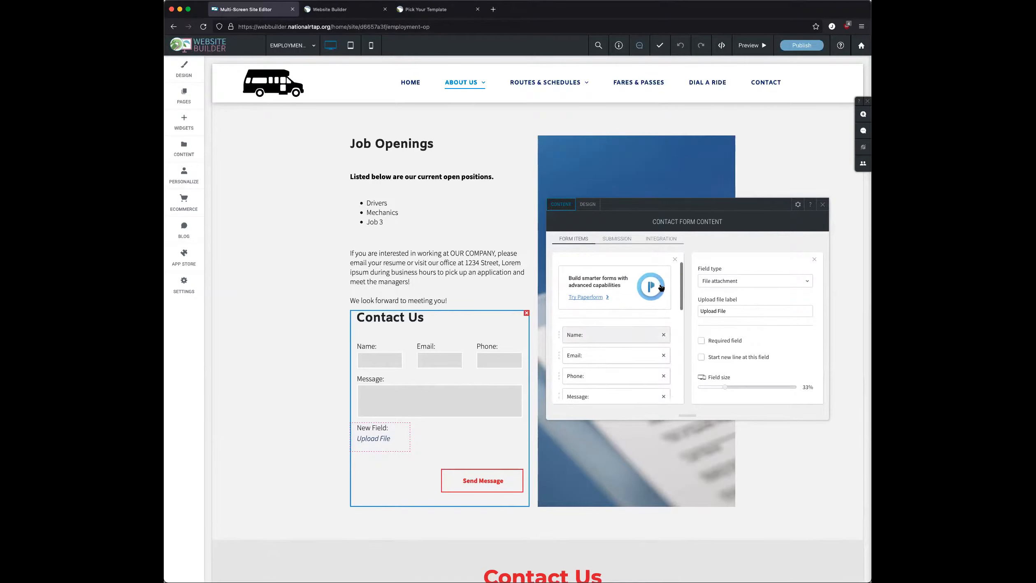
pyautogui.click(823, 204)
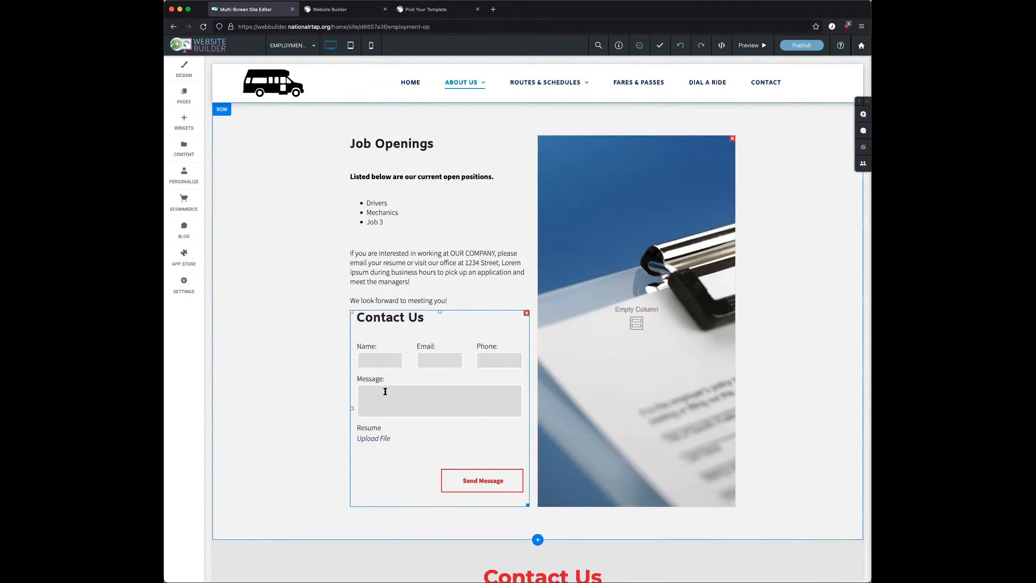
# - Open the contact form's submission recipients settings to view where form submissions are sent
pyautogui.click(415, 455)
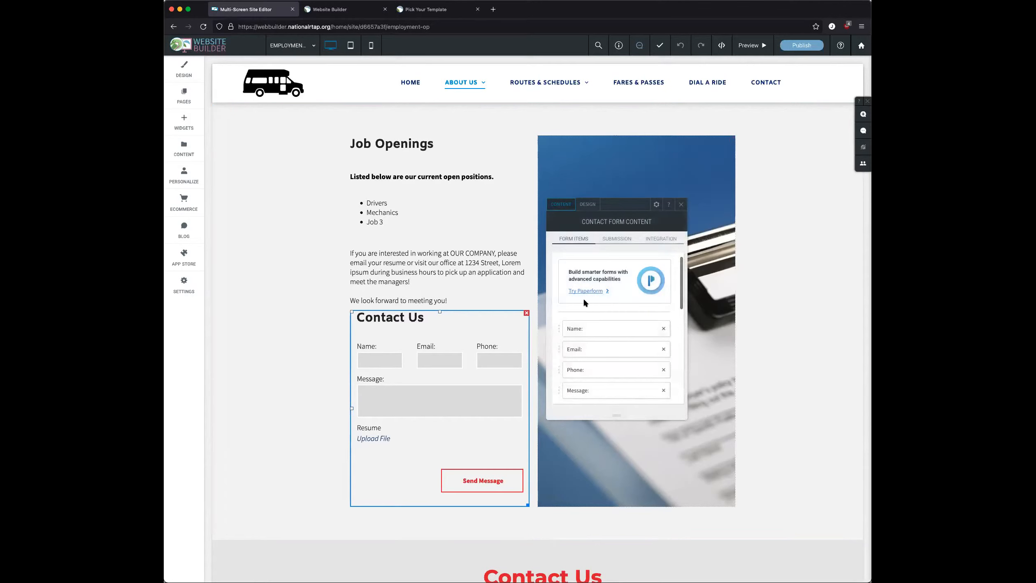
pyautogui.click(630, 242)
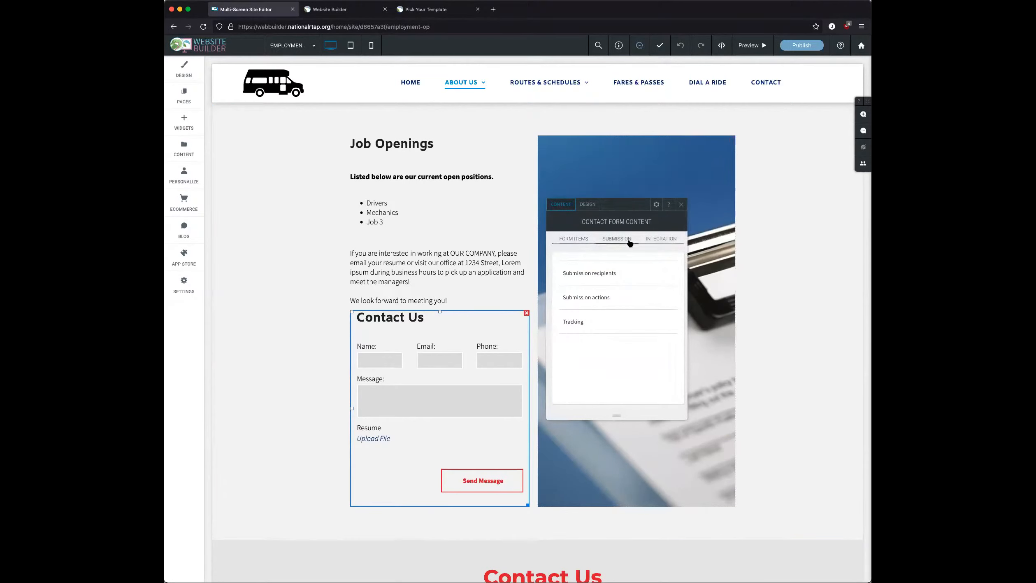
pyautogui.click(611, 269)
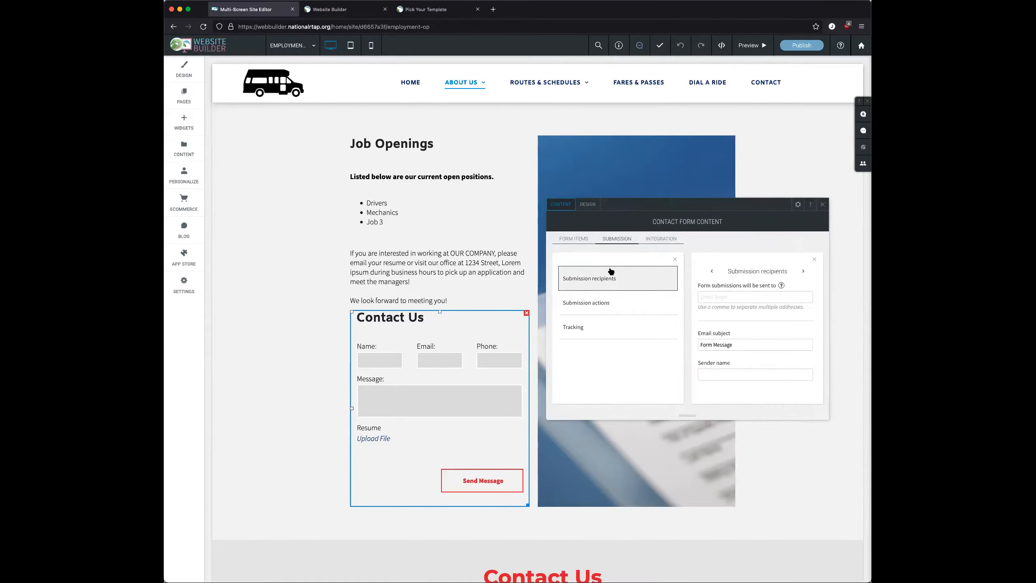
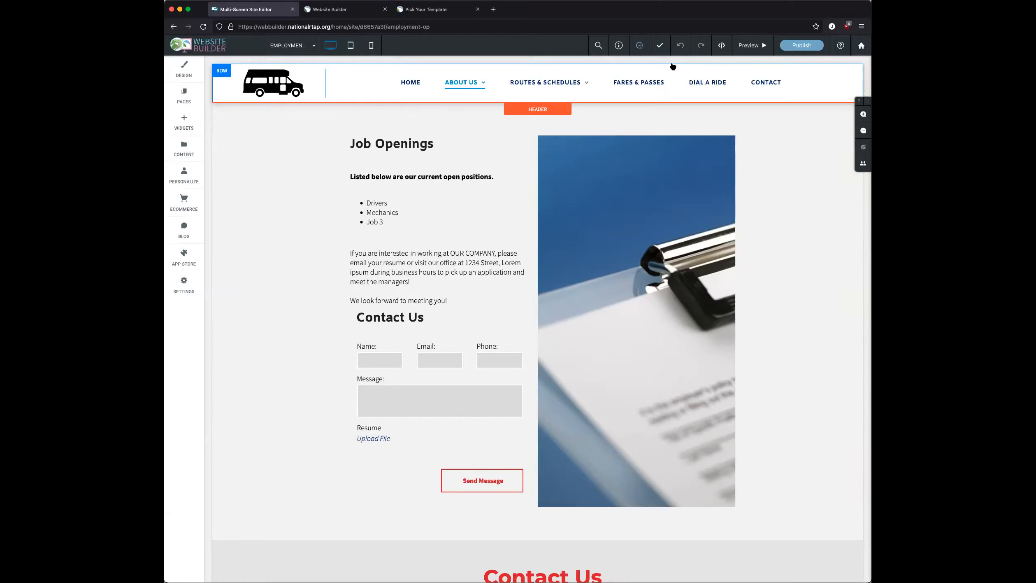
# - Go to the Fares & Passes page, search the widgets for "pay", and clear the search
pyautogui.click(636, 84)
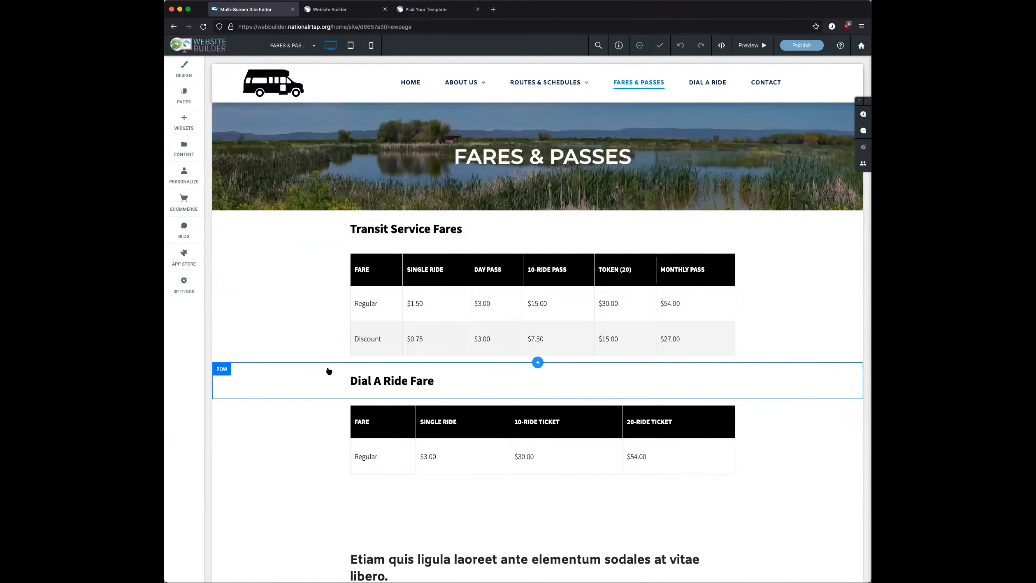
pyautogui.scroll(-1, 328, 371)
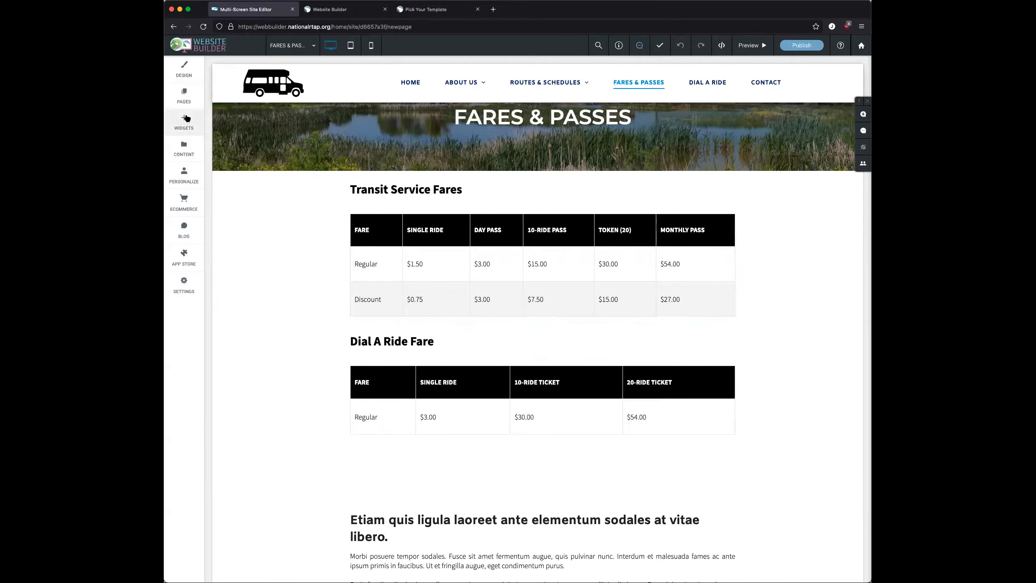
pyautogui.click(185, 119)
pyautogui.click(244, 88)
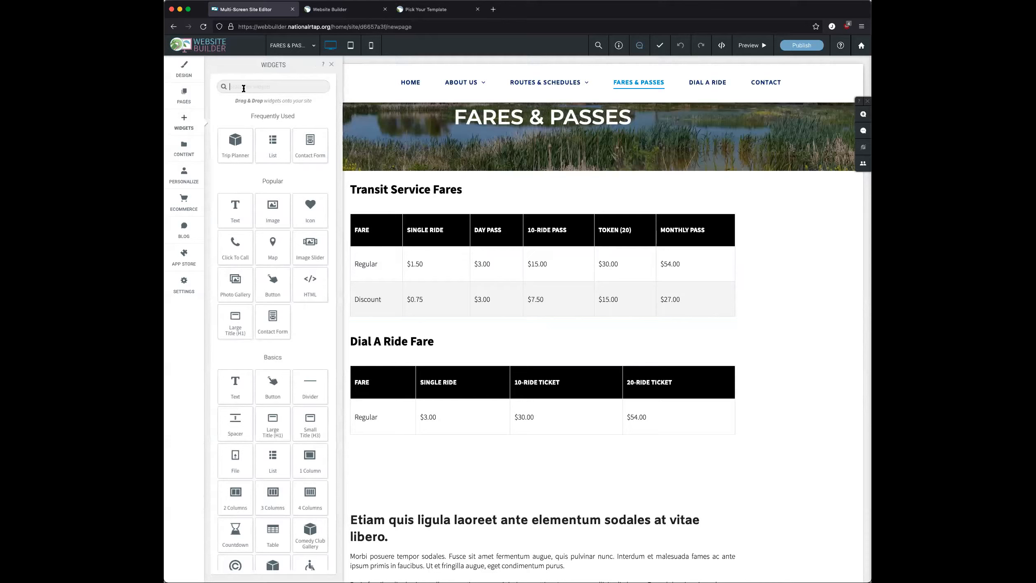
pyautogui.write('payme')
pyautogui.press('BackSpace')
pyautogui.press('BackSpace')
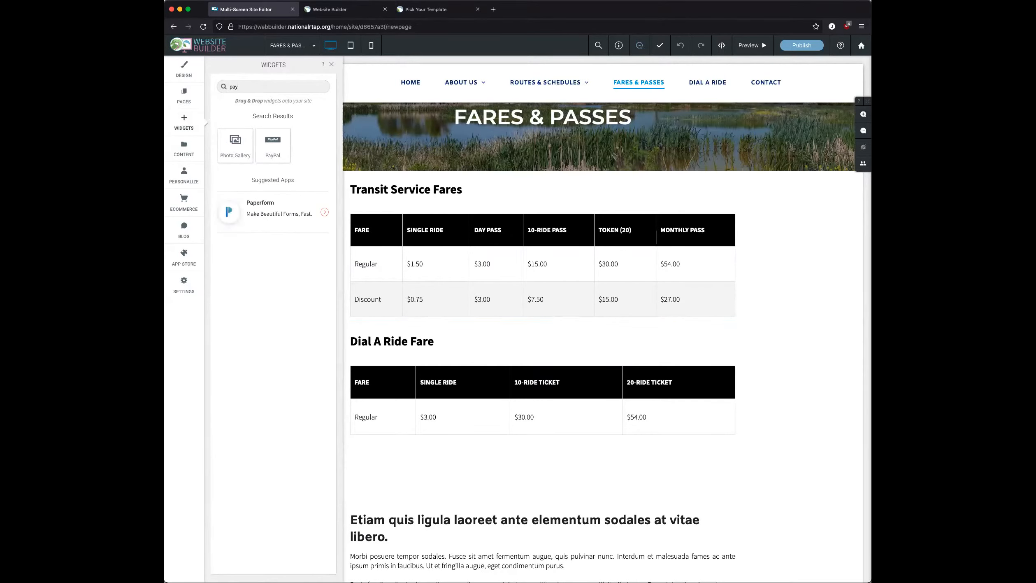
pyautogui.press('BackSpace')
pyautogui.press('BackSpace')
pyautogui.press('BackSpace')
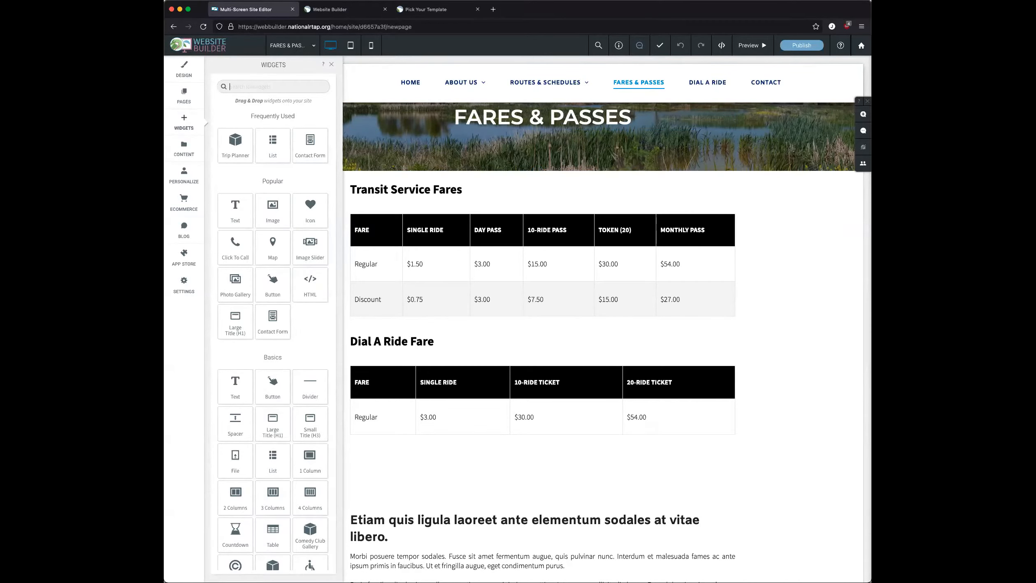
# - Search the web for "clallam transit" in a new browser tab, open the Clallam Transit website, and dismiss its schedule popup
pyautogui.click(494, 9)
pyautogui.write('cla')
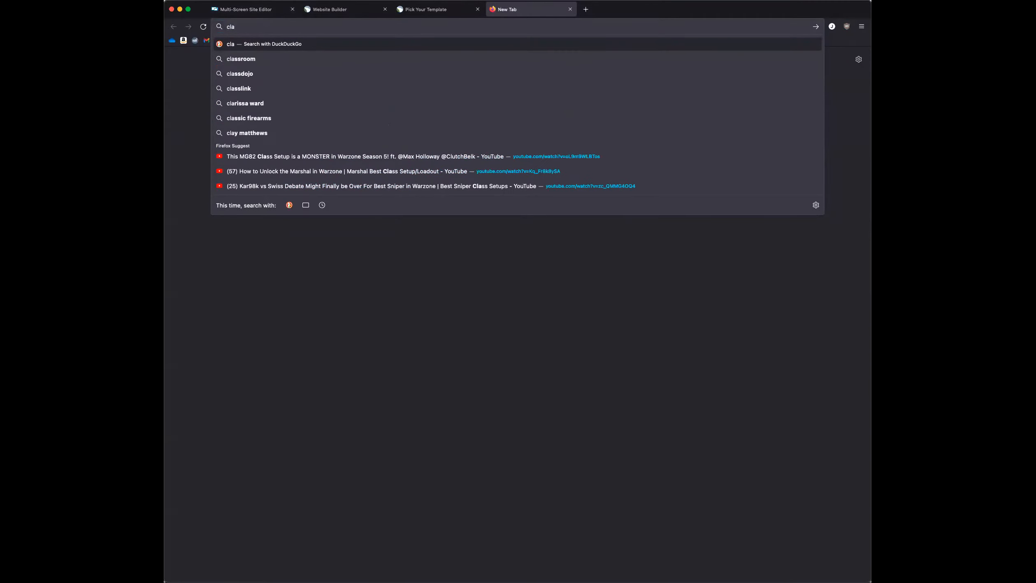
pyautogui.write('llam transit')
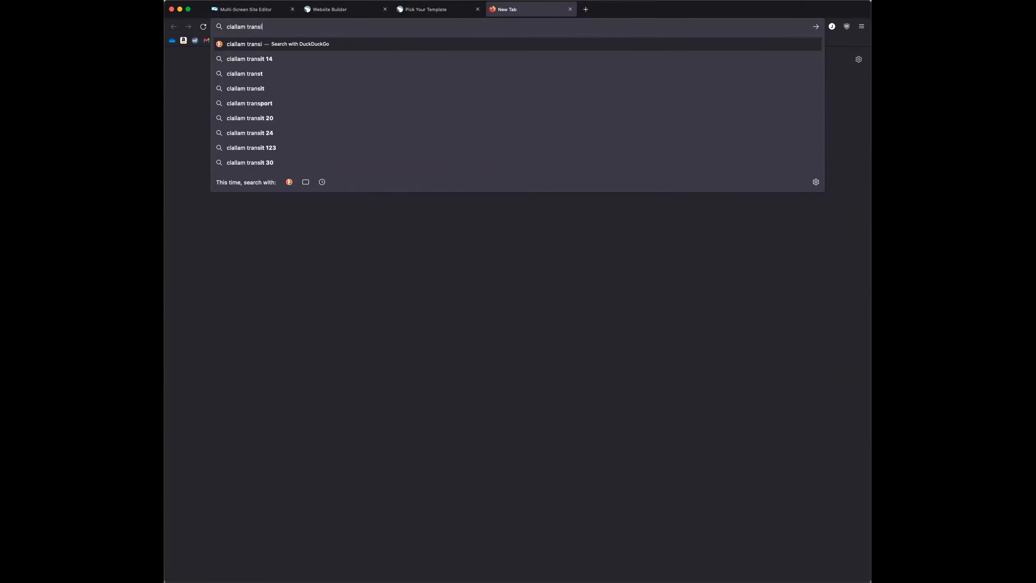
pyautogui.press('Return')
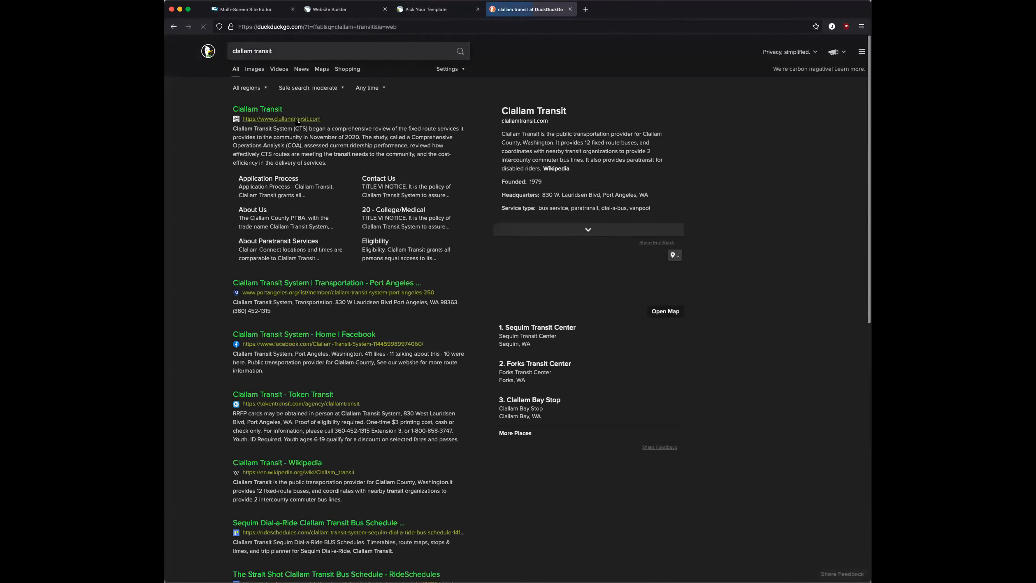
pyautogui.click(280, 109)
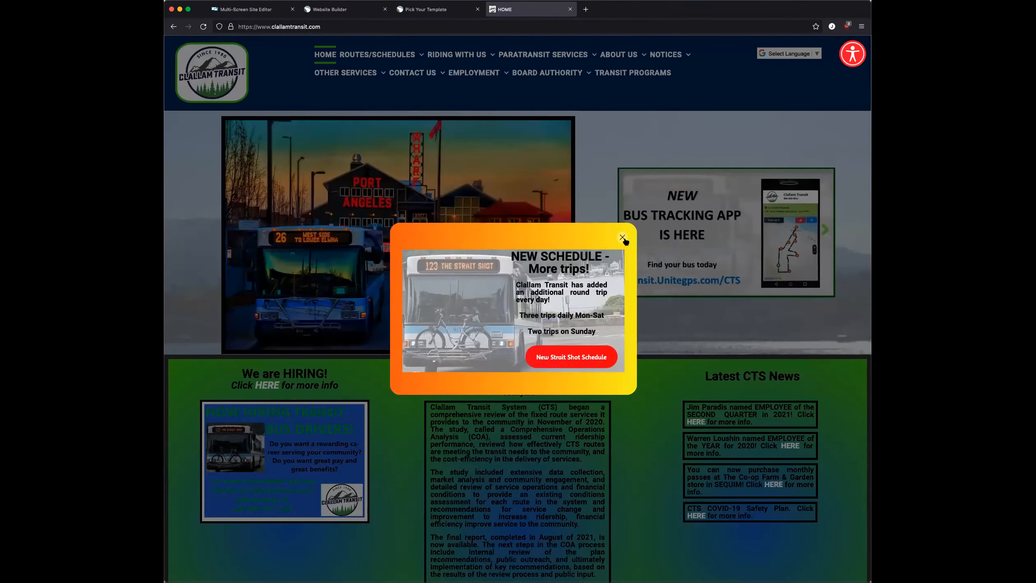
pyautogui.click(622, 238)
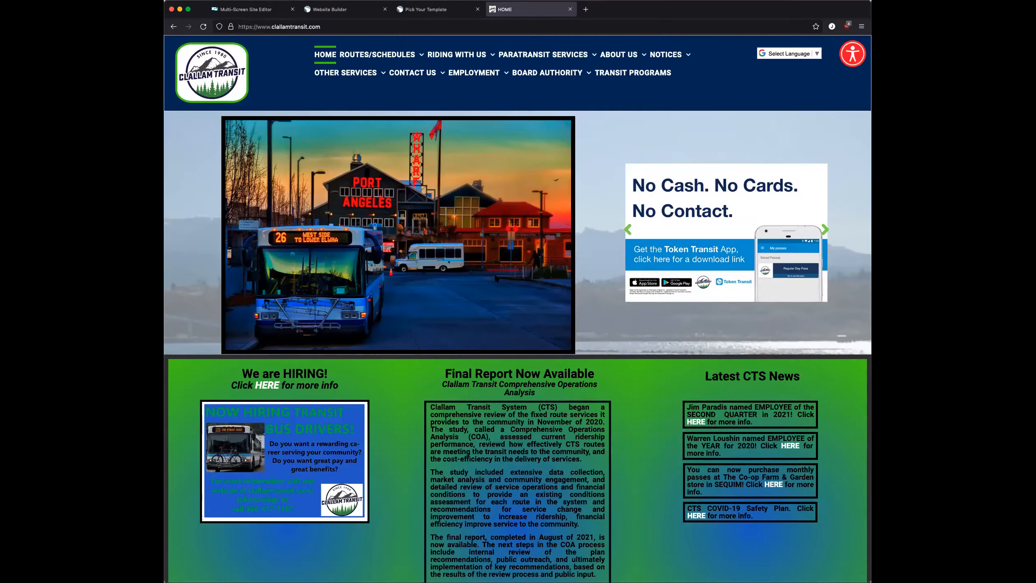
# - Examine the Clallam Transit homepage, including its image slider, hiring notice, report and news sections
pyautogui.scroll(-2, 598, 194)
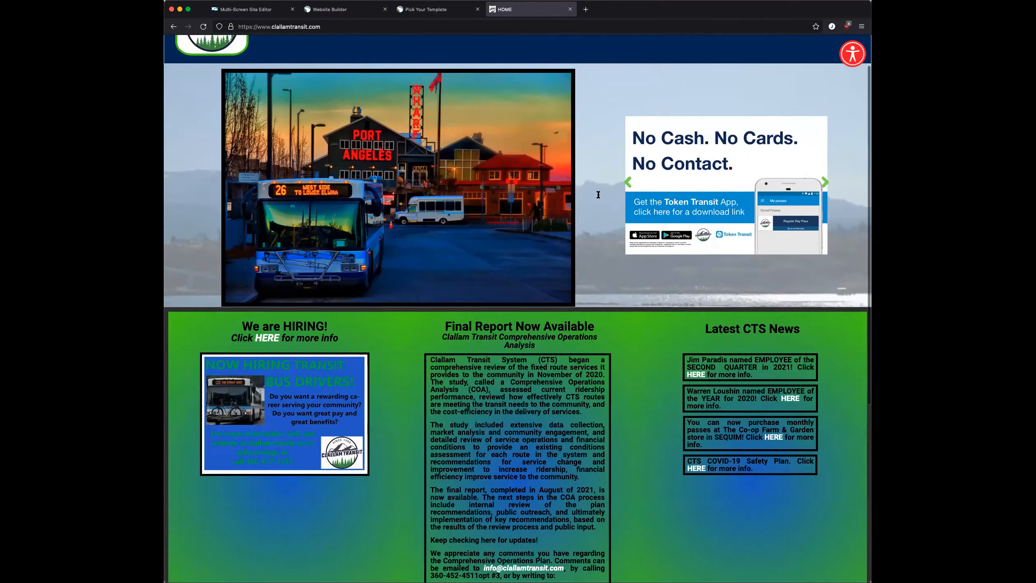
pyautogui.scroll(-7, 598, 194)
pyautogui.scroll(9, 599, 196)
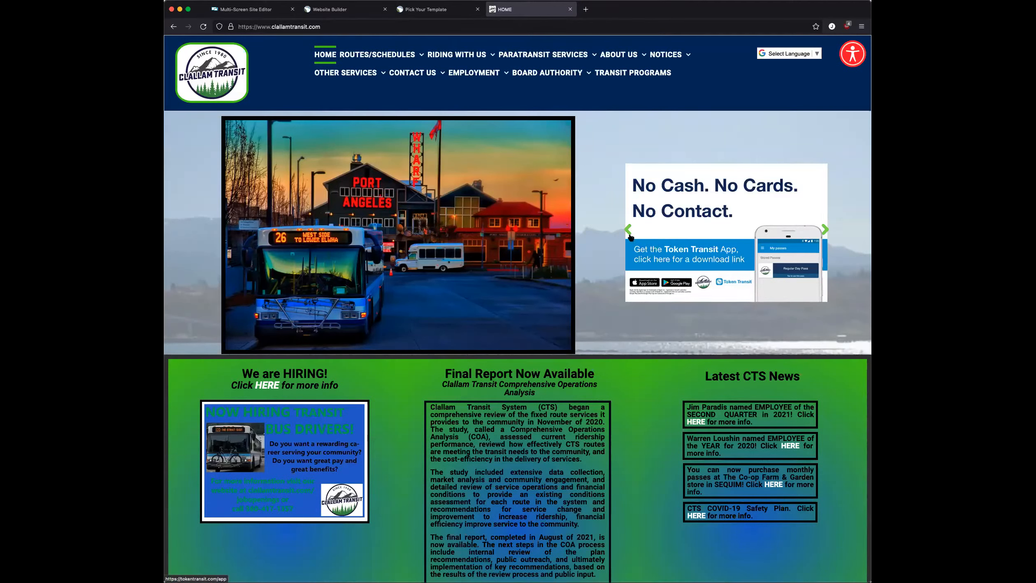
pyautogui.scroll(-3, 597, 257)
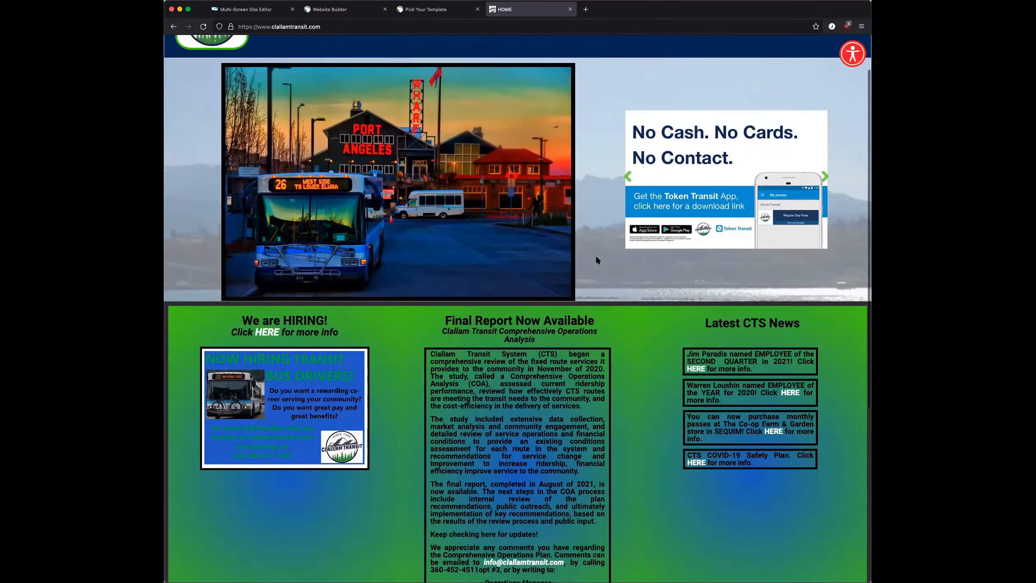
pyautogui.scroll(3, 597, 260)
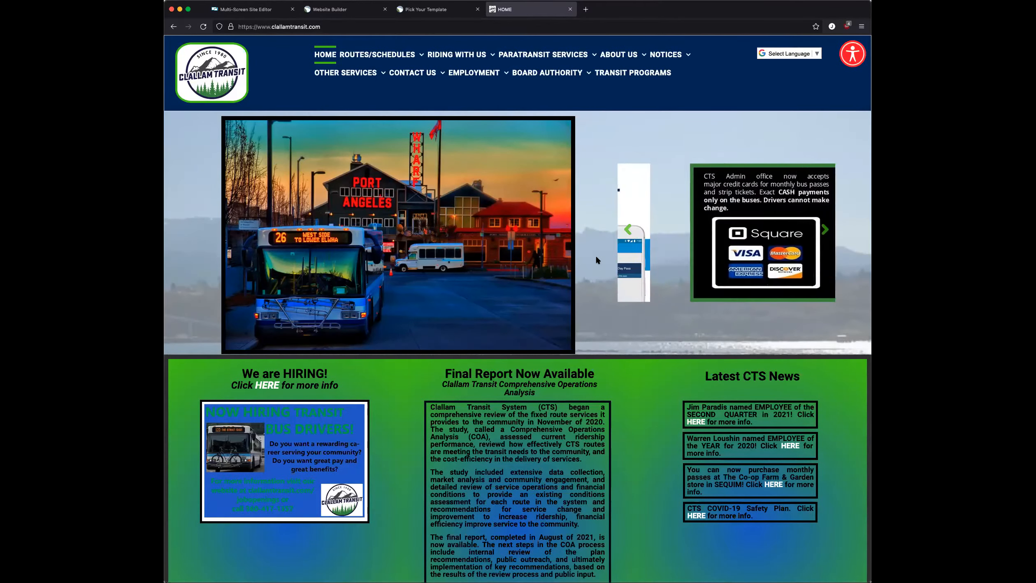
pyautogui.scroll(-8, 597, 259)
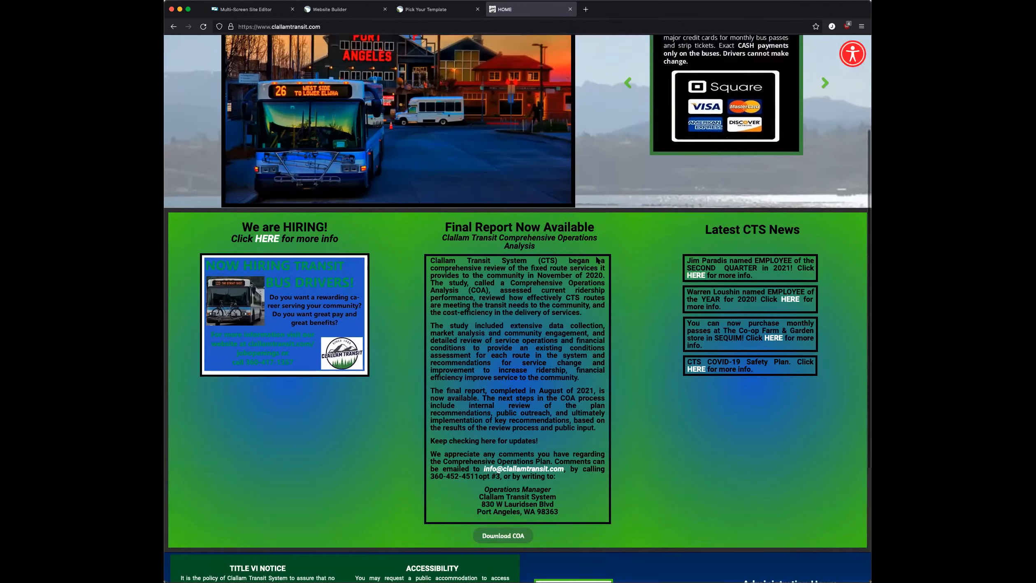
pyautogui.scroll(8, 596, 260)
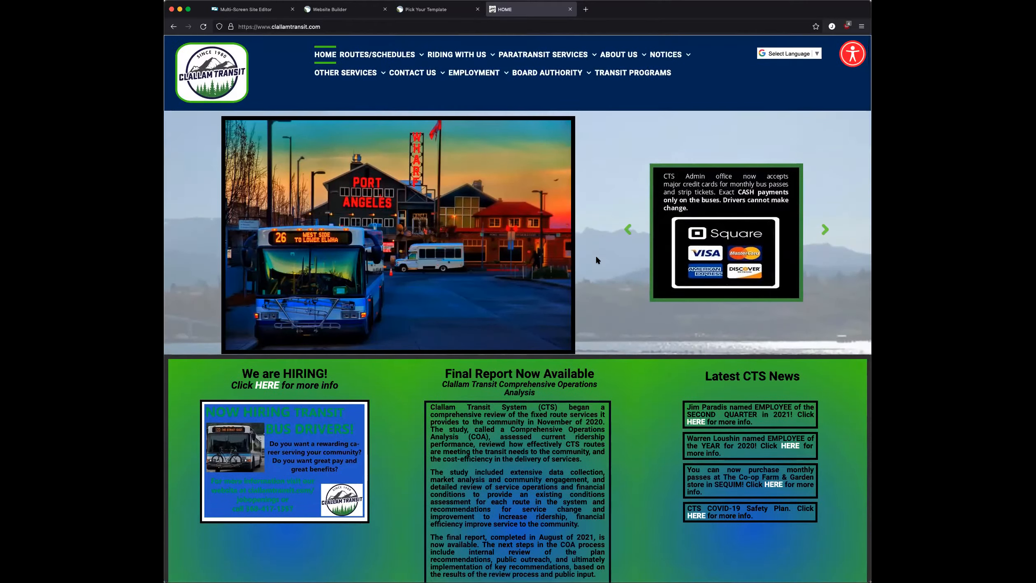